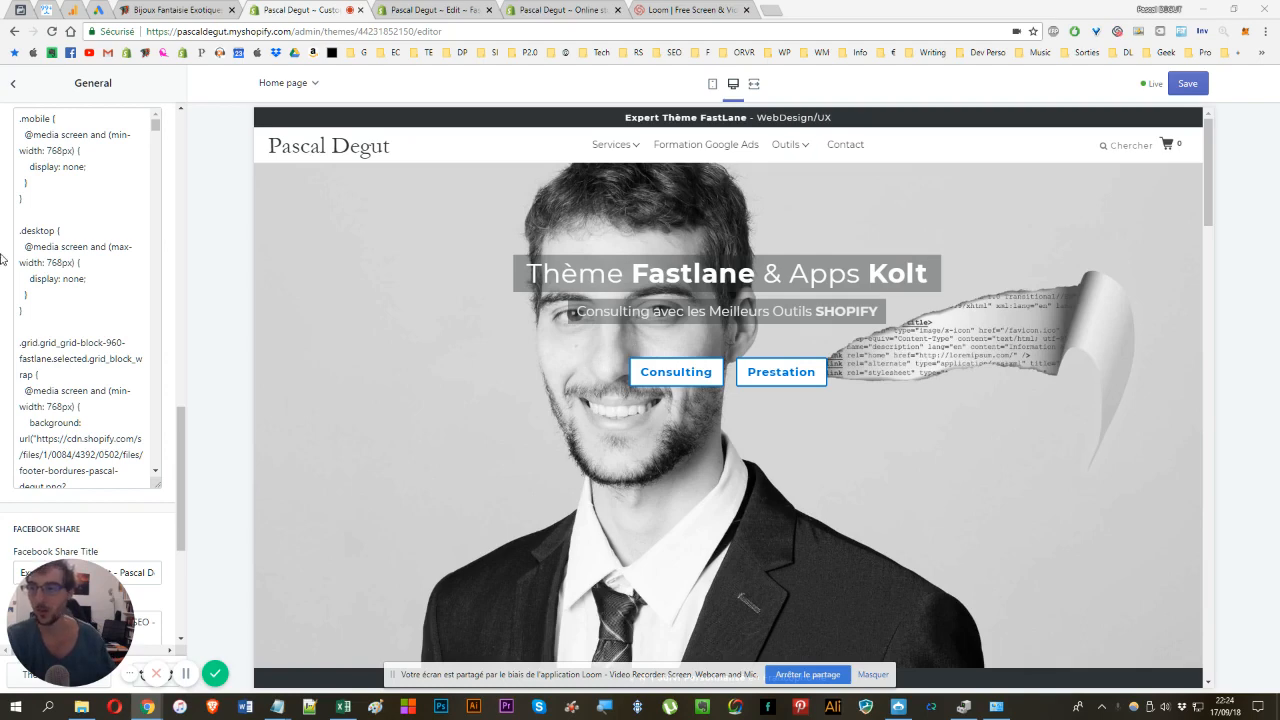
# - Leave the General settings and open the theme's Header settings at the Custom Logo options
pyautogui.click(67, 277)
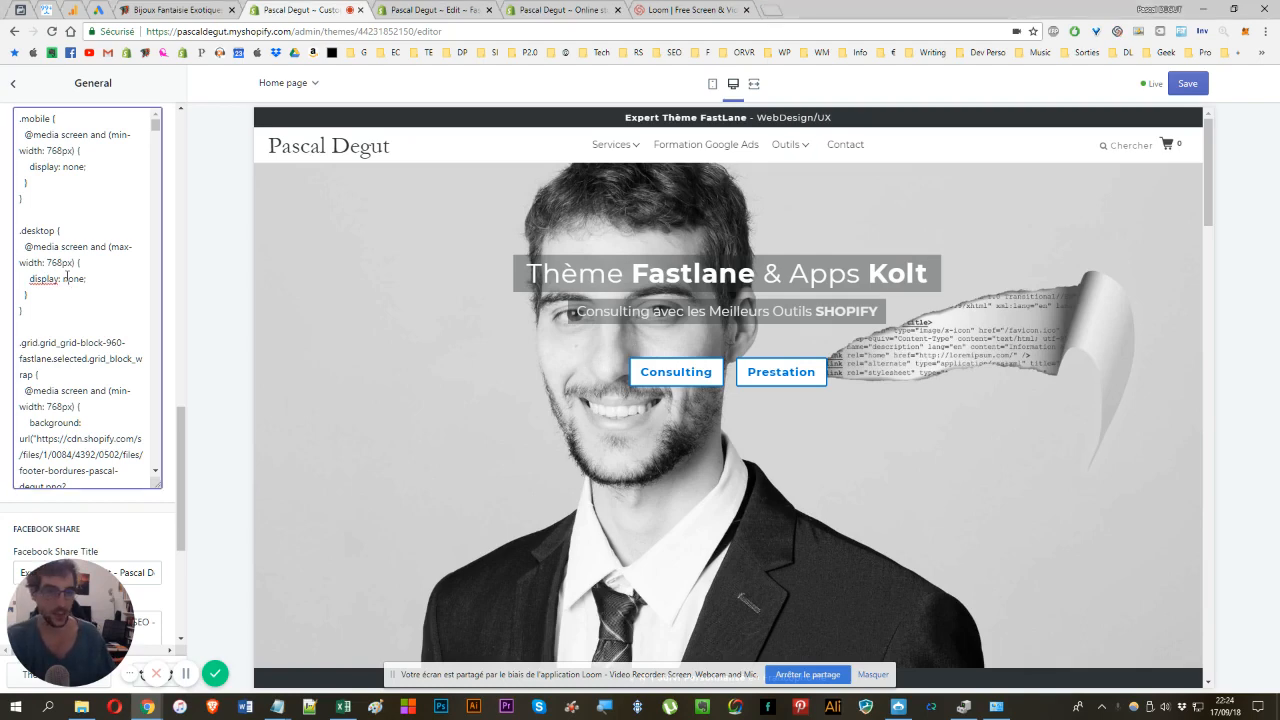
pyautogui.click(13, 85)
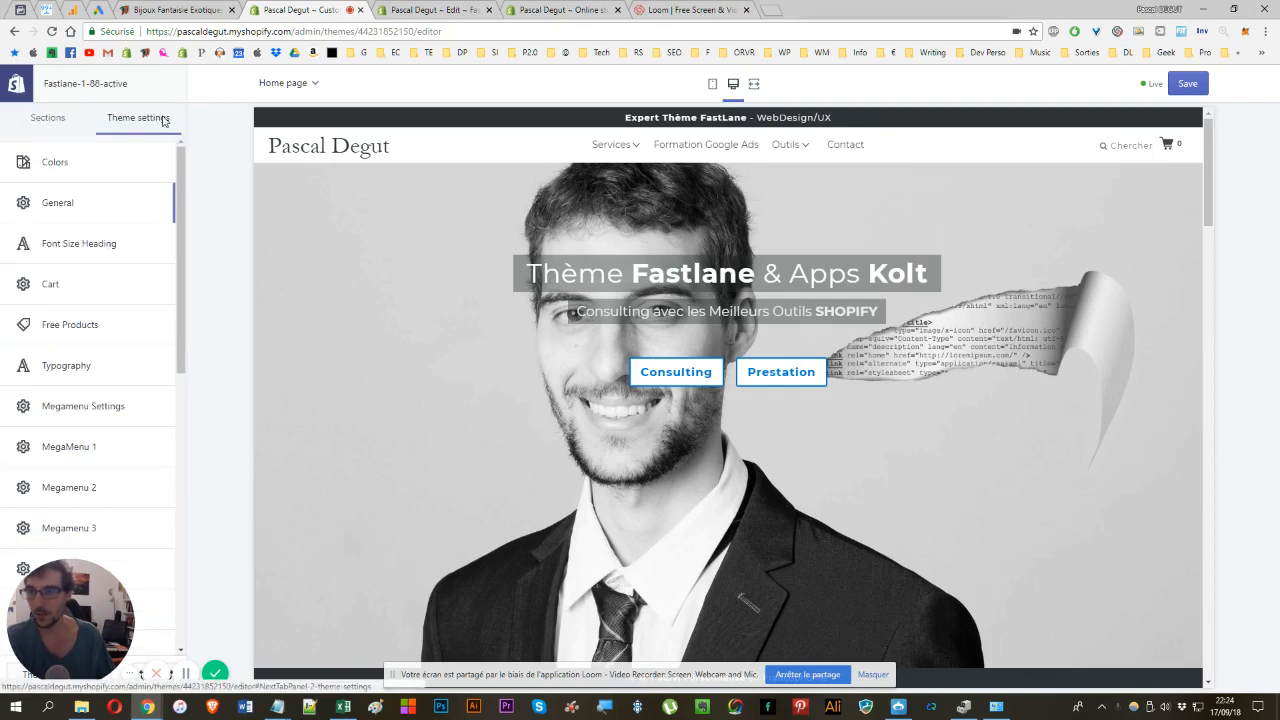
pyautogui.scroll(-2, 40, 520)
pyautogui.moveTo(98, 581); pyautogui.dragTo(197, 584)
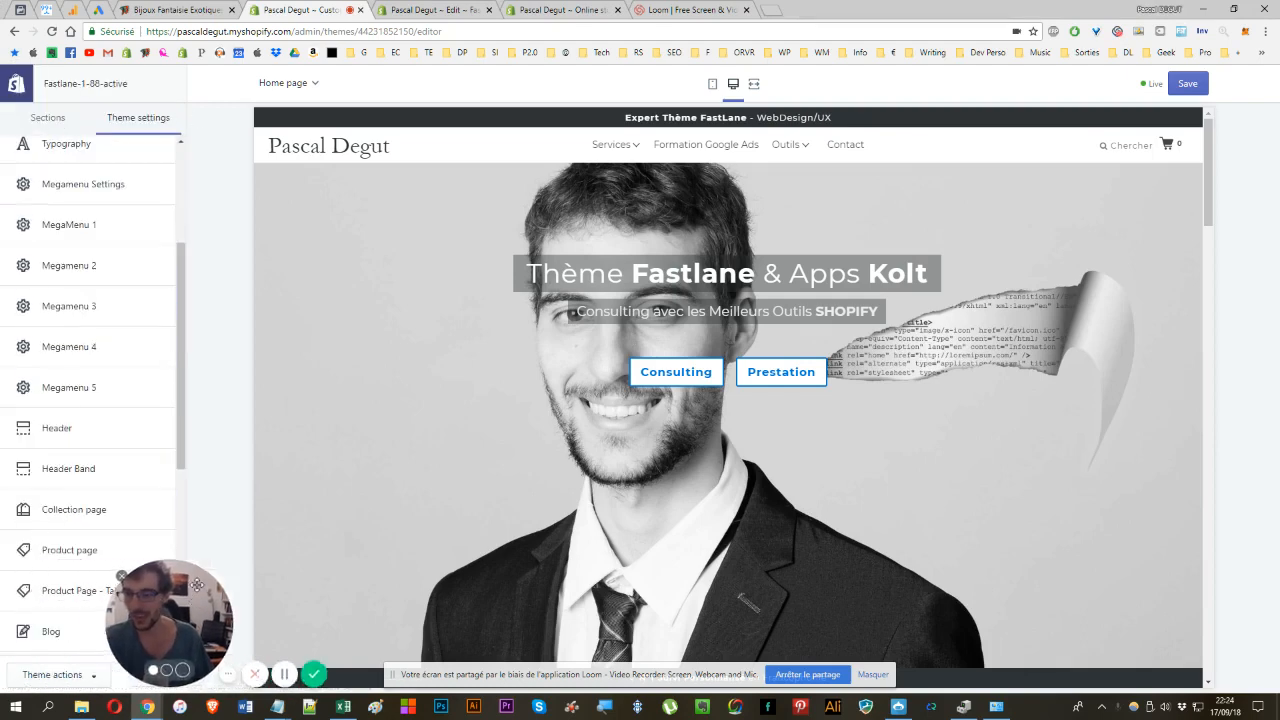
pyautogui.click(48, 427)
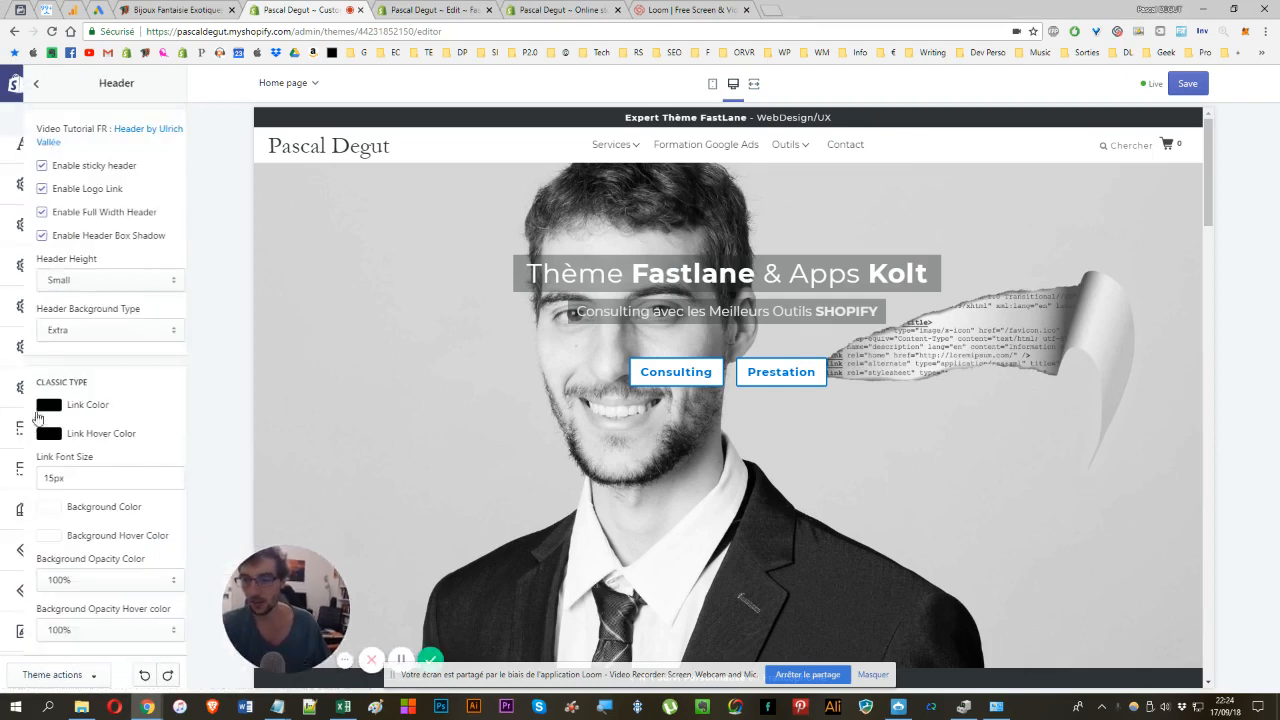
pyautogui.scroll(-4, 128, 349)
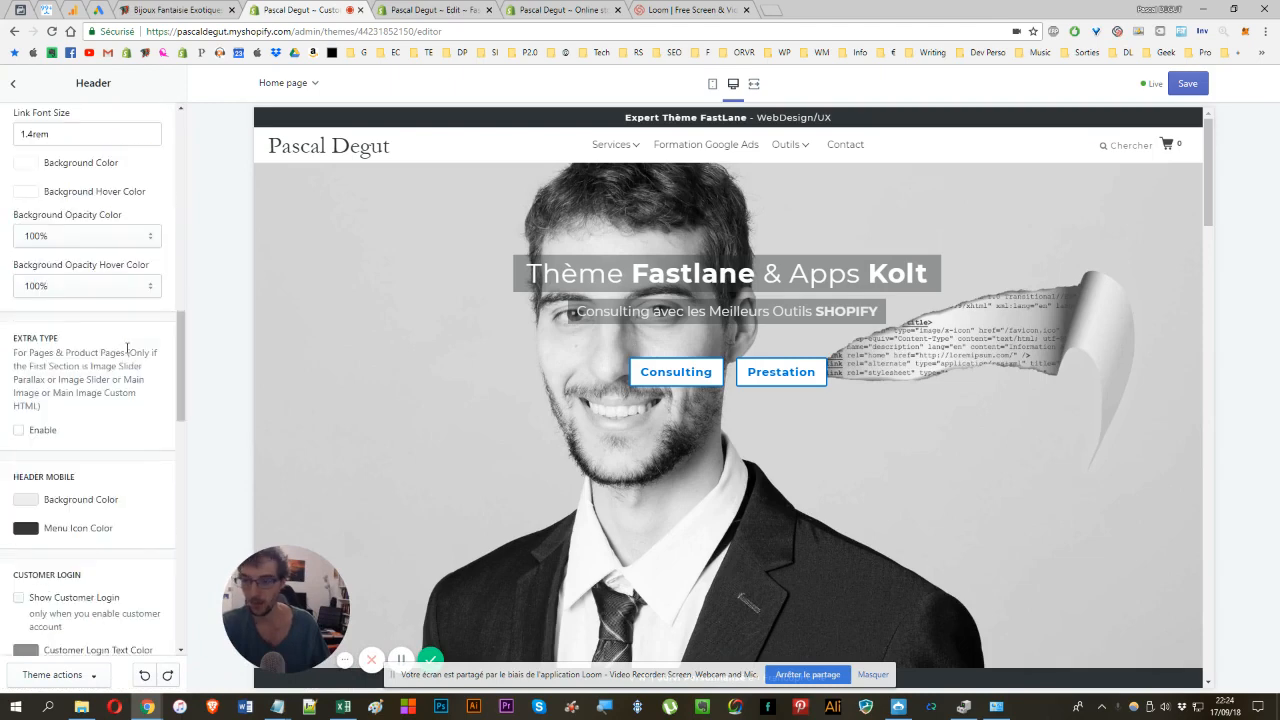
pyautogui.scroll(-3, 127, 349)
pyautogui.scroll(-5, 126, 349)
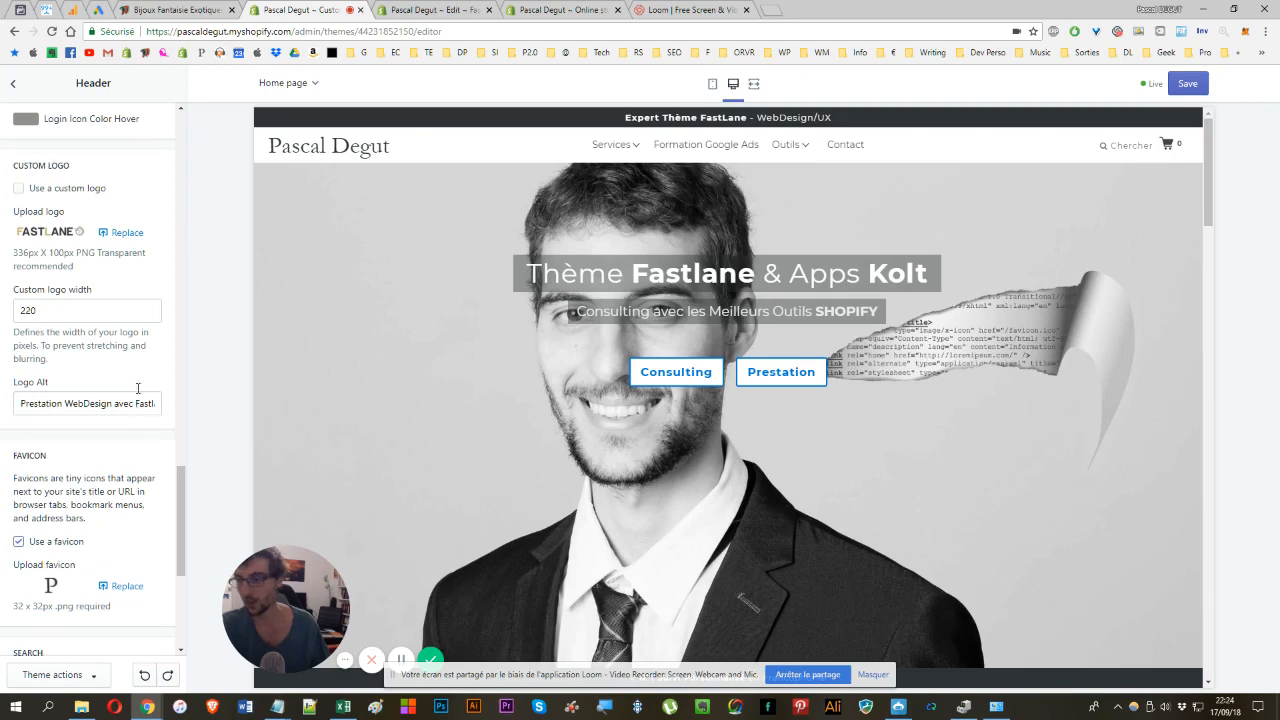
pyautogui.moveTo(267, 607)
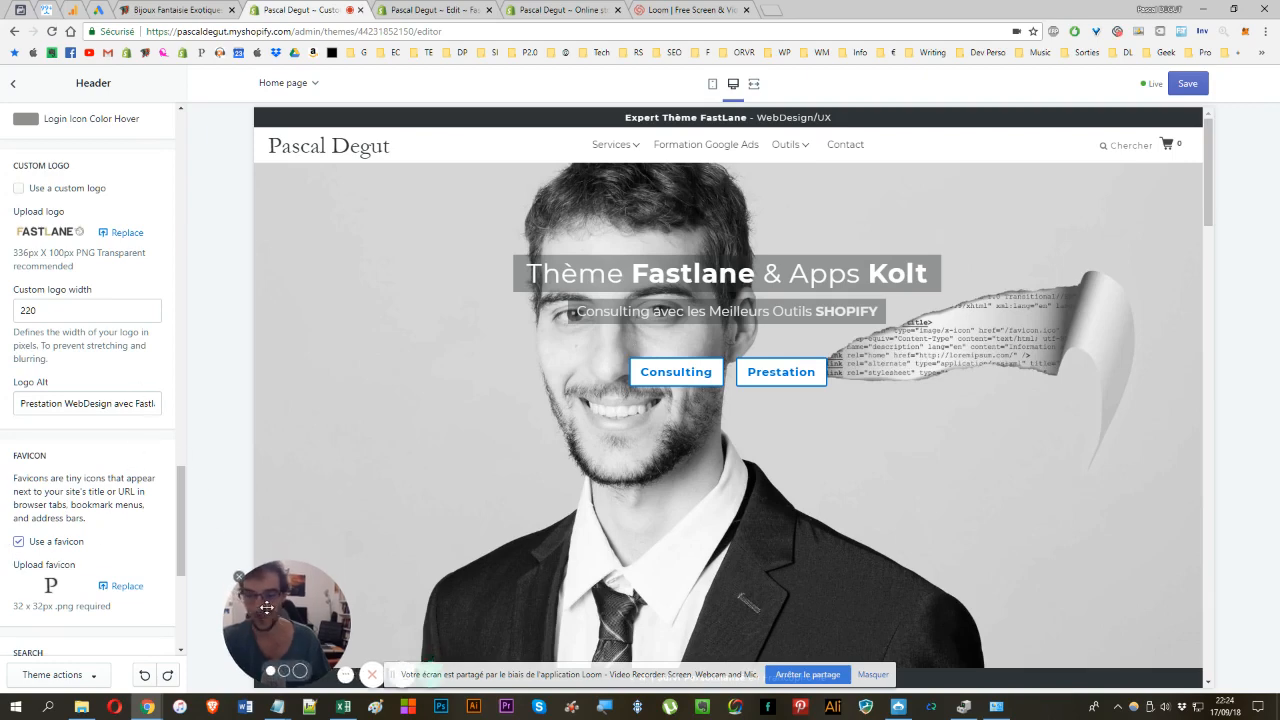
pyautogui.moveTo(469, 675); pyautogui.dragTo(521, 670)
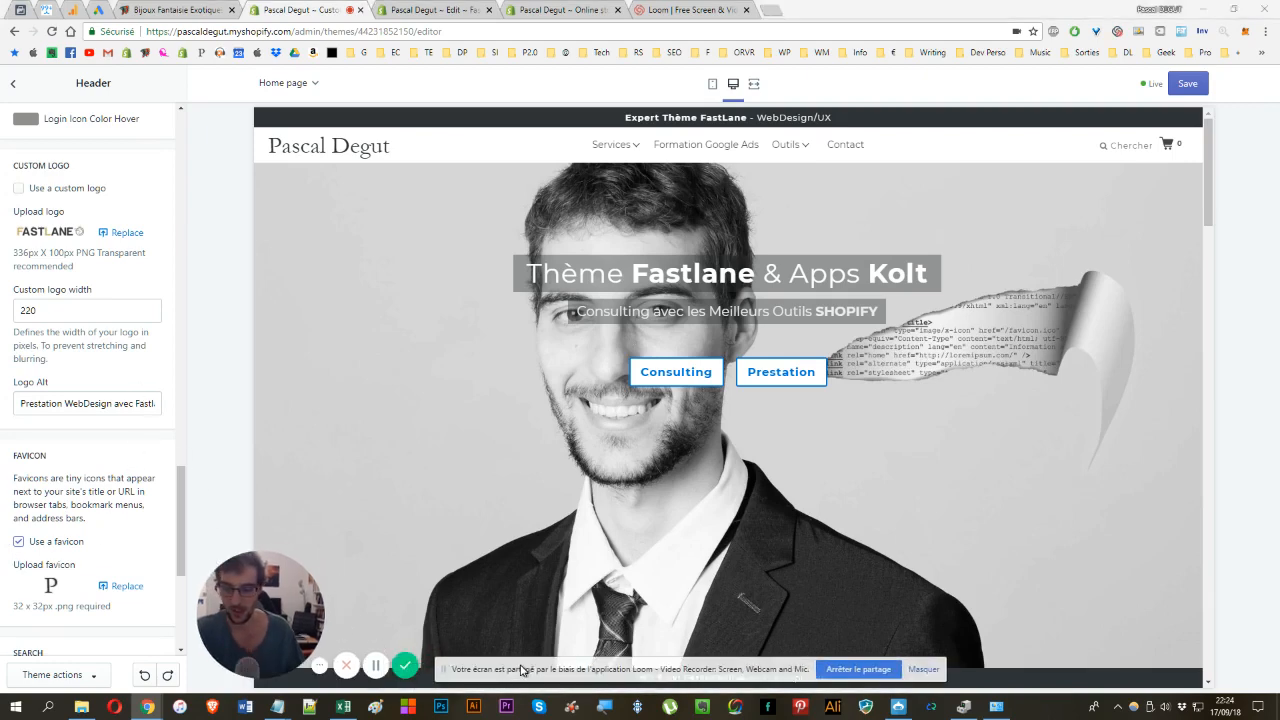
pyautogui.moveTo(252, 552)
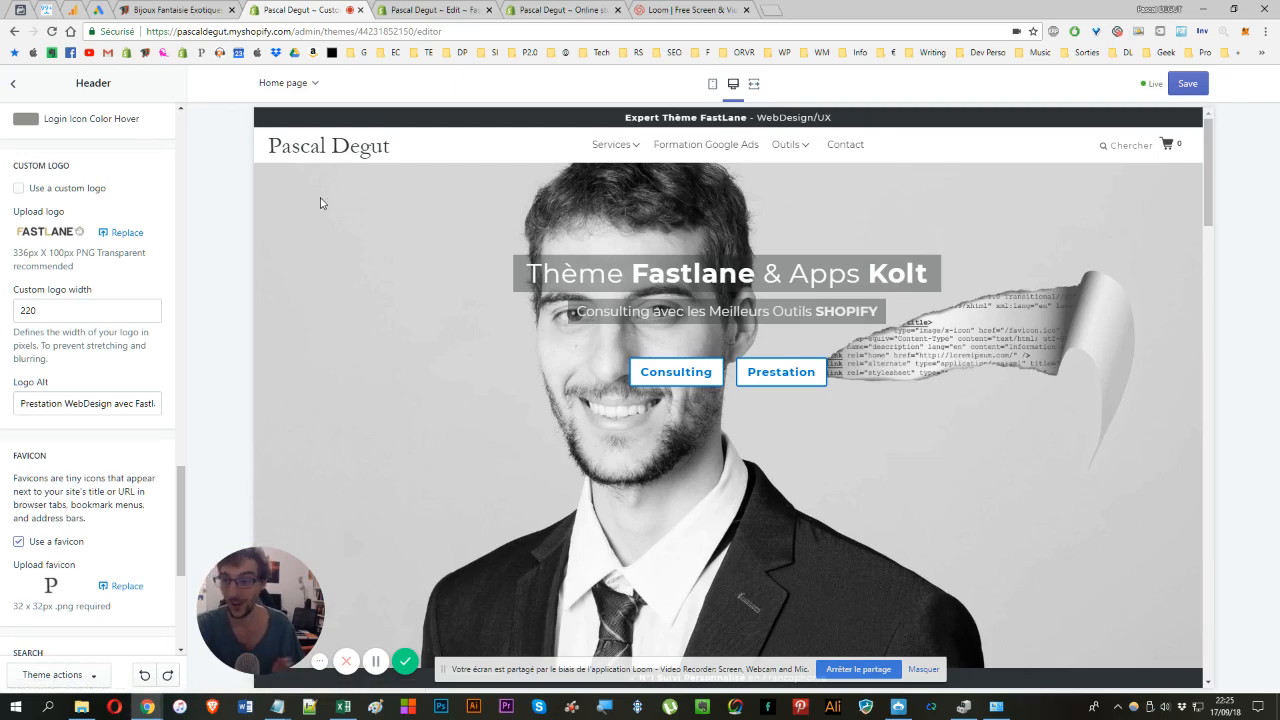
# - Look through the home page preview down to the service guarantees and return to its beginning
pyautogui.scroll(-10, 320, 204)
pyautogui.scroll(-5, 364, 289)
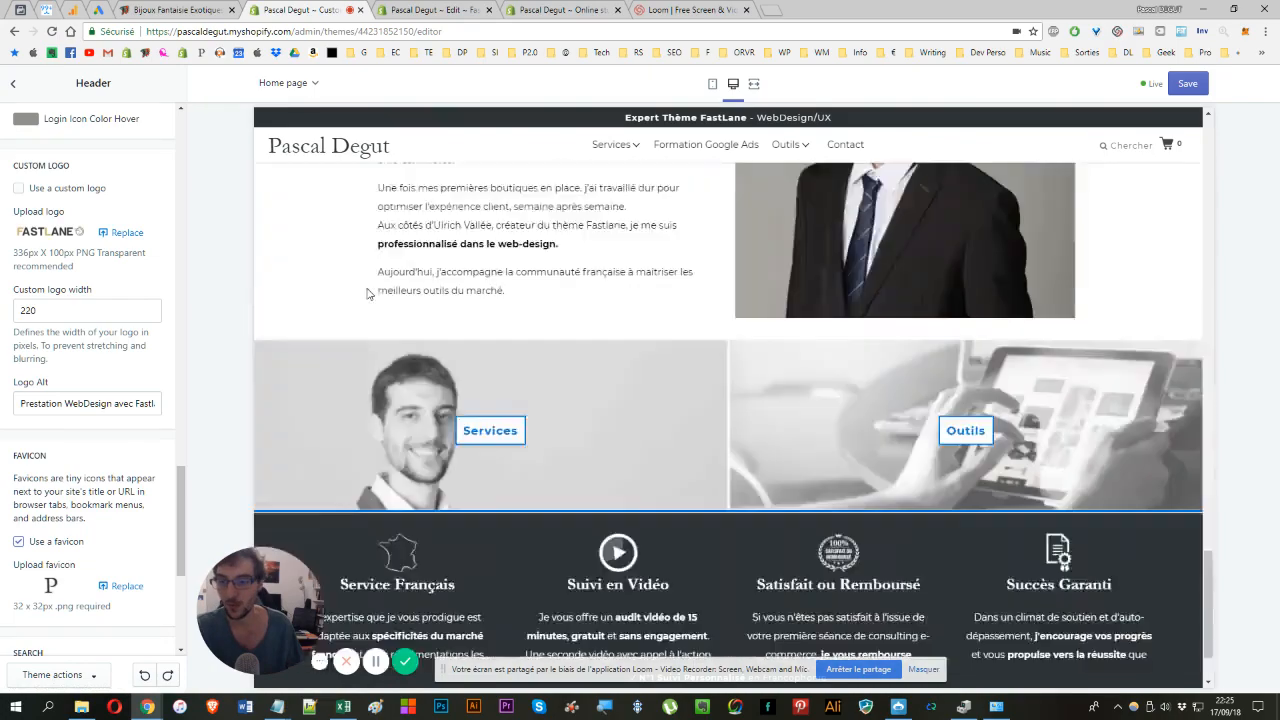
pyautogui.scroll(15, 366, 295)
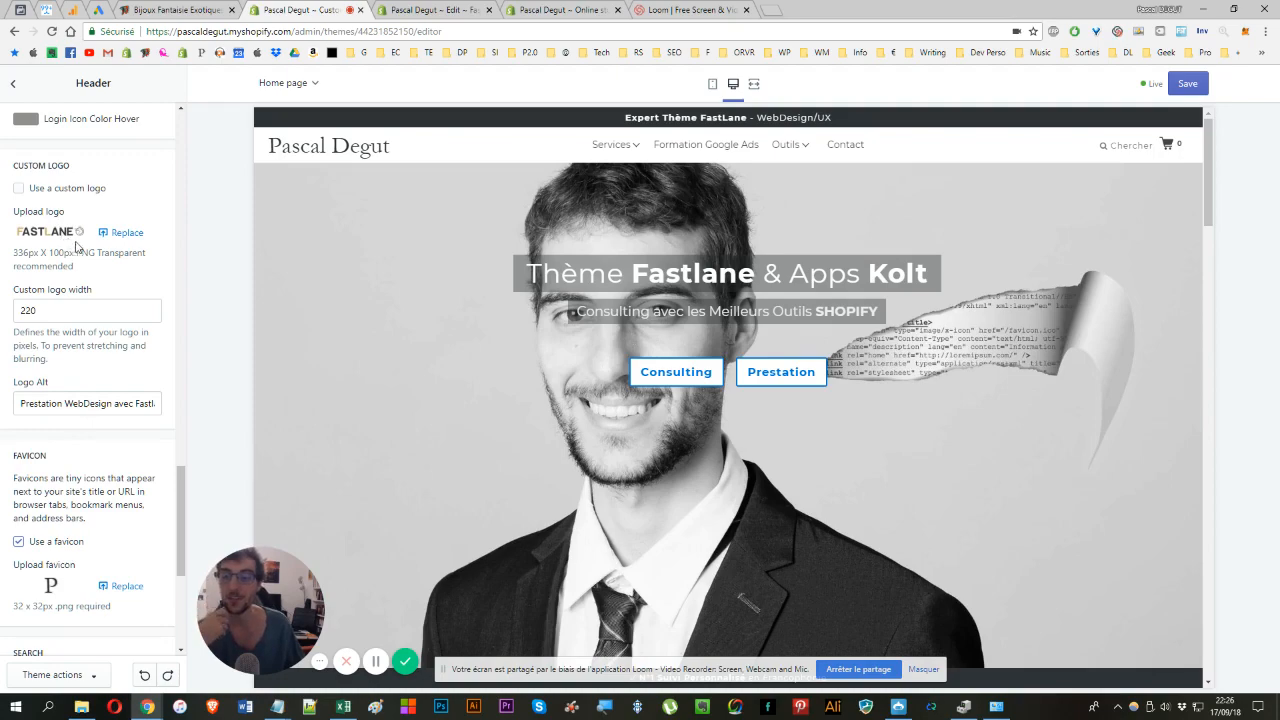
# - Switch to the theme code editor and locate the logo image markup in header.liquid
pyautogui.click(433, 9)
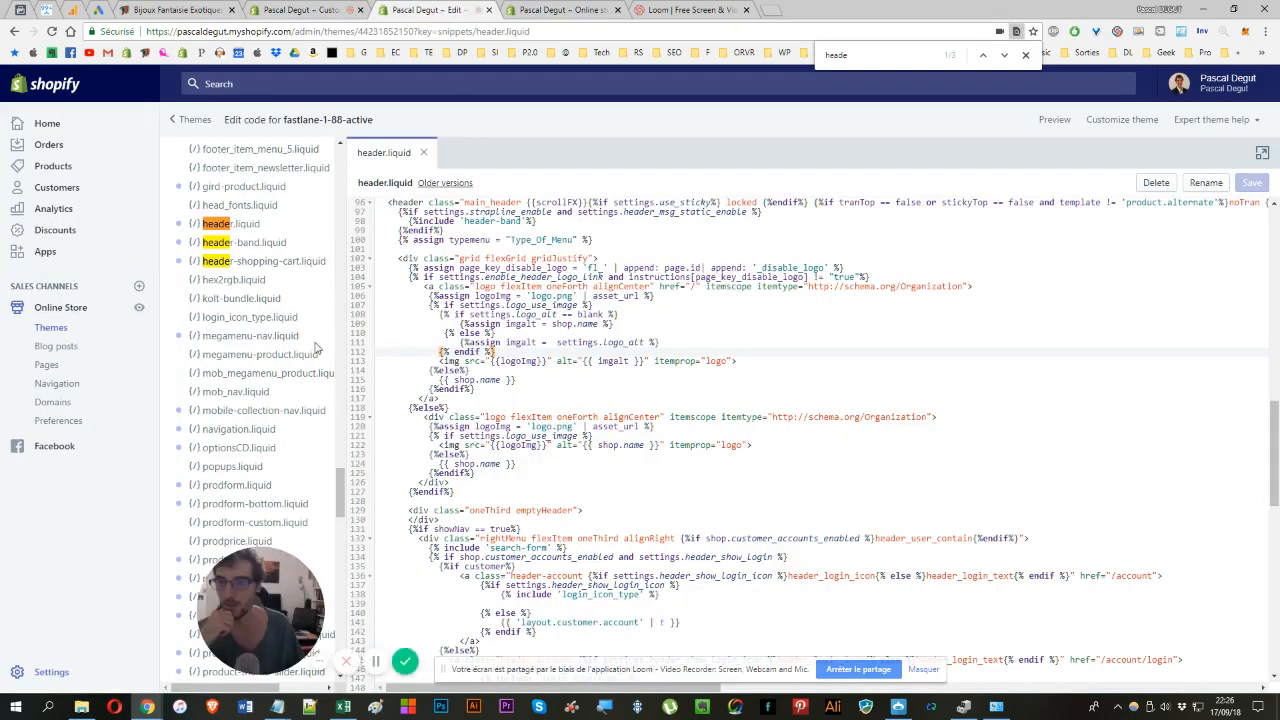
pyautogui.scroll(10, 300, 340)
pyautogui.scroll(15, 243, 337)
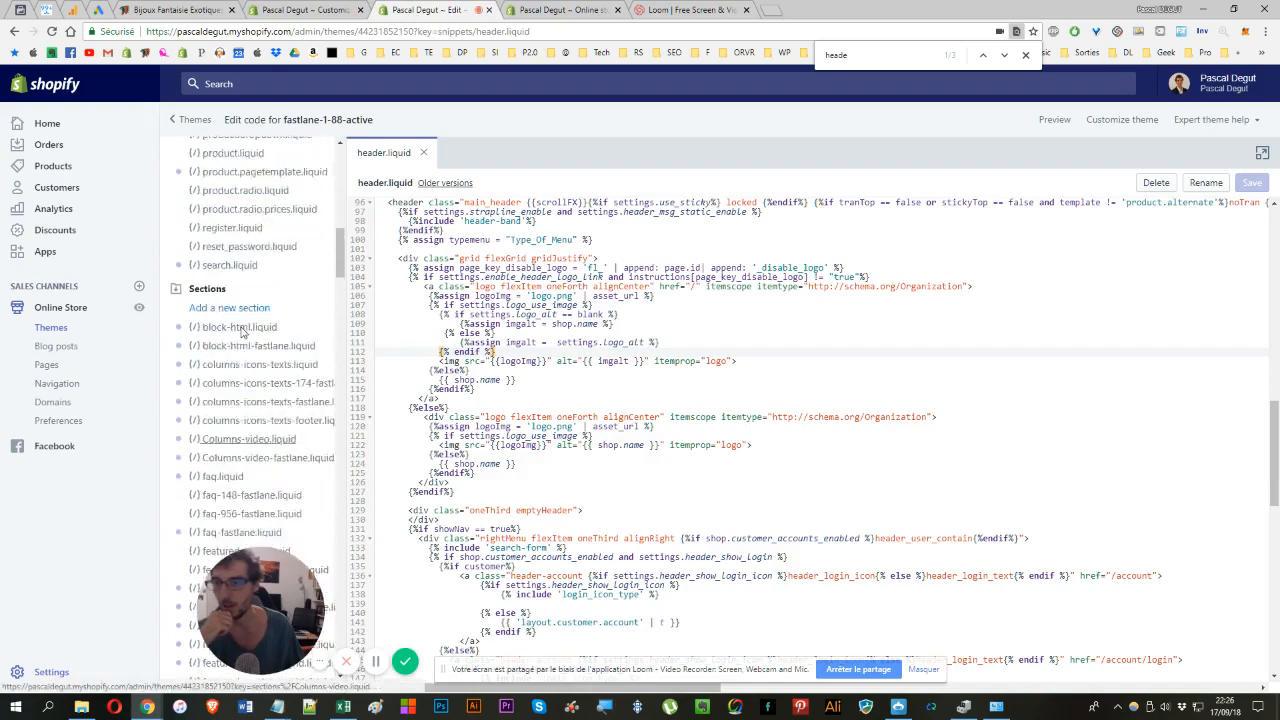
pyautogui.scroll(-5, 245, 320)
pyautogui.scroll(-15, 250, 320)
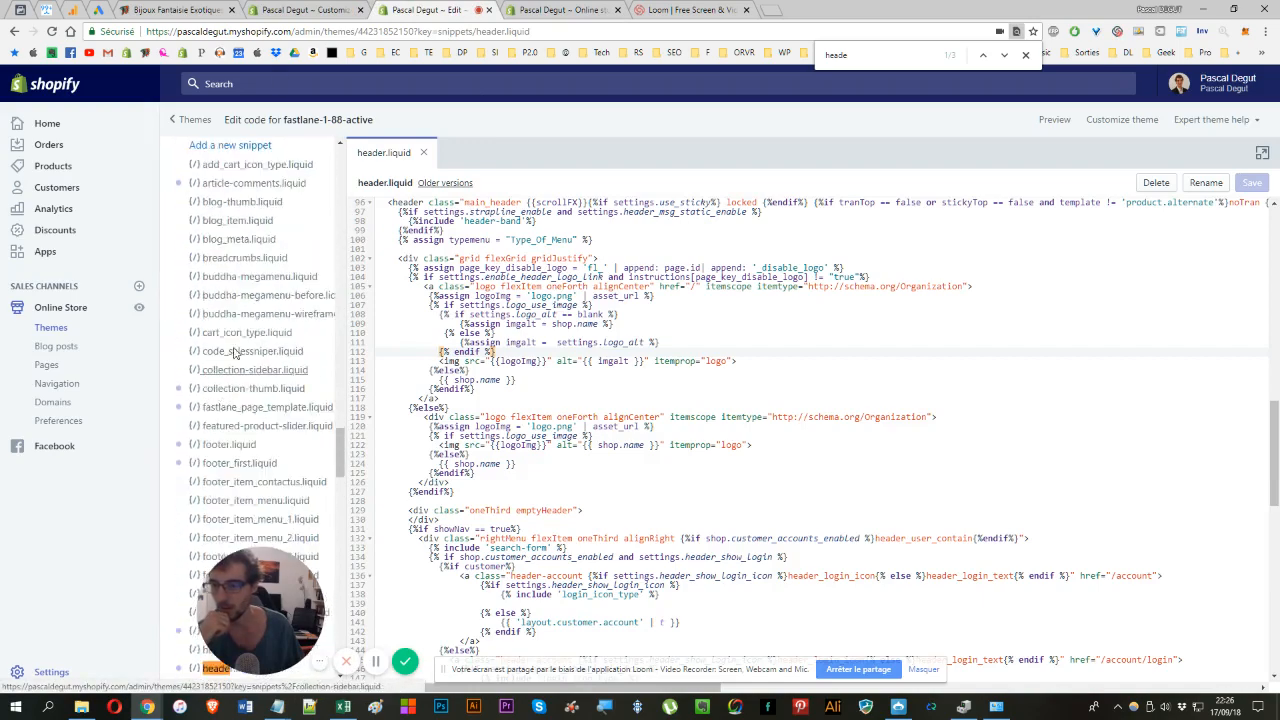
pyautogui.scroll(10, 514, 254)
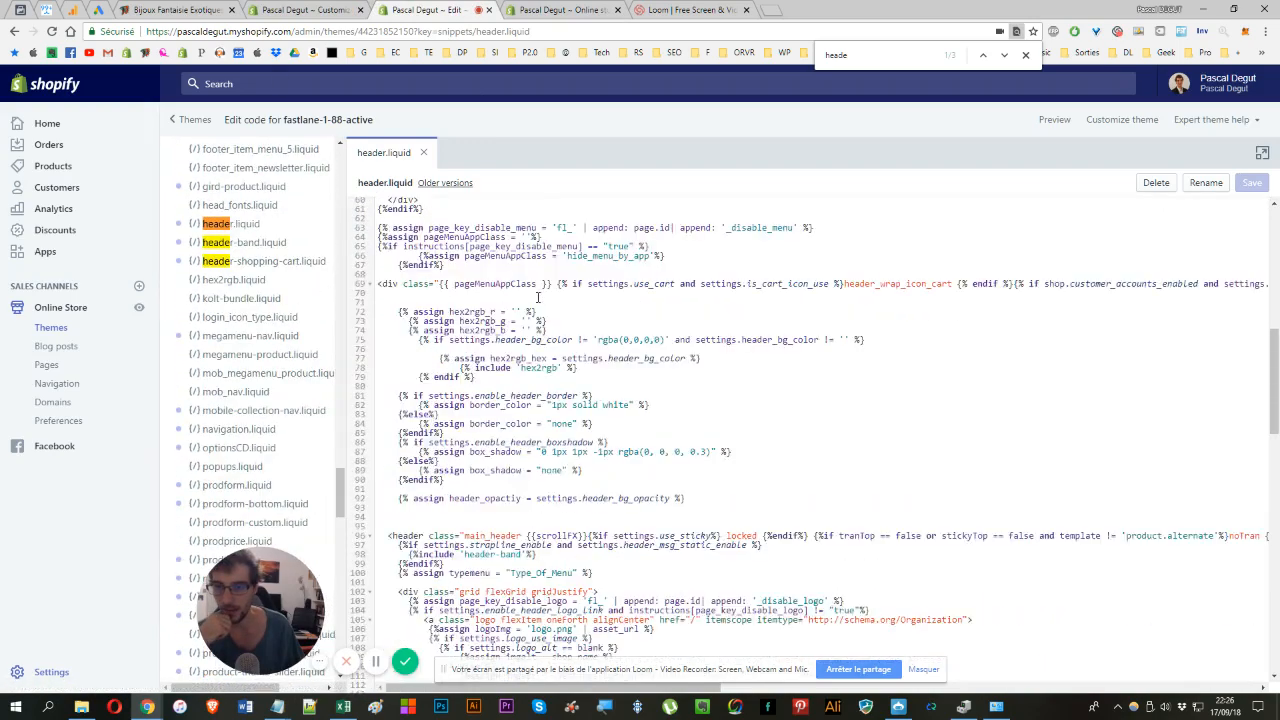
pyautogui.scroll(-15, 529, 296)
pyautogui.scroll(4, 529, 296)
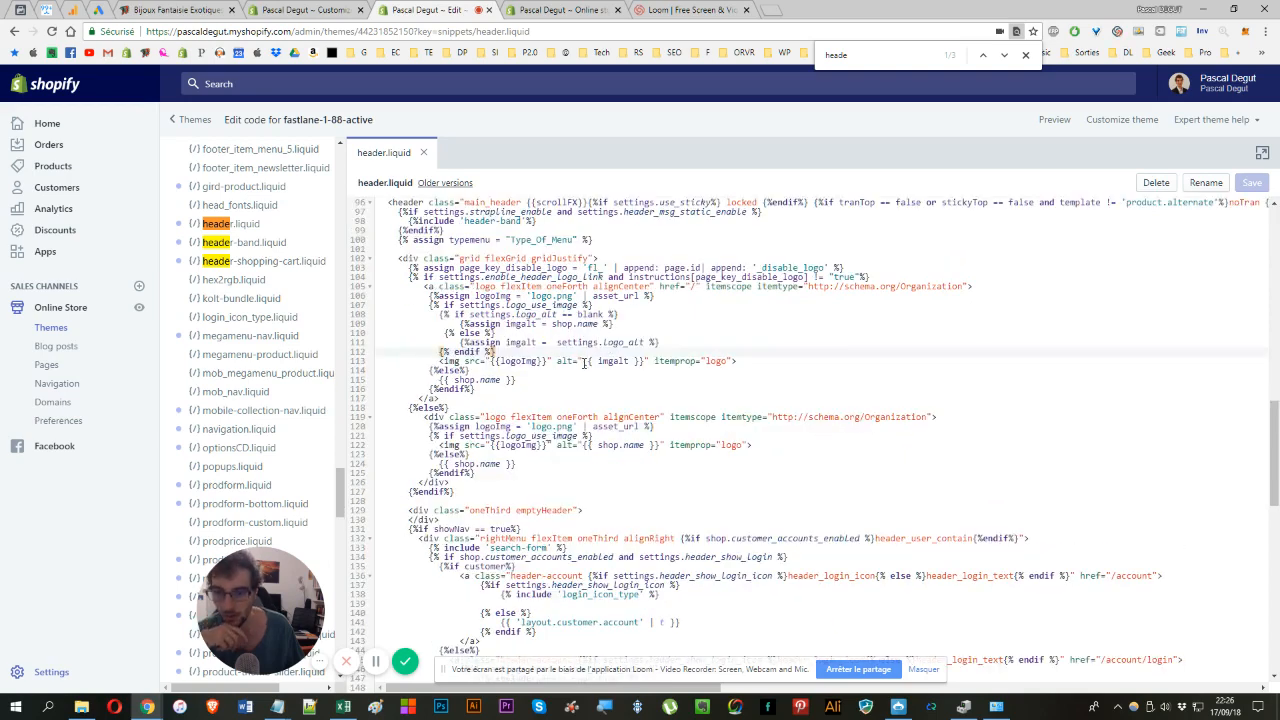
# - Highlight the logo image's alt attribute and the settings.logo_alt assignment that feeds it in header.liquid
pyautogui.moveTo(558, 362); pyautogui.dragTo(649, 362)
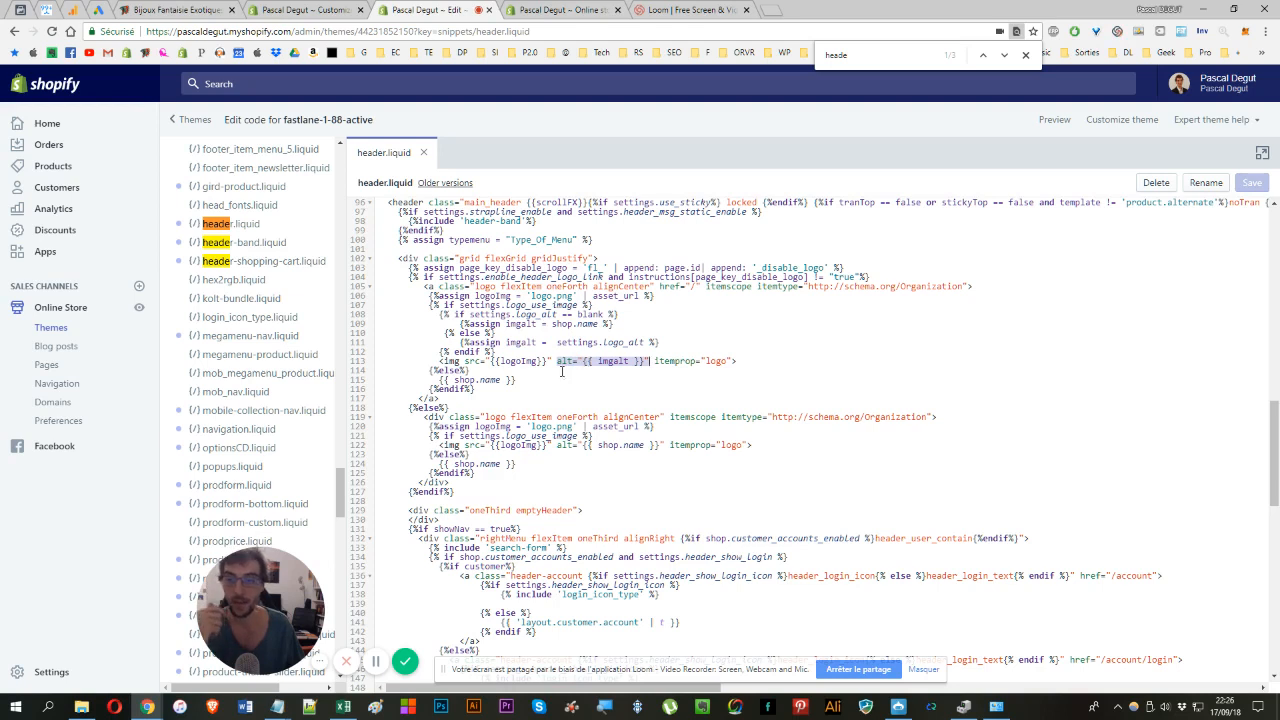
pyautogui.click(557, 362)
pyautogui.moveTo(557, 362); pyautogui.dragTo(646, 362)
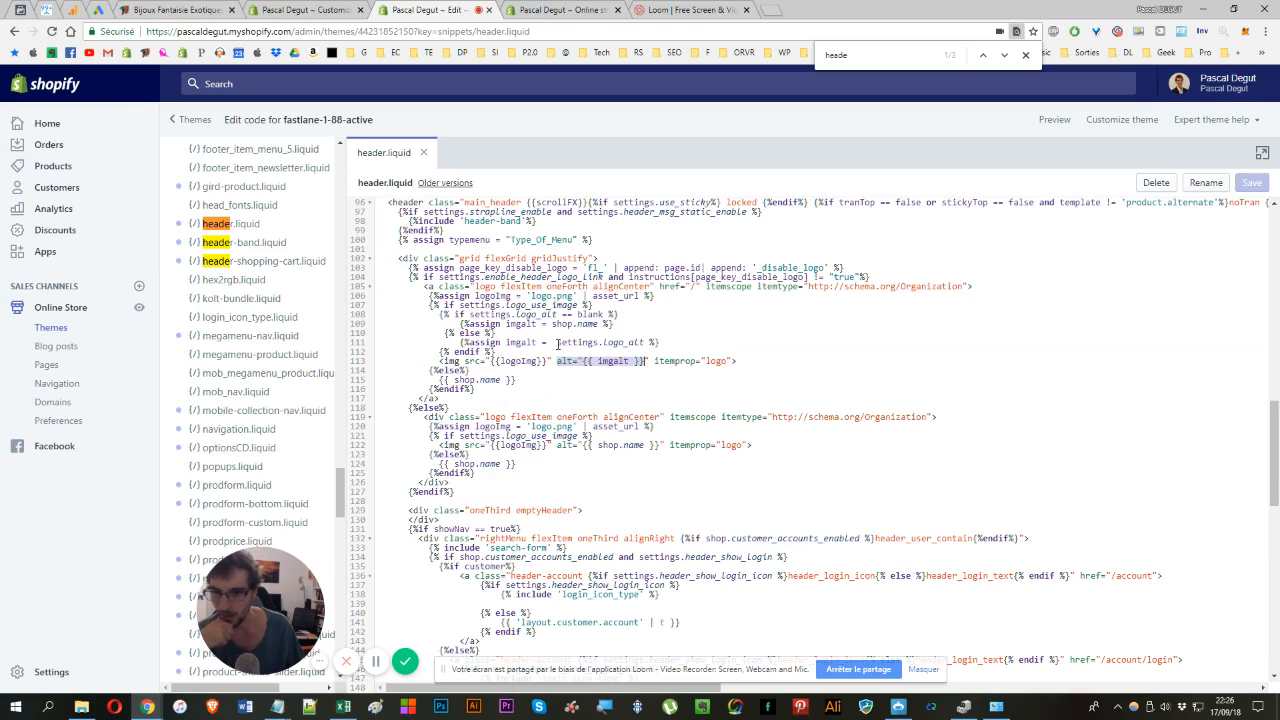
pyautogui.moveTo(557, 342); pyautogui.dragTo(670, 342)
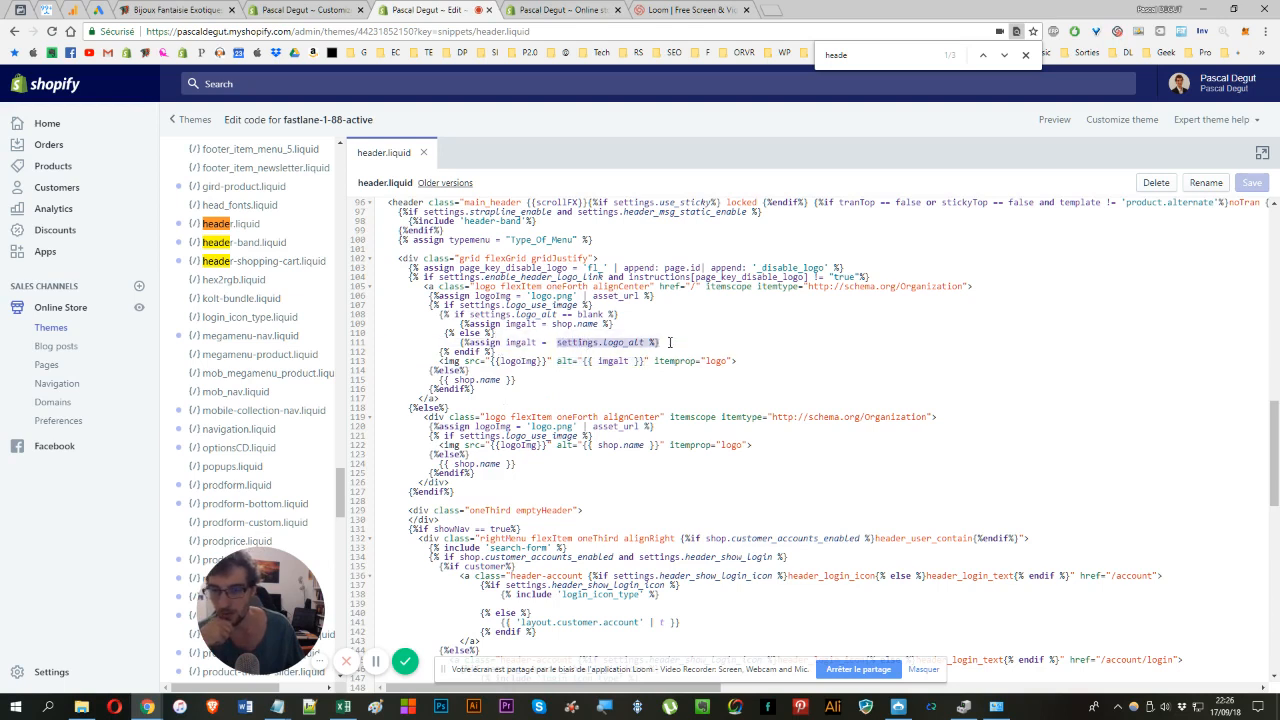
# - Compare the Logo Alt text in the Header settings with the settings.logo_alt variable in header.liquid
pyautogui.click(268, 9)
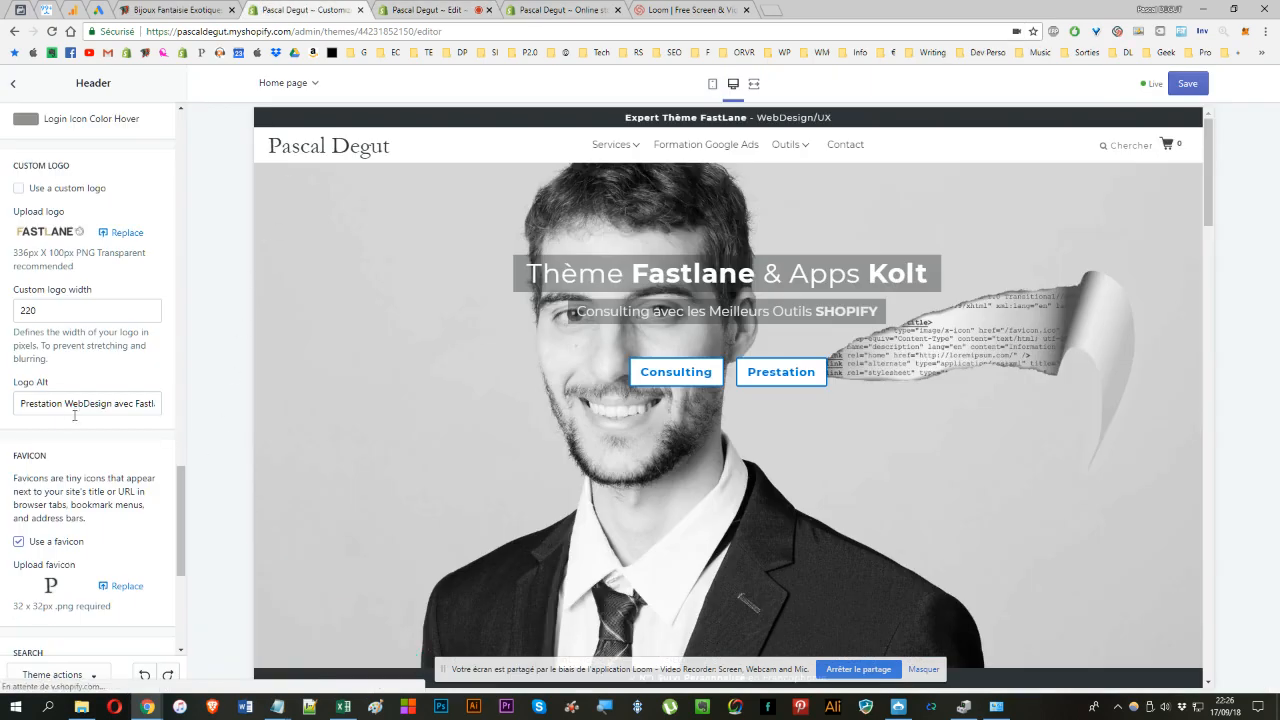
pyautogui.tripleClick(74, 408)
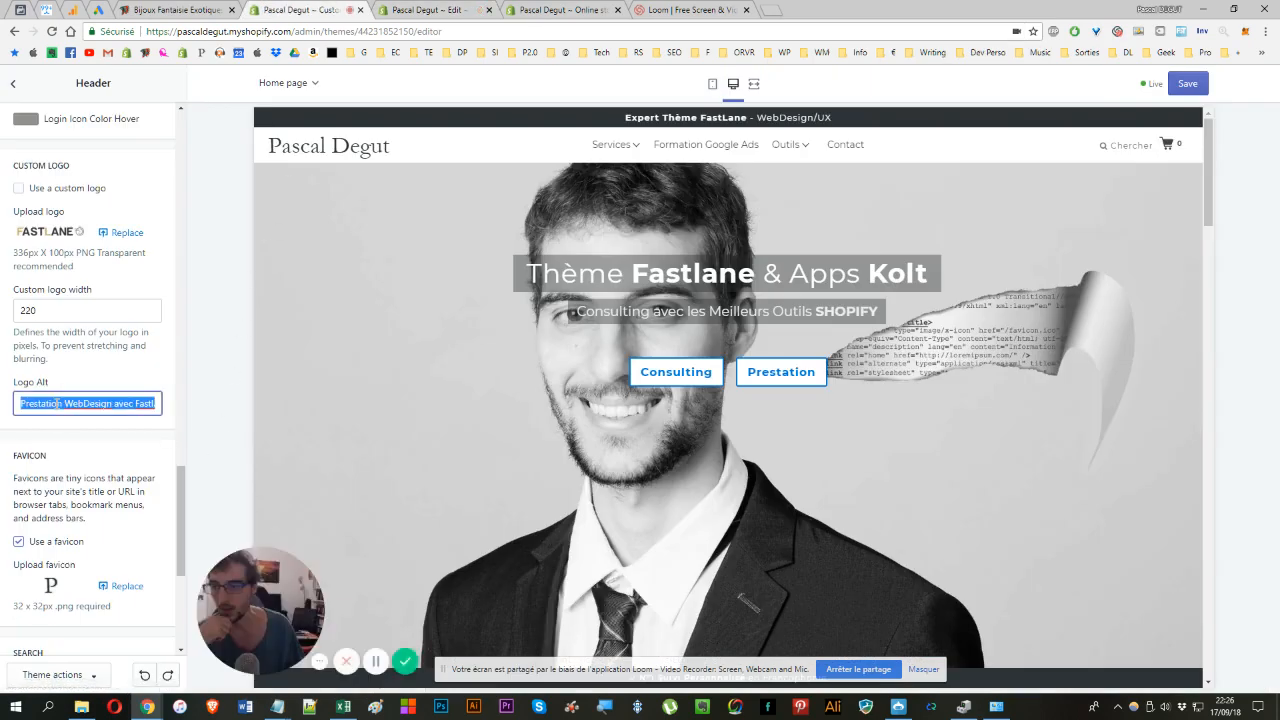
pyautogui.click(410, 9)
pyautogui.click(590, 340)
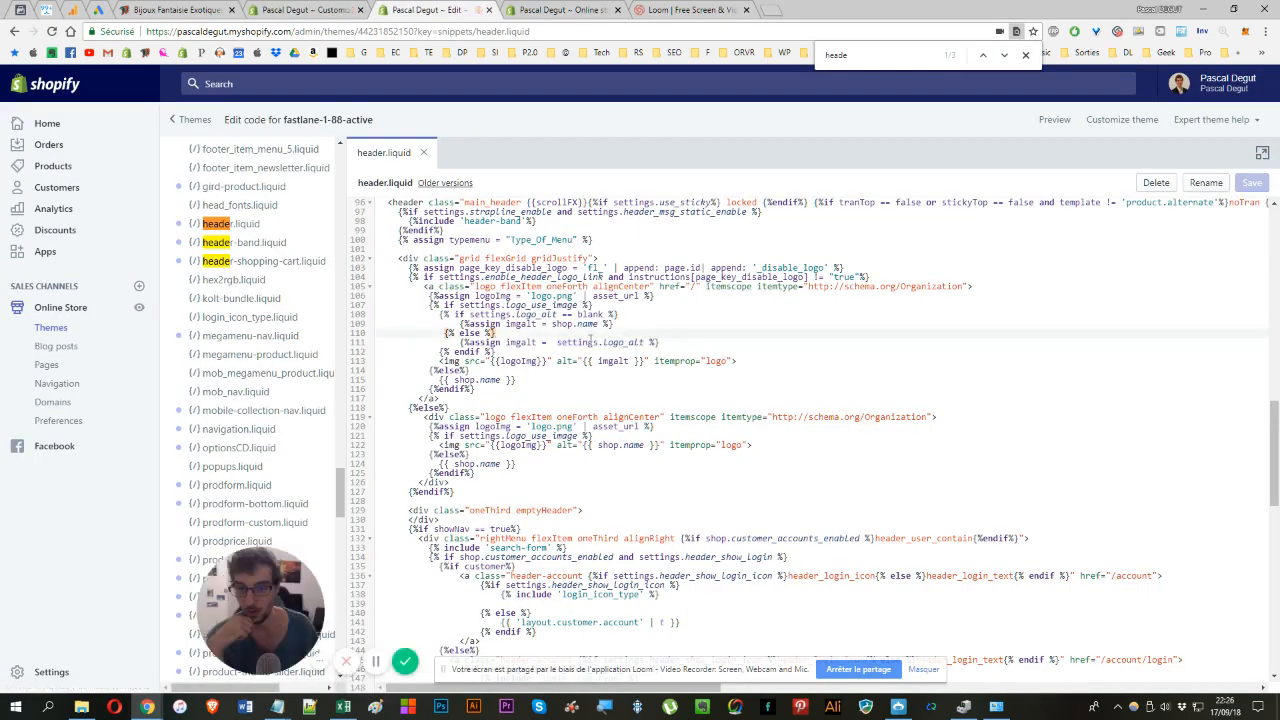
pyautogui.moveTo(590, 342); pyautogui.dragTo(645, 342)
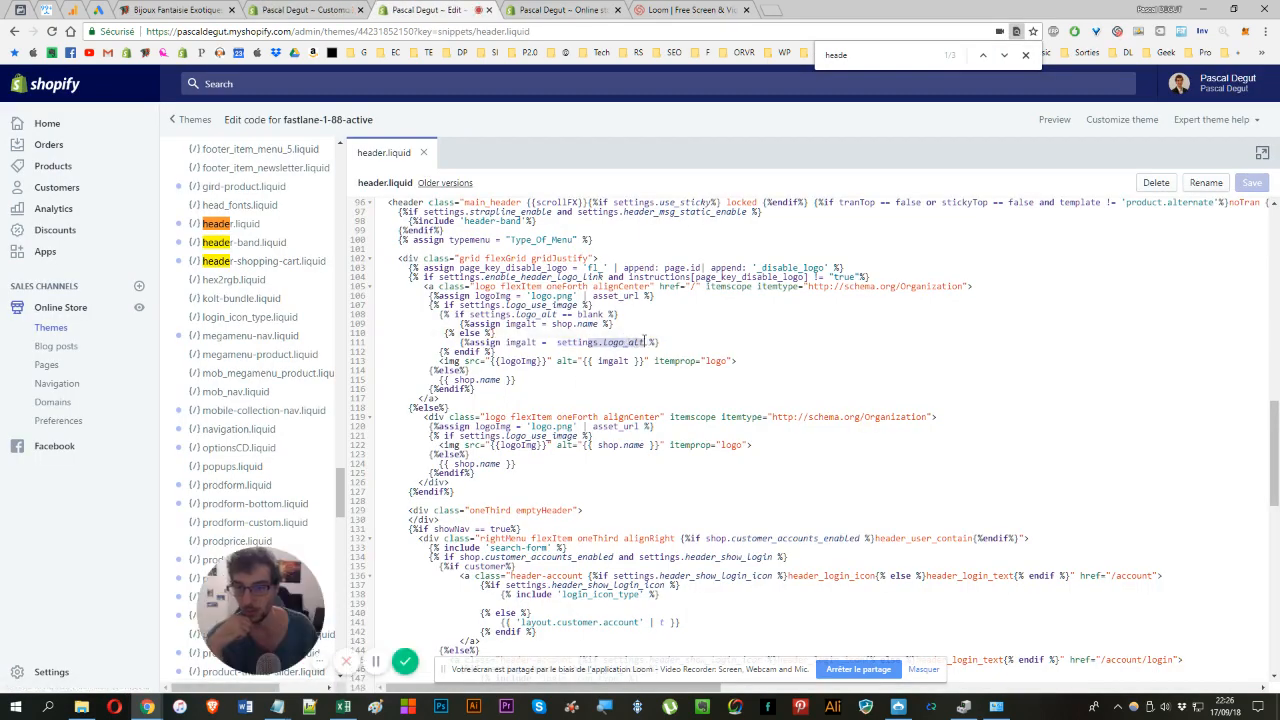
# - Return to the theme customizer and examine the full Logo Alt text in the Header settings
pyautogui.click(302, 9)
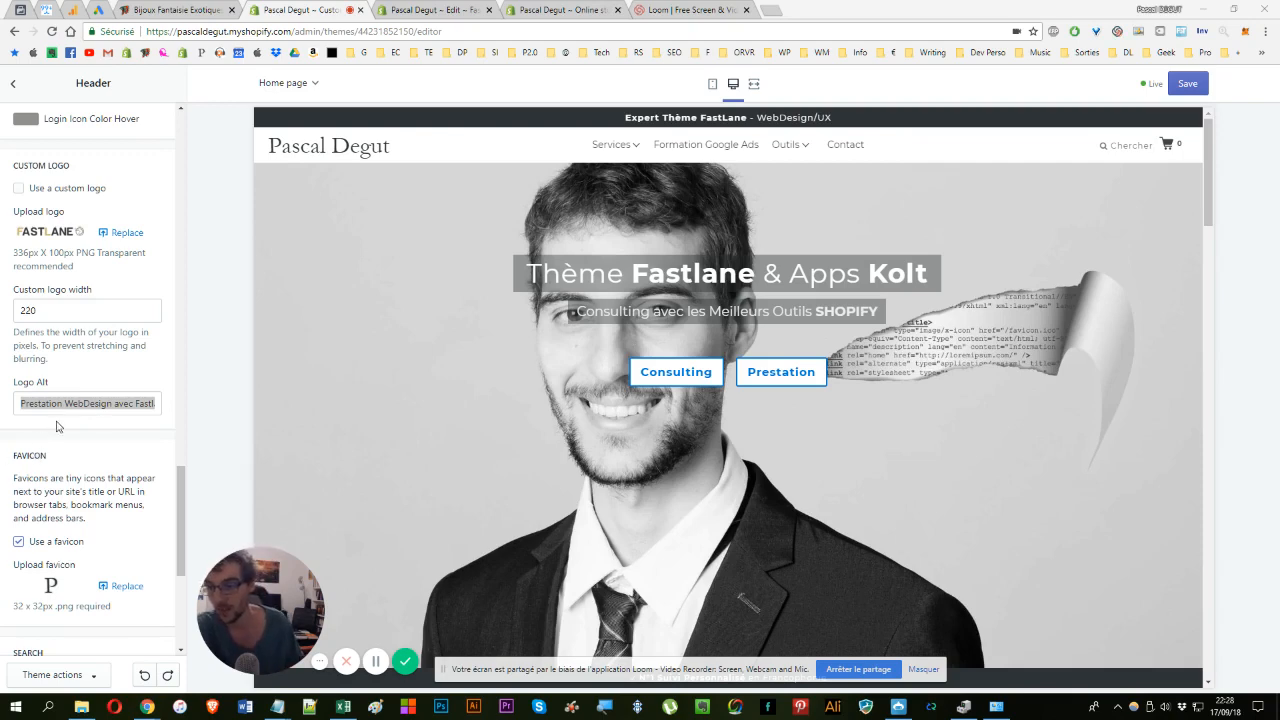
pyautogui.click(72, 410)
pyautogui.moveTo(101, 404); pyautogui.dragTo(4, 405)
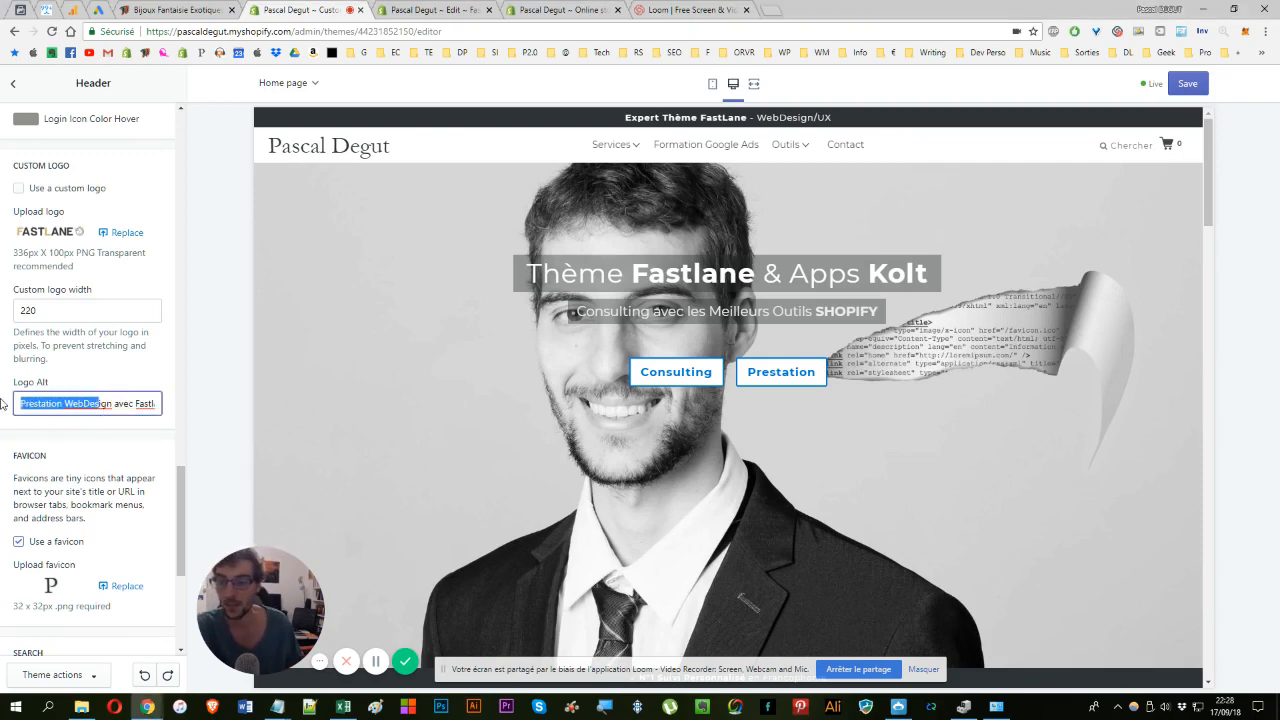
pyautogui.moveTo(85, 405); pyautogui.dragTo(55, 428)
pyautogui.tripleClick(63, 413)
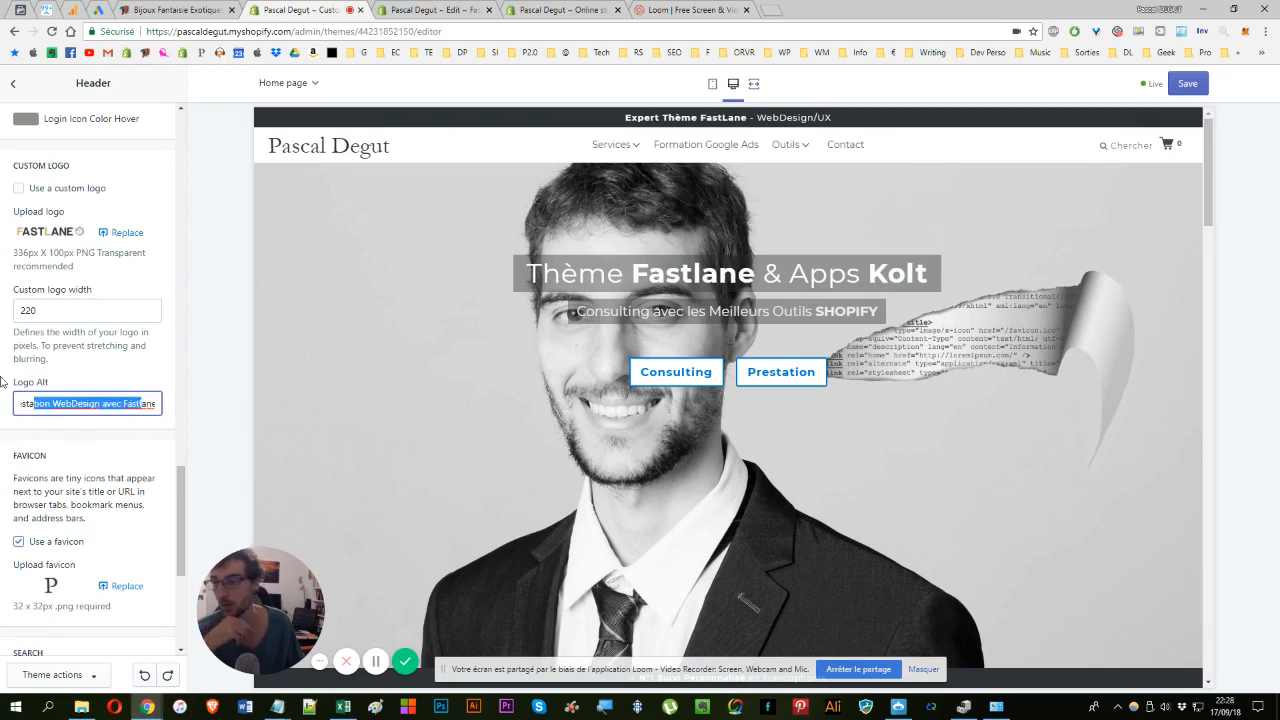
pyautogui.click(65, 405)
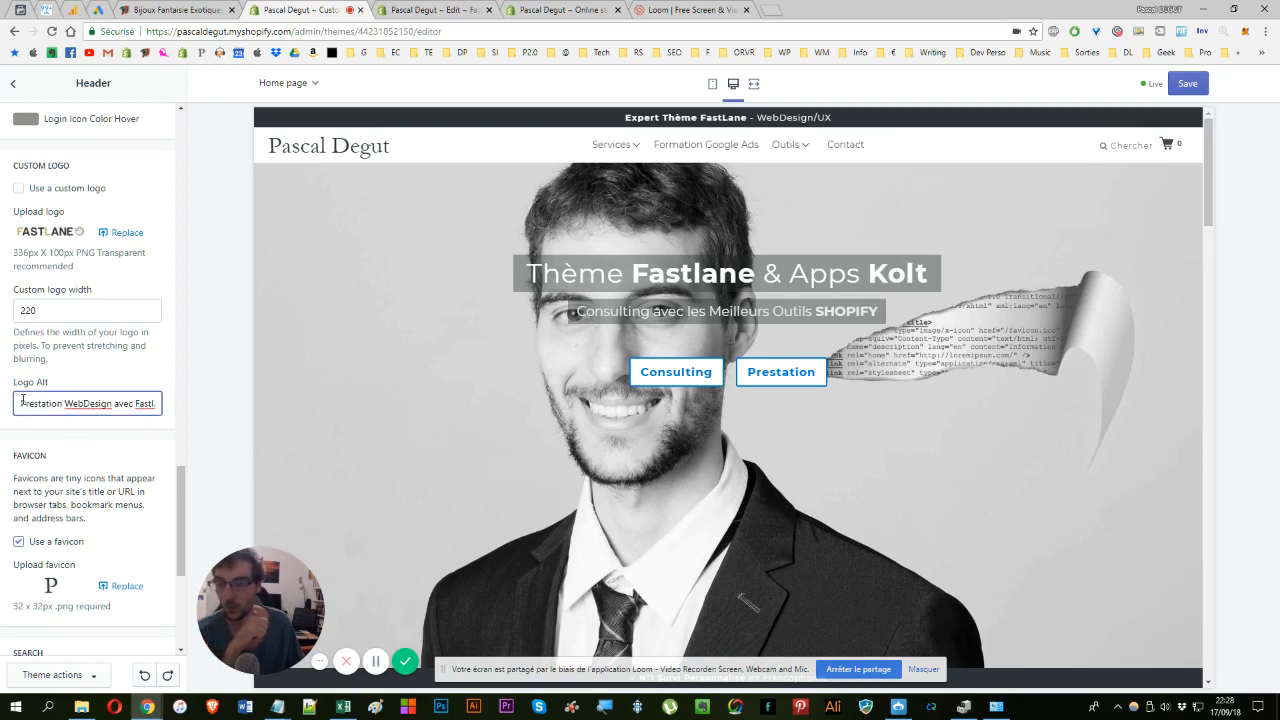
pyautogui.moveTo(21, 403); pyautogui.dragTo(150, 400)
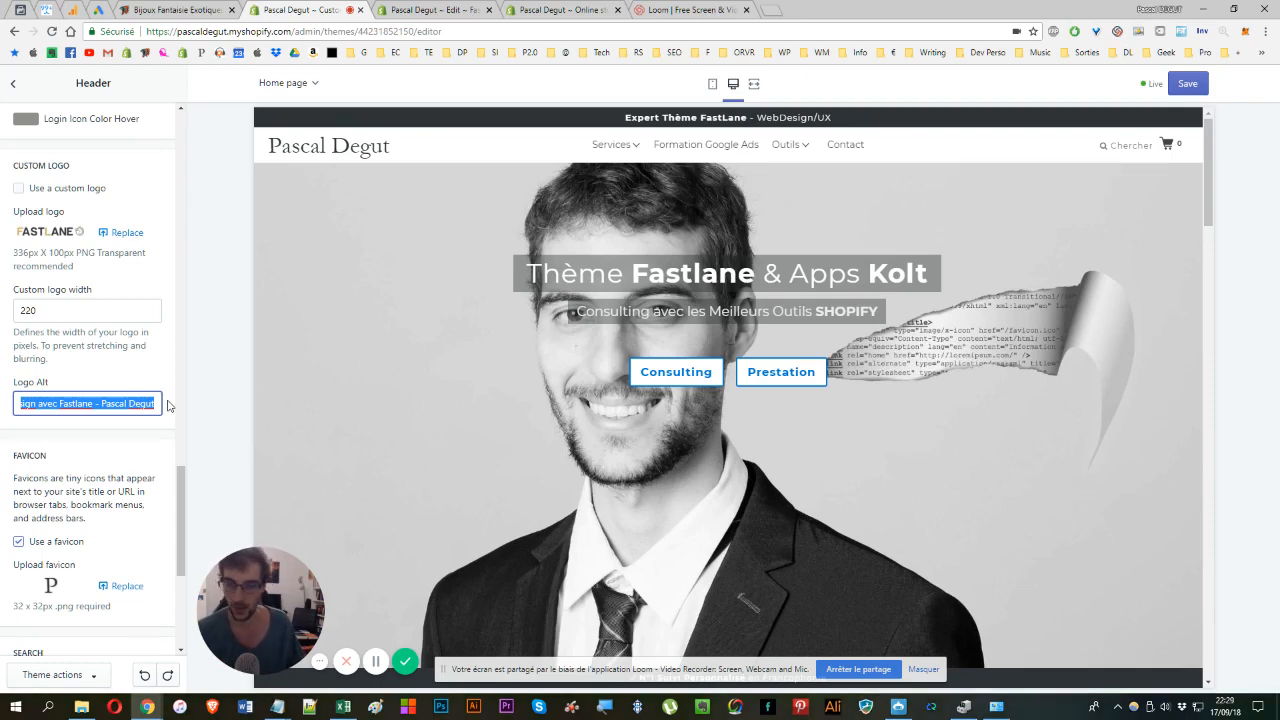
pyautogui.moveTo(95, 403); pyautogui.dragTo(3, 397)
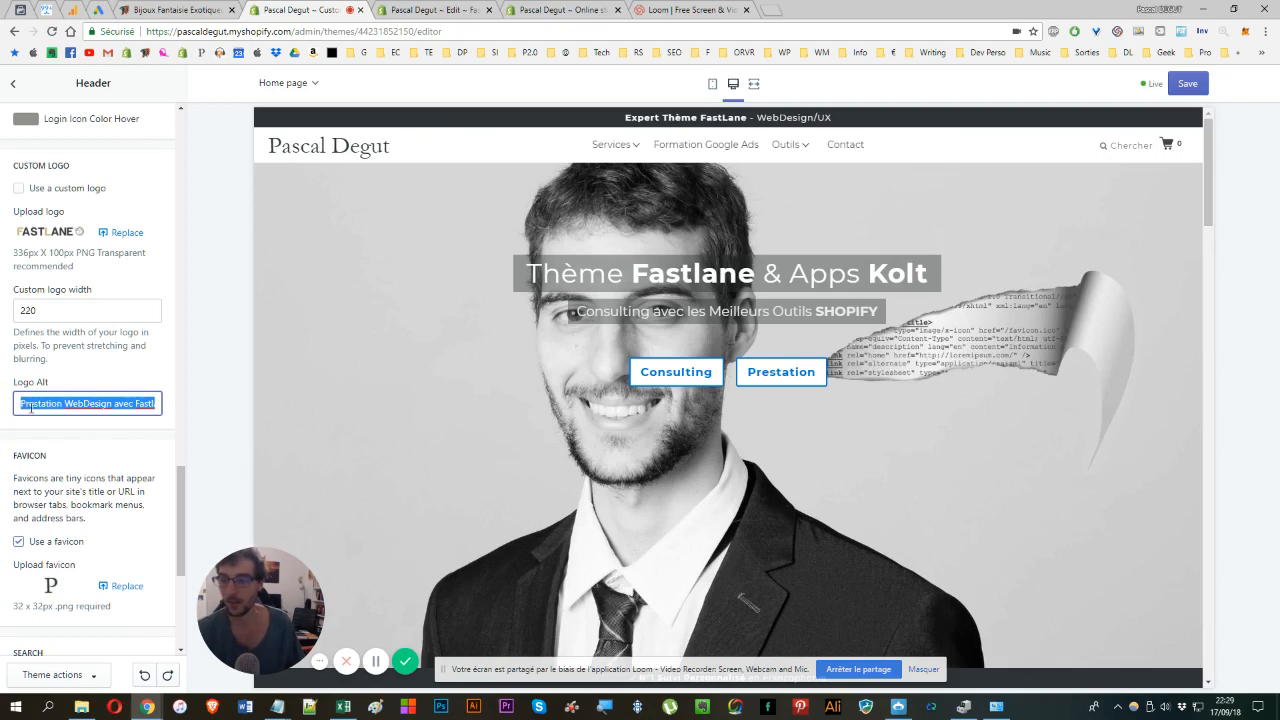
pyautogui.click(131, 404)
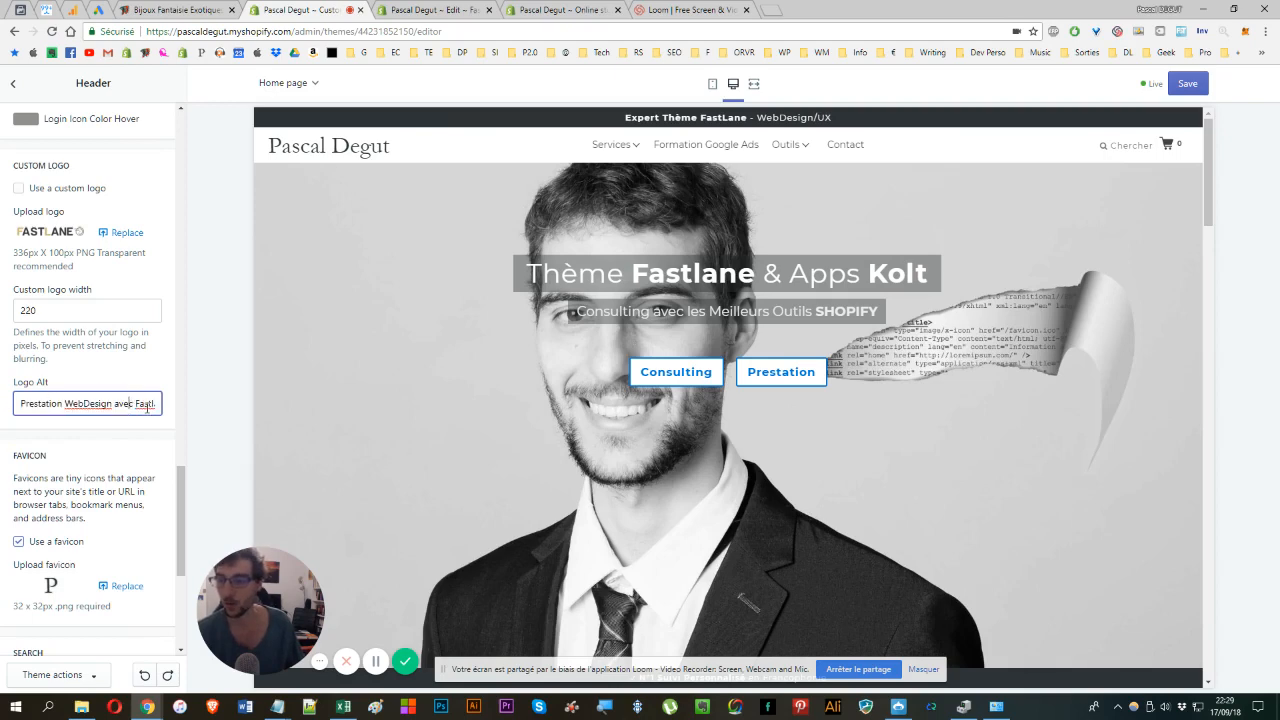
pyautogui.moveTo(147, 405); pyautogui.dragTo(2, 393)
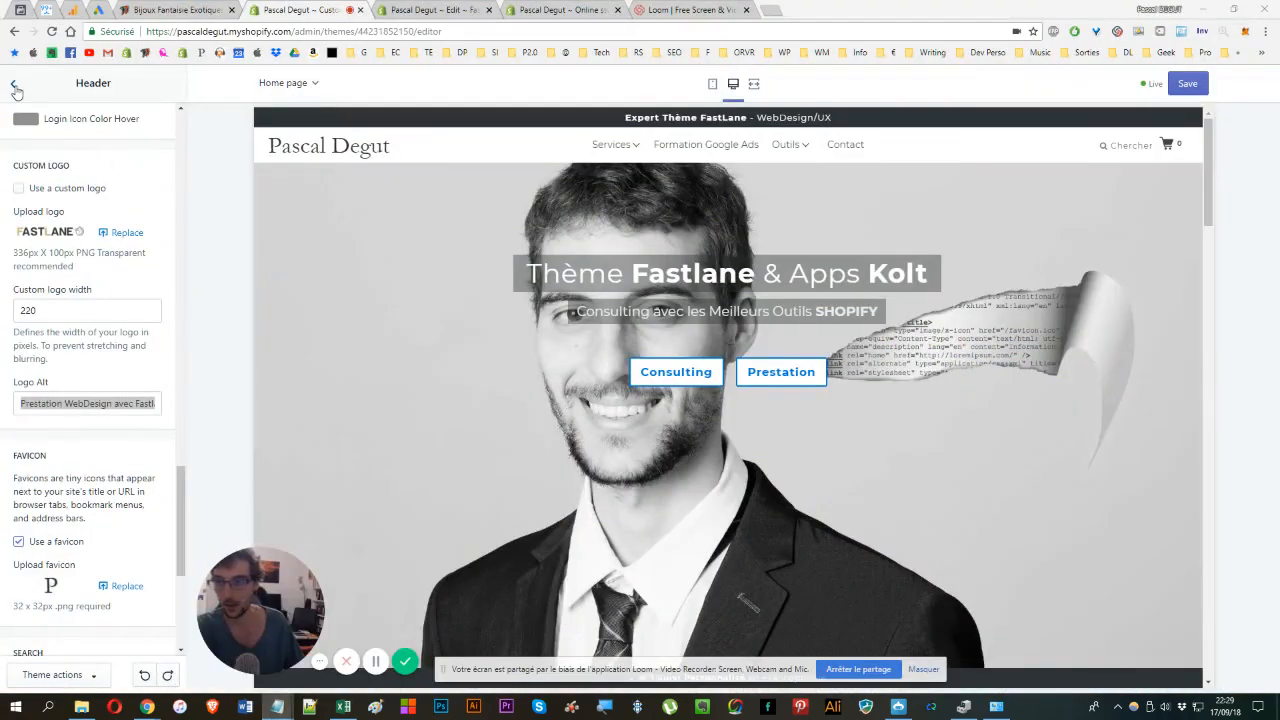
# - Delete all the Custom CSS code in the General theme settings and check the home page preview
pyautogui.click(16, 91)
pyautogui.scroll(3, 105, 205)
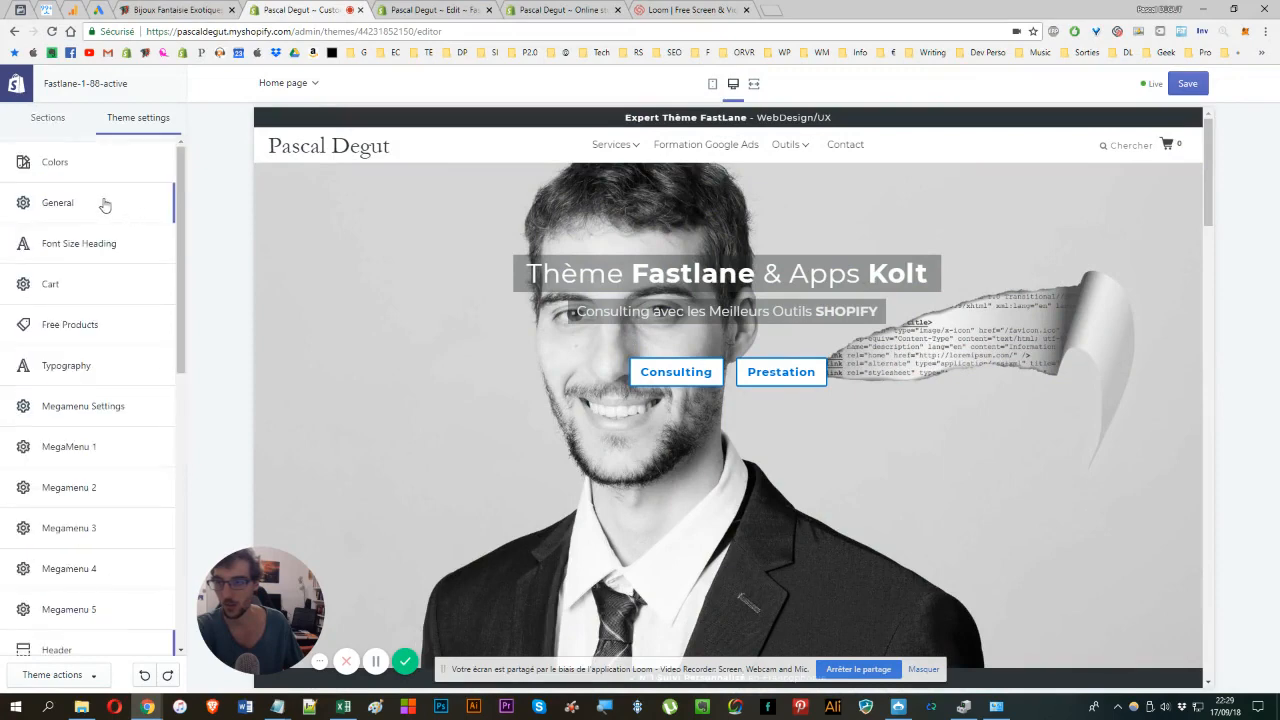
pyautogui.click(105, 205)
pyautogui.scroll(-10, 77, 280)
pyautogui.click(76, 516)
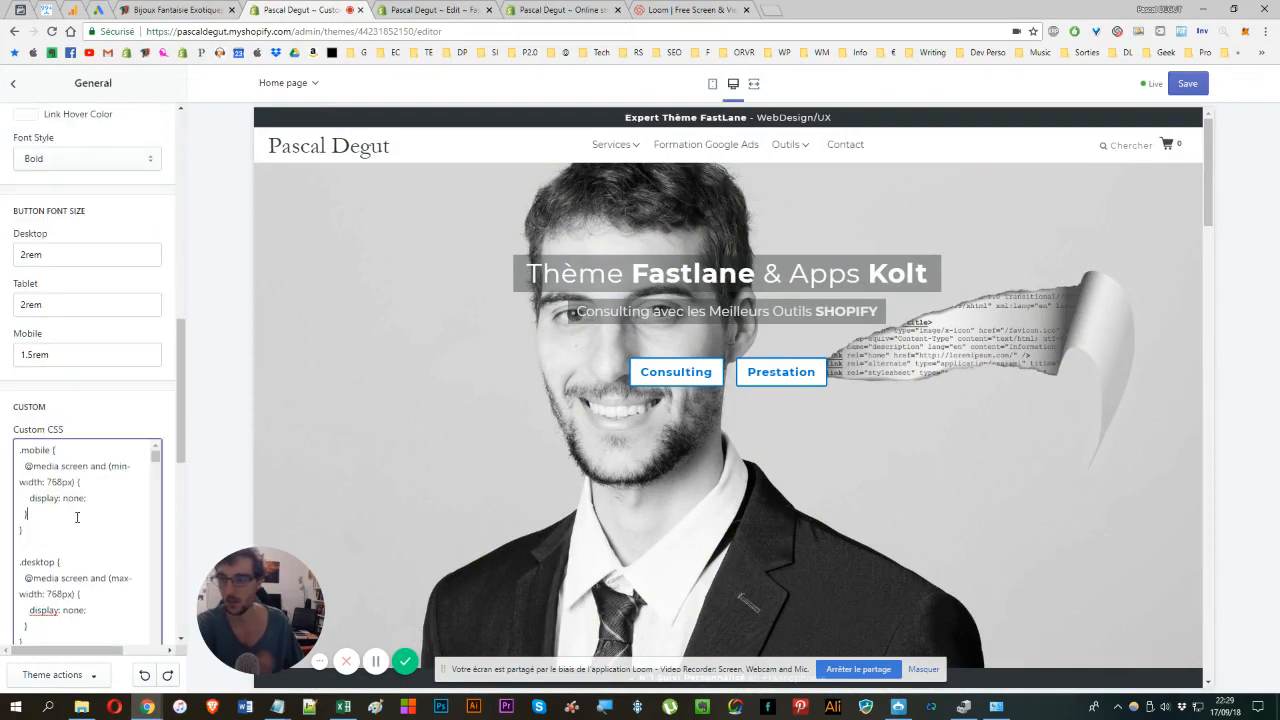
pyautogui.hotkey('ctrl', 'a')
pyautogui.press('BackSpace')
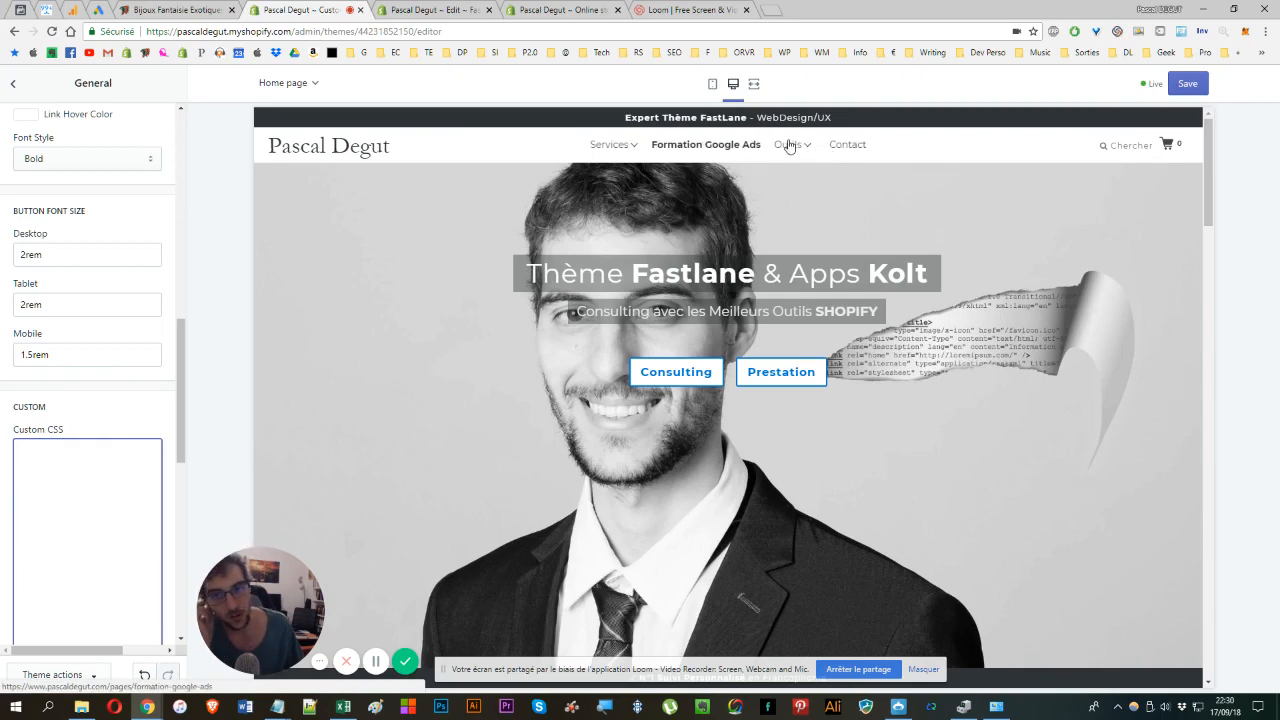
pyautogui.scroll(-1, 788, 146)
pyautogui.moveTo(788, 146)
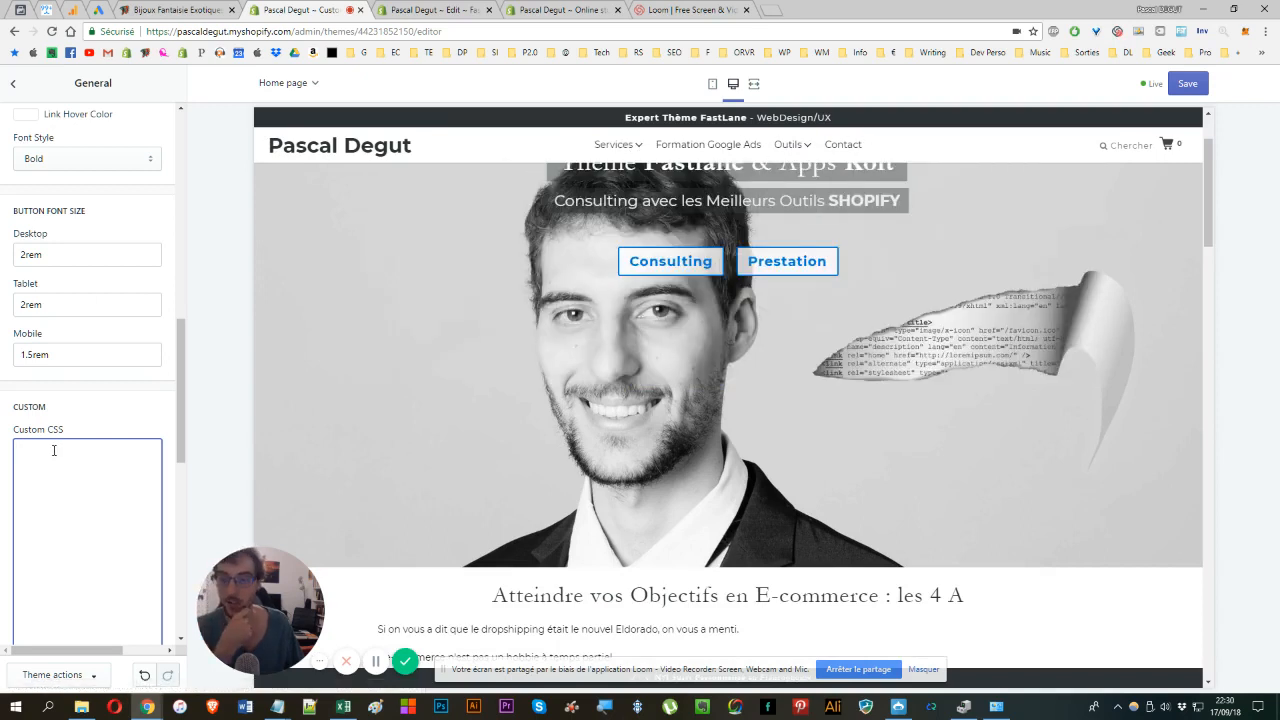
# - Leave the General settings, open the Header theme settings and choose Extra as the Header Background Type
pyautogui.click(13, 83)
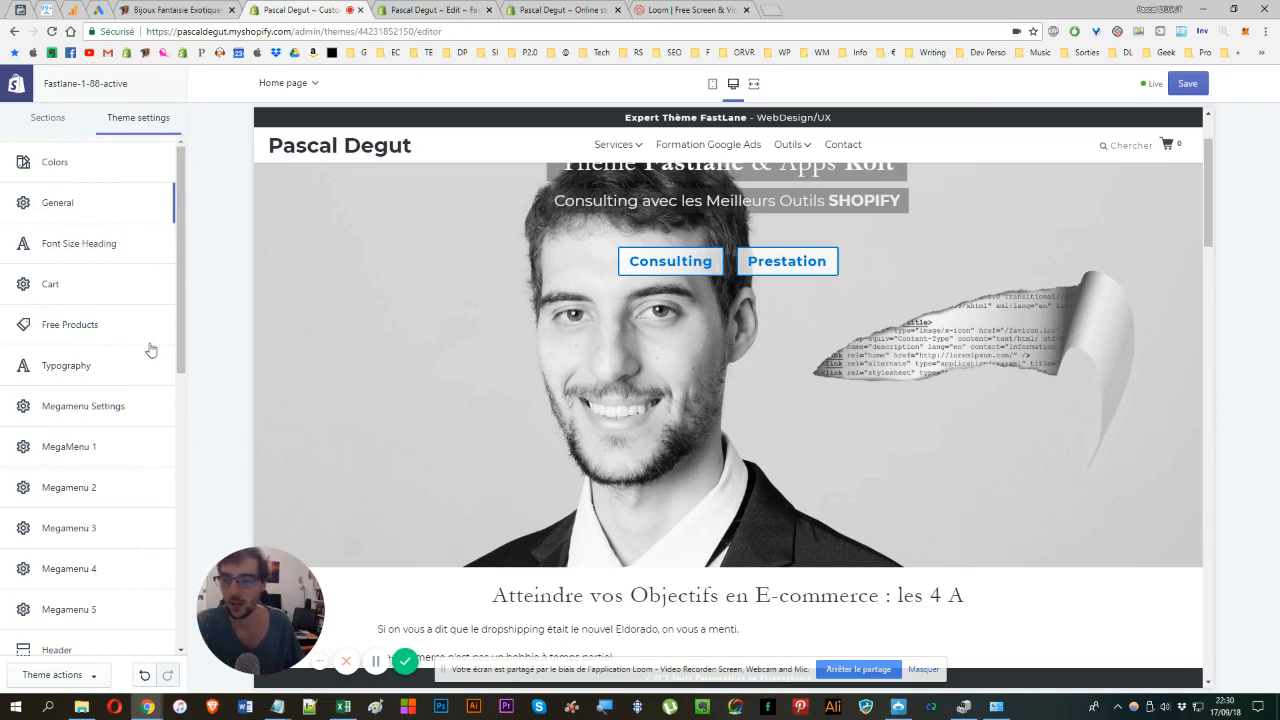
pyautogui.scroll(-2, 114, 386)
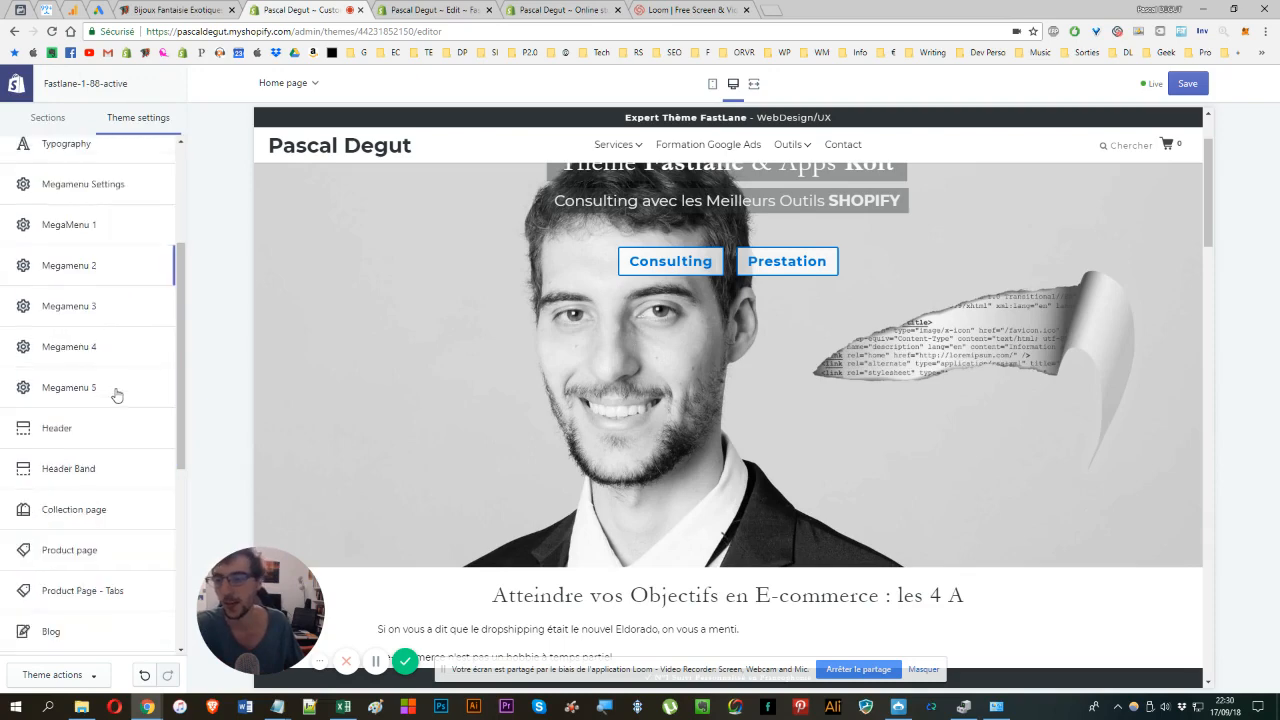
pyautogui.scroll(2, 117, 468)
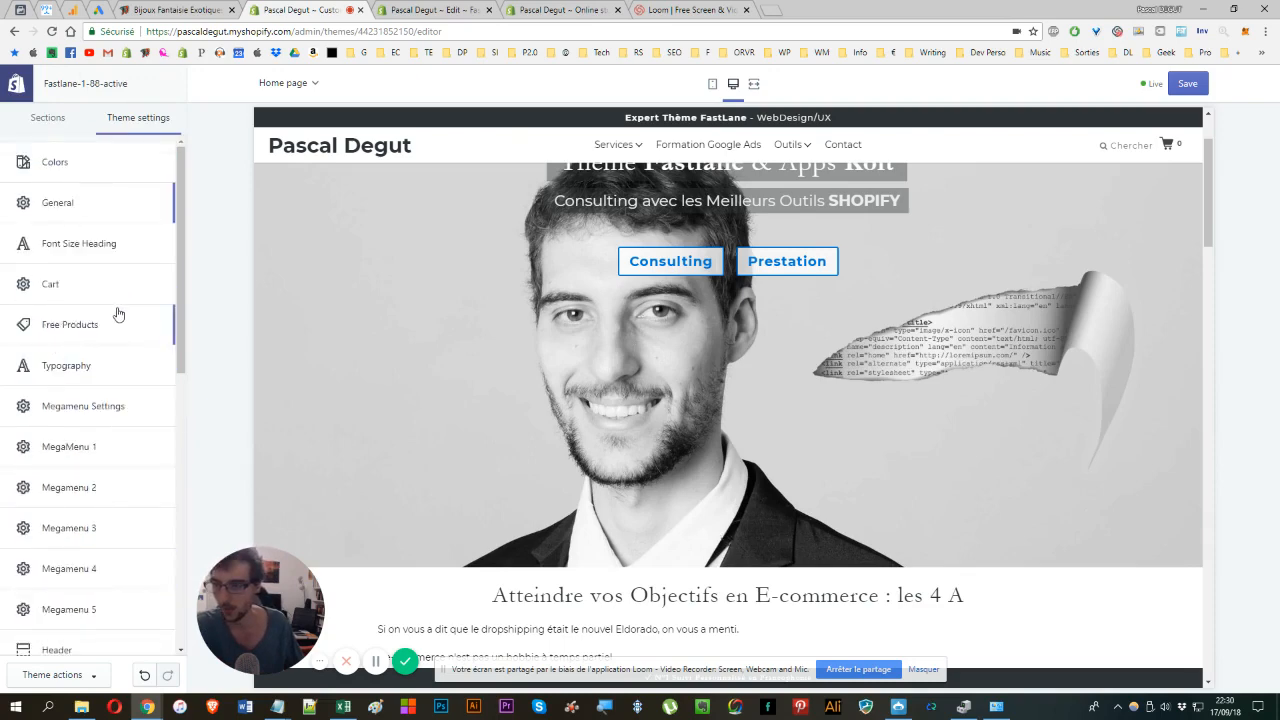
pyautogui.scroll(-2, 114, 314)
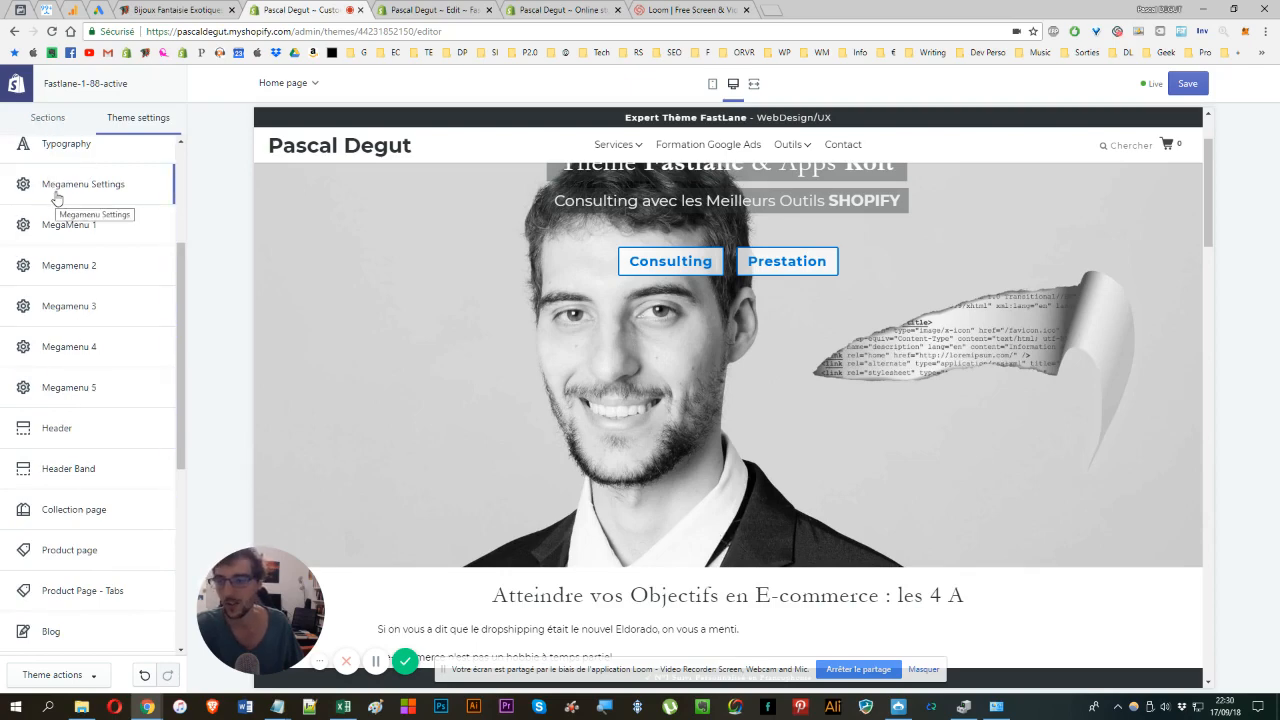
pyautogui.click(59, 435)
pyautogui.click(44, 337)
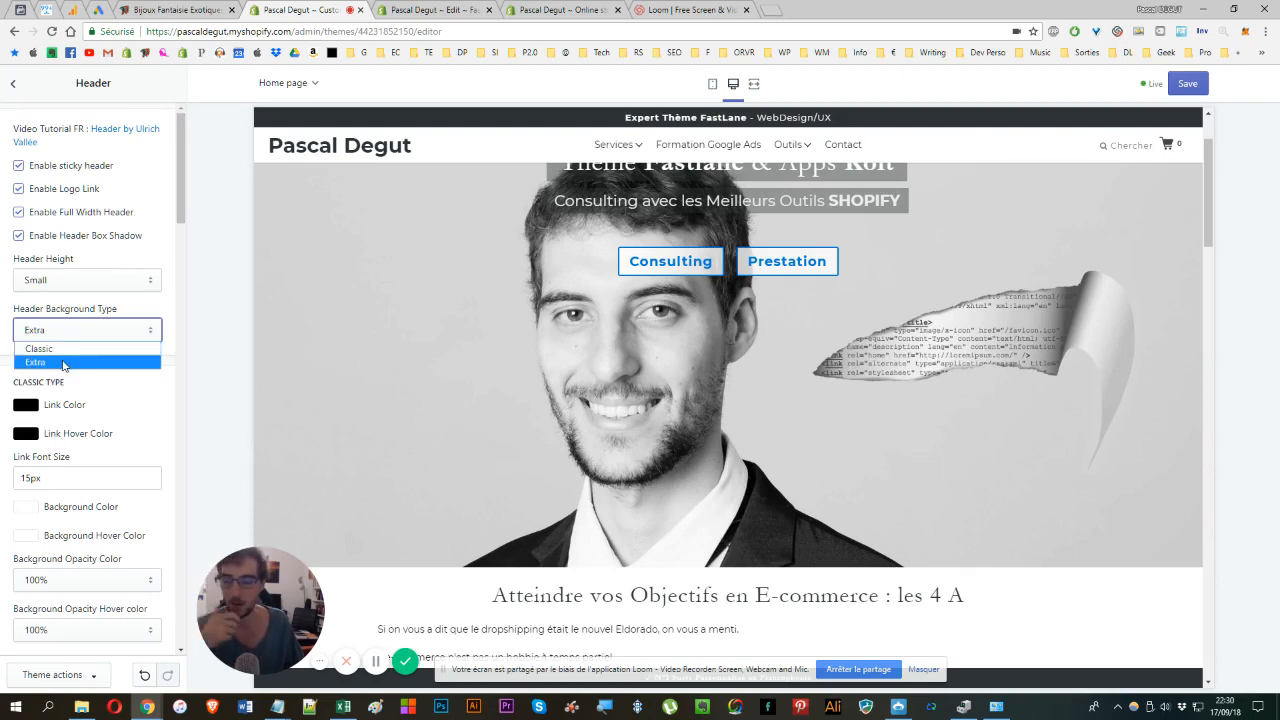
pyautogui.click(63, 362)
# - Examine the Classic Type, Extra Type and Extra Type On Scroll header options alongside the header's behaviour in the scrolled home page preview
pyautogui.scroll(-2, 126, 318)
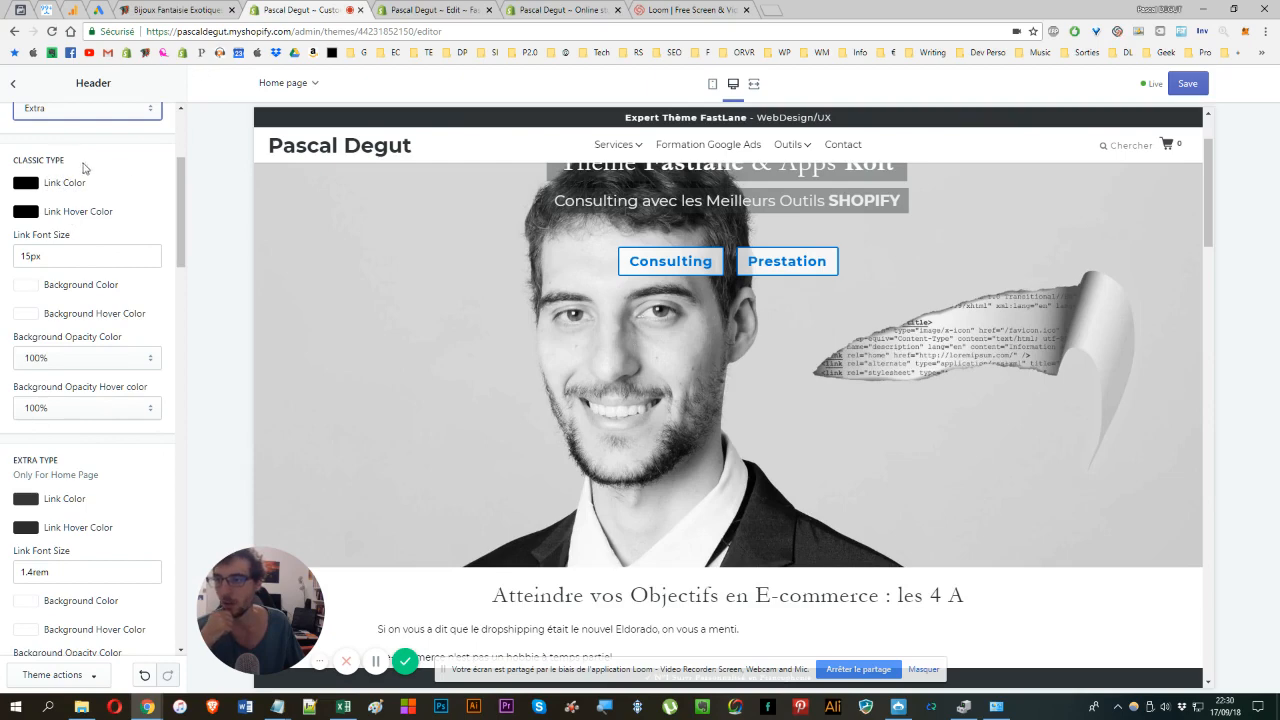
pyautogui.scroll(2, 64, 190)
pyautogui.scroll(-1, 82, 335)
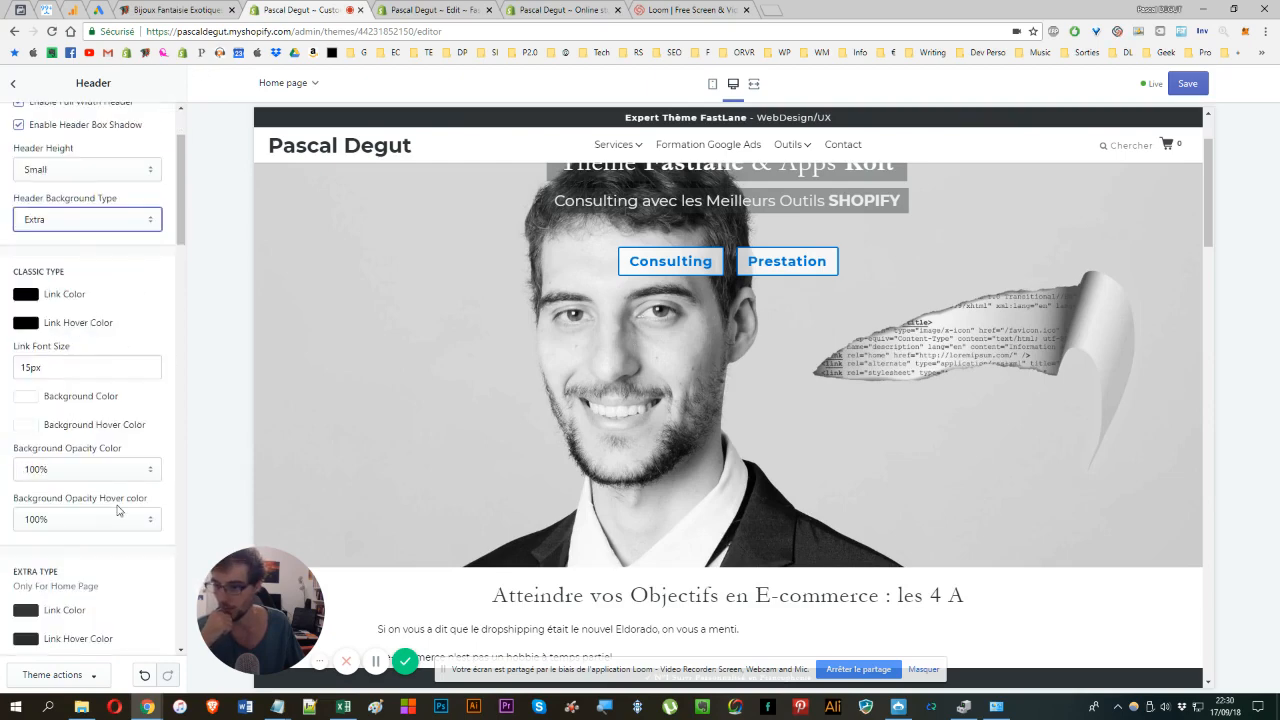
pyautogui.scroll(-1, 131, 272)
pyautogui.scroll(-2, 40, 171)
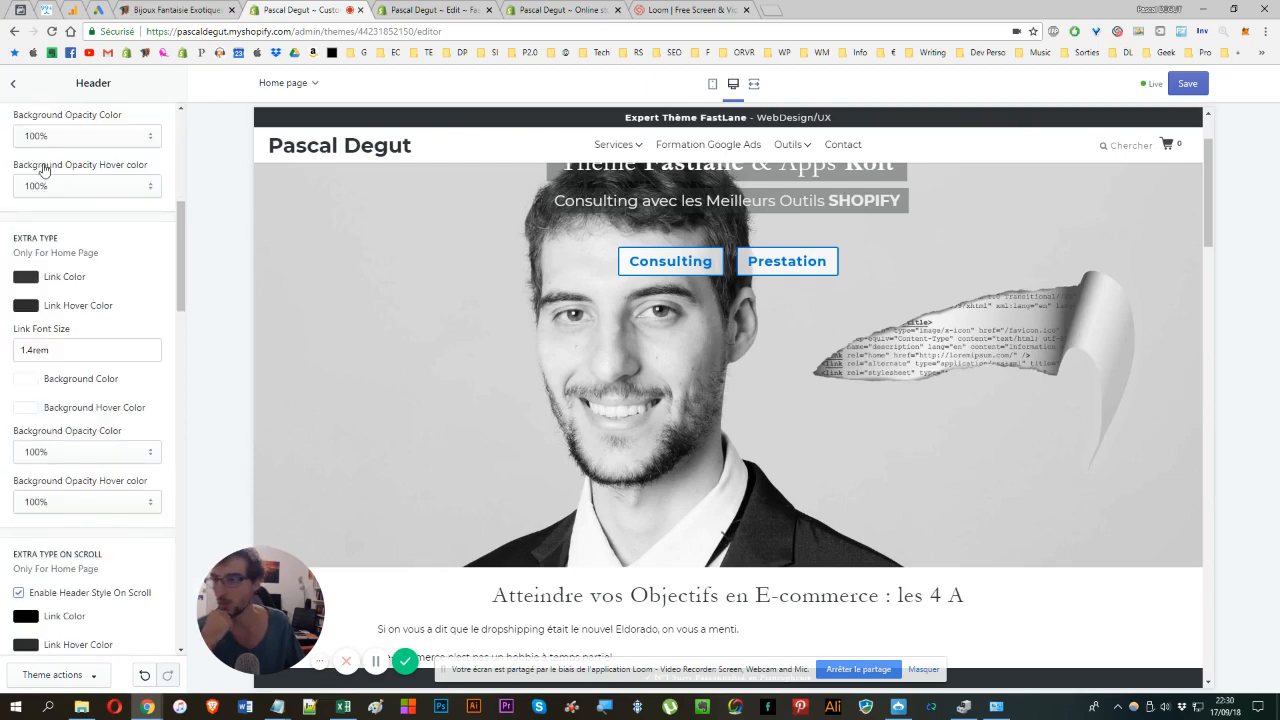
pyautogui.scroll(1, 38, 172)
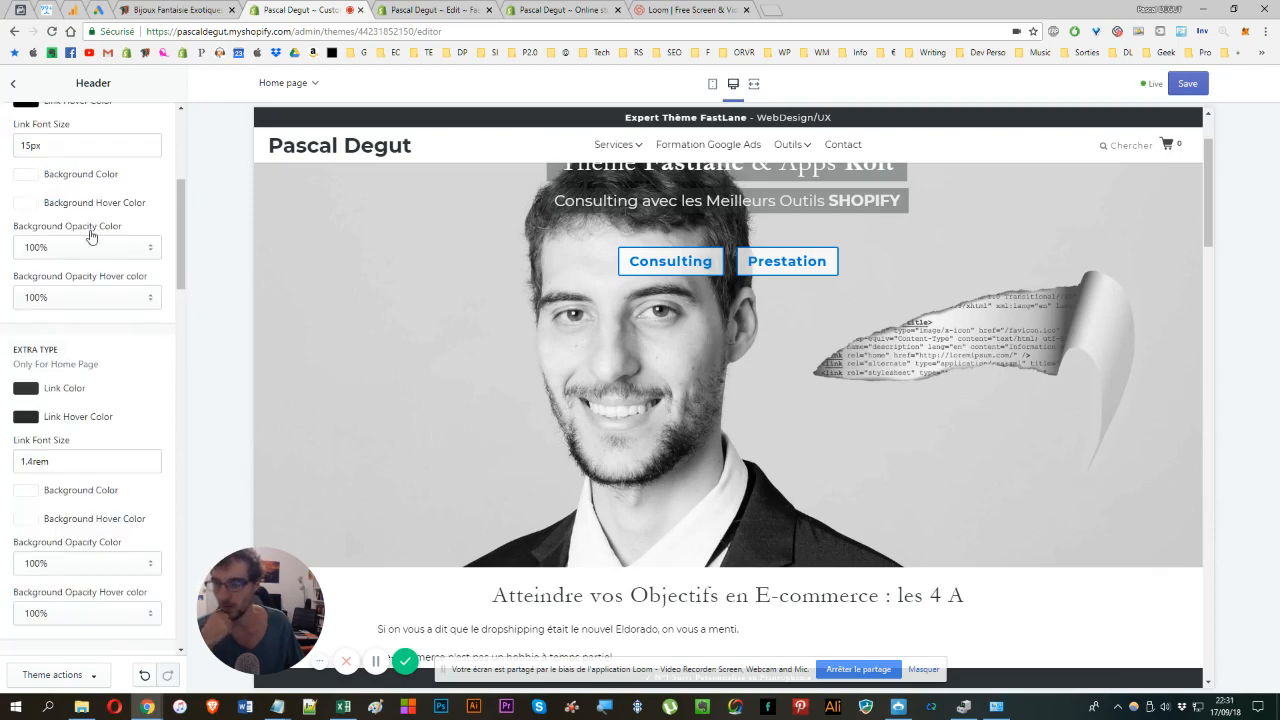
pyautogui.scroll(-2, 40, 180)
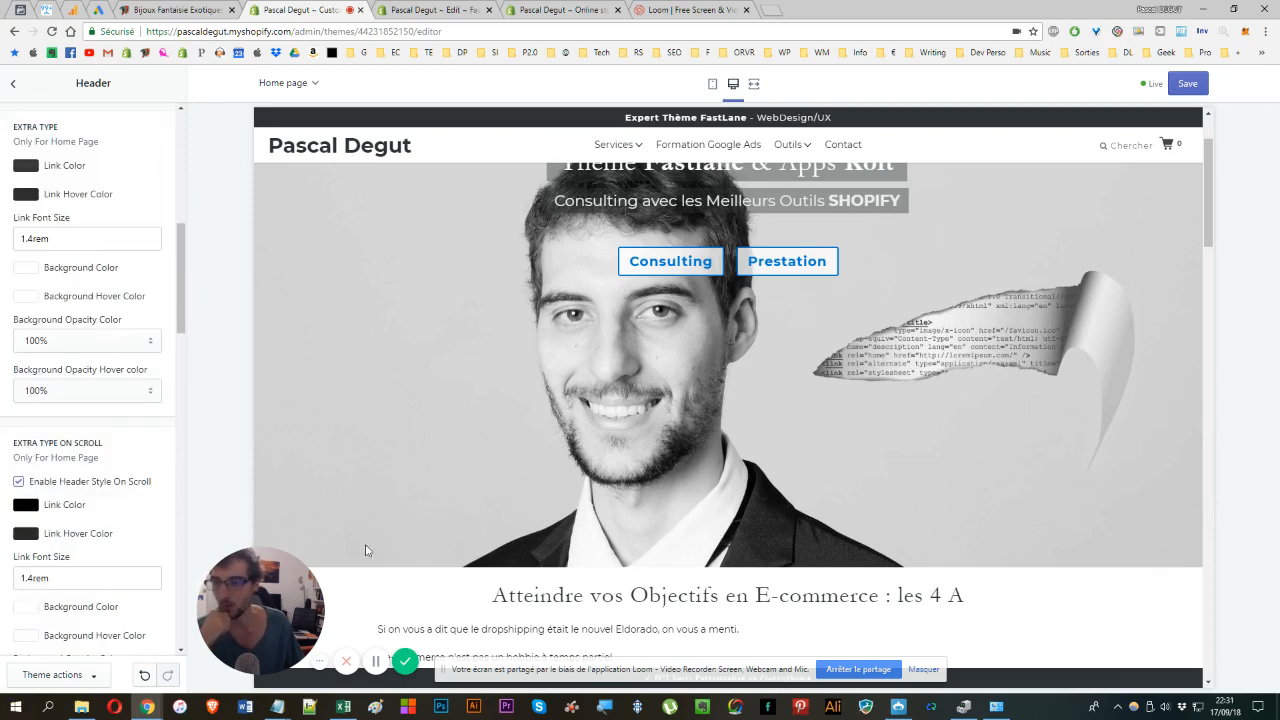
pyautogui.scroll(1, 475, 411)
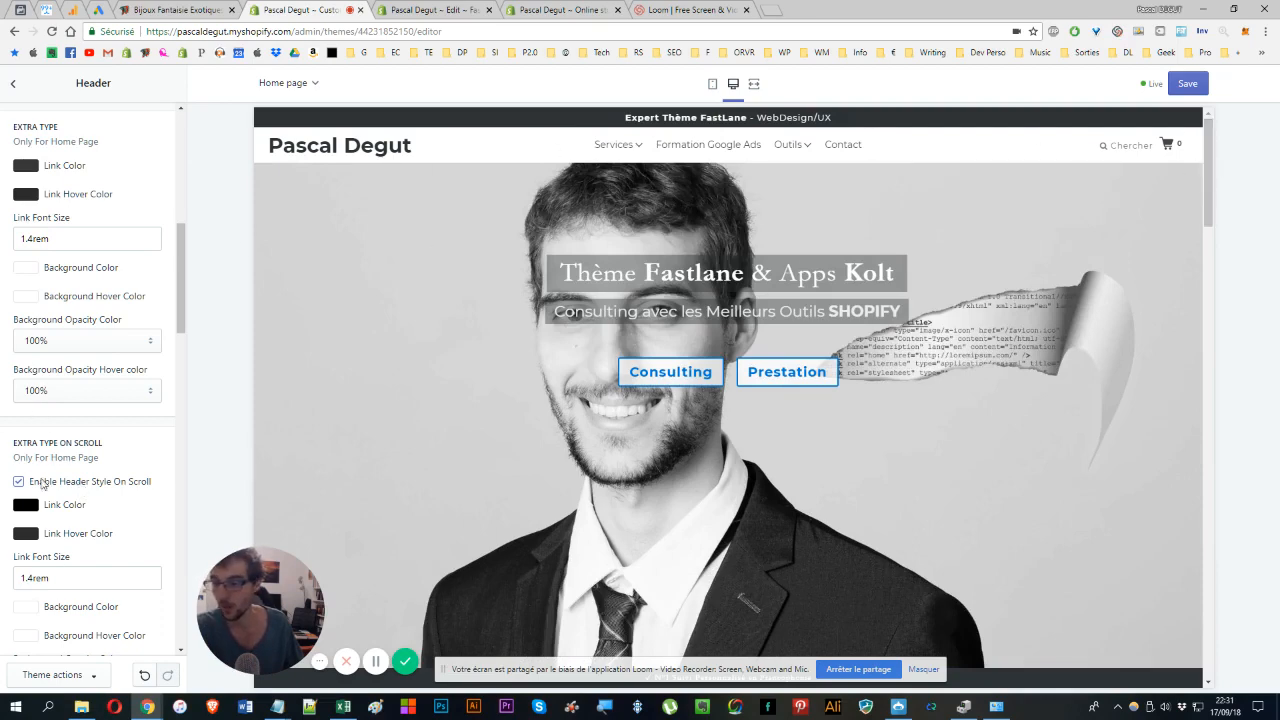
pyautogui.scroll(-10, 675, 158)
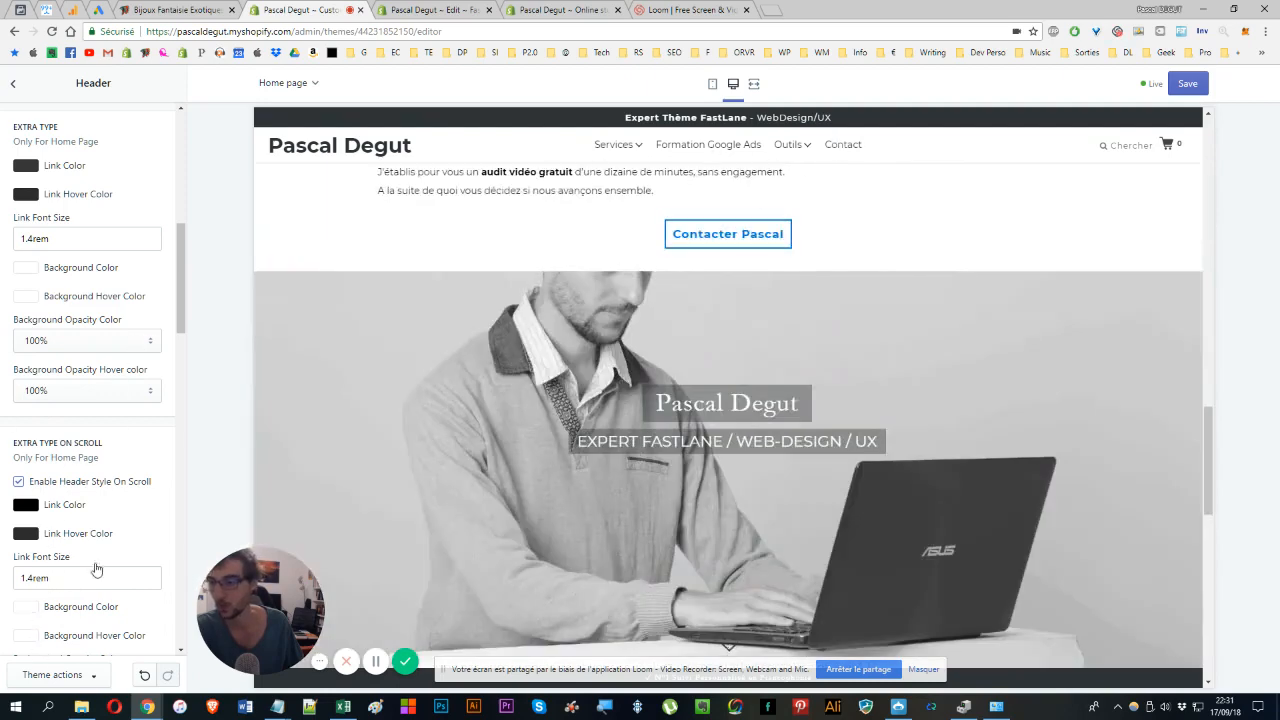
pyautogui.scroll(10, 535, 255)
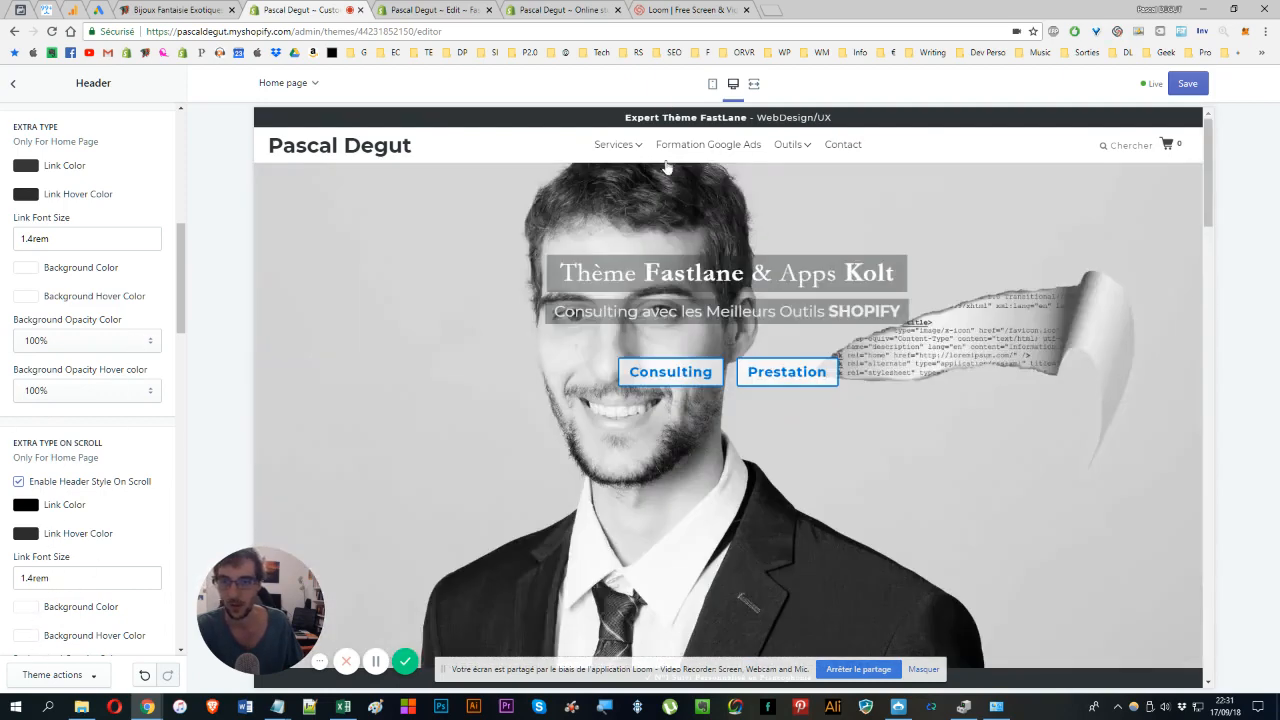
# - Set the Link Hover Color of the Extra Type header to the blue #0078D7 from the colours already in use
pyautogui.click(21, 194)
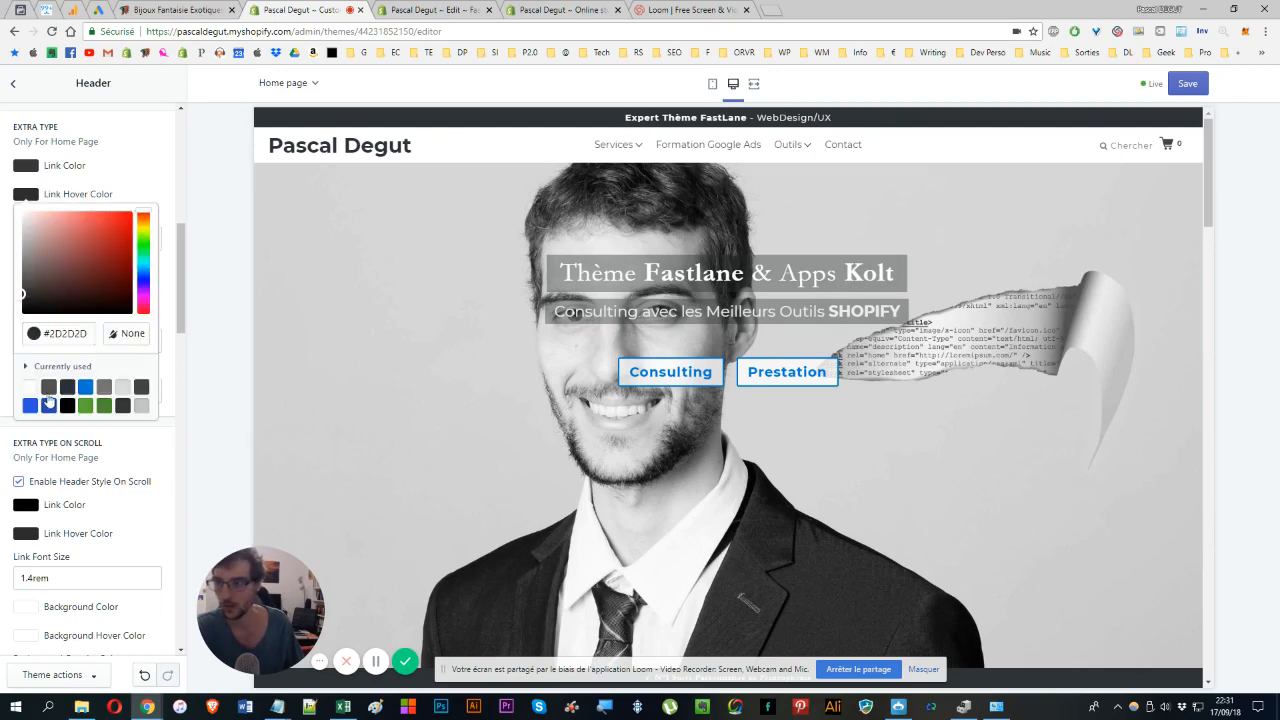
pyautogui.click(85, 388)
pyautogui.click(123, 433)
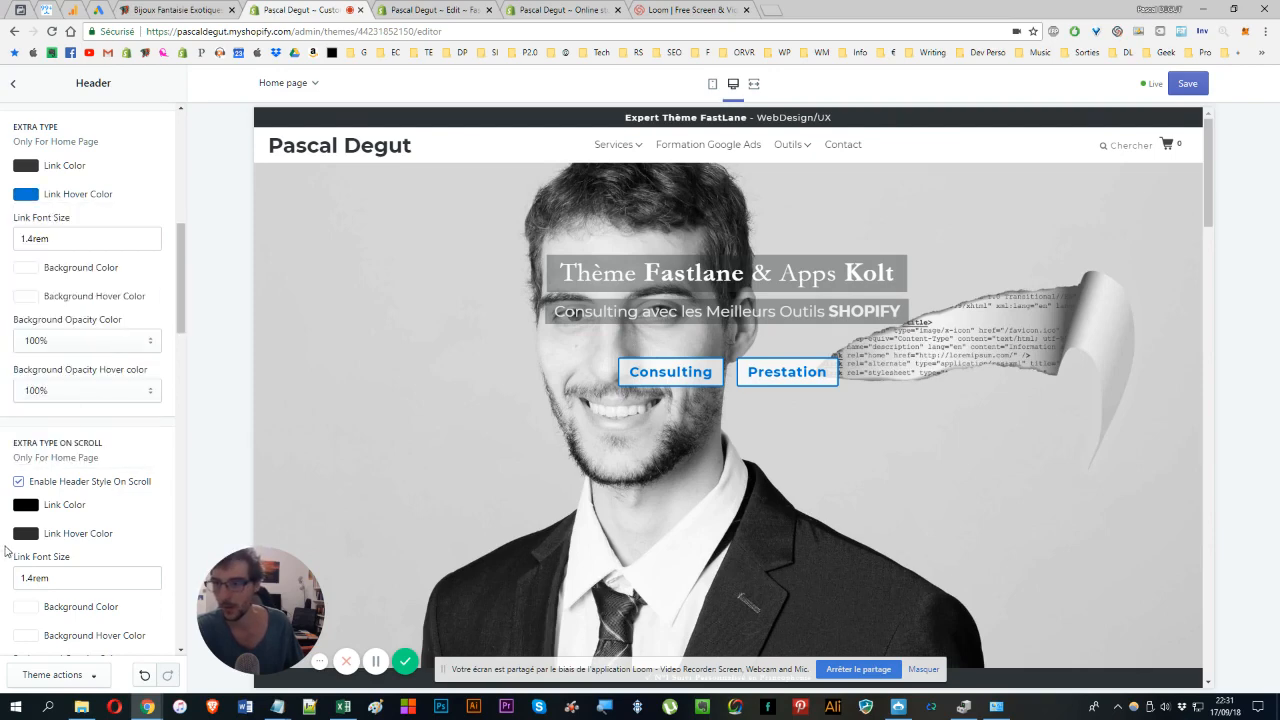
# - Set the Extra Type On Scroll Link Hover Color to #0078D7 and check the Services and Outils menu links in the preview
pyautogui.click(25, 536)
pyautogui.scroll(-1, 68, 556)
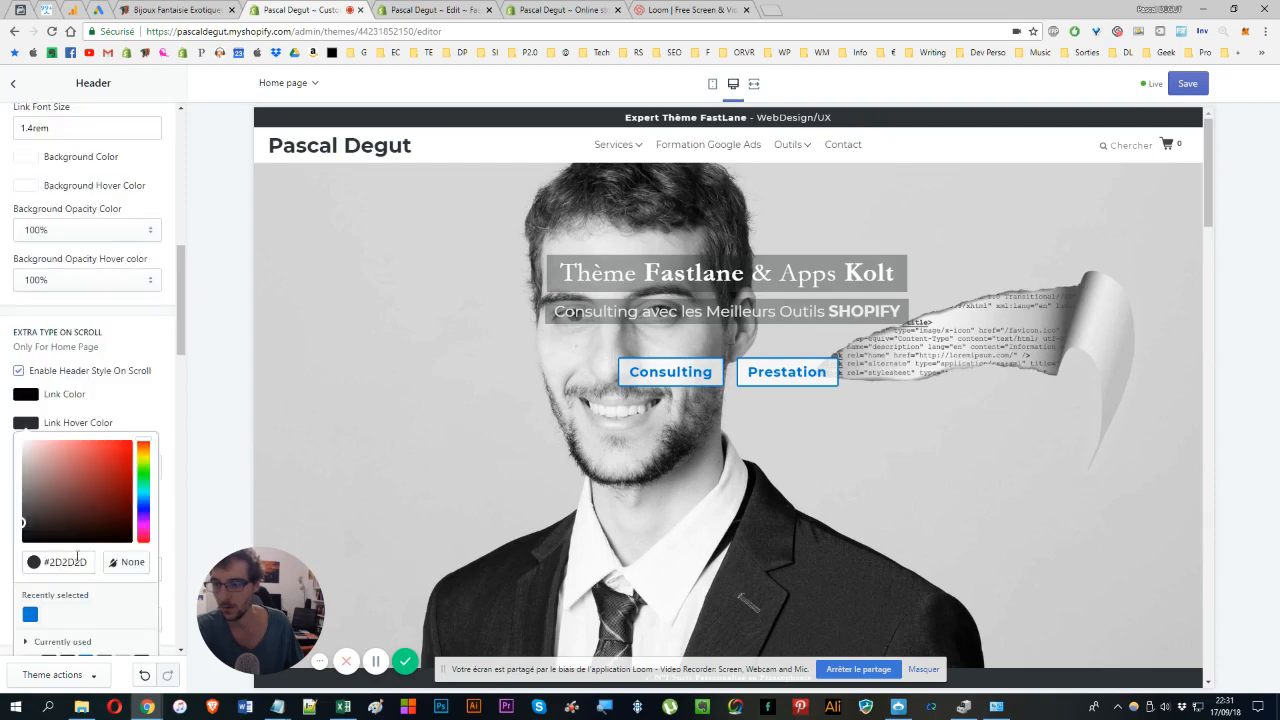
pyautogui.click(29, 614)
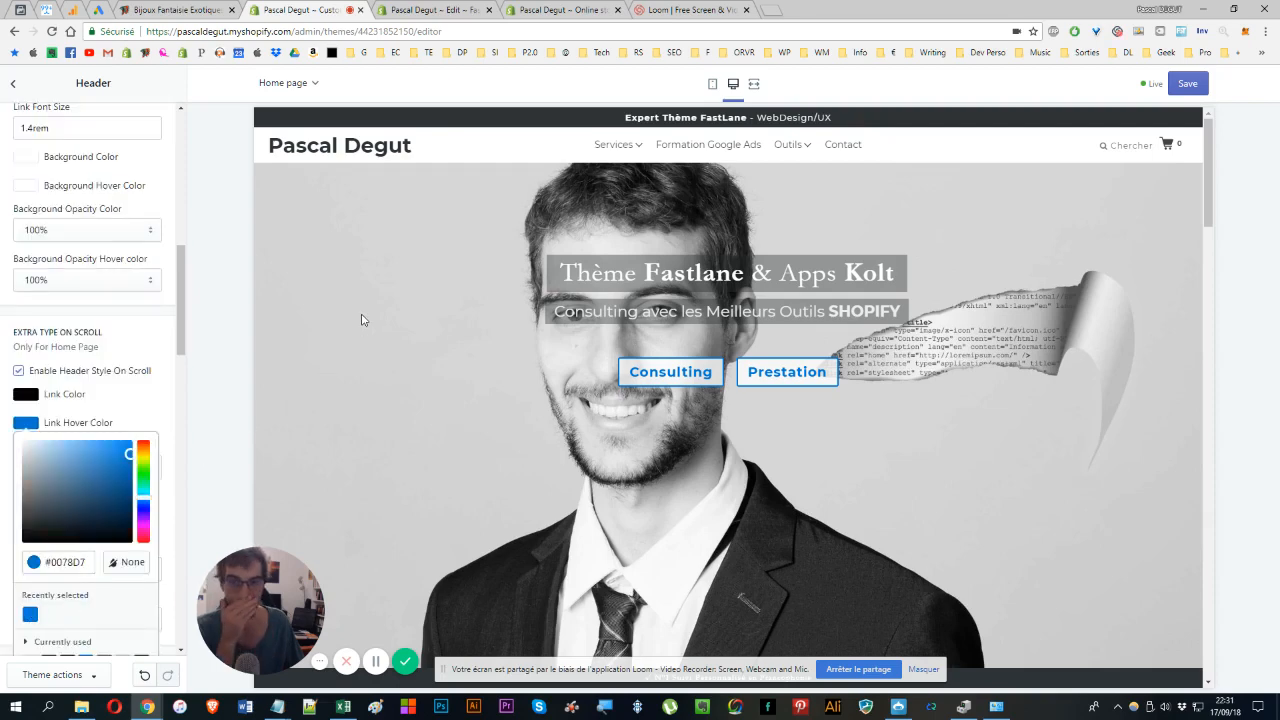
pyautogui.click(183, 318)
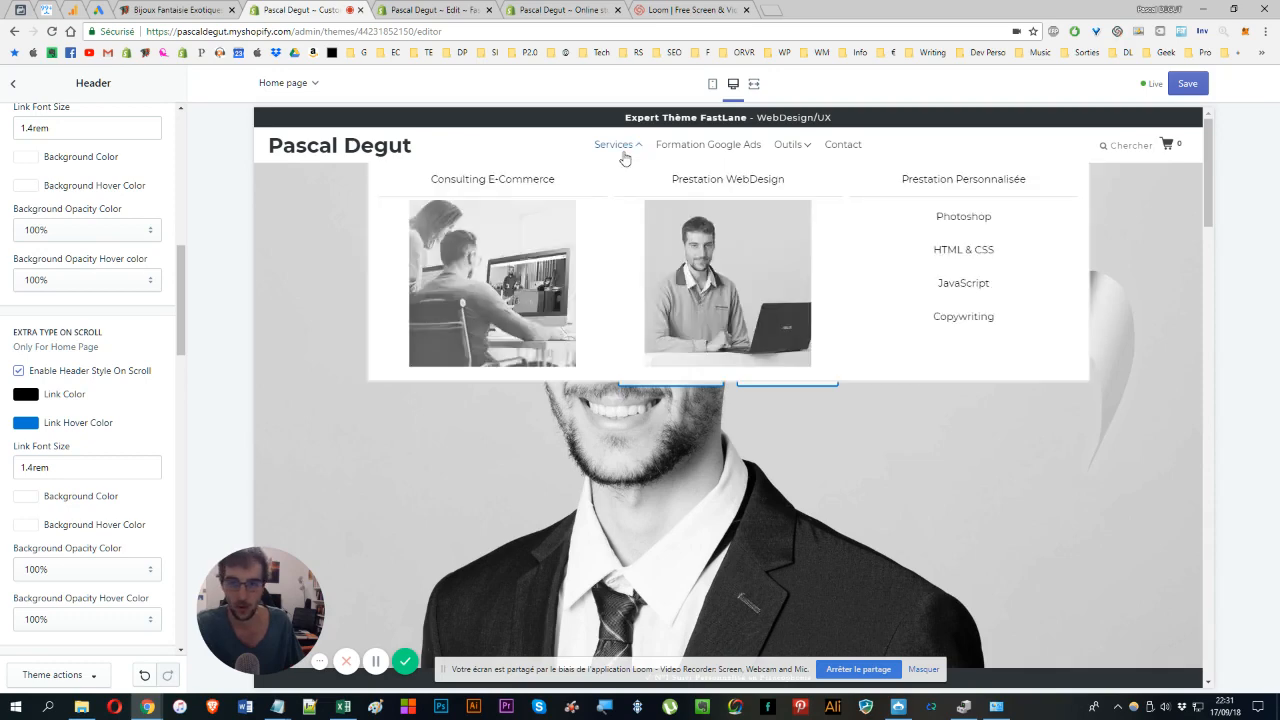
pyautogui.moveTo(788, 146)
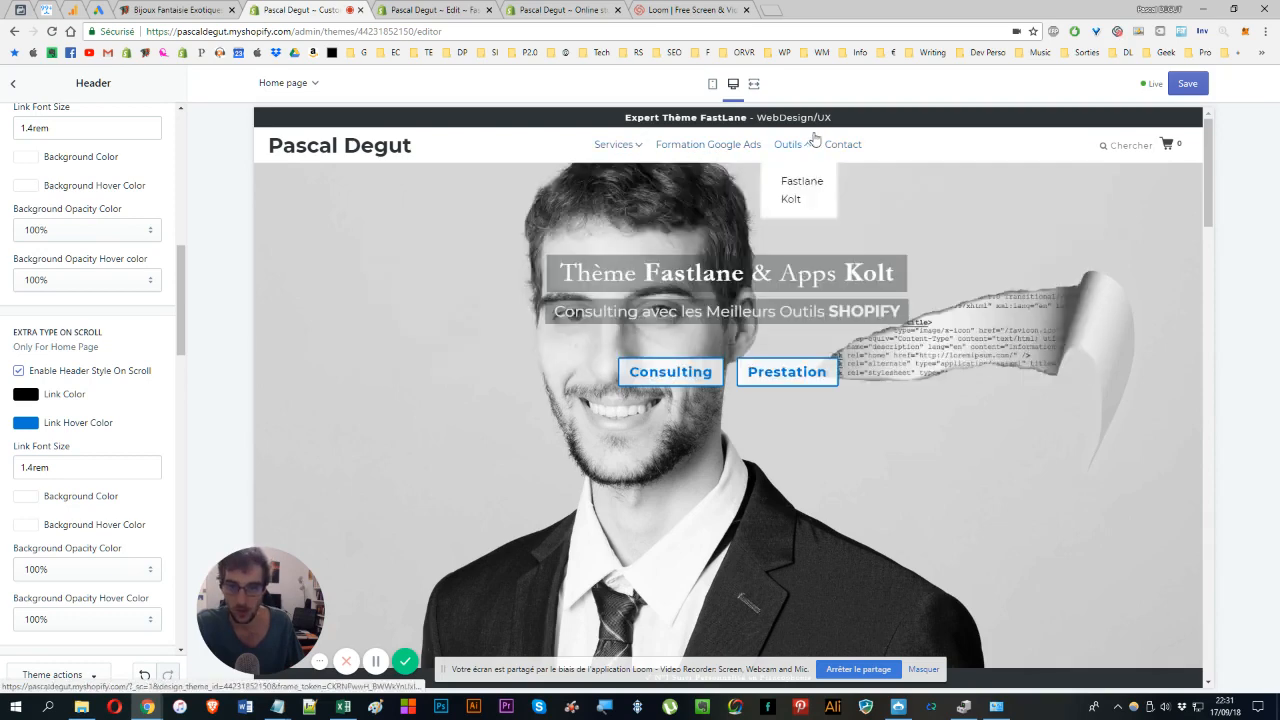
pyautogui.moveTo(605, 146)
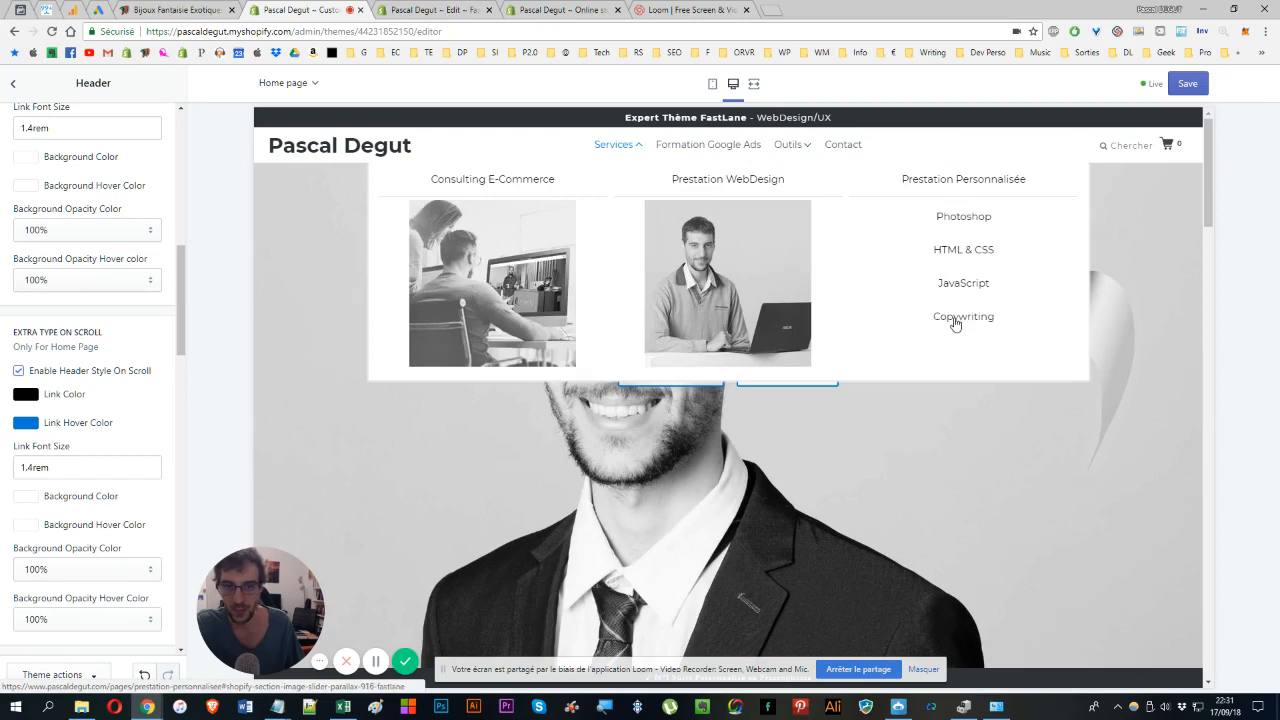
# - Set the Link Hover Color in the Megamenu Settings to blue #0078D7 and check the links inside the Services megamenu
pyautogui.click(12, 84)
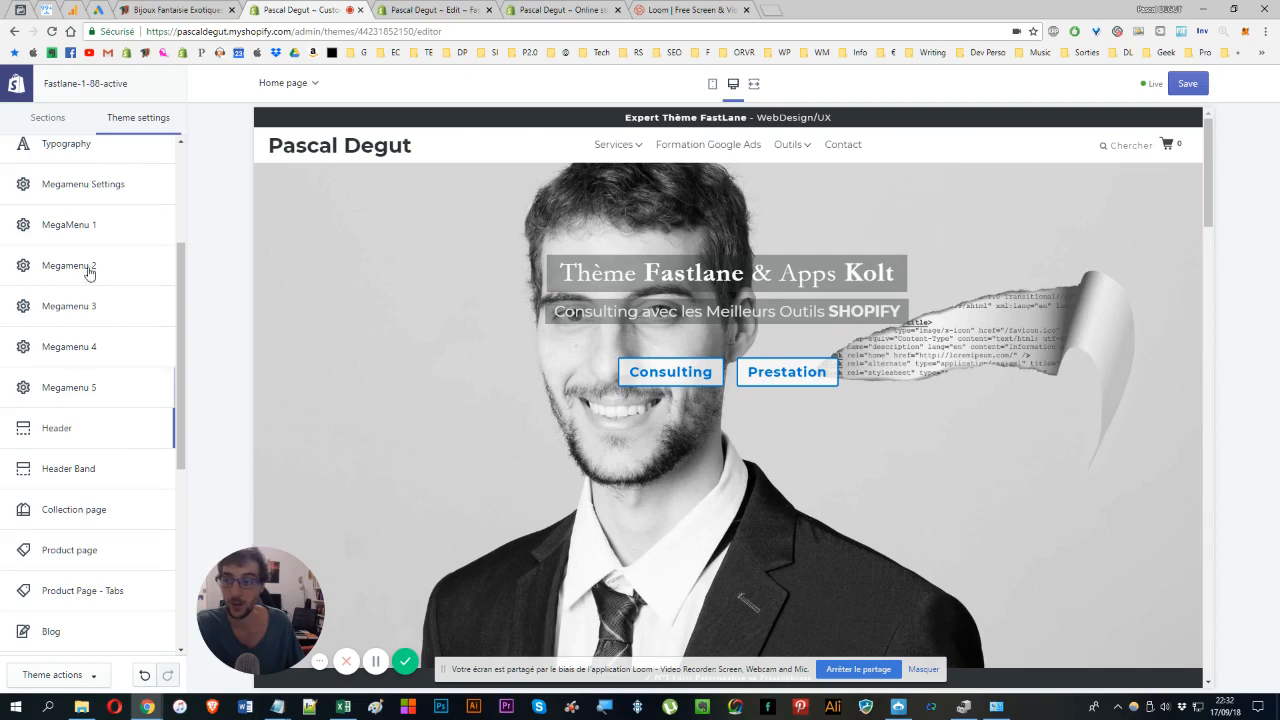
pyautogui.click(77, 188)
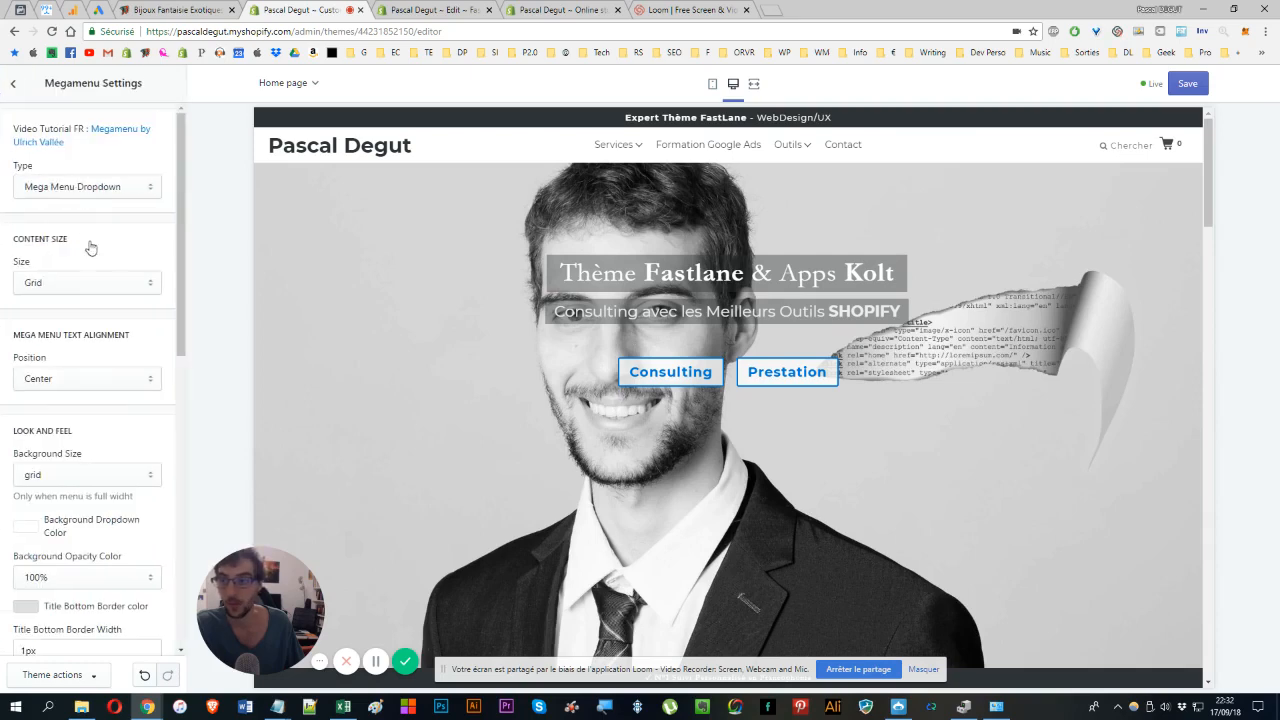
pyautogui.scroll(-2, 89, 246)
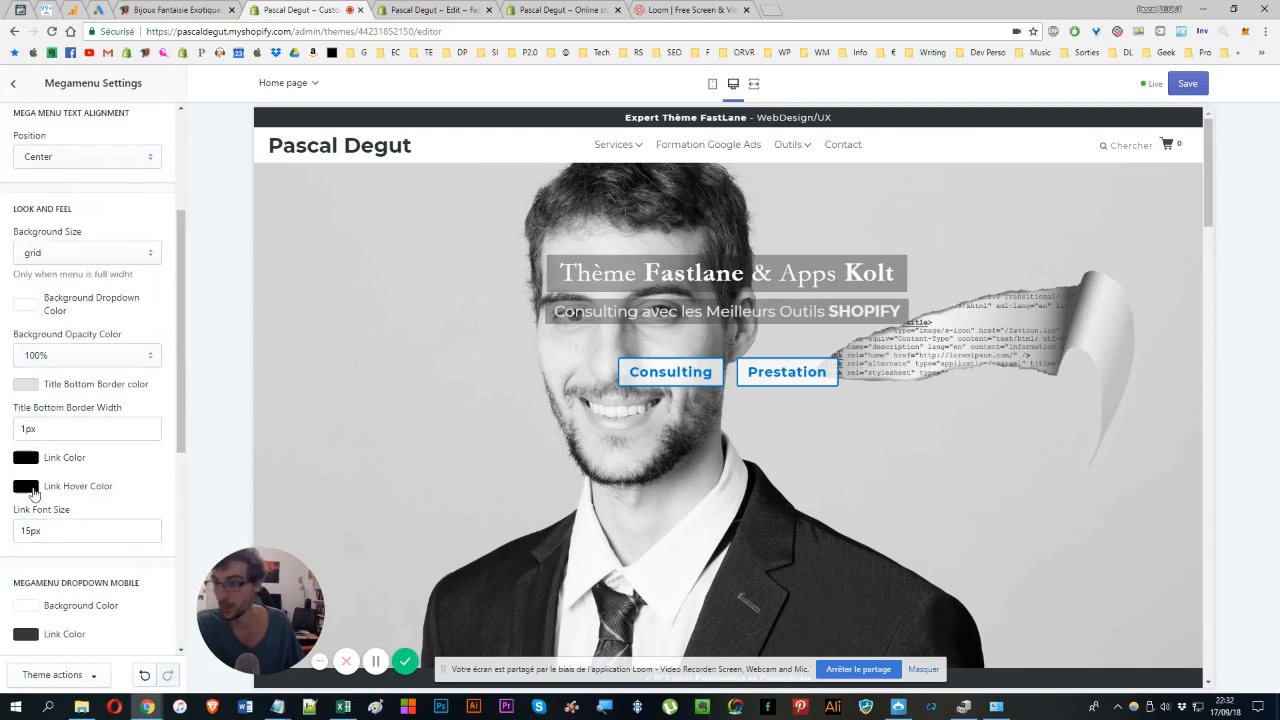
pyautogui.click(26, 487)
pyautogui.scroll(-1, 30, 494)
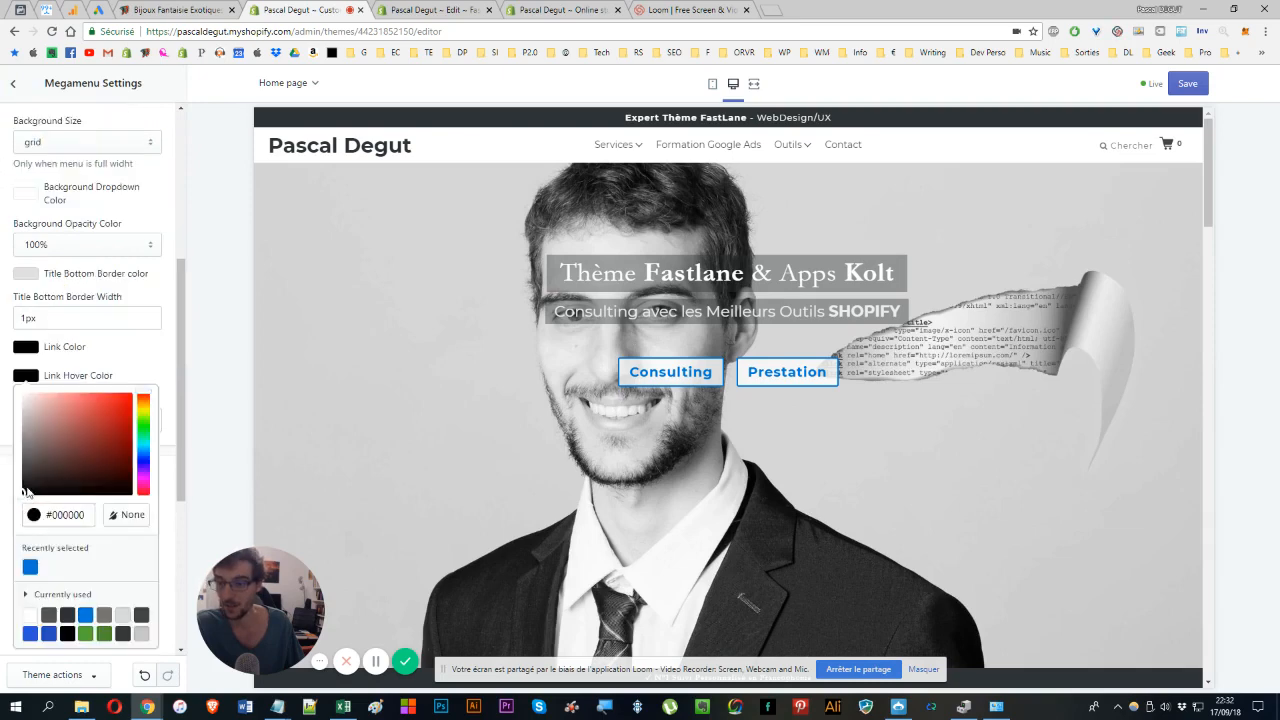
pyautogui.click(30, 568)
pyautogui.click(208, 329)
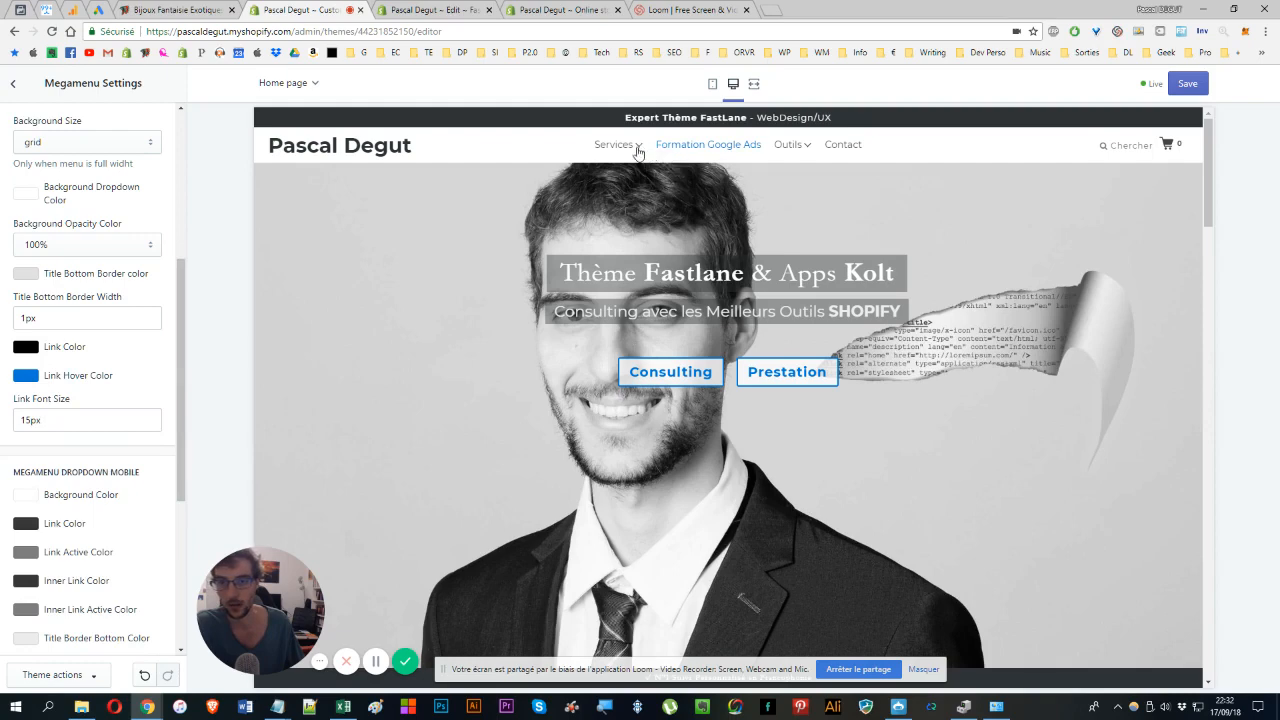
pyautogui.moveTo(637, 150)
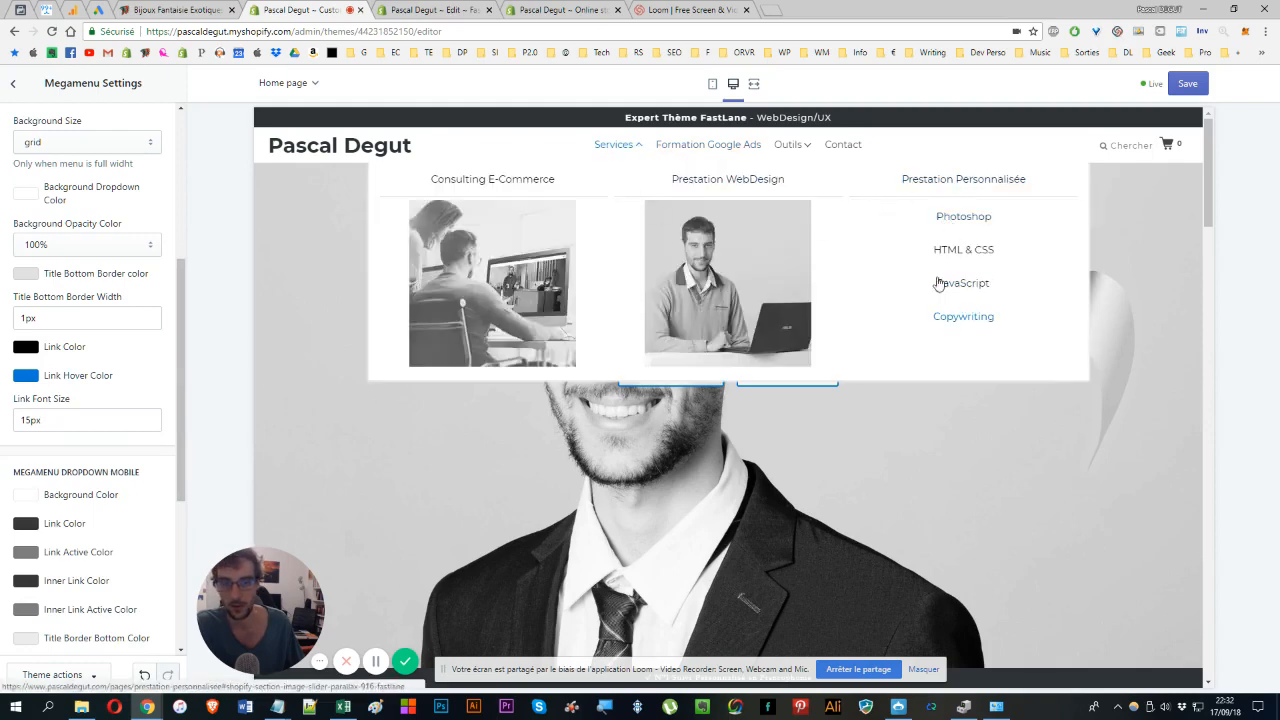
# - Review the Megamenu Dropdown Mobile colours and inspect the navigation drawer's links in the mobile preview, then close the drawer
pyautogui.scroll(-1, 130, 440)
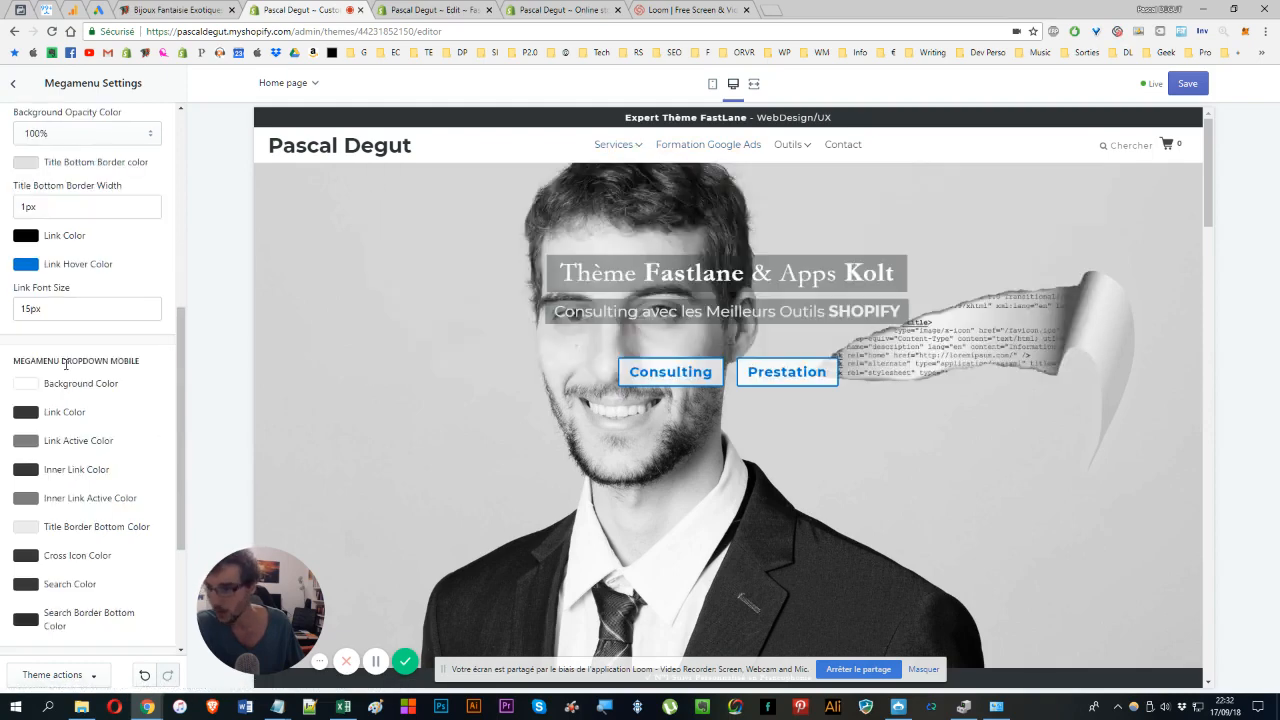
pyautogui.scroll(-1, 66, 364)
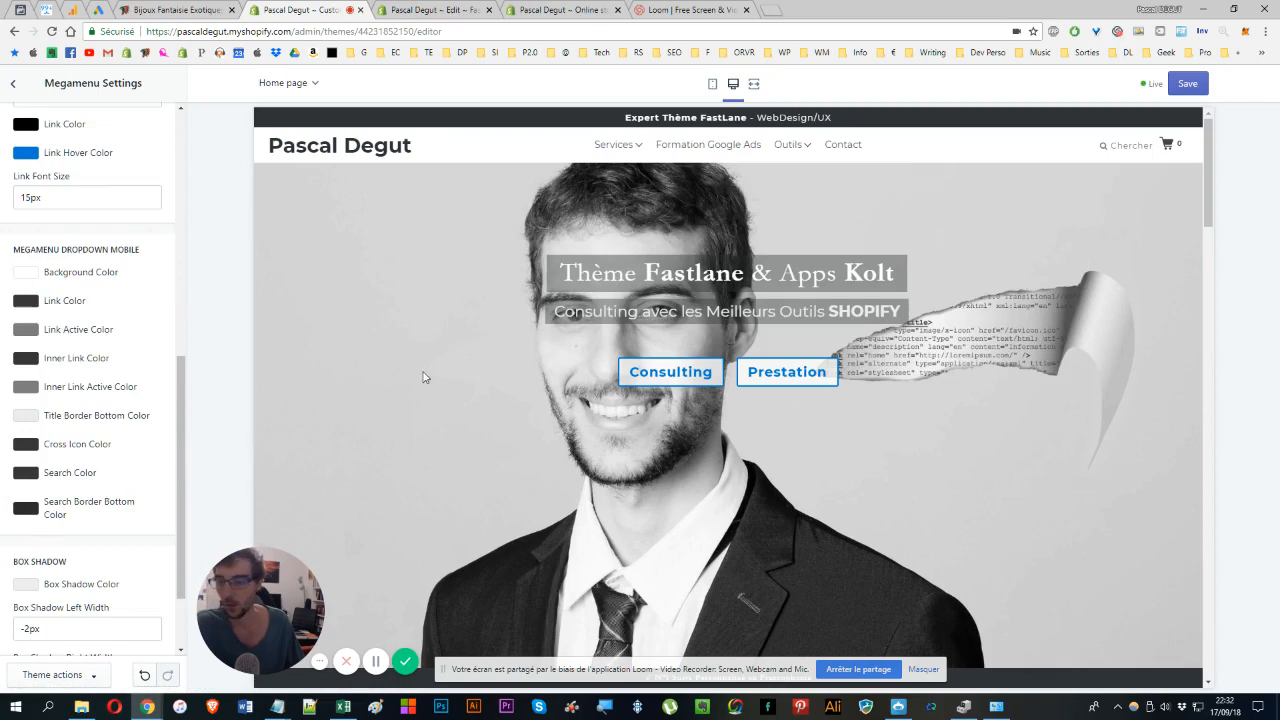
pyautogui.click(713, 86)
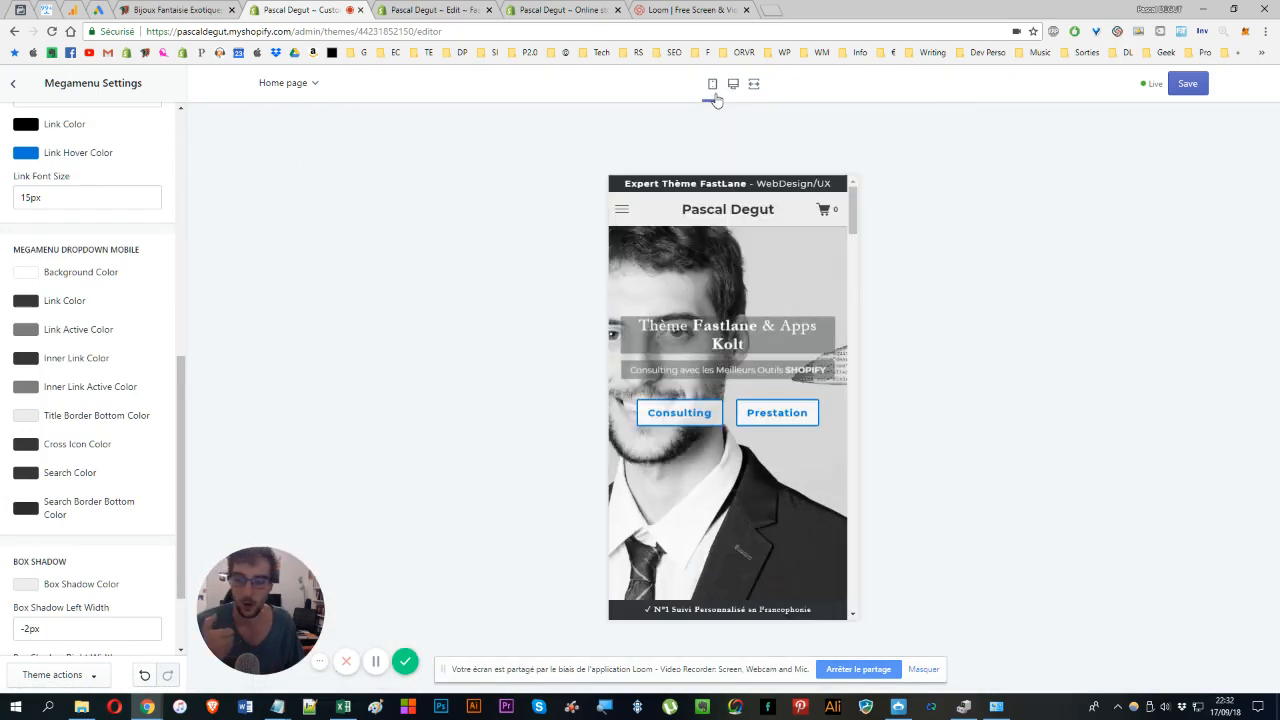
pyautogui.click(621, 209)
pyautogui.click(635, 265)
pyautogui.click(672, 340)
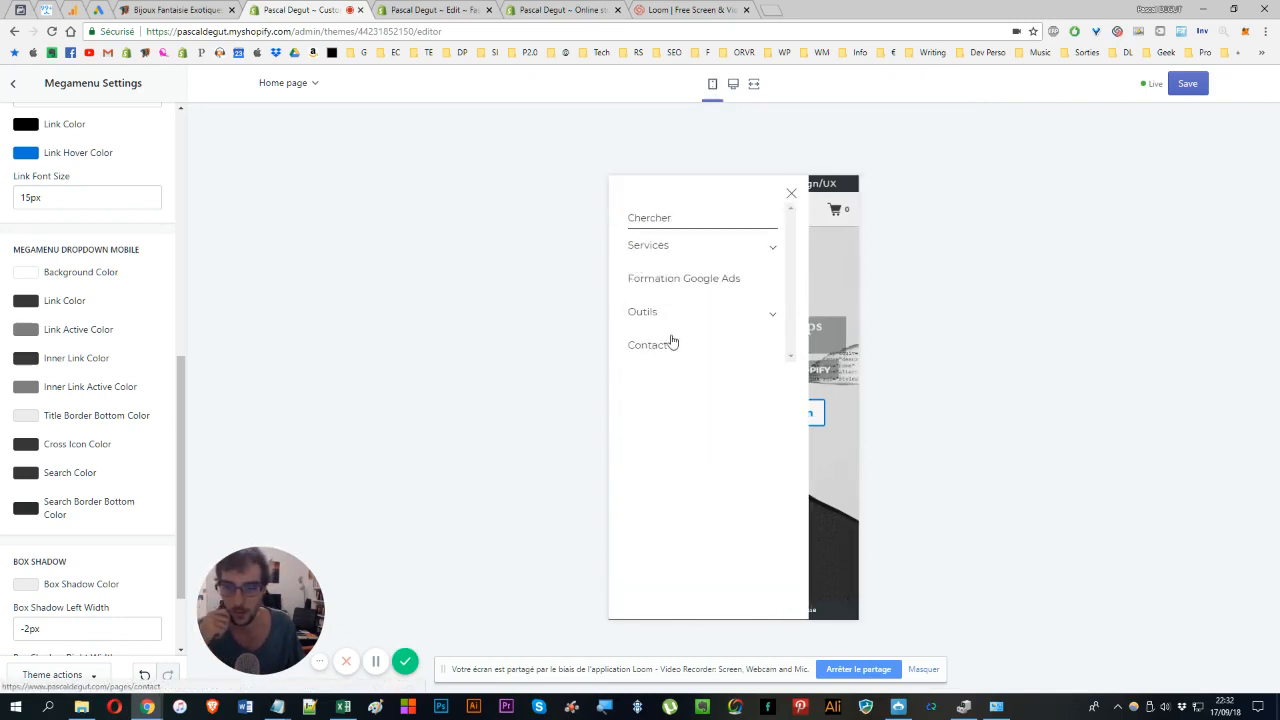
pyautogui.click(654, 313)
pyautogui.click(660, 258)
pyautogui.click(660, 254)
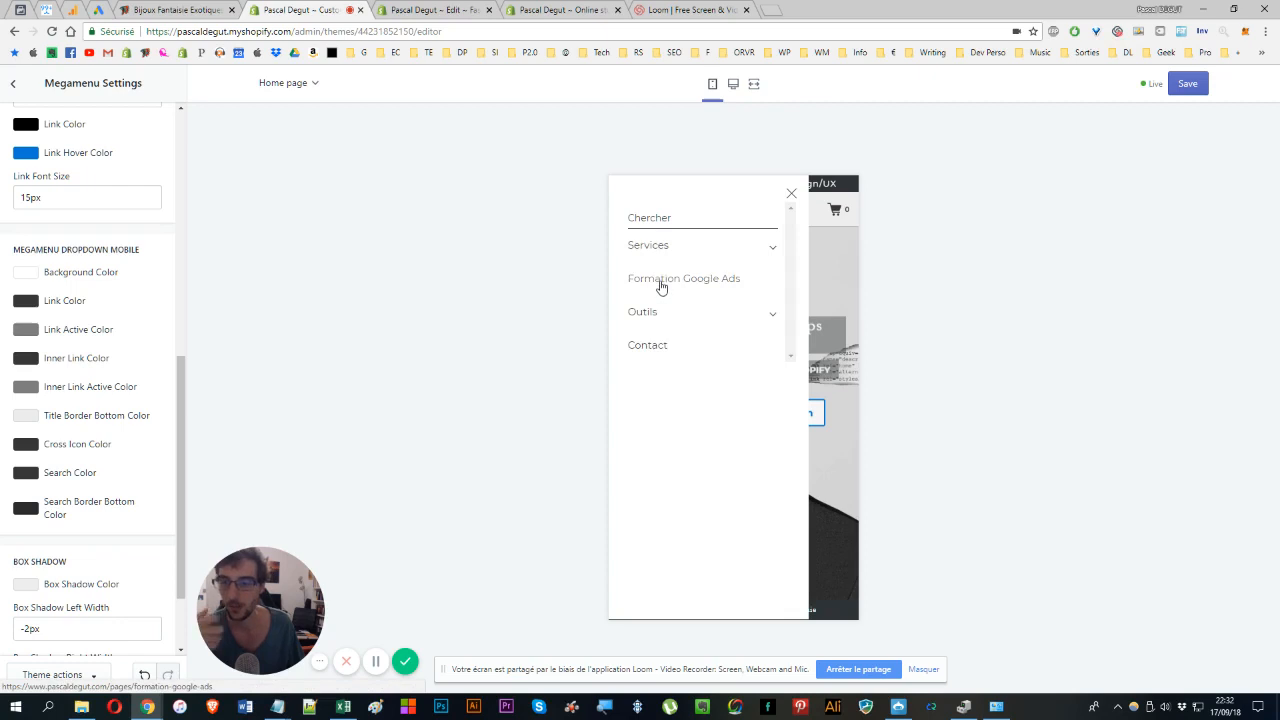
pyautogui.click(790, 193)
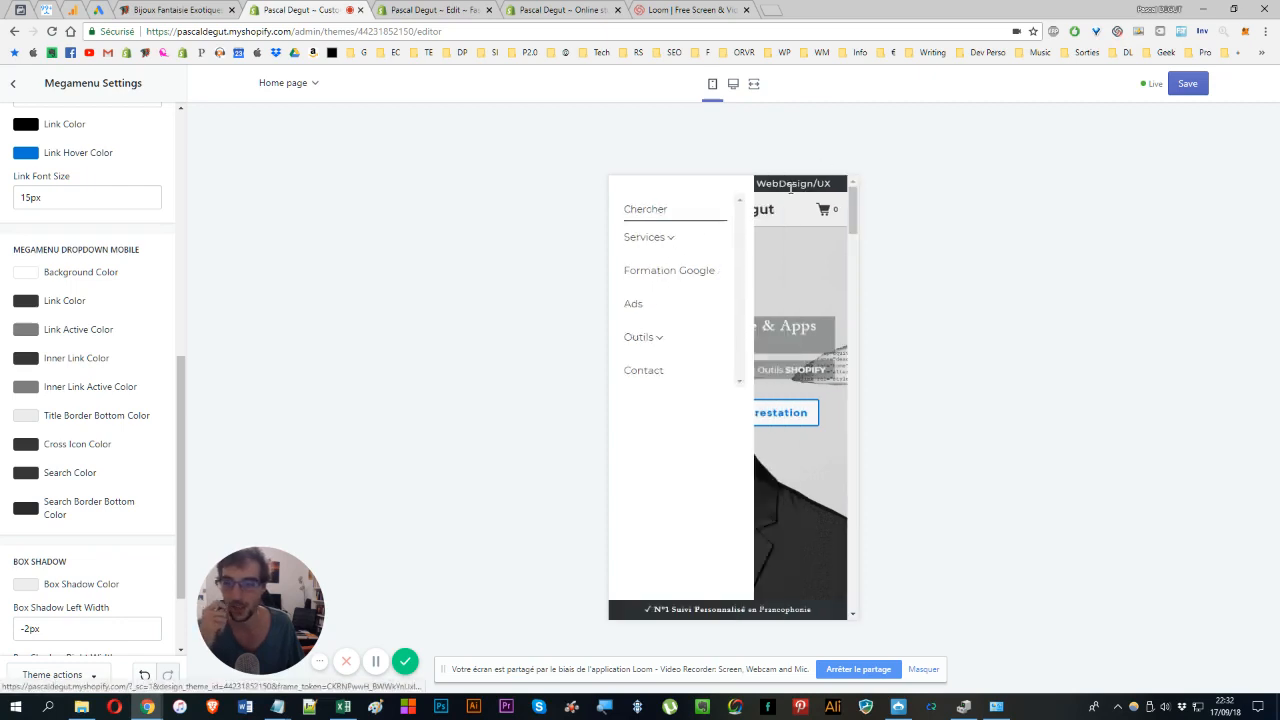
# - Return to the desktop preview and check the header while scrolled down the home page, including the cart dropdown
pyautogui.click(734, 86)
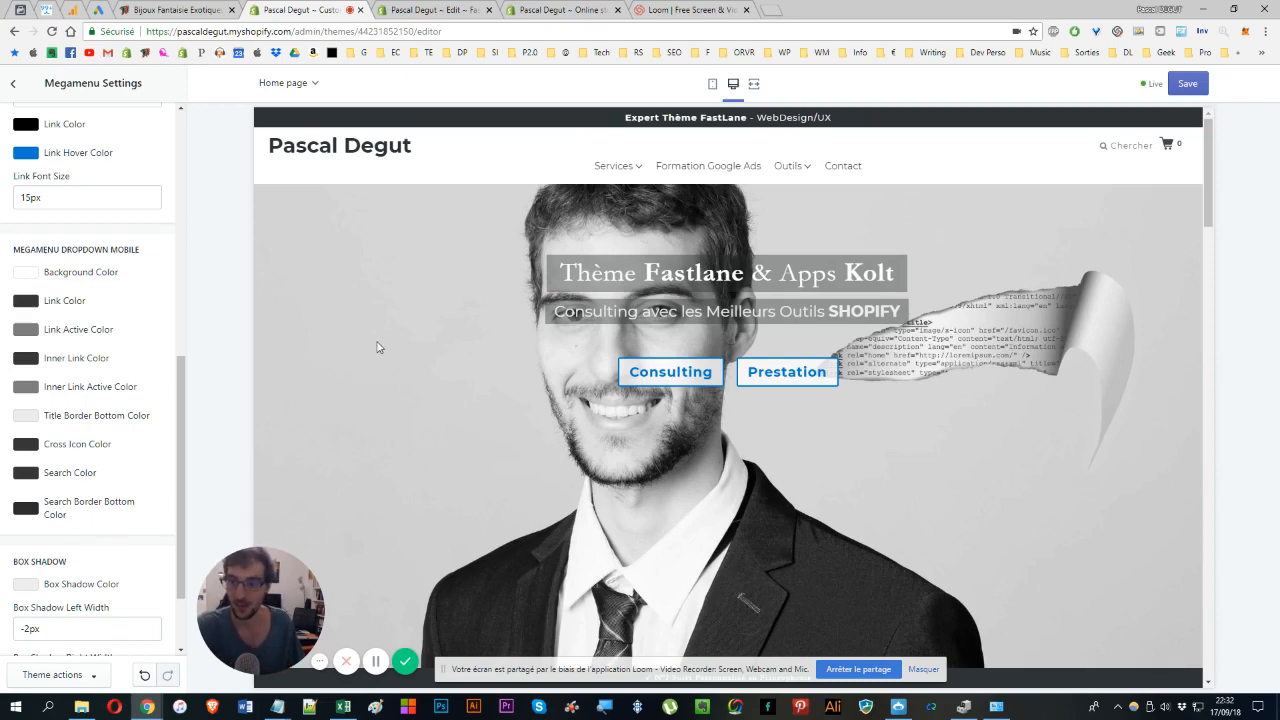
pyautogui.scroll(-3, 377, 347)
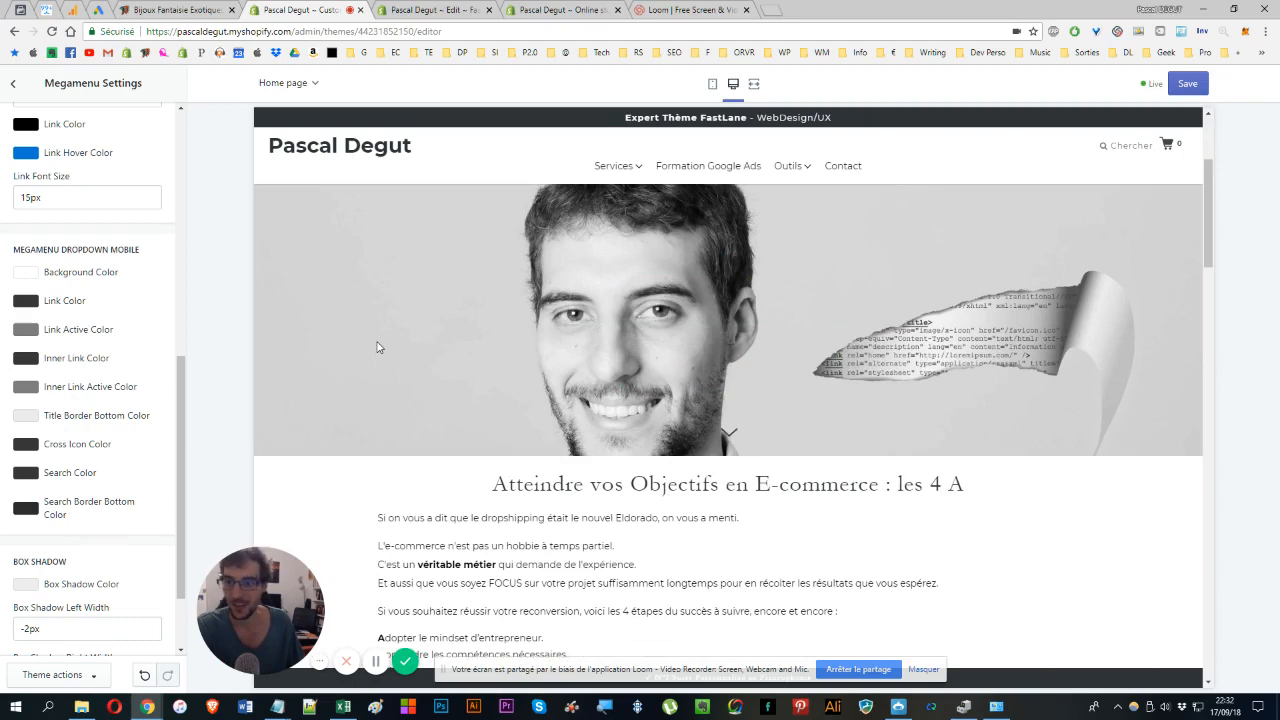
pyautogui.moveTo(1166, 145)
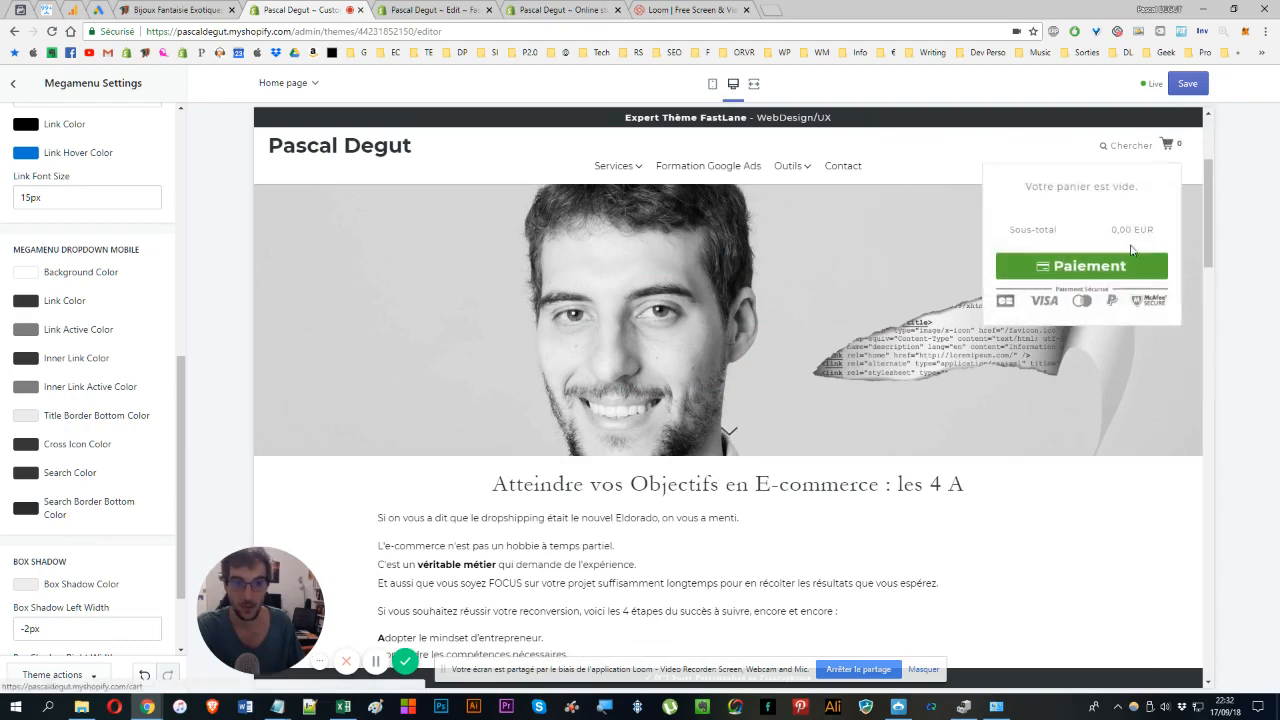
# - Look through the rest of the home page in the desktop preview, down to the footer
pyautogui.scroll(-4, 760, 349)
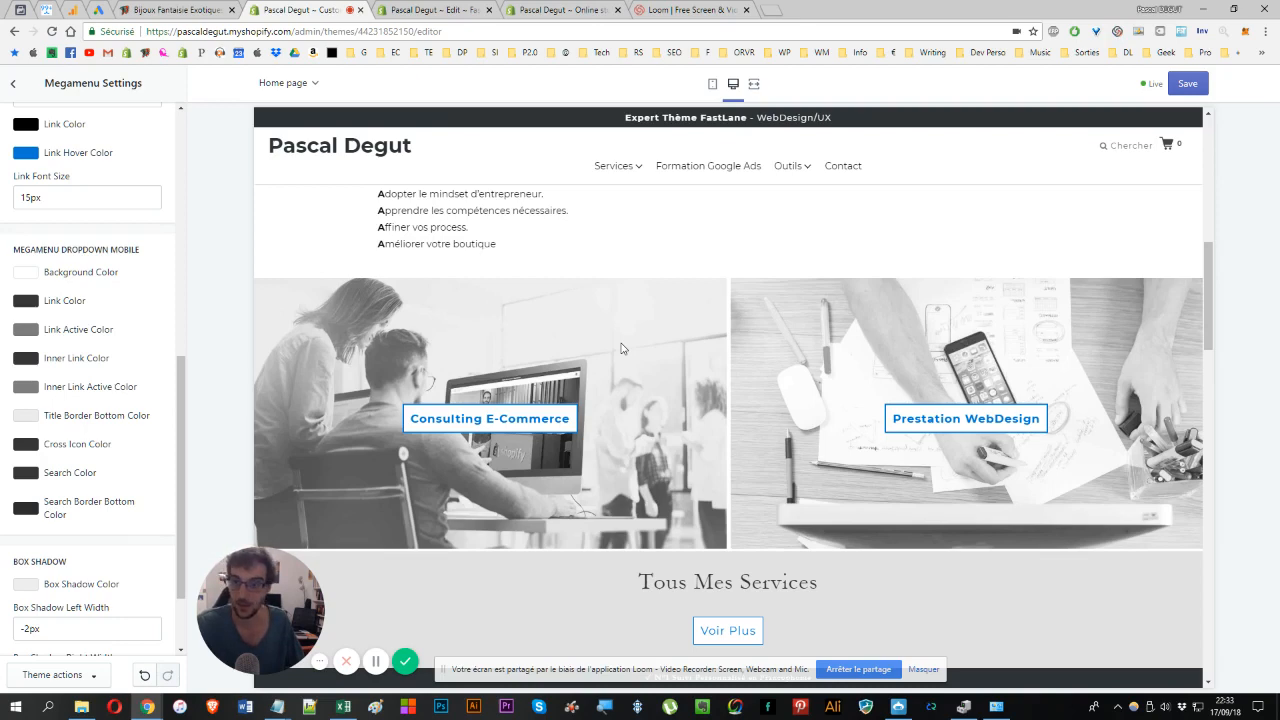
pyautogui.scroll(-5, 621, 348)
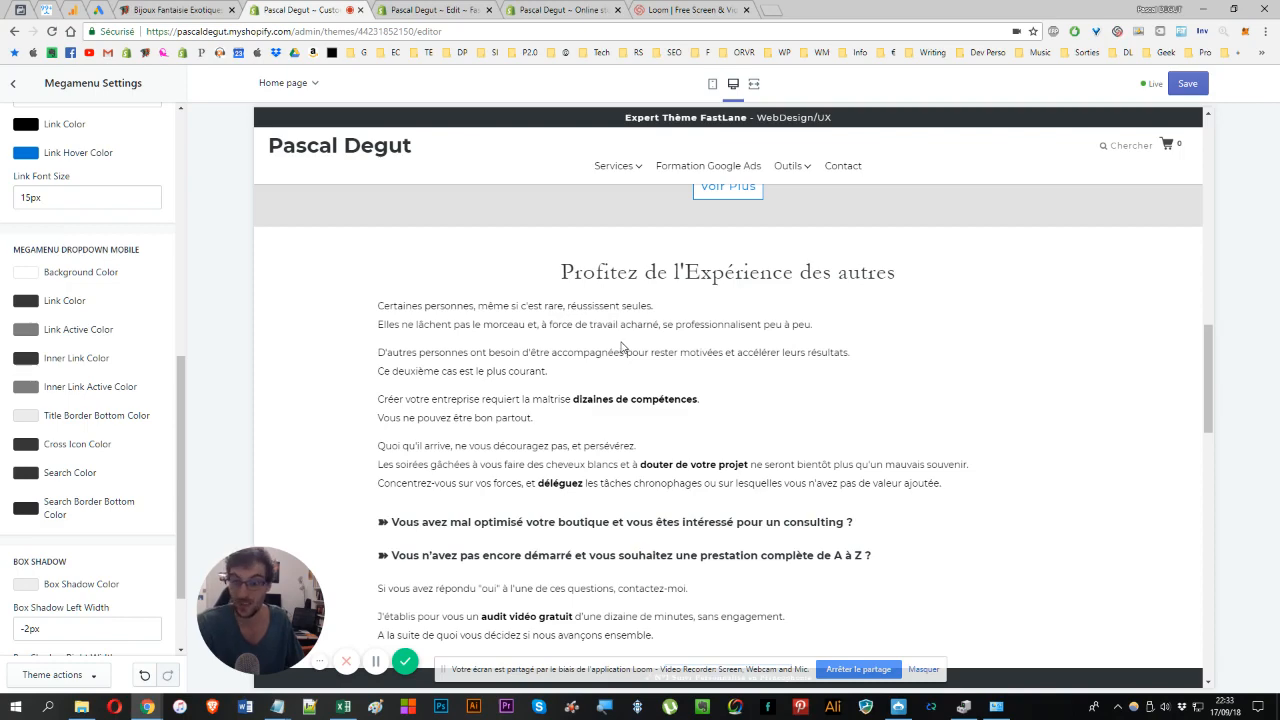
pyautogui.scroll(-5, 621, 348)
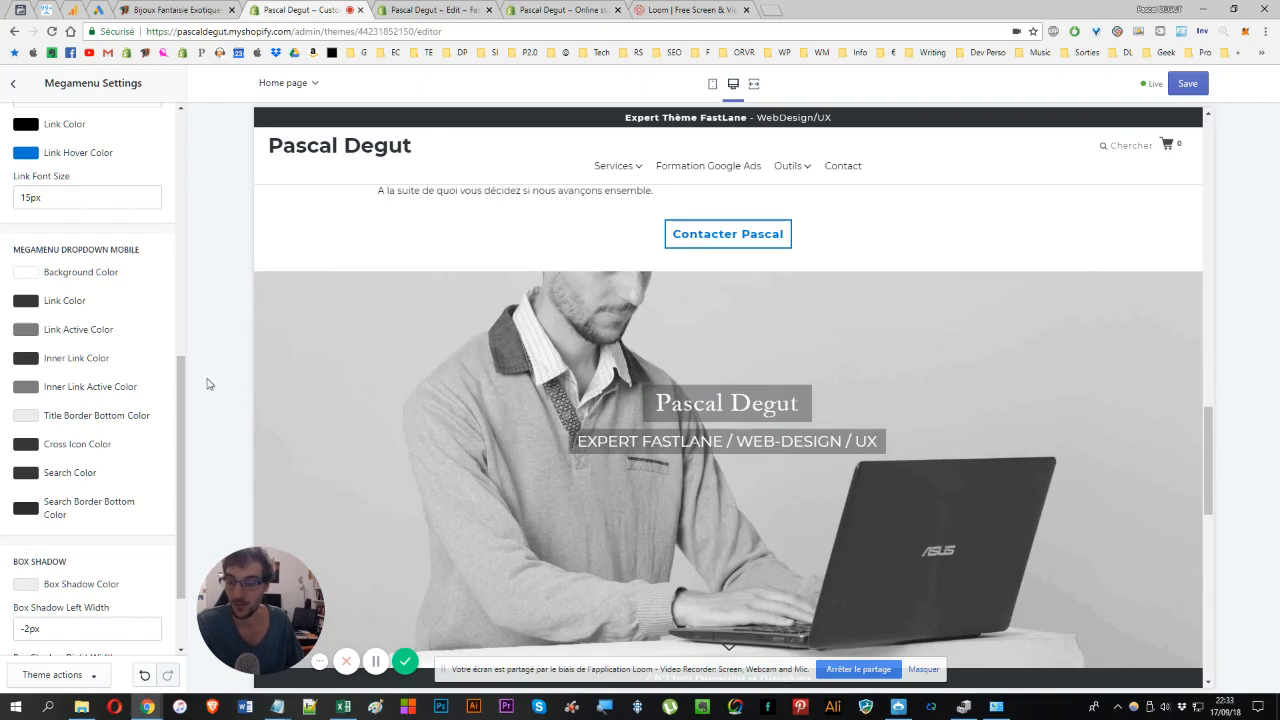
pyautogui.scroll(-5, 487, 378)
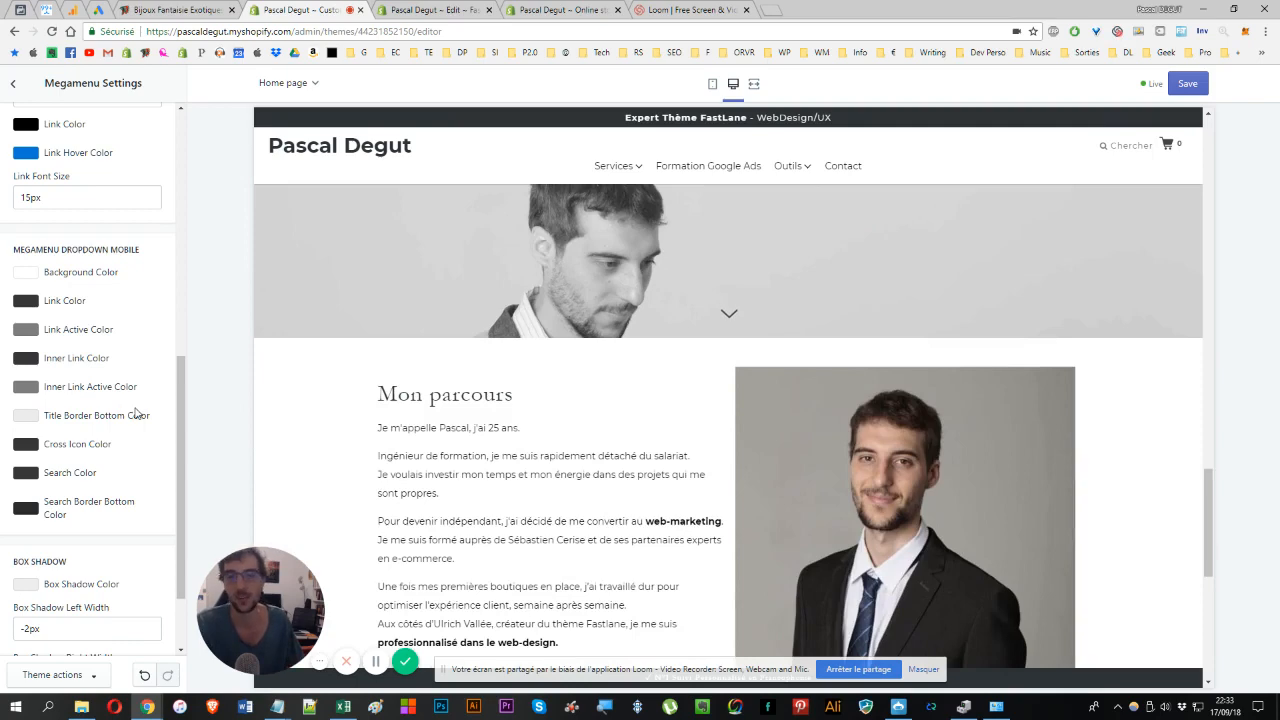
pyautogui.scroll(-10, 720, 160)
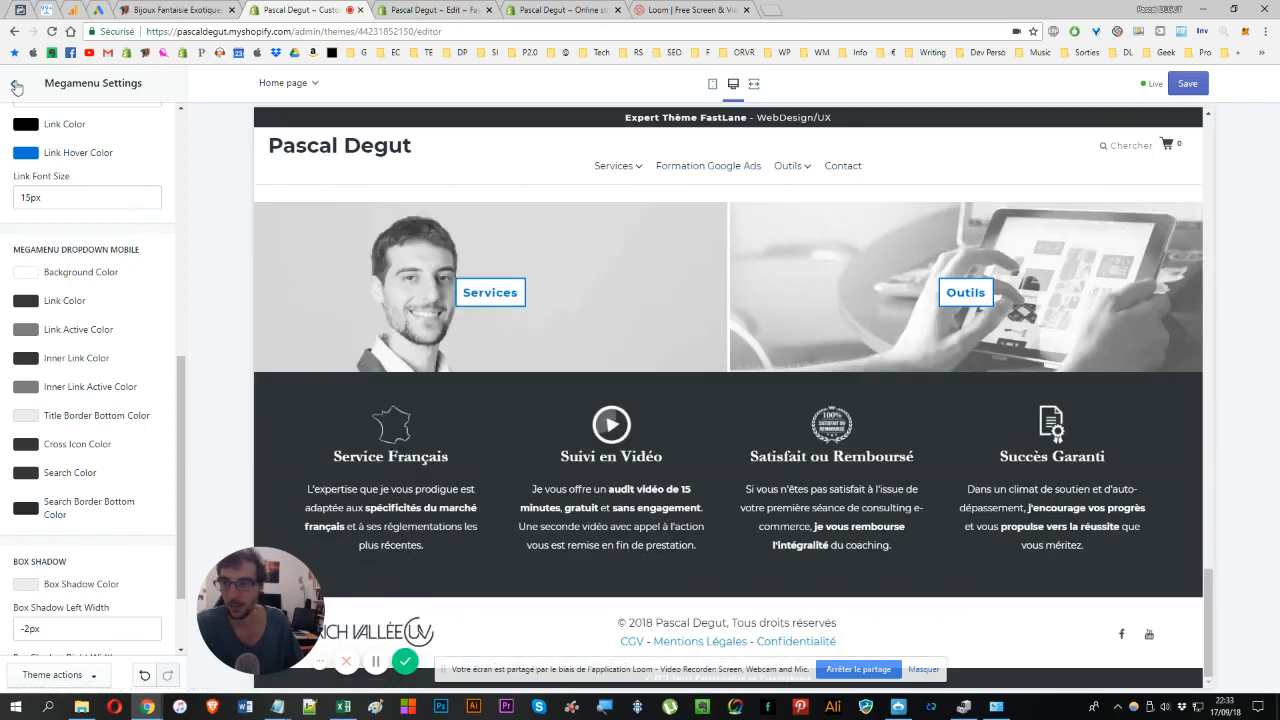
# - Select text in the service guarantees block and the "Mon parcours" section to check the selection highlight colour
pyautogui.moveTo(366, 507); pyautogui.dragTo(537, 507)
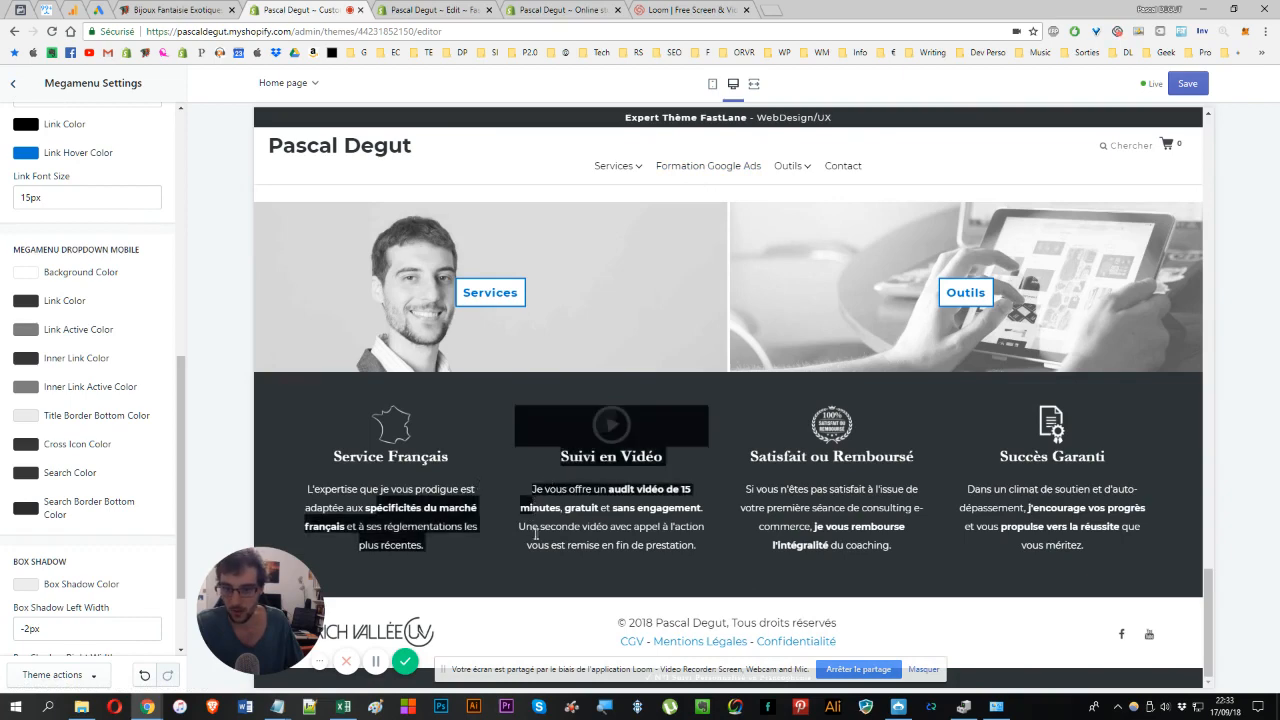
pyautogui.click(536, 534)
pyautogui.scroll(5, 536, 534)
pyautogui.moveTo(377, 488); pyautogui.dragTo(491, 541)
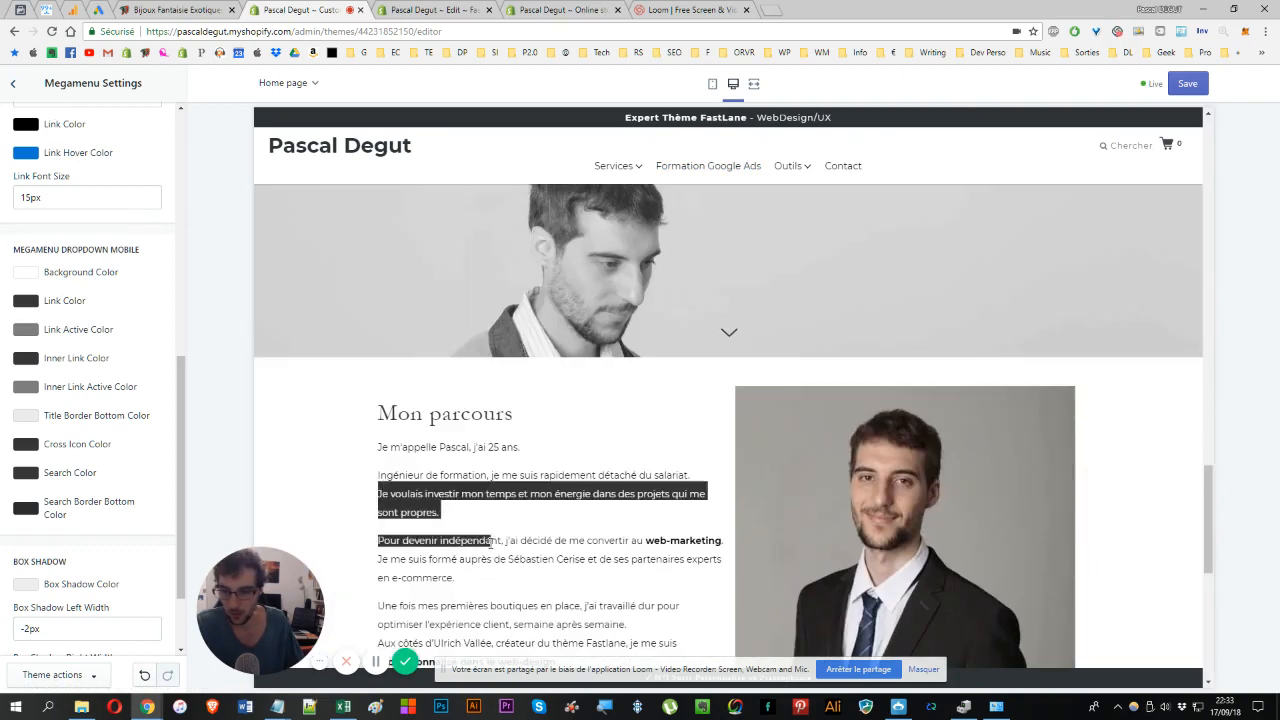
pyautogui.click(491, 541)
pyautogui.moveTo(430, 475); pyautogui.dragTo(508, 573)
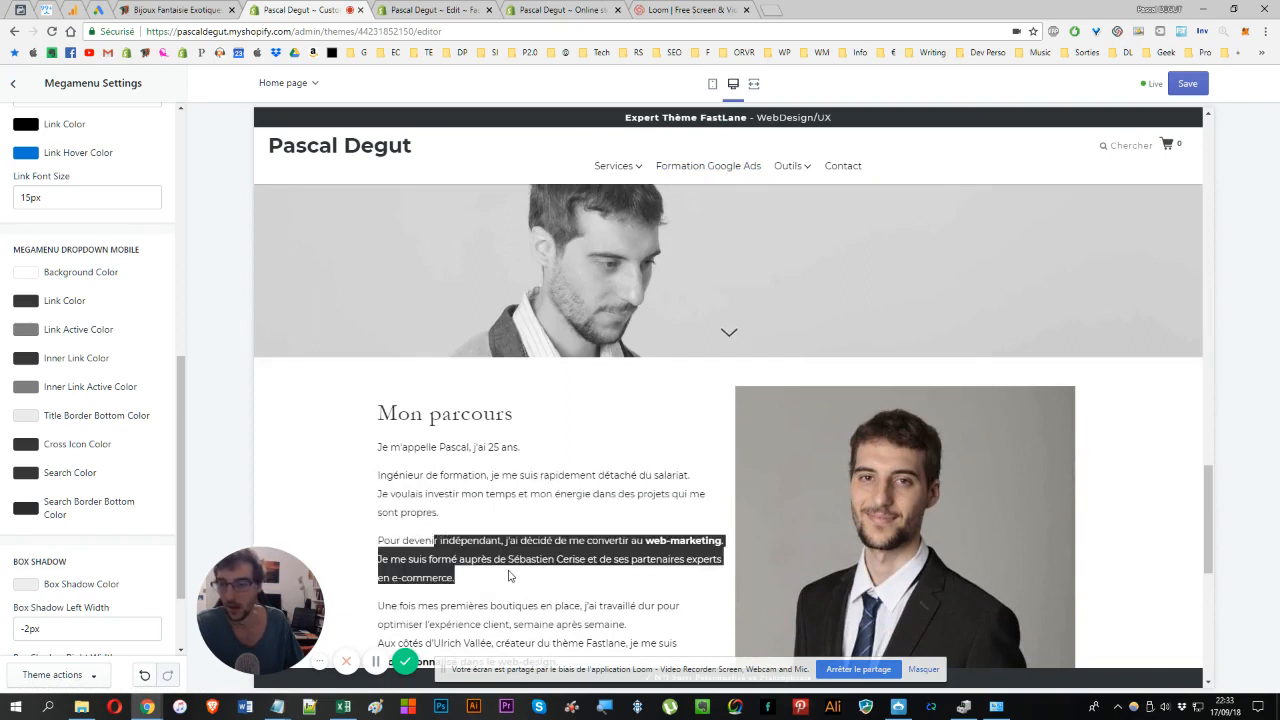
# - Inspect the Primary Color in the theme's Colors settings and compare it with the text highlight in "Mon parcours"
pyautogui.click(11, 86)
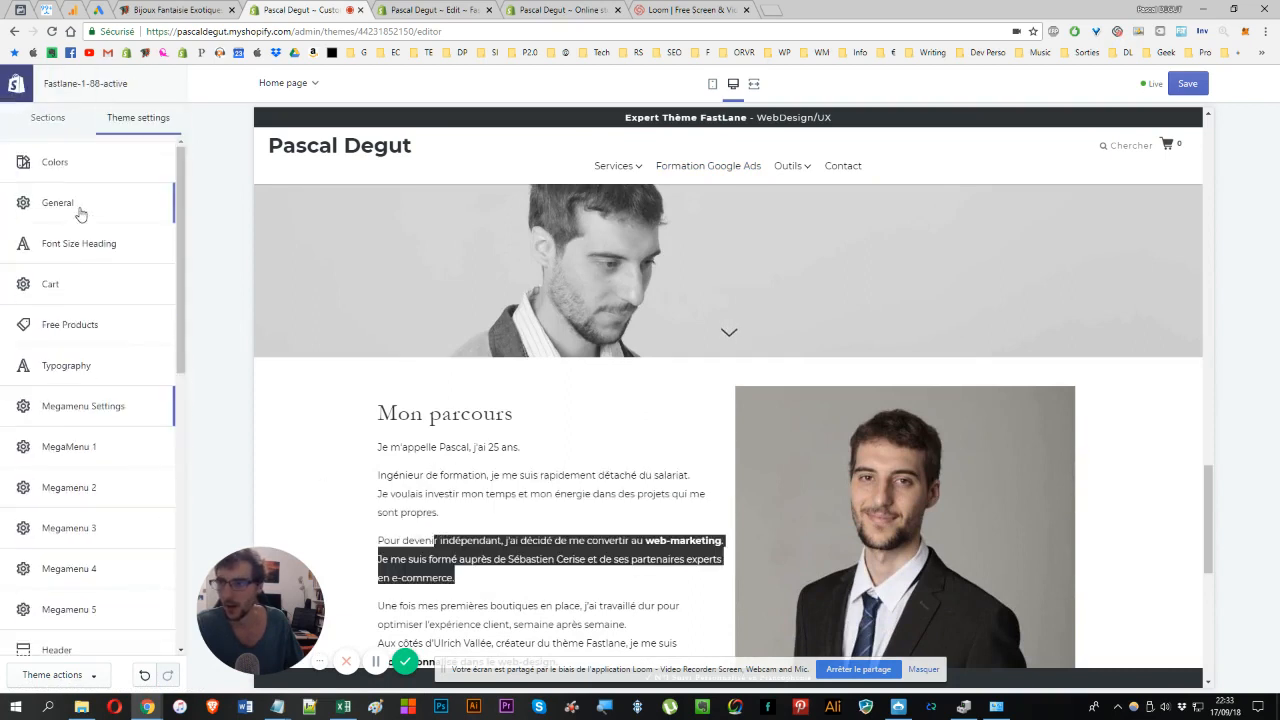
pyautogui.click(54, 174)
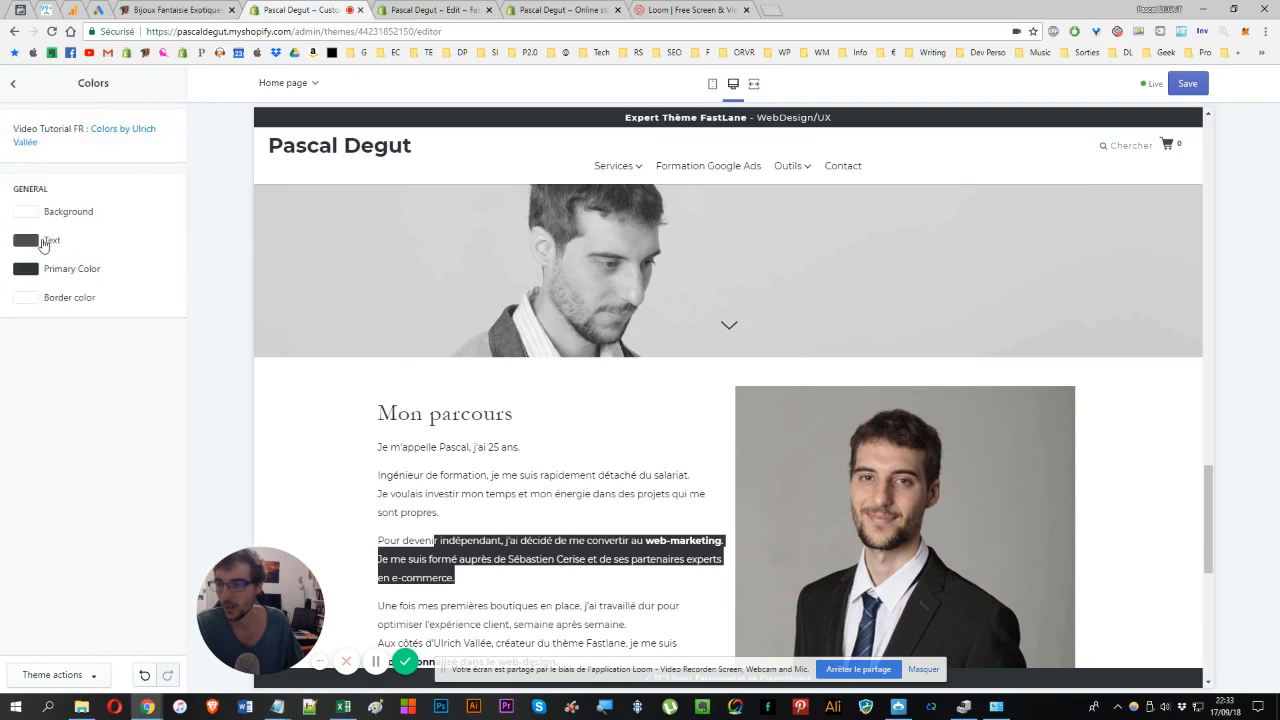
pyautogui.click(30, 271)
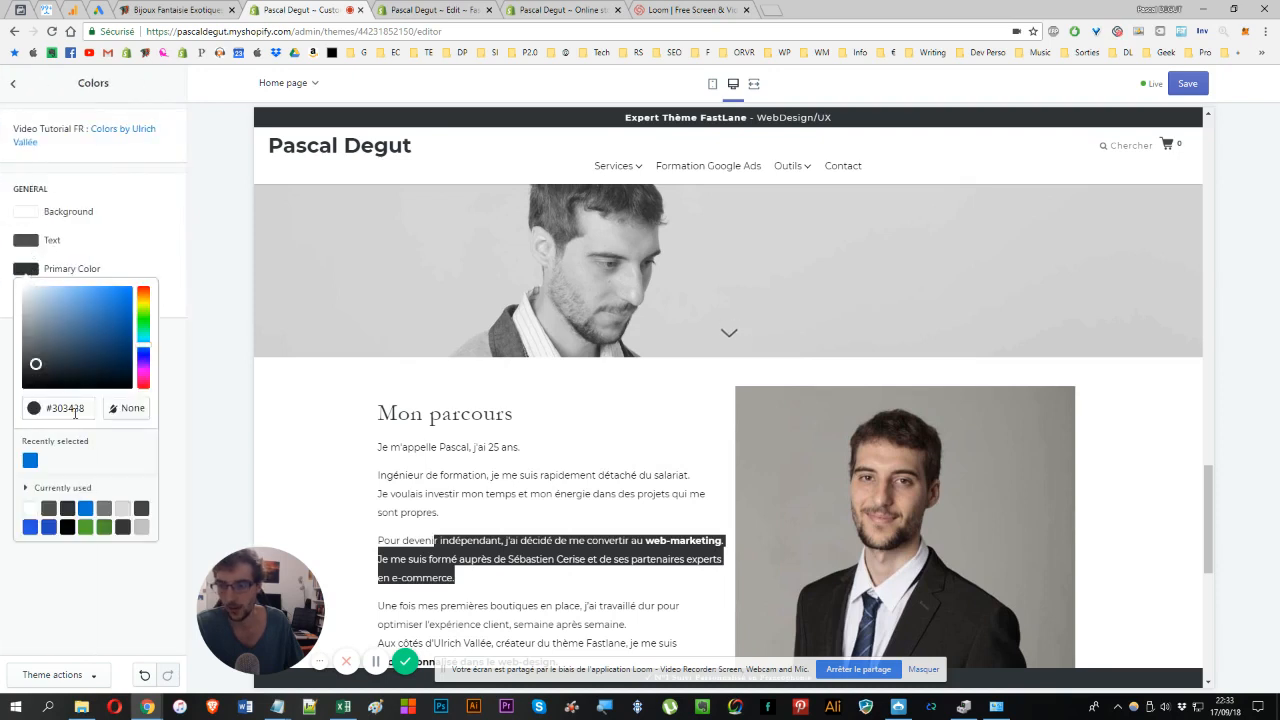
pyautogui.moveTo(395, 447); pyautogui.dragTo(470, 493)
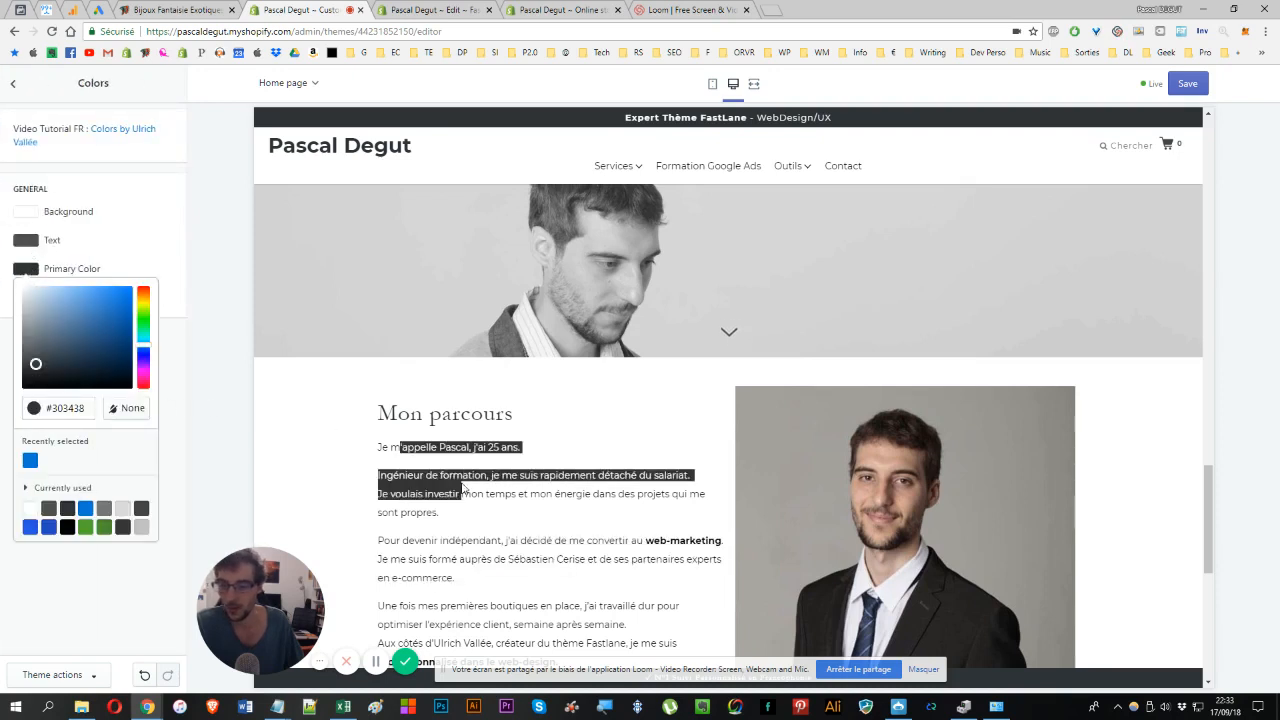
pyautogui.click(483, 512)
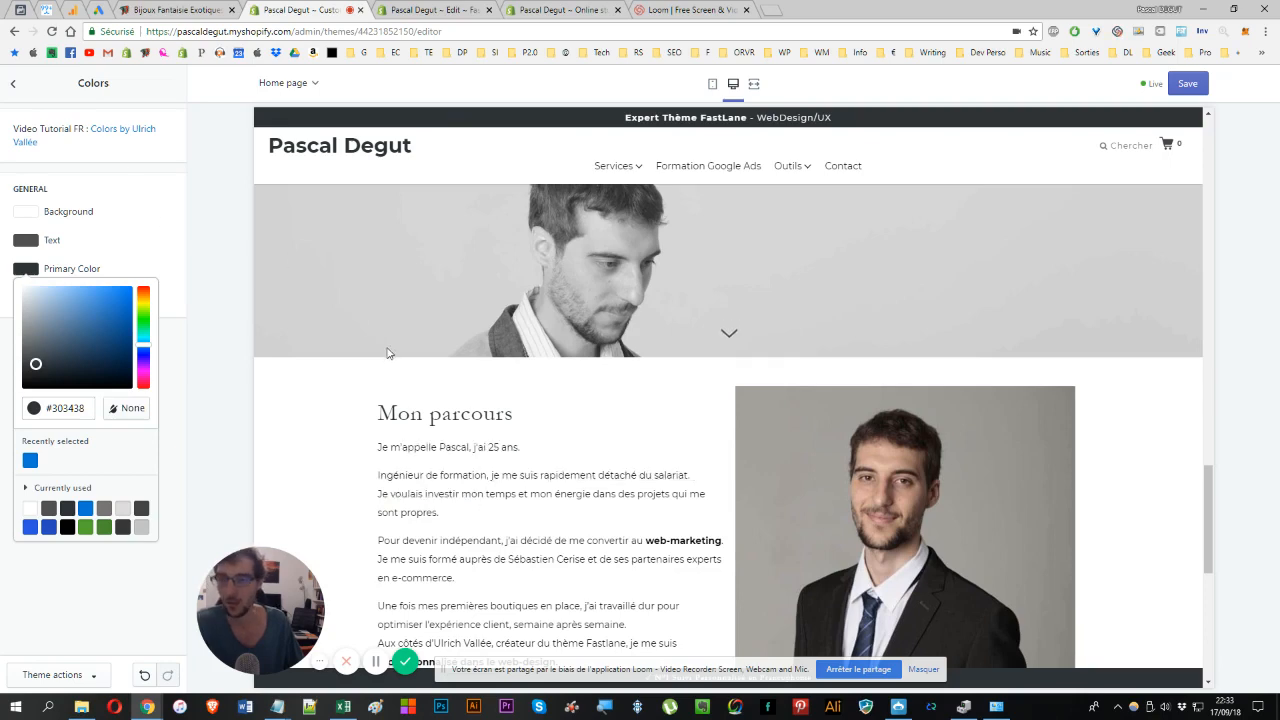
# - Select several passages in the "Profitez de l'Expérience des autres" section to examine their highlight colour, then leave the Colors settings
pyautogui.scroll(-5, 386, 351)
pyautogui.moveTo(424, 279); pyautogui.dragTo(680, 432)
pyautogui.moveTo(628, 505); pyautogui.dragTo(429, 325)
pyautogui.moveTo(392, 260); pyautogui.dragTo(597, 253)
pyautogui.moveTo(527, 279); pyautogui.dragTo(596, 307)
pyautogui.moveTo(400, 325); pyautogui.dragTo(640, 395)
pyautogui.moveTo(482, 463); pyautogui.dragTo(598, 492)
pyautogui.moveTo(382, 430); pyautogui.dragTo(461, 293)
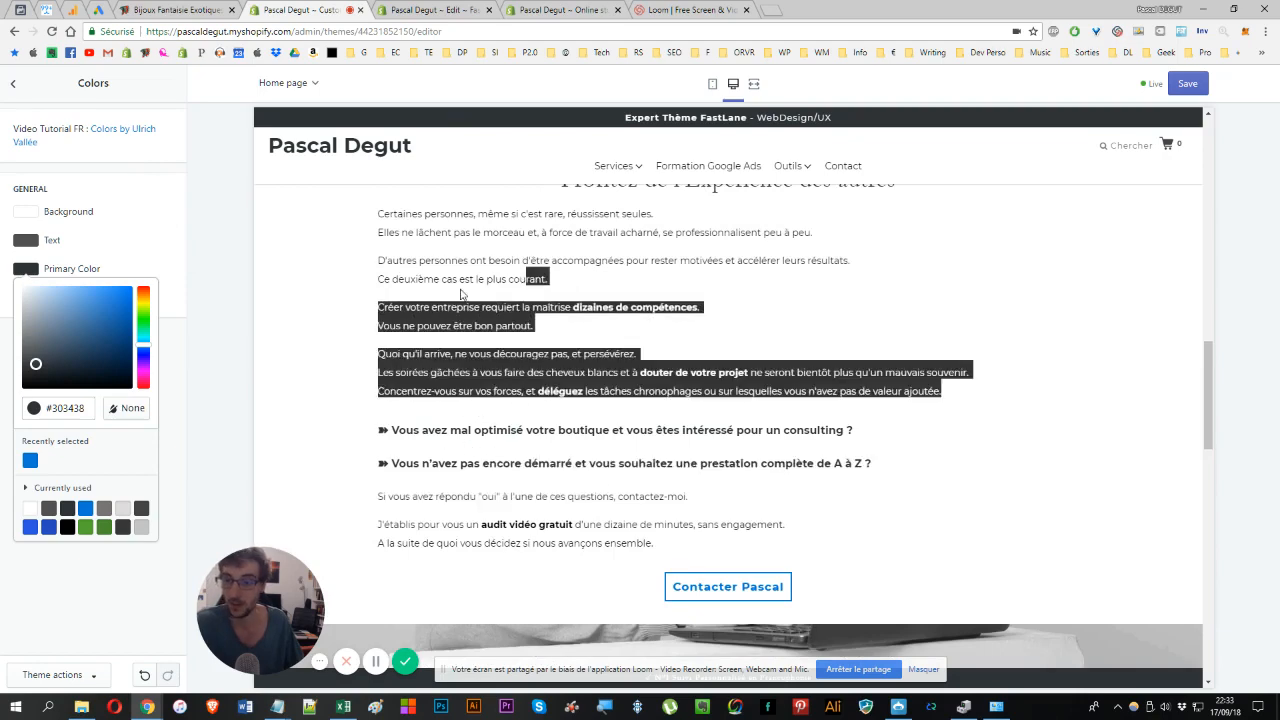
pyautogui.click(13, 85)
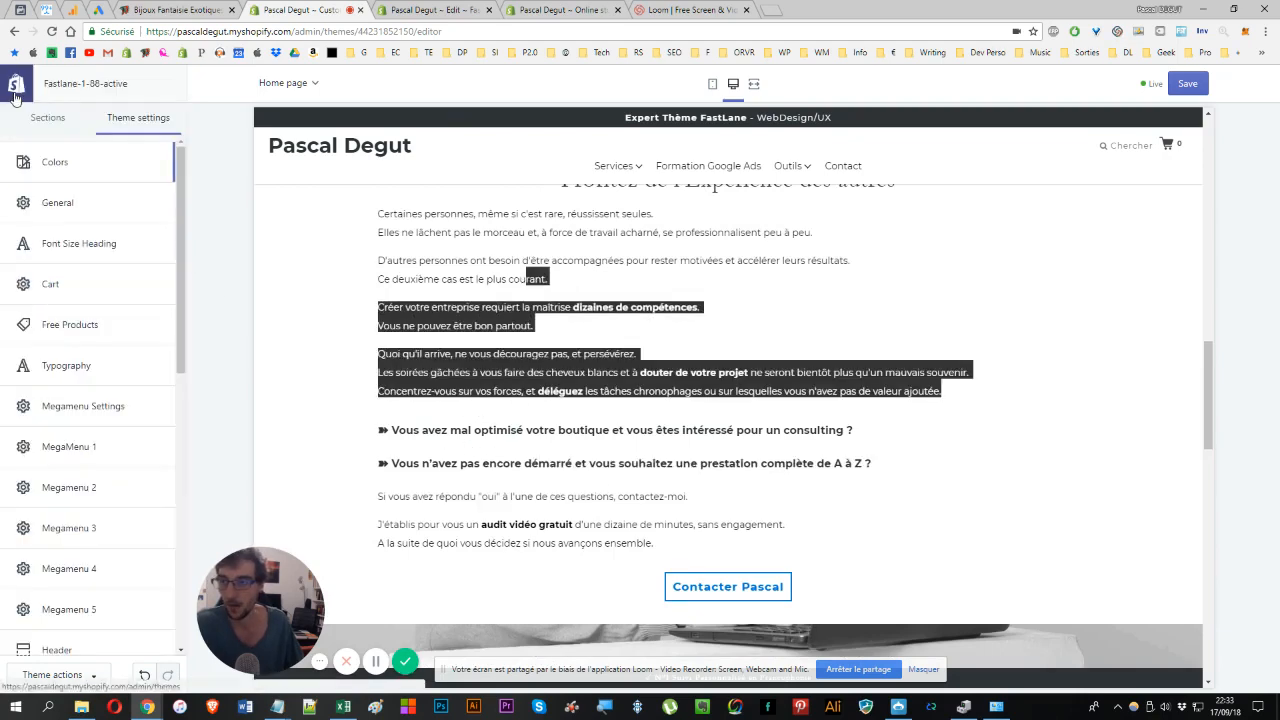
# - Compare the preview's text selection colour with the highlight shown when selecting text on the Loom and Amazon pages
pyautogui.scroll(1, 545, 271)
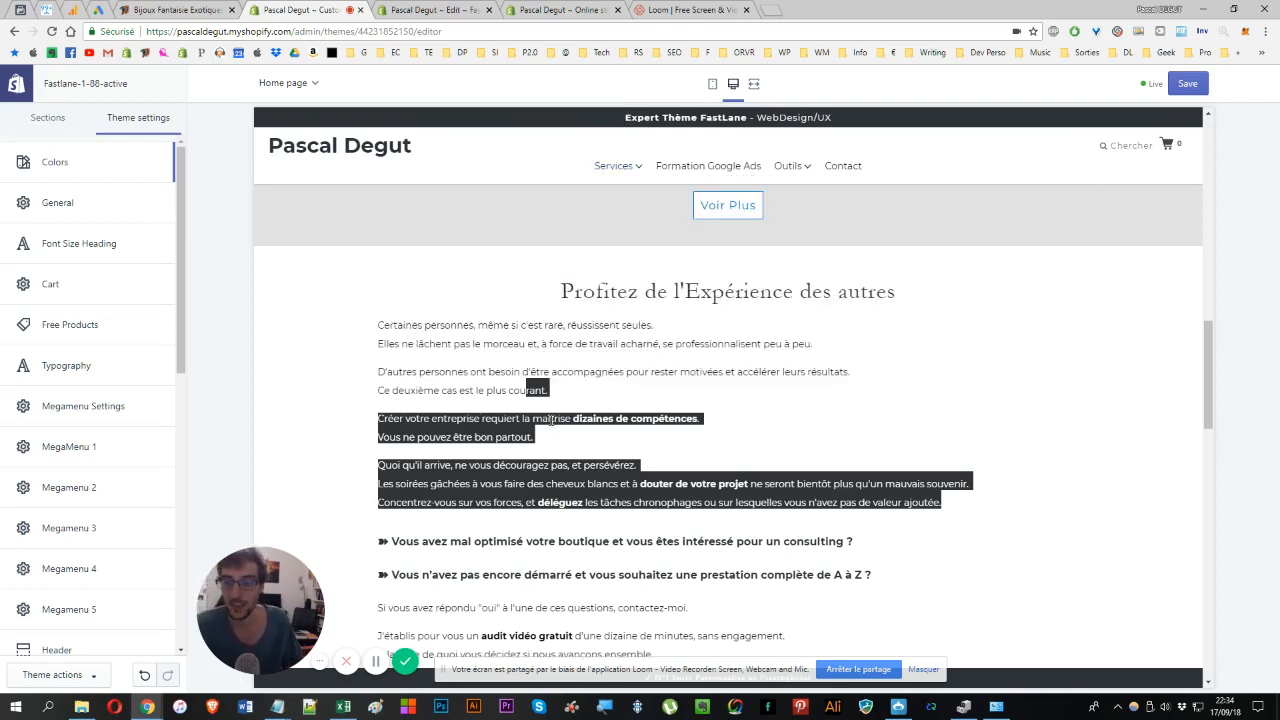
pyautogui.moveTo(406, 327); pyautogui.dragTo(635, 420)
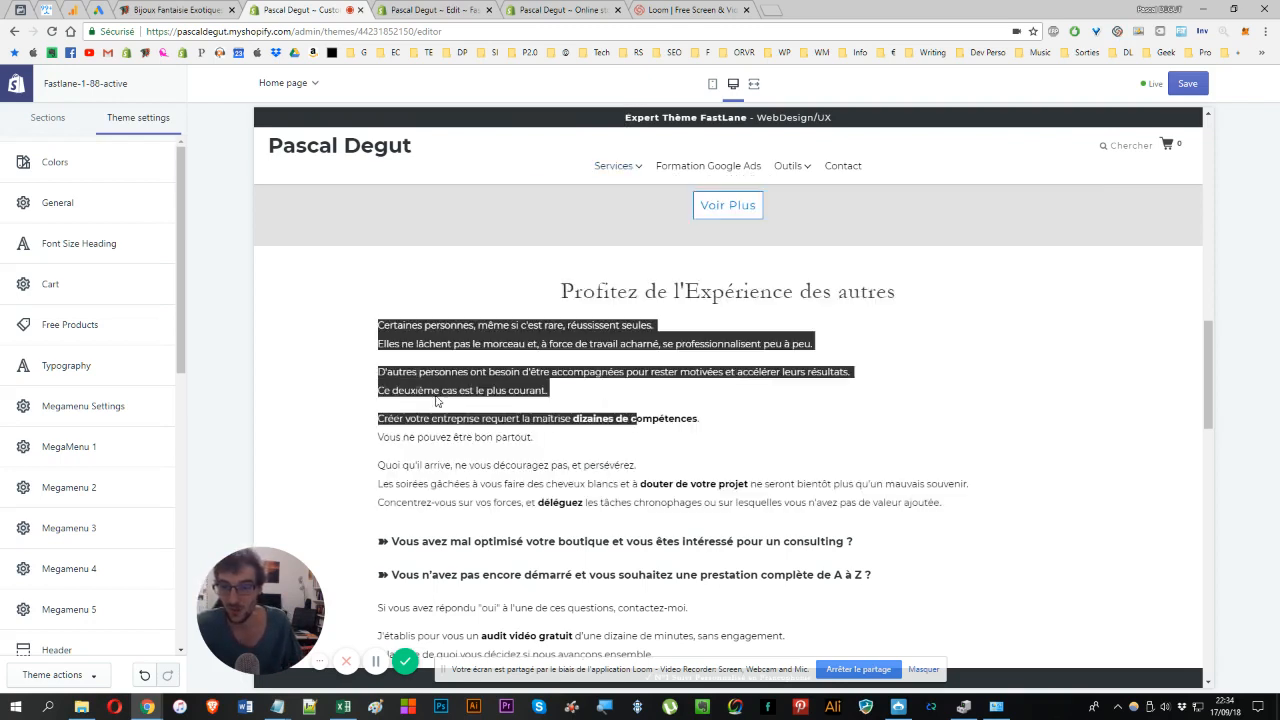
pyautogui.click(408, 366)
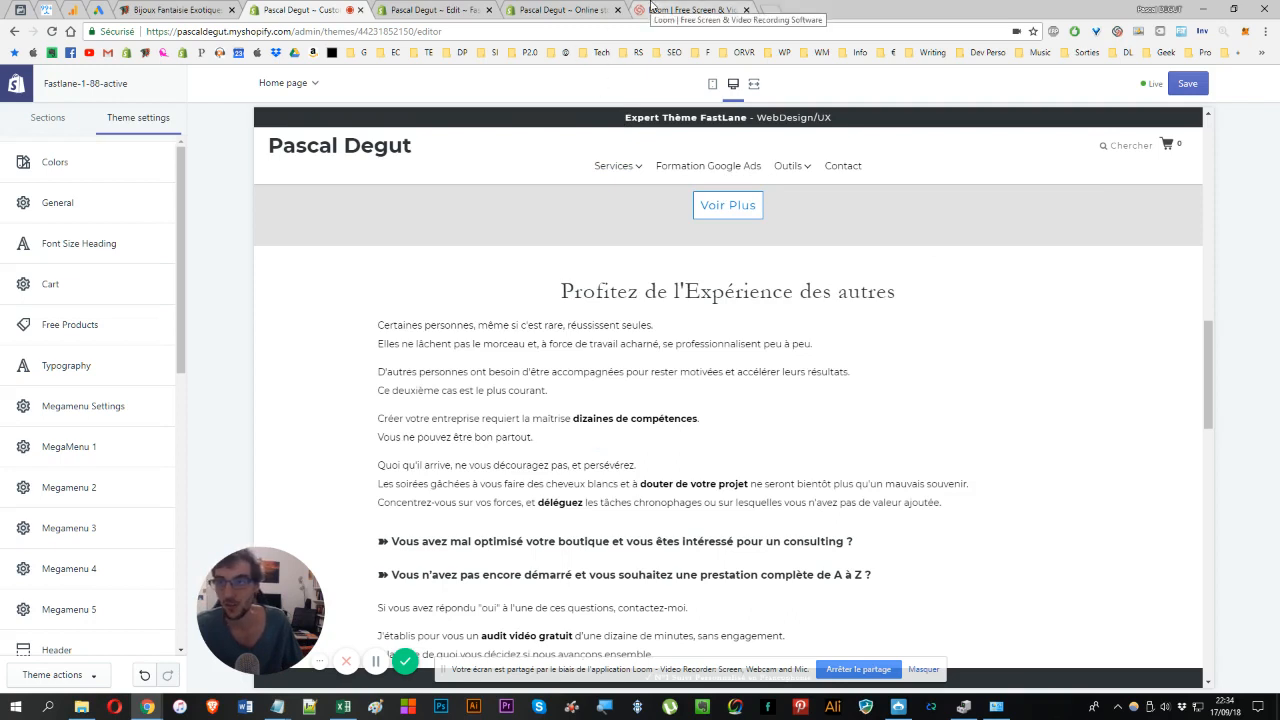
pyautogui.click(651, 9)
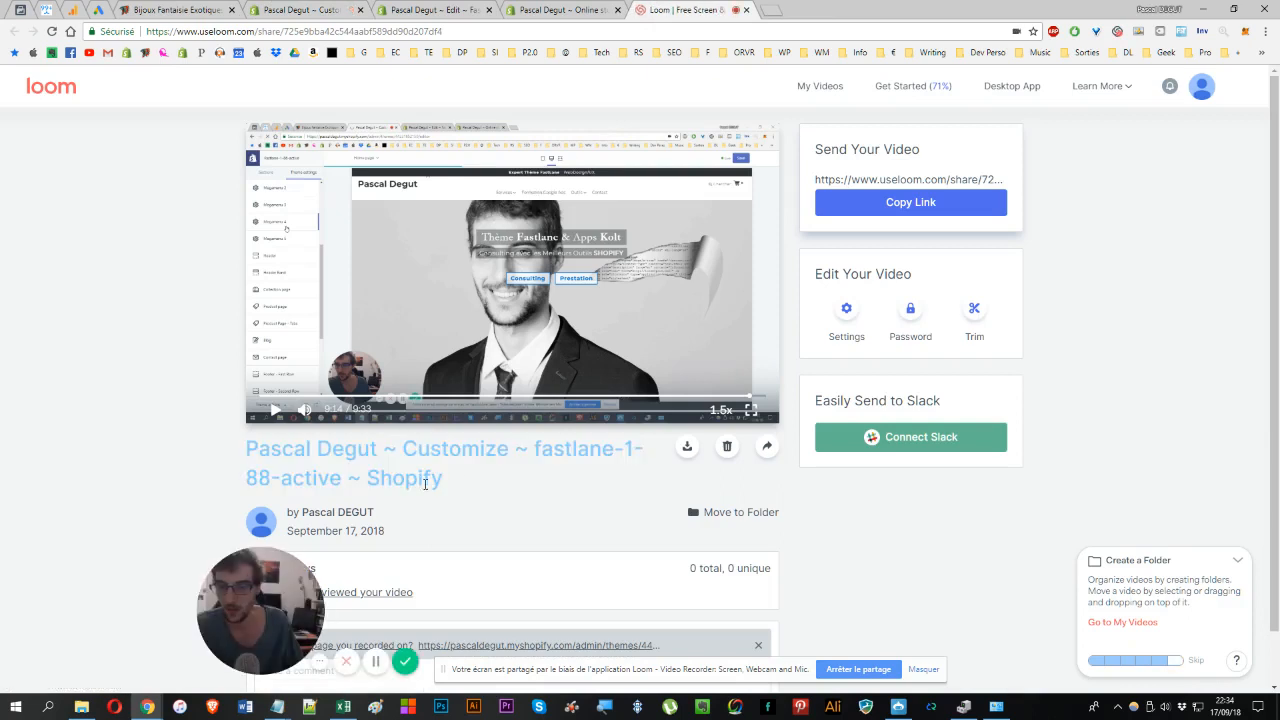
pyautogui.hotkey('ctrl', 'a')
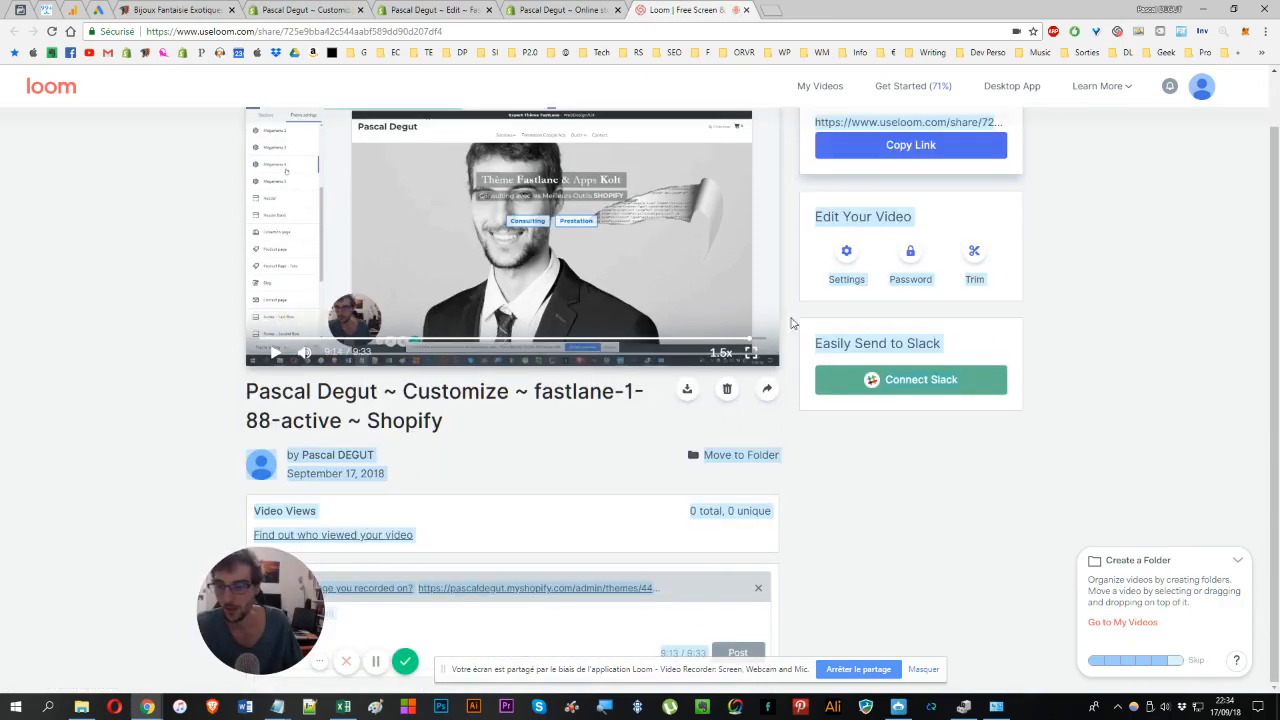
pyautogui.middleClick(311, 53)
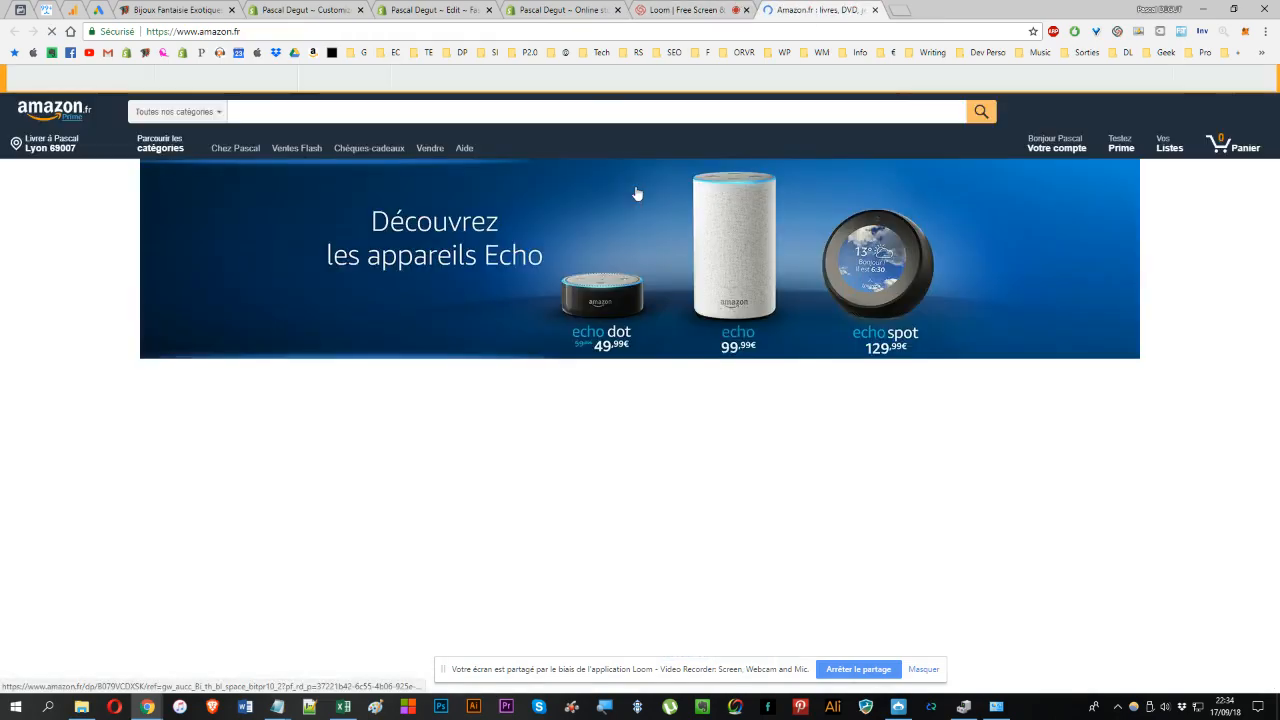
pyautogui.scroll(-3, 403, 320)
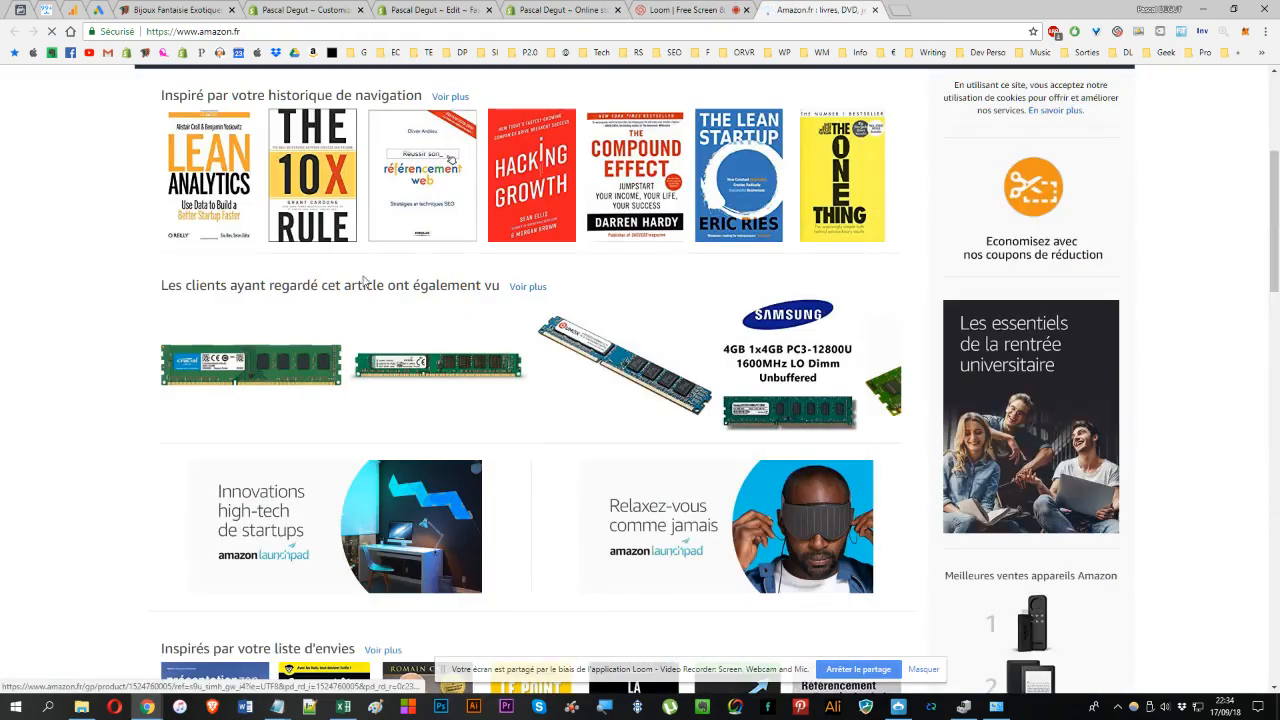
pyautogui.moveTo(365, 281); pyautogui.dragTo(160, 277)
pyautogui.moveTo(76, 133); pyautogui.dragTo(567, 83)
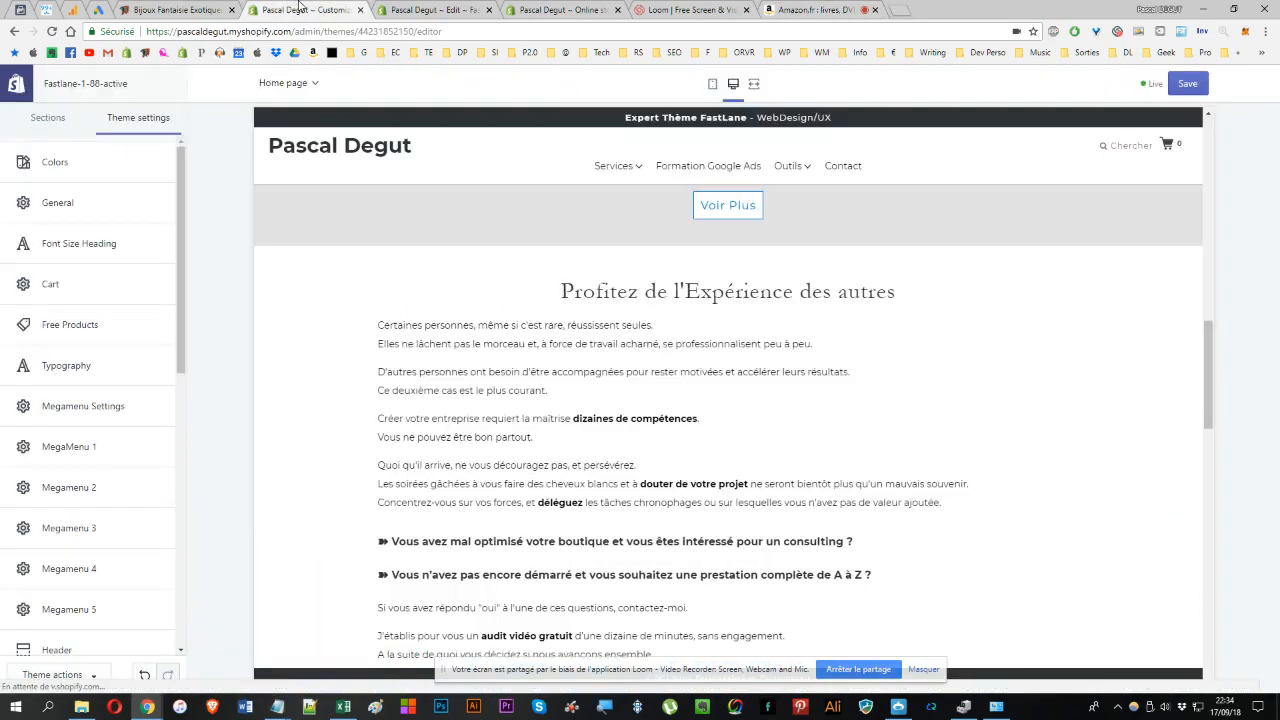
# - Return to the theme editor and add the rule "::selection { background: #3390FF; }" to the Custom CSS in the General settings
pyautogui.click(285, 10)
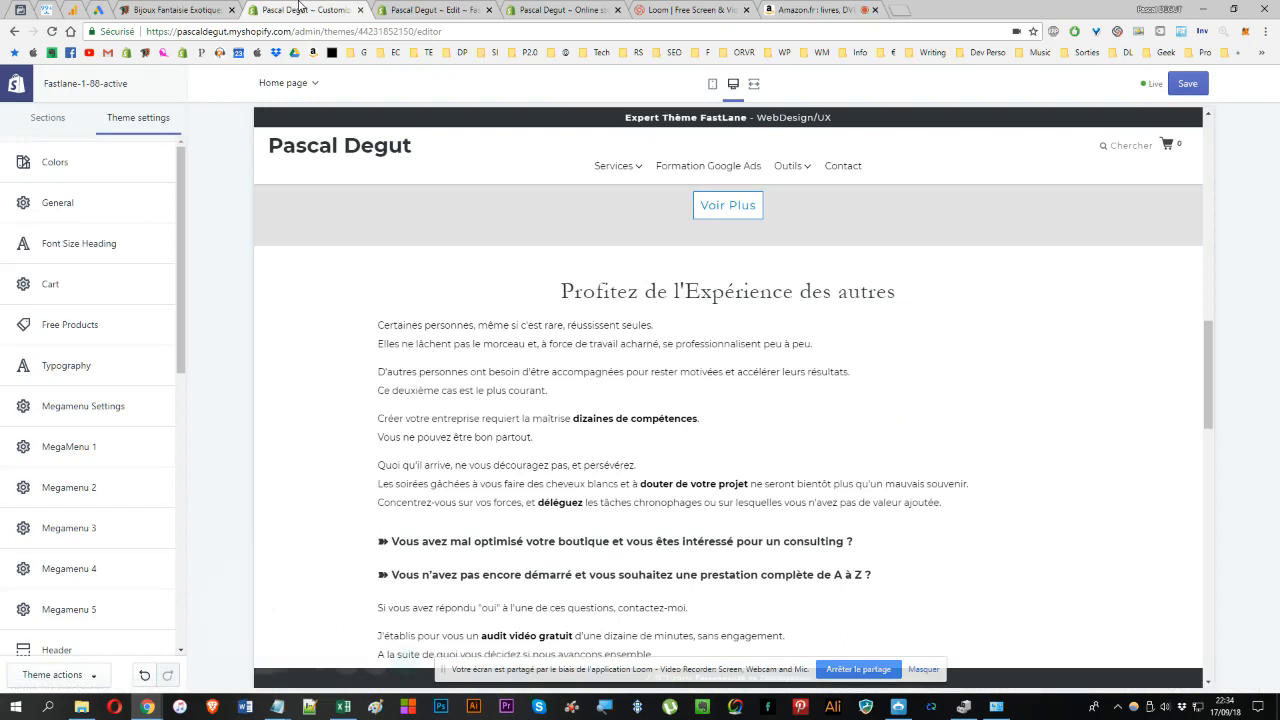
pyautogui.click(83, 214)
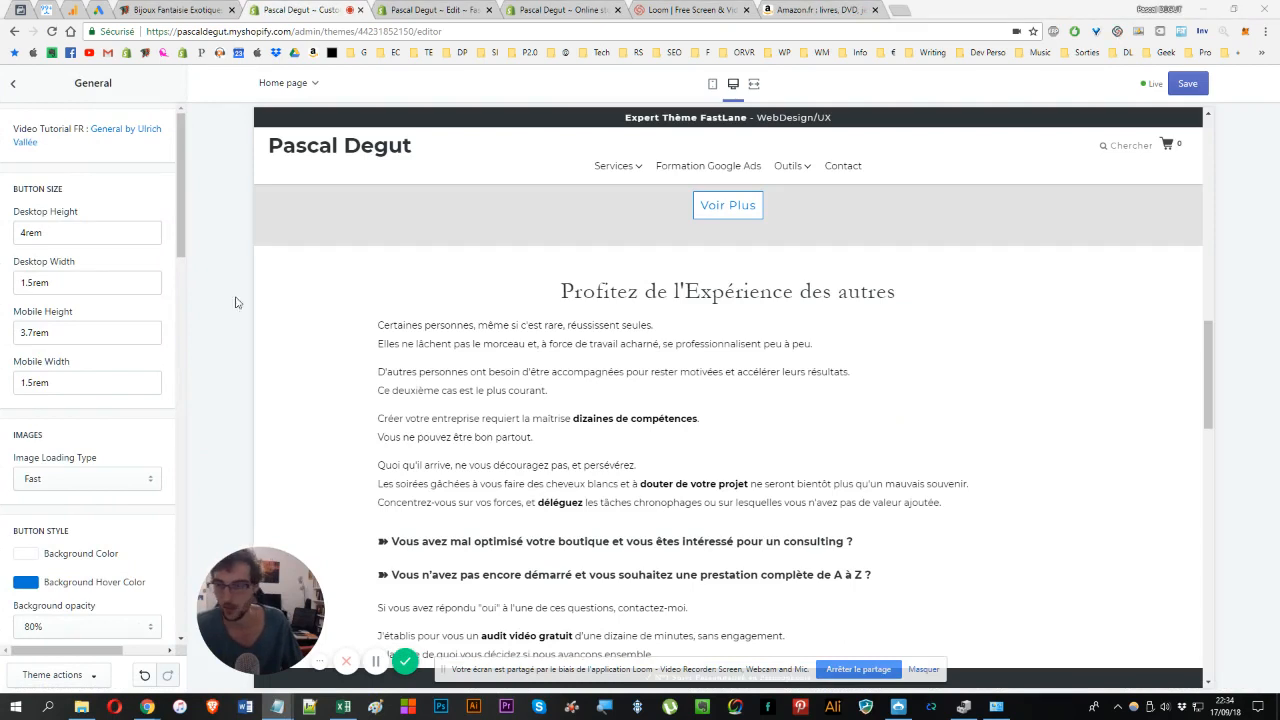
pyautogui.scroll(-15, 42, 330)
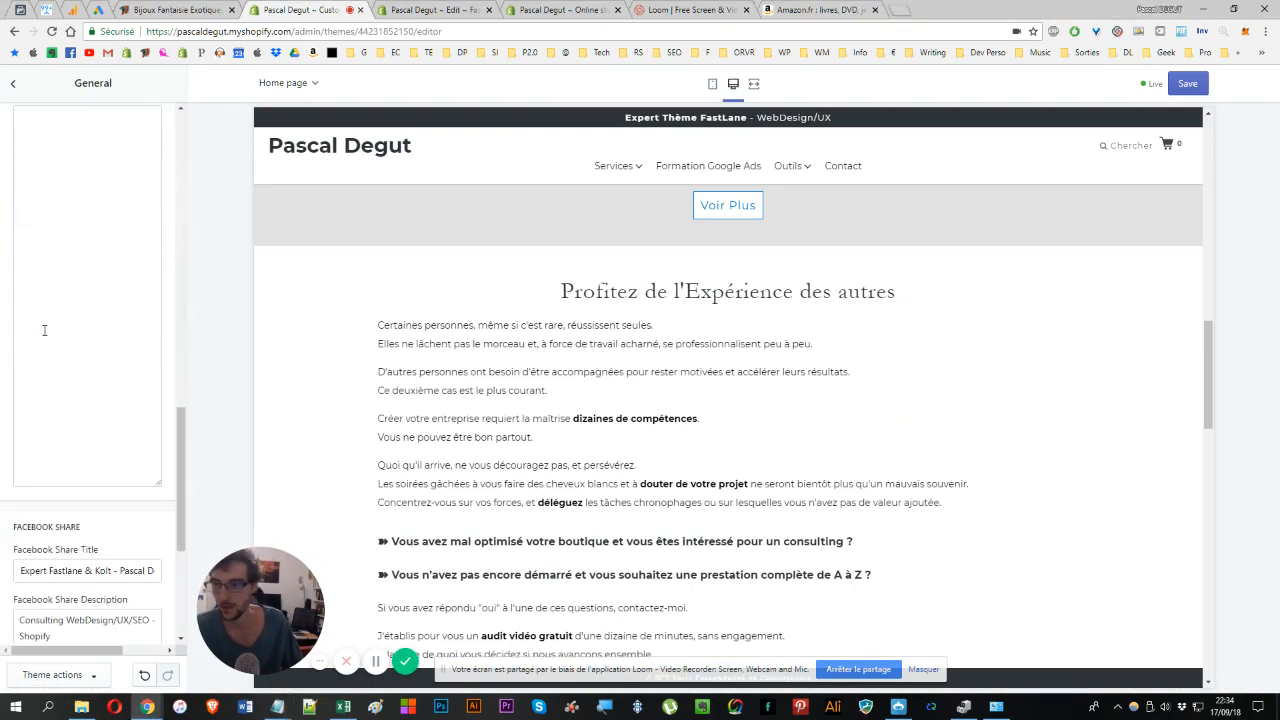
pyautogui.click(60, 318)
pyautogui.scroll(3, 110, 348)
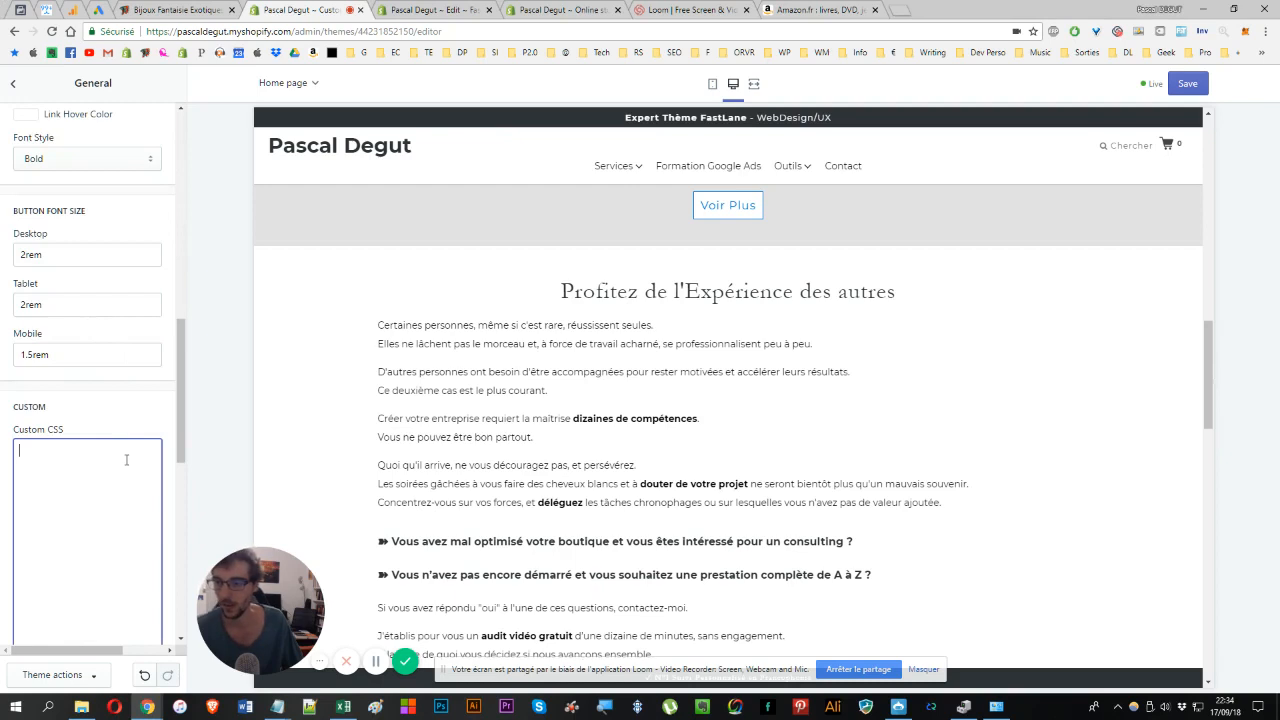
pyautogui.write('::selection {     background: #3390FF; }')
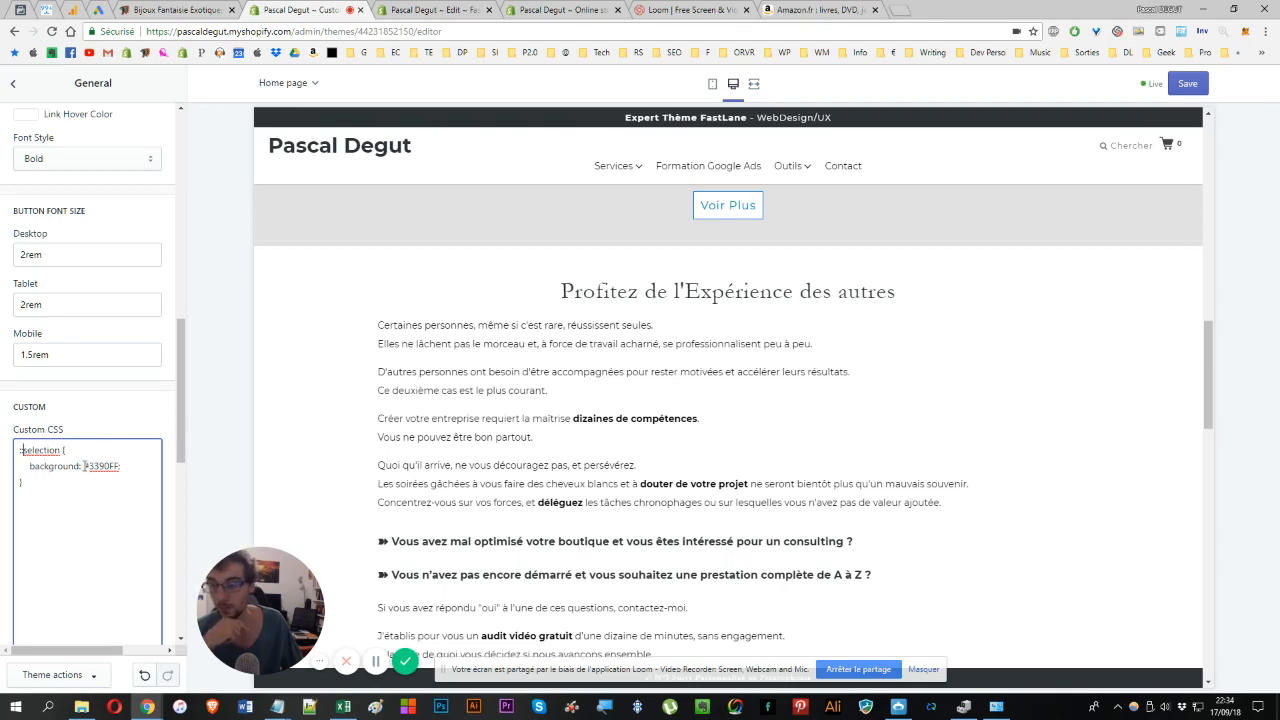
# - Select the CSS colour value and the home page paragraphs in turn to compare their highlight colours
pyautogui.moveTo(85, 466); pyautogui.dragTo(114, 476)
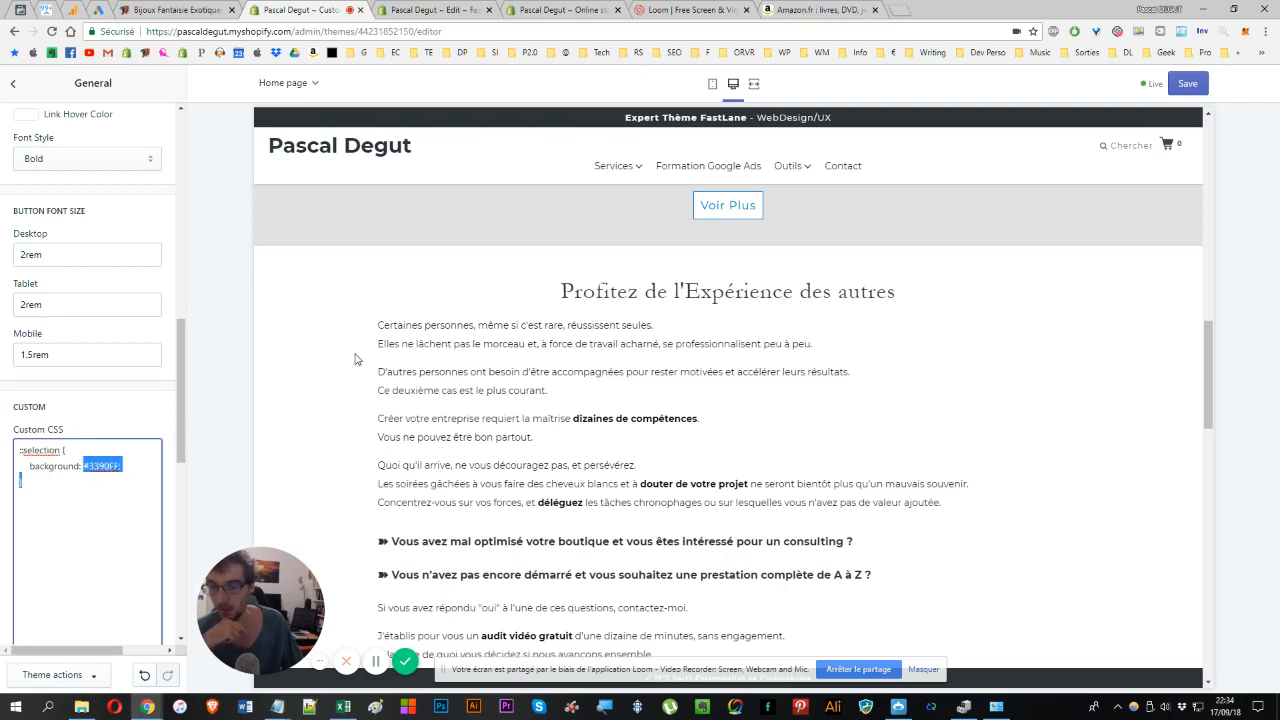
pyautogui.moveTo(355, 358); pyautogui.dragTo(772, 541)
pyautogui.scroll(-2, 731, 442)
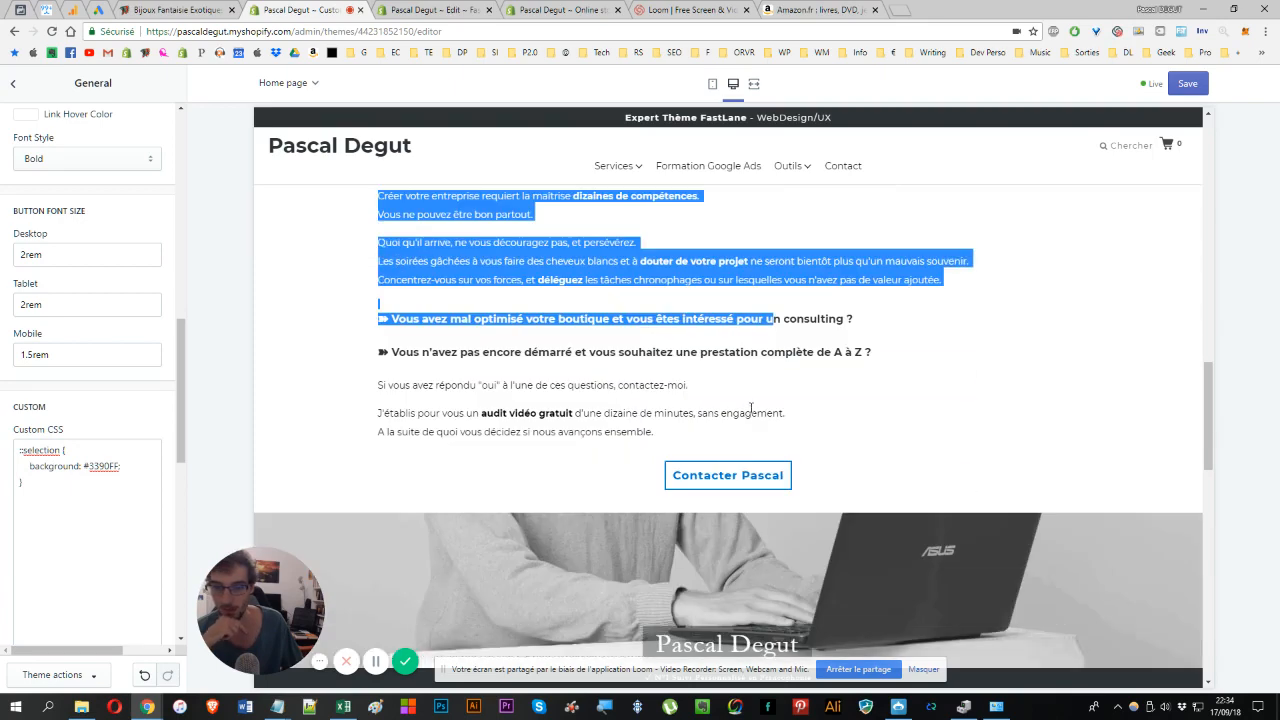
pyautogui.moveTo(751, 408); pyautogui.dragTo(659, 424)
pyautogui.scroll(2, 400, 310)
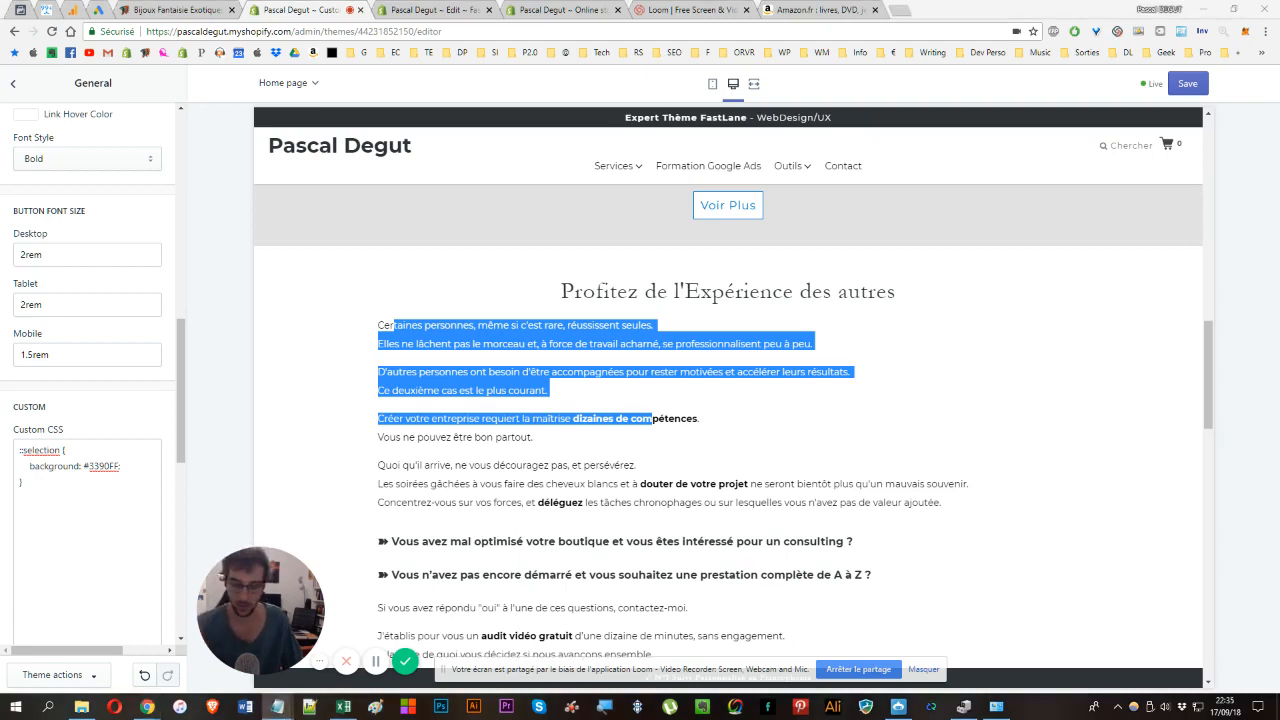
# - Replace the whole Custom CSS content with the full stylesheet copied from the text editor
pyautogui.hotkey('alt', 'Tab')
pyautogui.hotkey('ctrl', 'a')
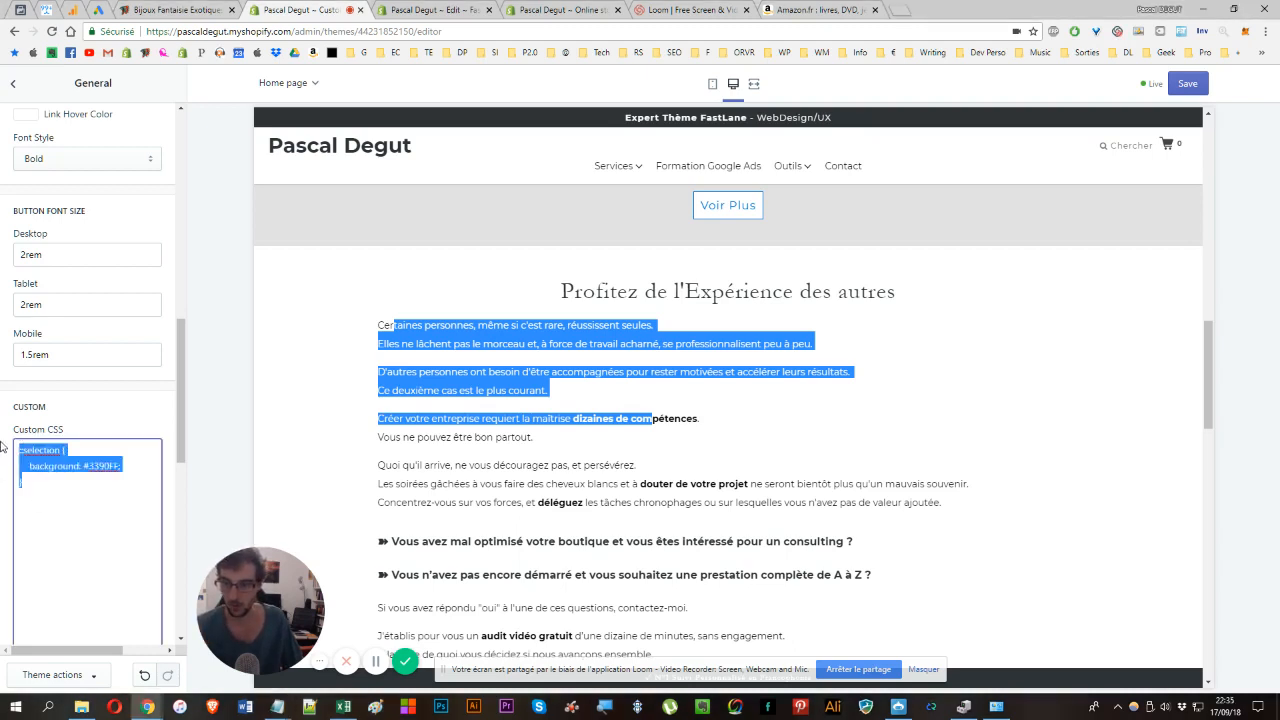
pyautogui.hotkey('ctrl', 'v')
pyautogui.click(311, 302)
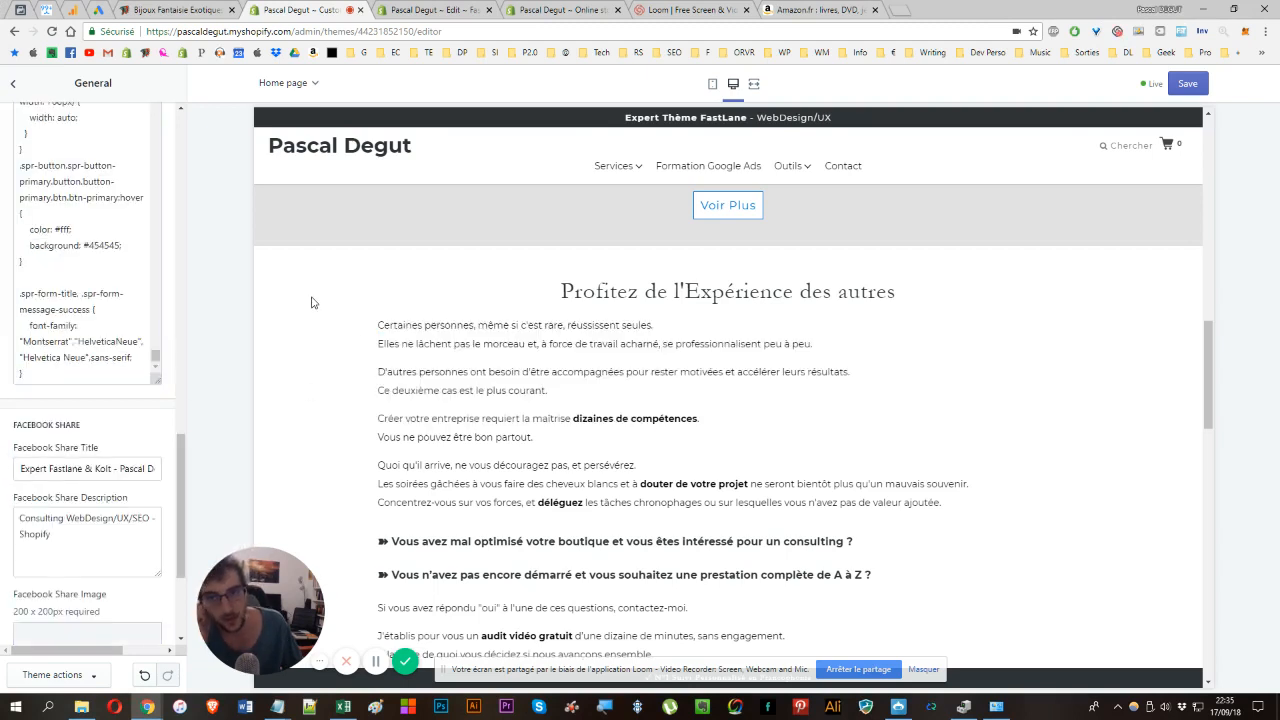
# - Open the Prestation Personnalisée page in the theme preview and switch the preview to full-width view
pyautogui.hotkey('alt', 'Tab')
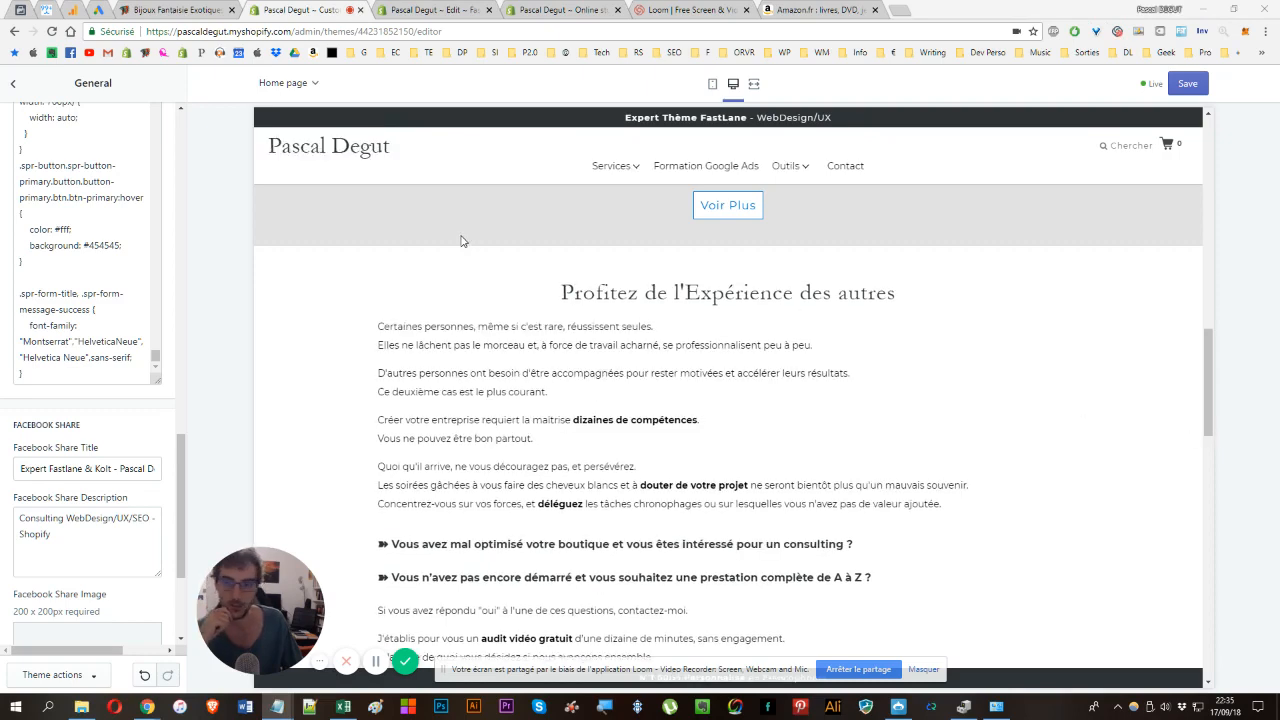
pyautogui.click(290, 83)
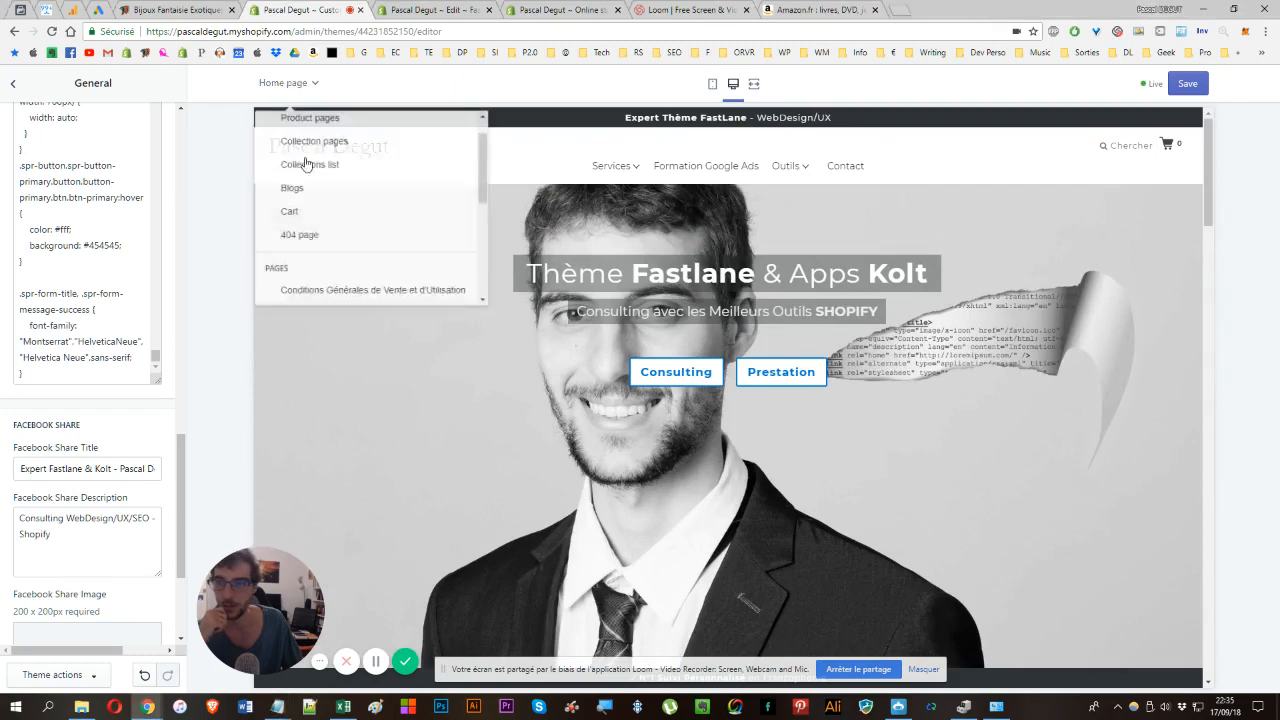
pyautogui.scroll(-5, 337, 262)
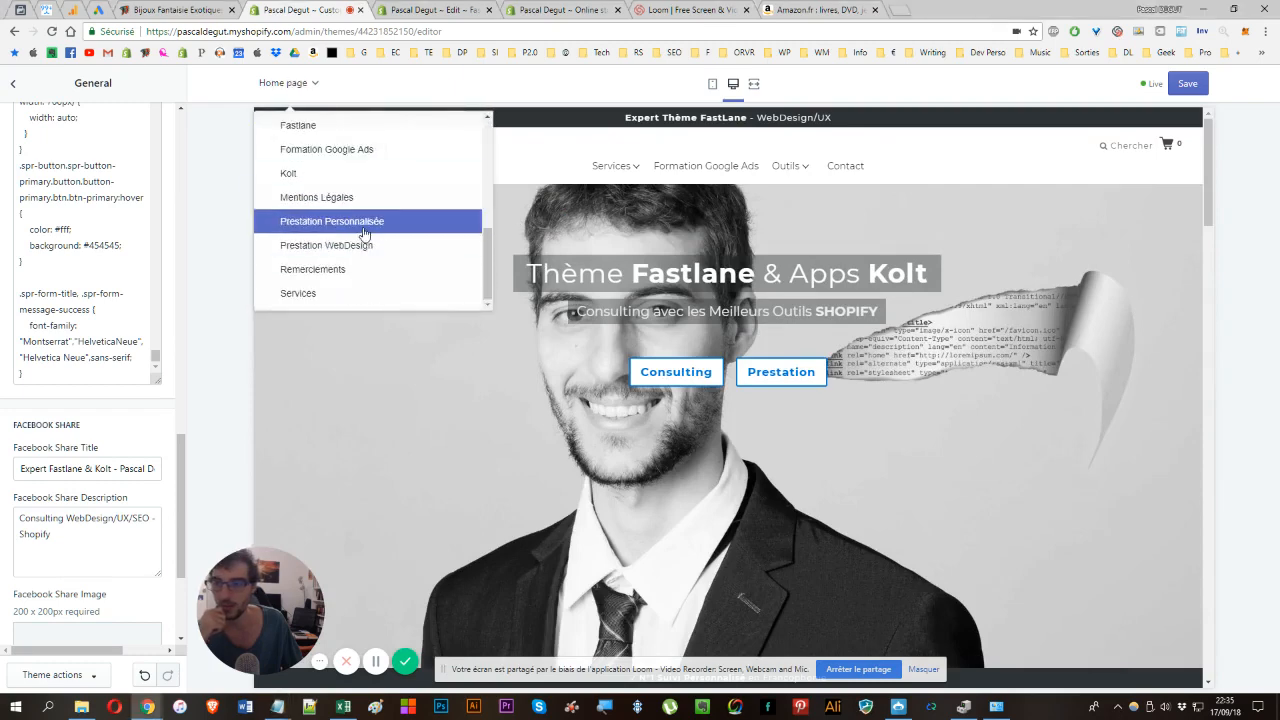
pyautogui.click(364, 223)
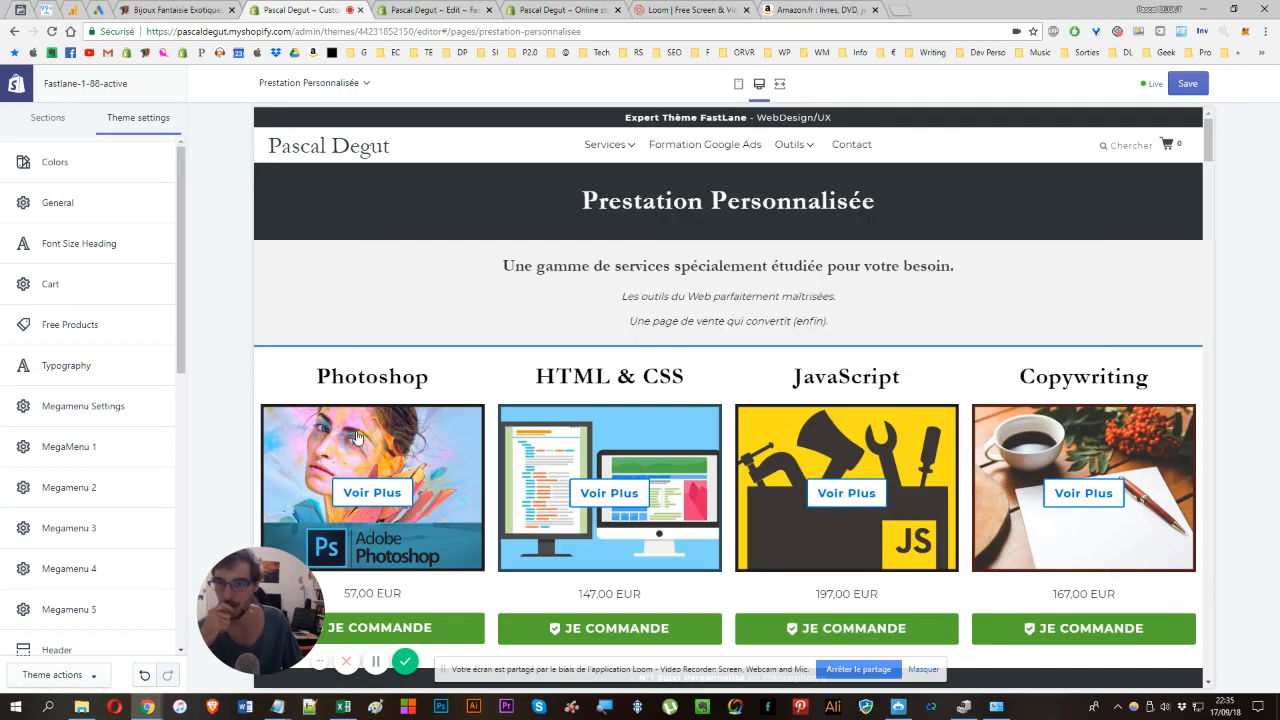
pyautogui.scroll(-1, 357, 304)
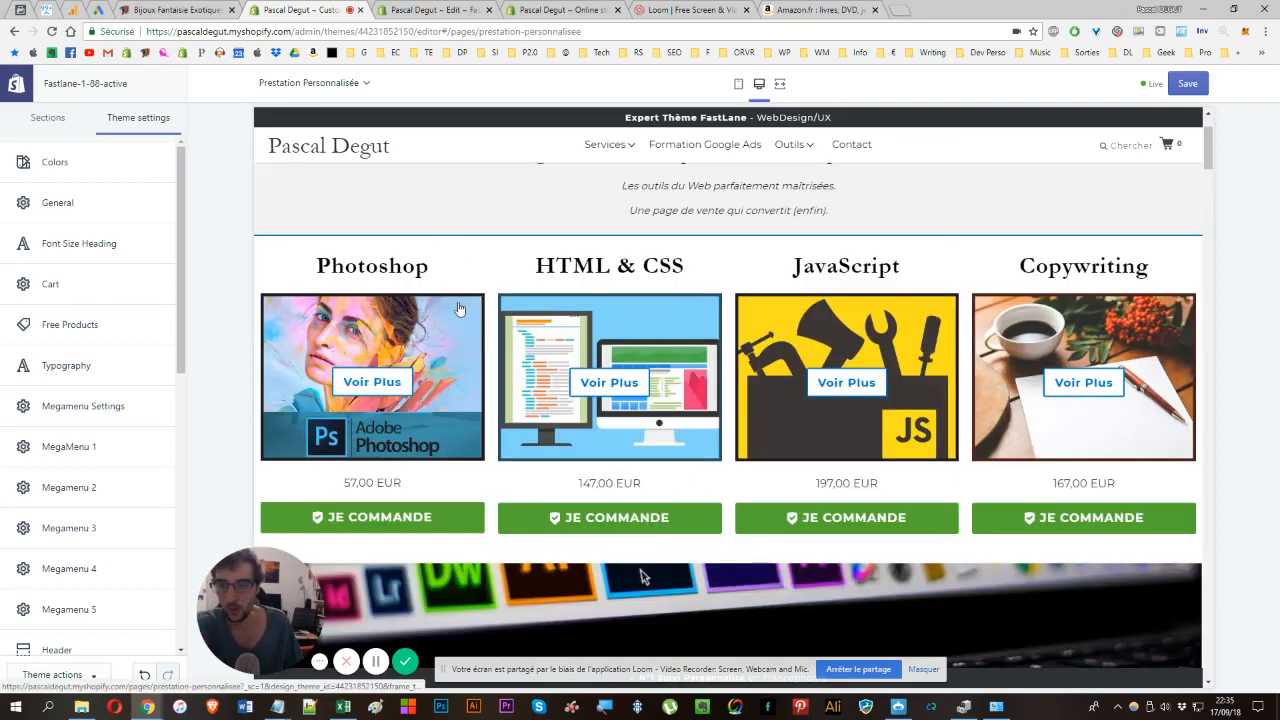
pyautogui.click(779, 86)
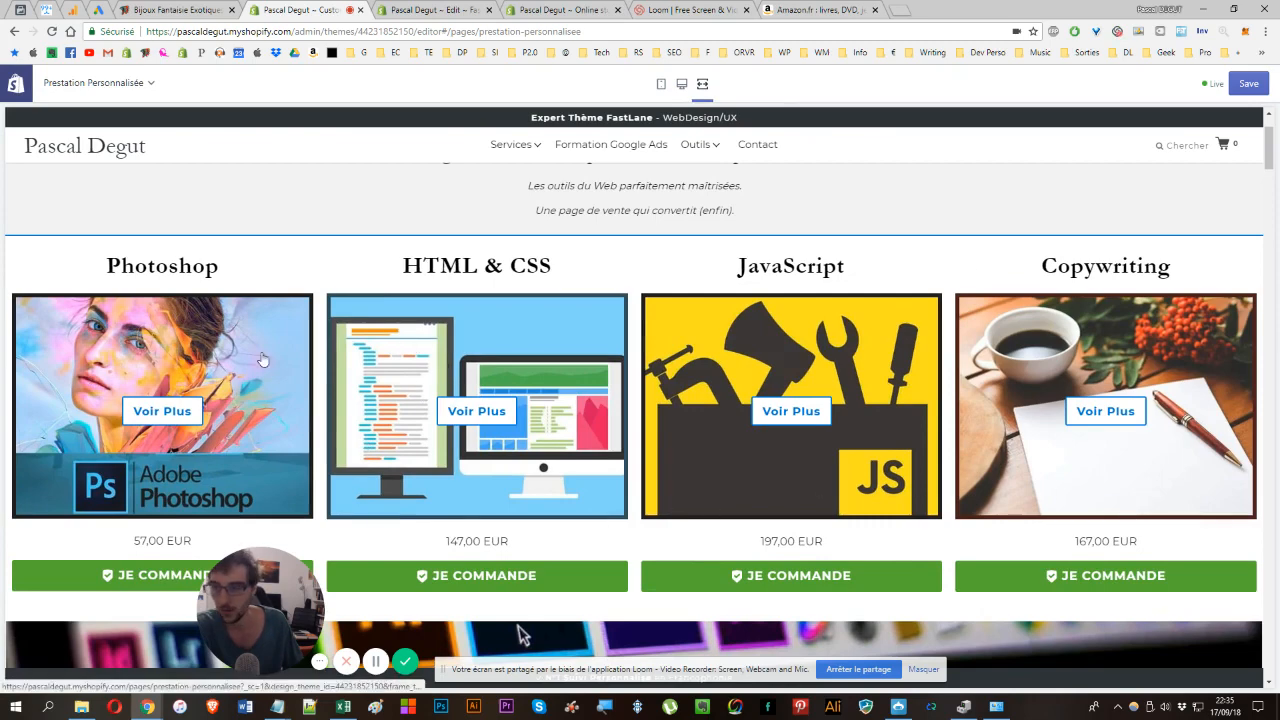
# - Follow the Photoshop card's Voir Plus link, look over the Photoshop and HTML & CSS sections, and return to the service cards
pyautogui.click(163, 422)
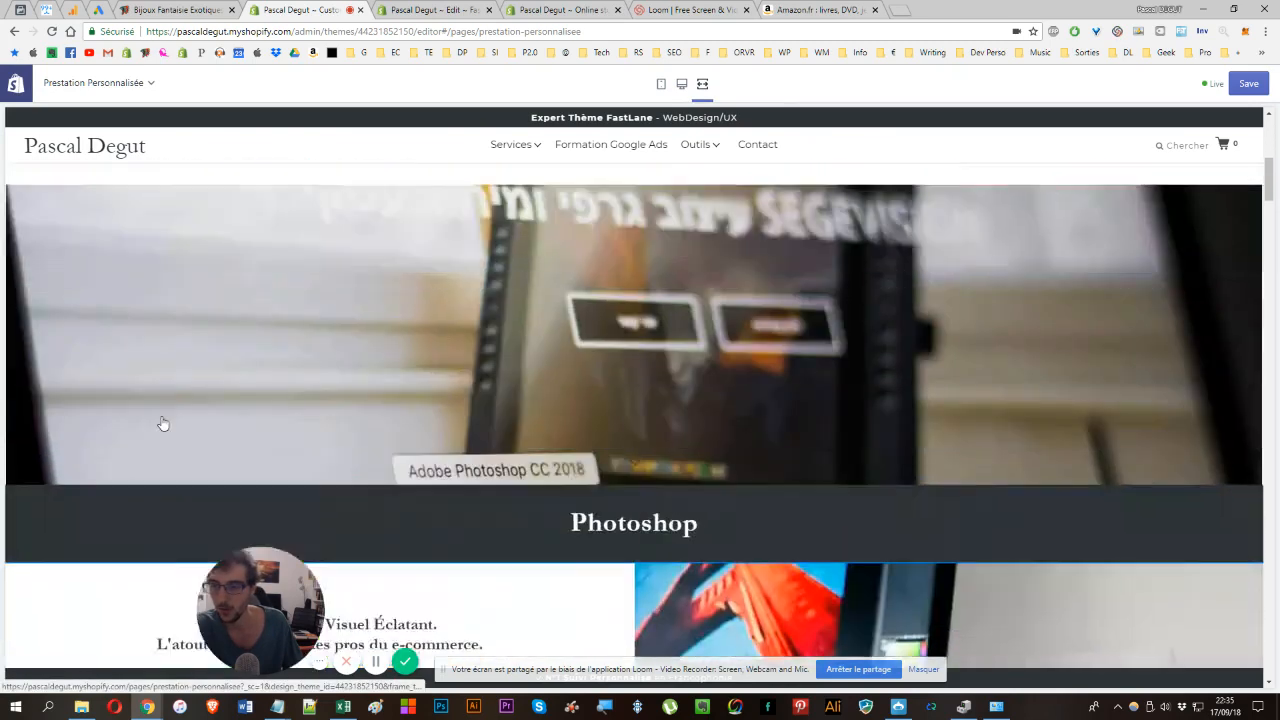
pyautogui.scroll(4, 289, 358)
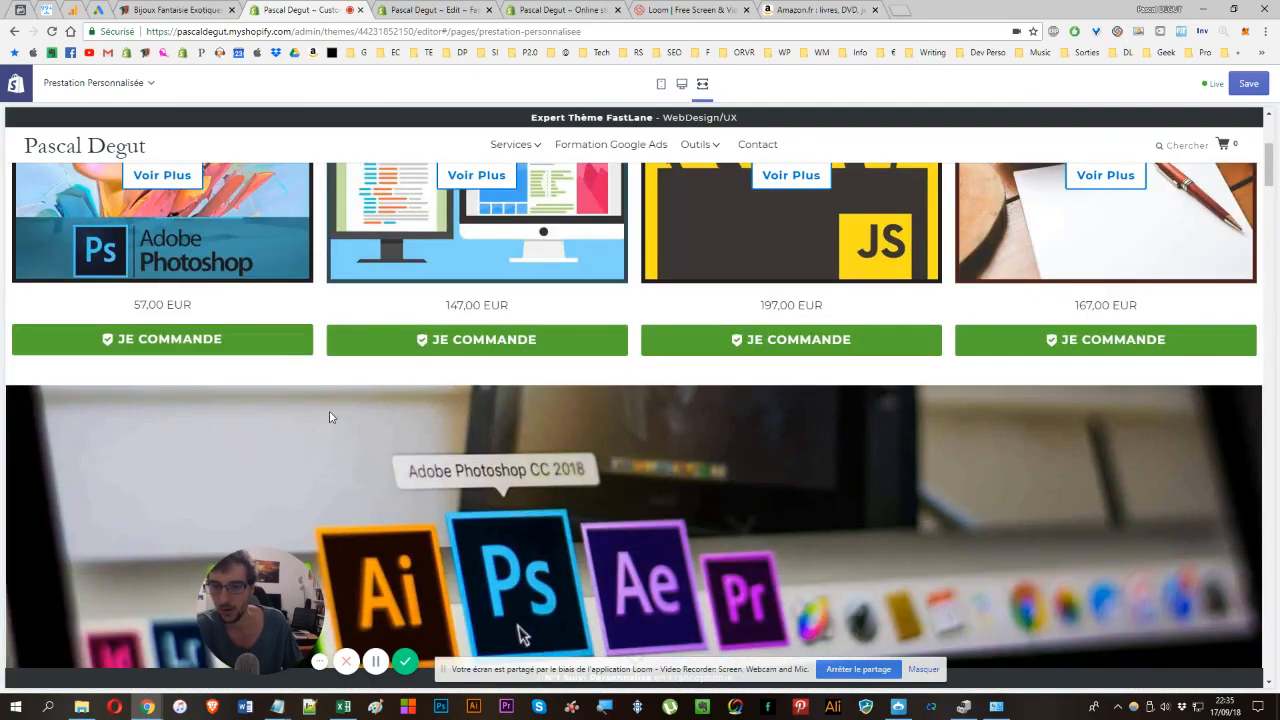
pyautogui.scroll(1, 331, 417)
pyautogui.scroll(-8, 471, 289)
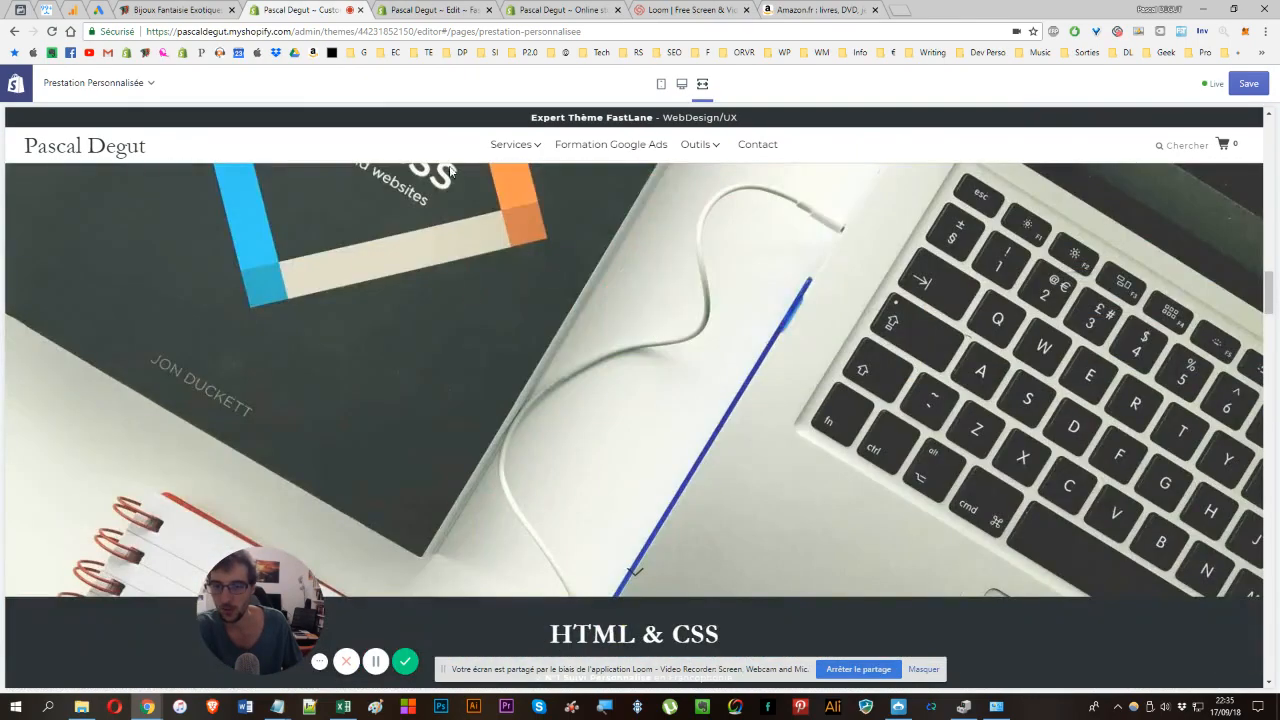
pyautogui.scroll(10, 467, 367)
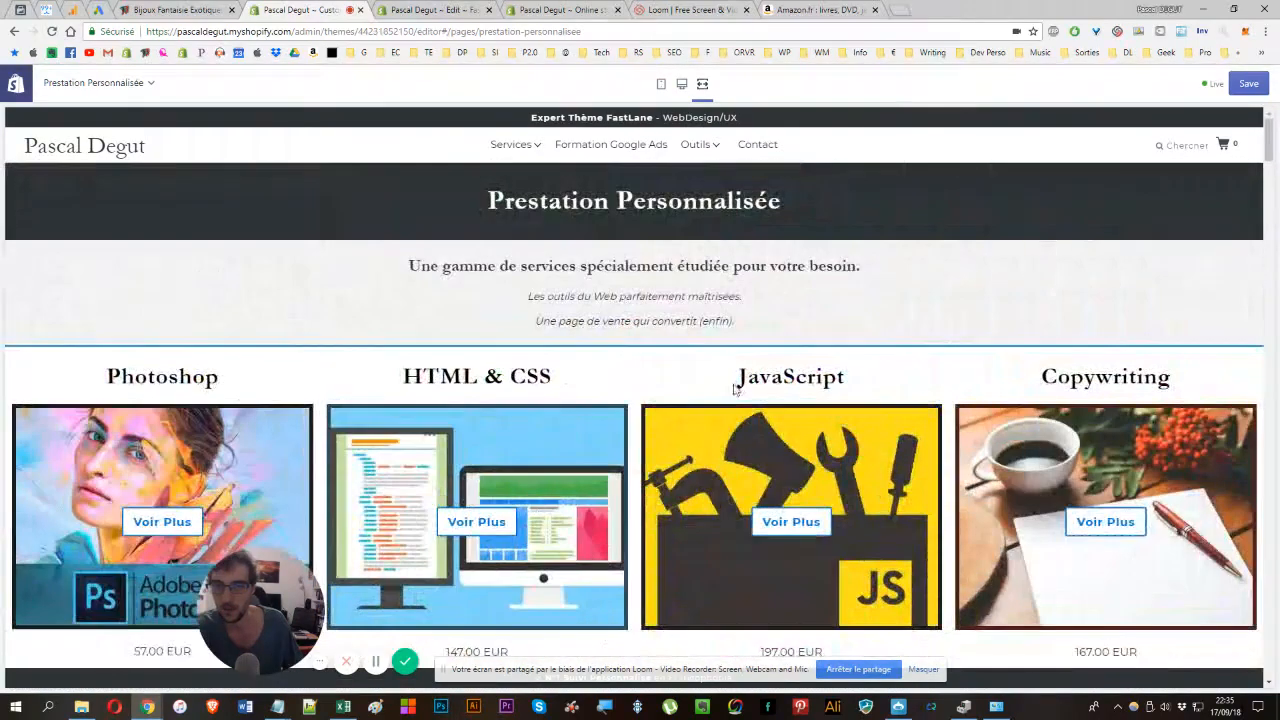
# - Follow the Voir Plus links of the JavaScript and Copywriting cards in turn and look over their sections
pyautogui.click(791, 521)
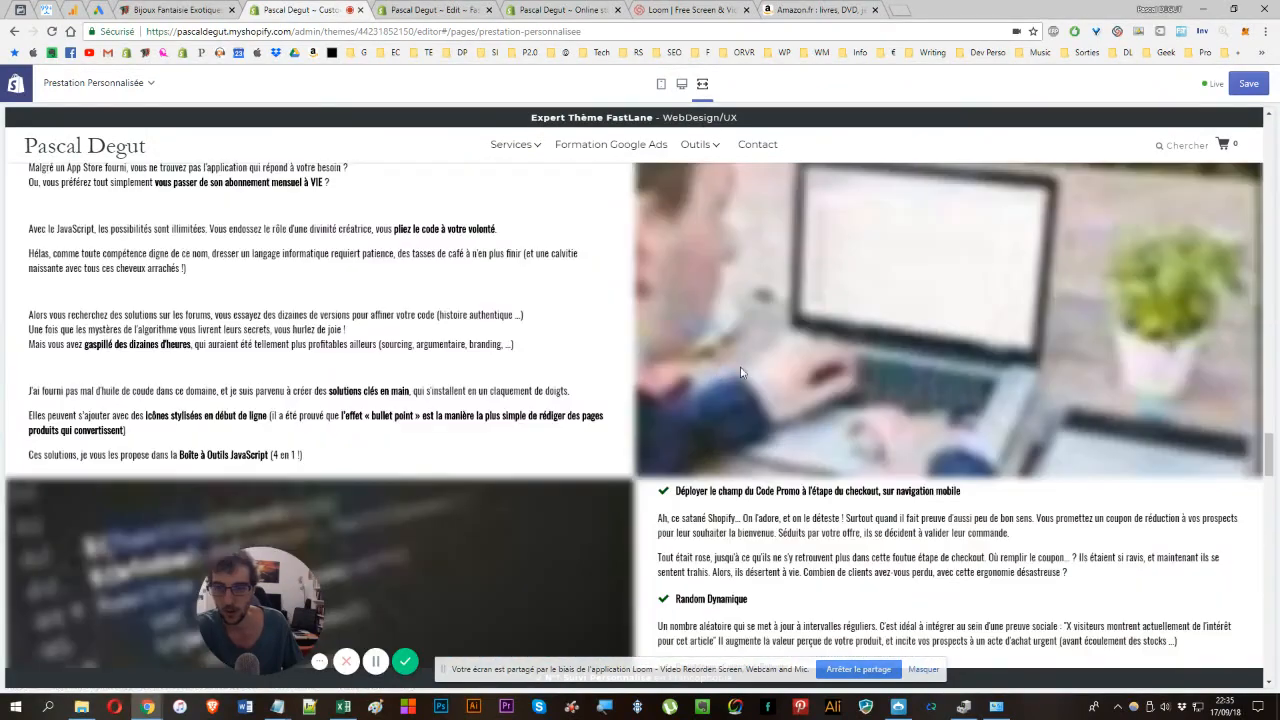
pyautogui.scroll(-15, 741, 373)
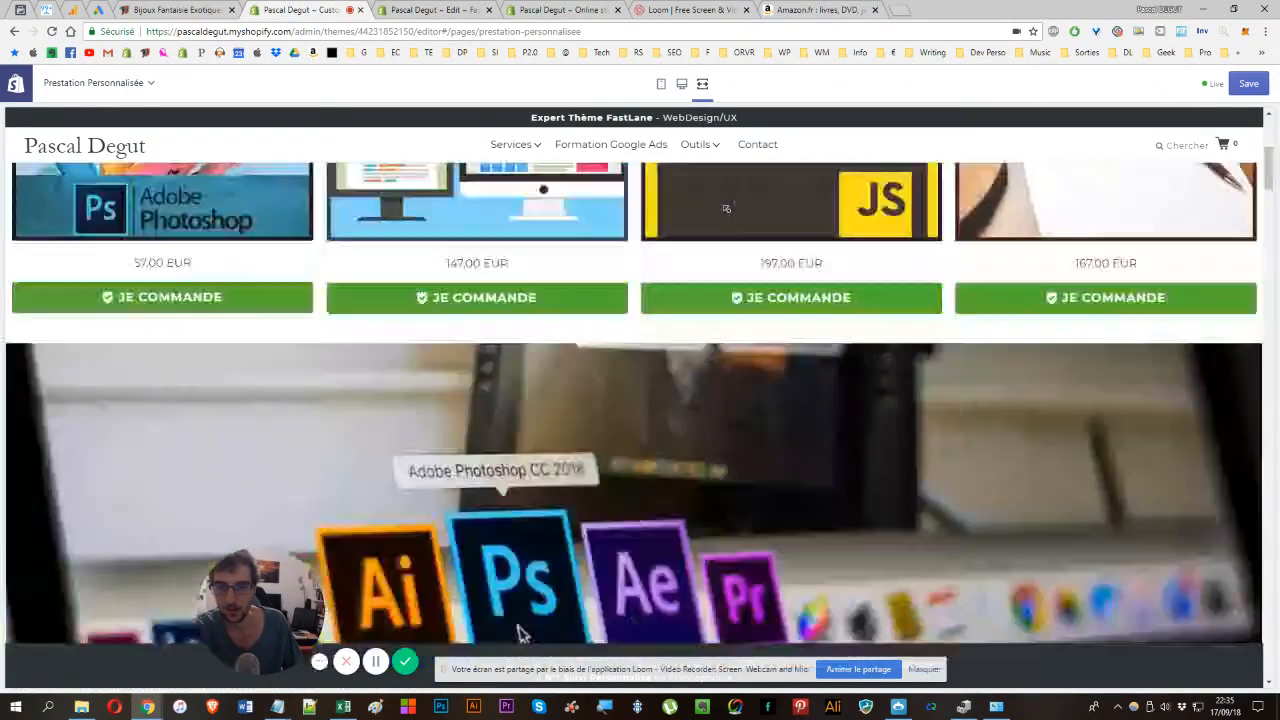
pyautogui.press('Home')
pyautogui.click(1100, 524)
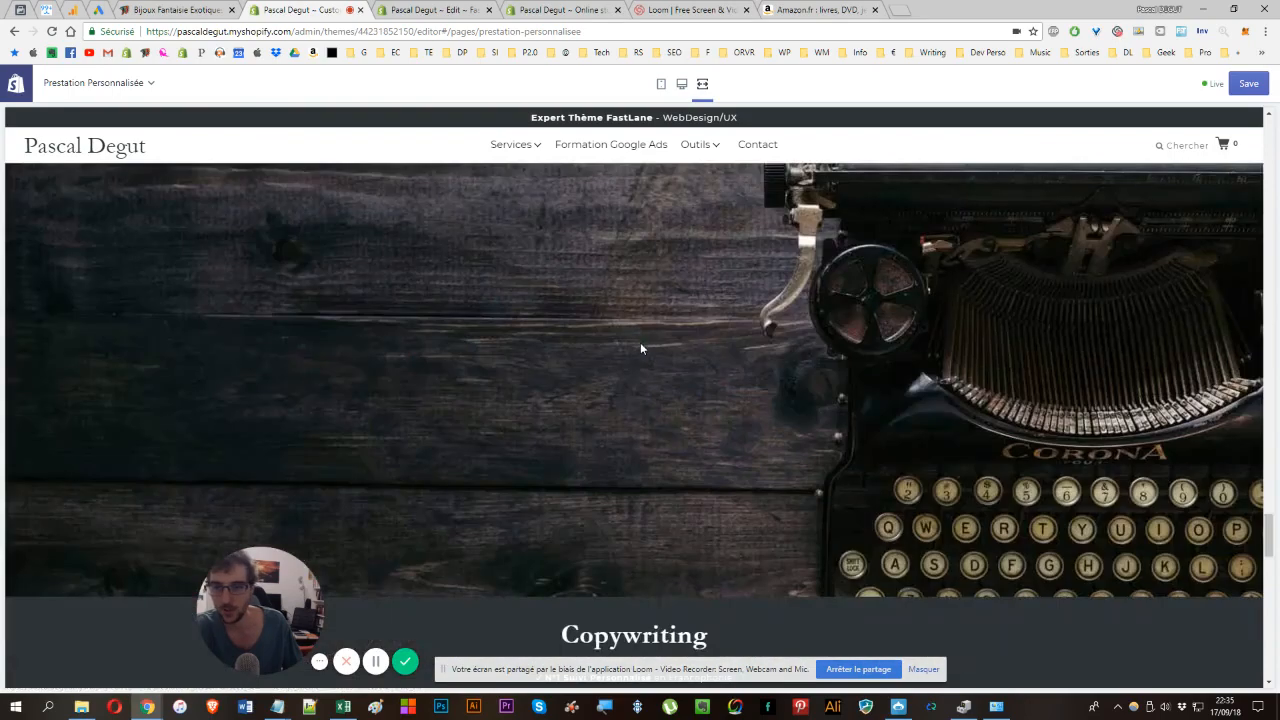
pyautogui.scroll(-10, 638, 338)
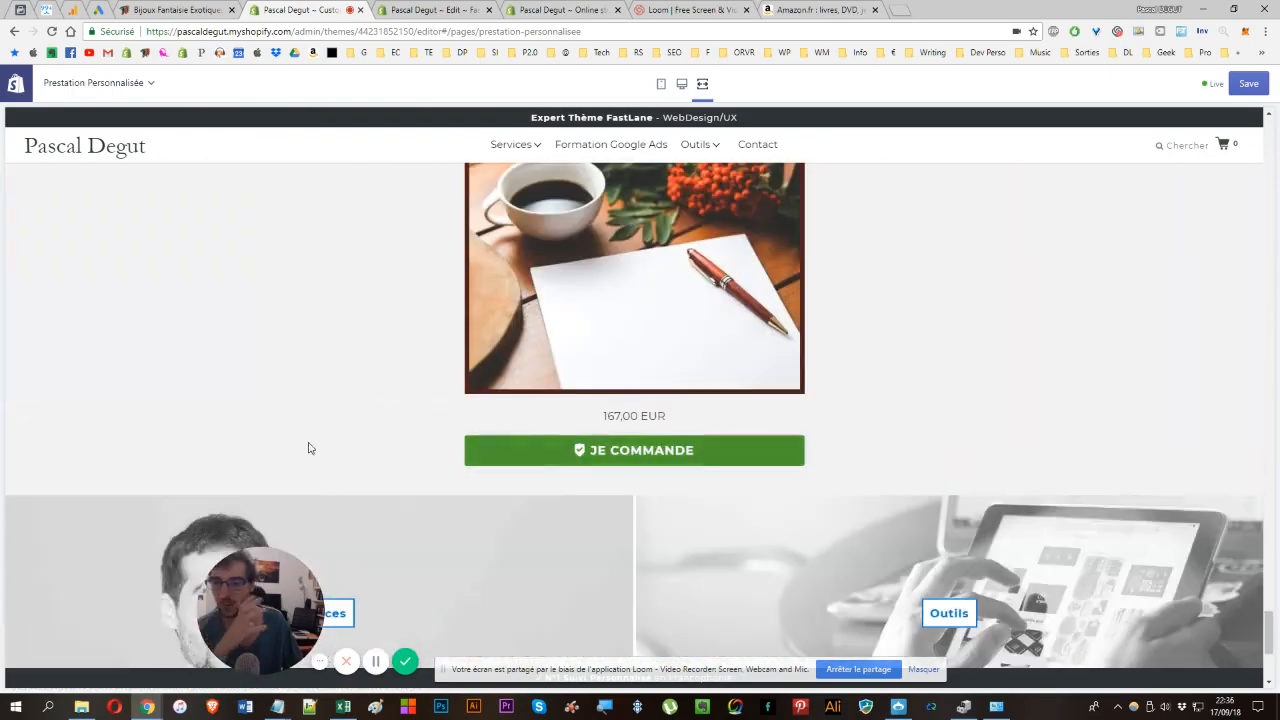
pyautogui.scroll(20, 249, 480)
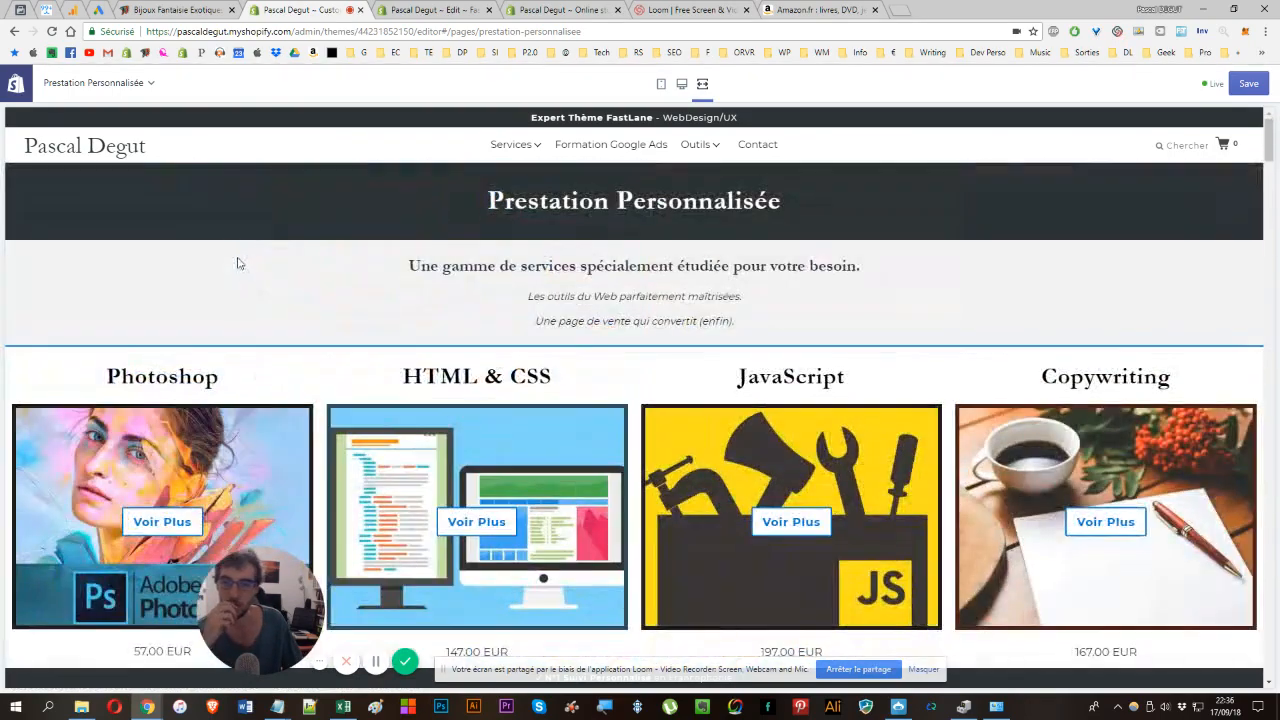
pyautogui.scroll(-1, 290, 399)
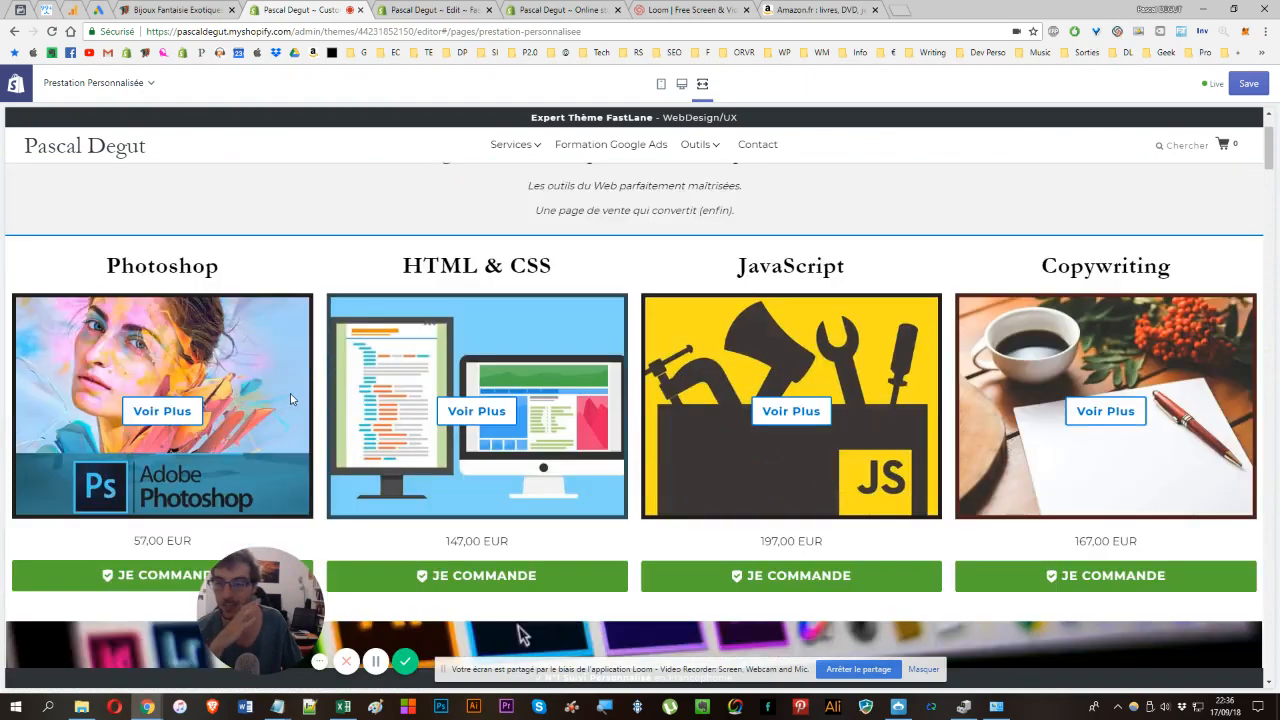
# - Examine the Photoshop section's alternating text and image blocks, selecting passages of its paragraphs and checklist
pyautogui.moveTo(233, 595); pyautogui.dragTo(43, 600)
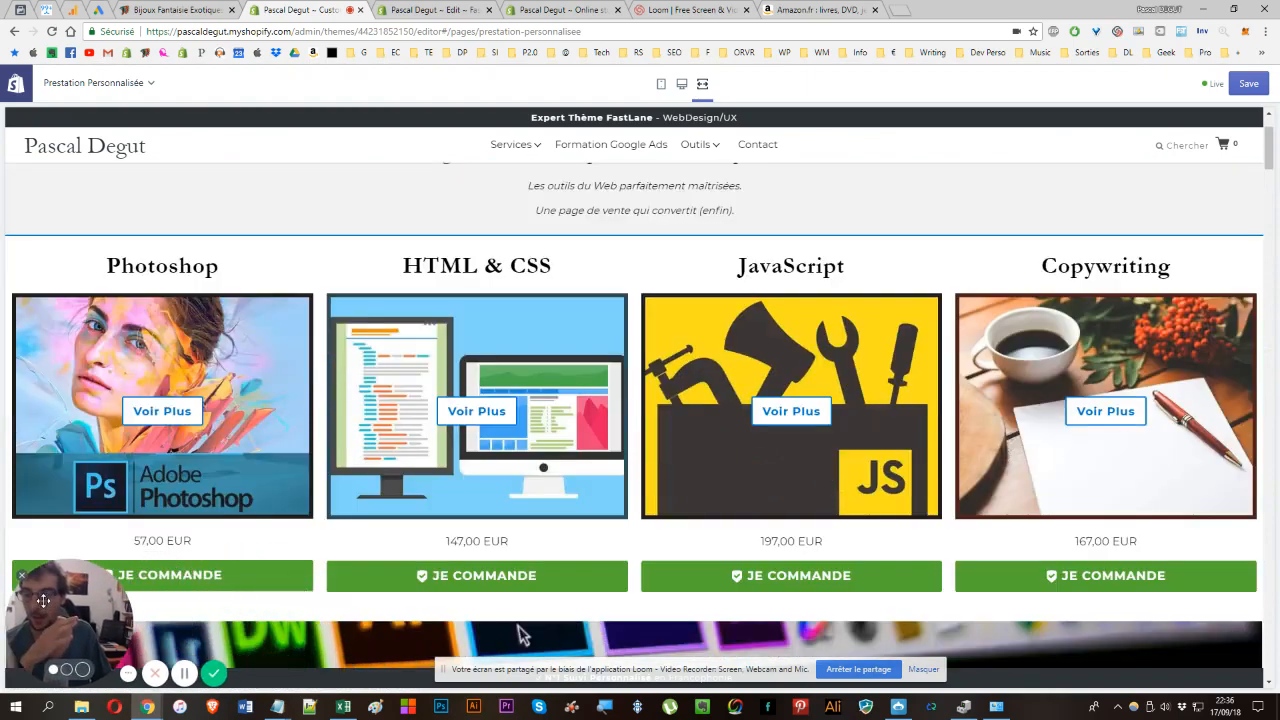
pyautogui.click(518, 634)
pyautogui.scroll(-4, 600, 346)
pyautogui.scroll(3, 436, 232)
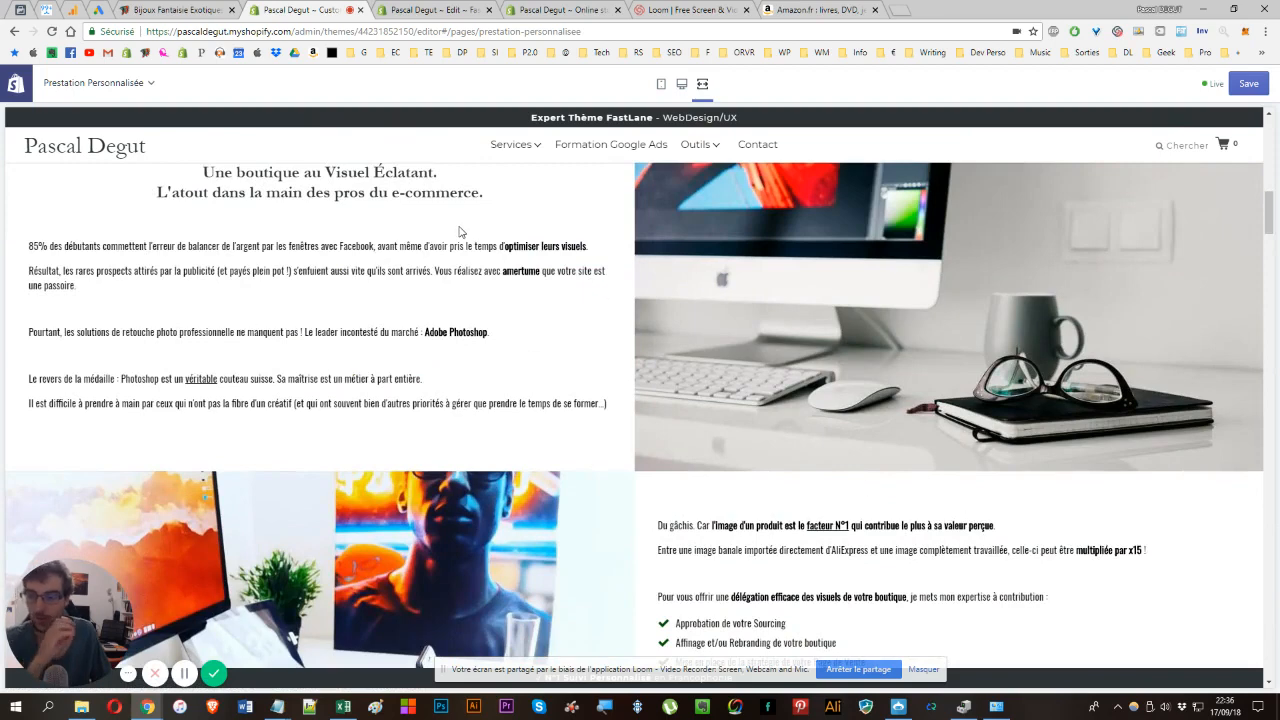
pyautogui.moveTo(5, 240); pyautogui.dragTo(671, 100)
pyautogui.scroll(-2, 451, 386)
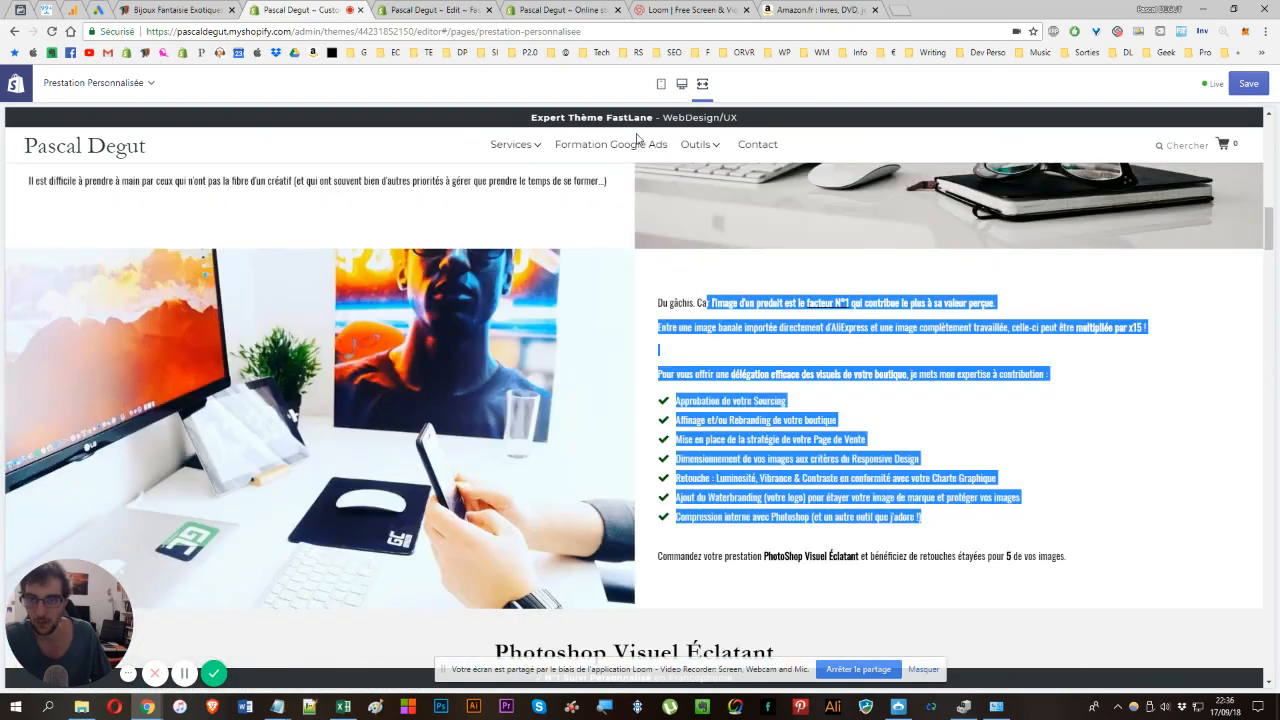
pyautogui.scroll(5, 414, 297)
pyautogui.scroll(-2, 305, 300)
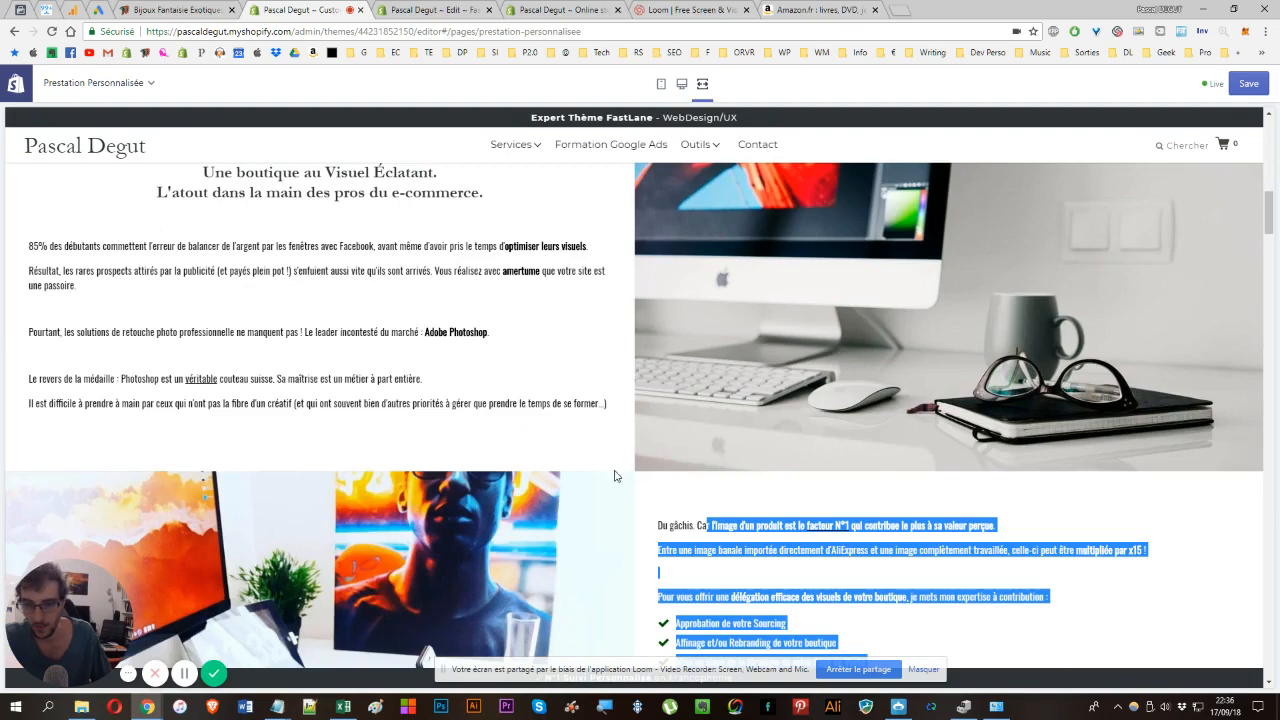
pyautogui.scroll(-7, 603, 370)
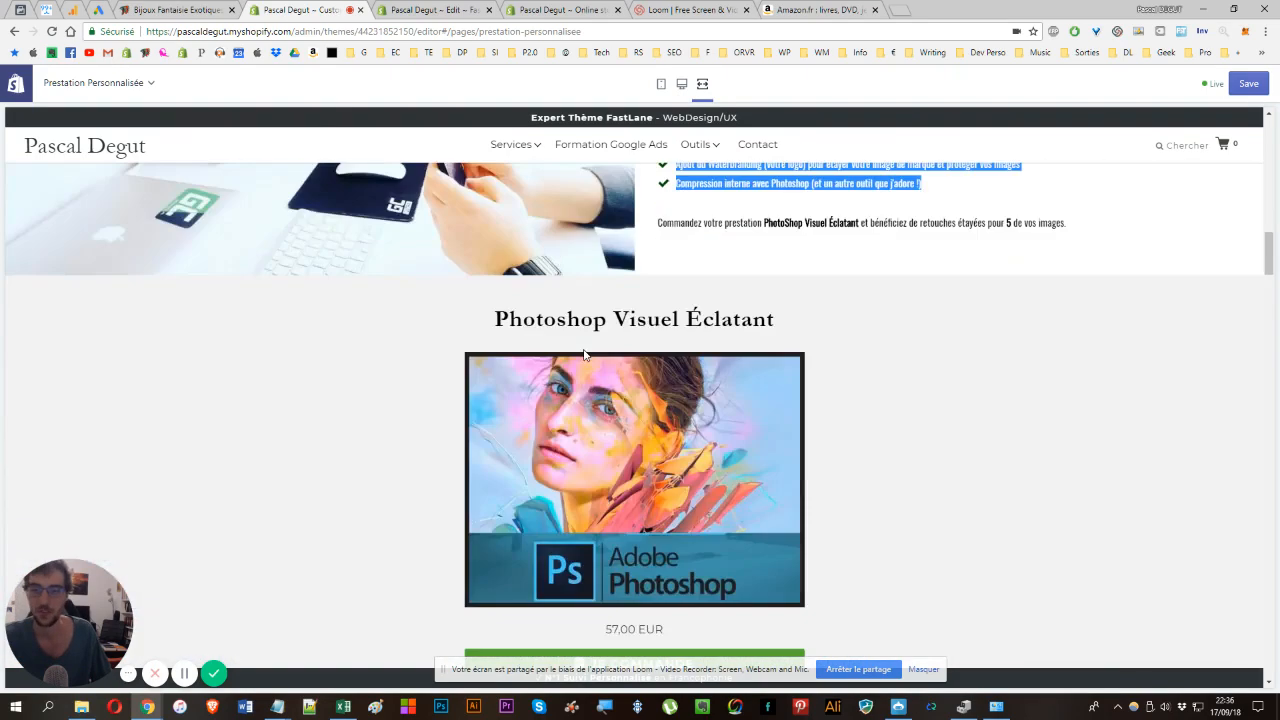
pyautogui.scroll(6, 506, 306)
pyautogui.moveTo(186, 221); pyautogui.dragTo(331, 268)
pyautogui.scroll(1, 590, 430)
pyautogui.scroll(-2, 795, 417)
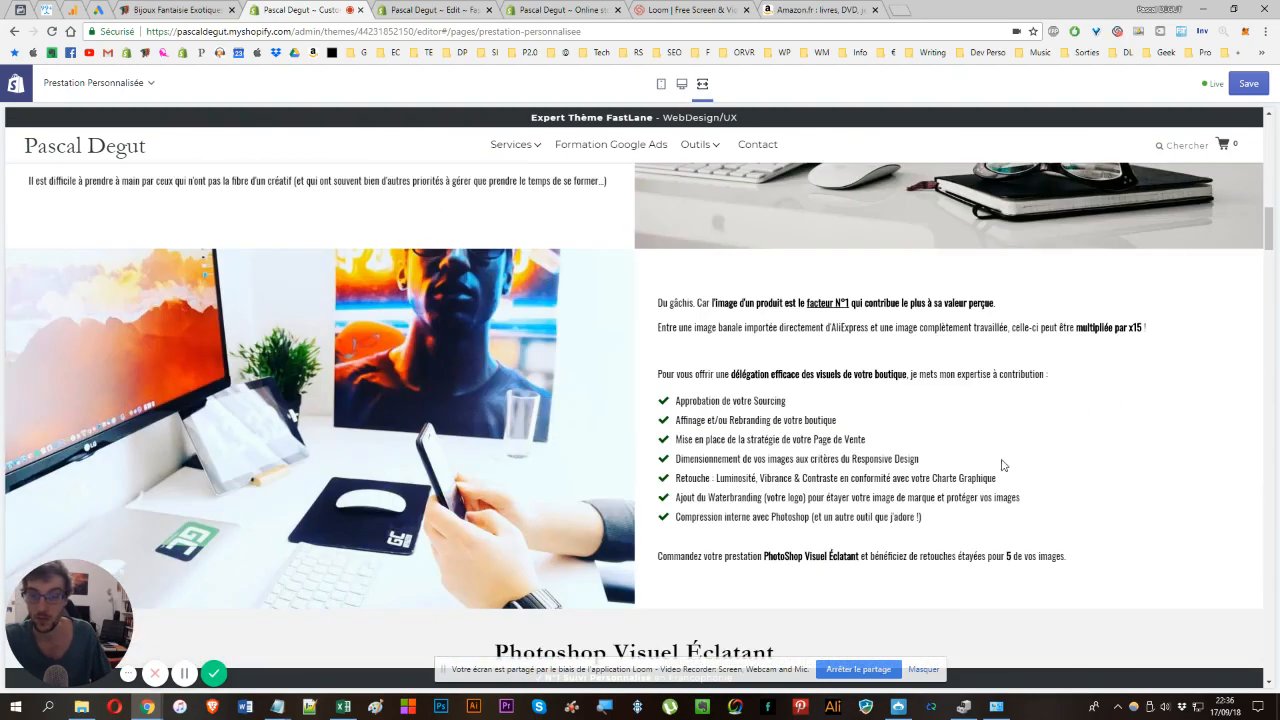
pyautogui.moveTo(1003, 465); pyautogui.dragTo(848, 470)
pyautogui.scroll(3, 633, 402)
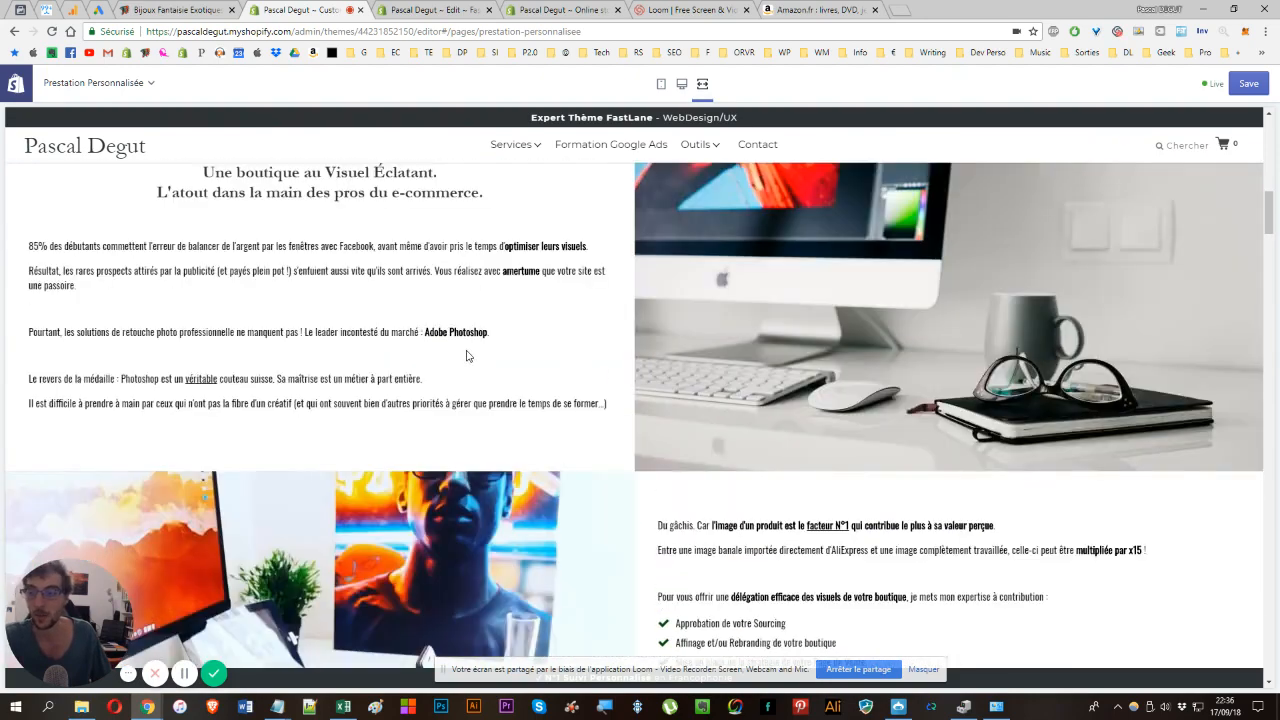
# - Switch the preview back to desktop view and open the settings of the Grid Block section holding the four service cards
pyautogui.scroll(10, 466, 352)
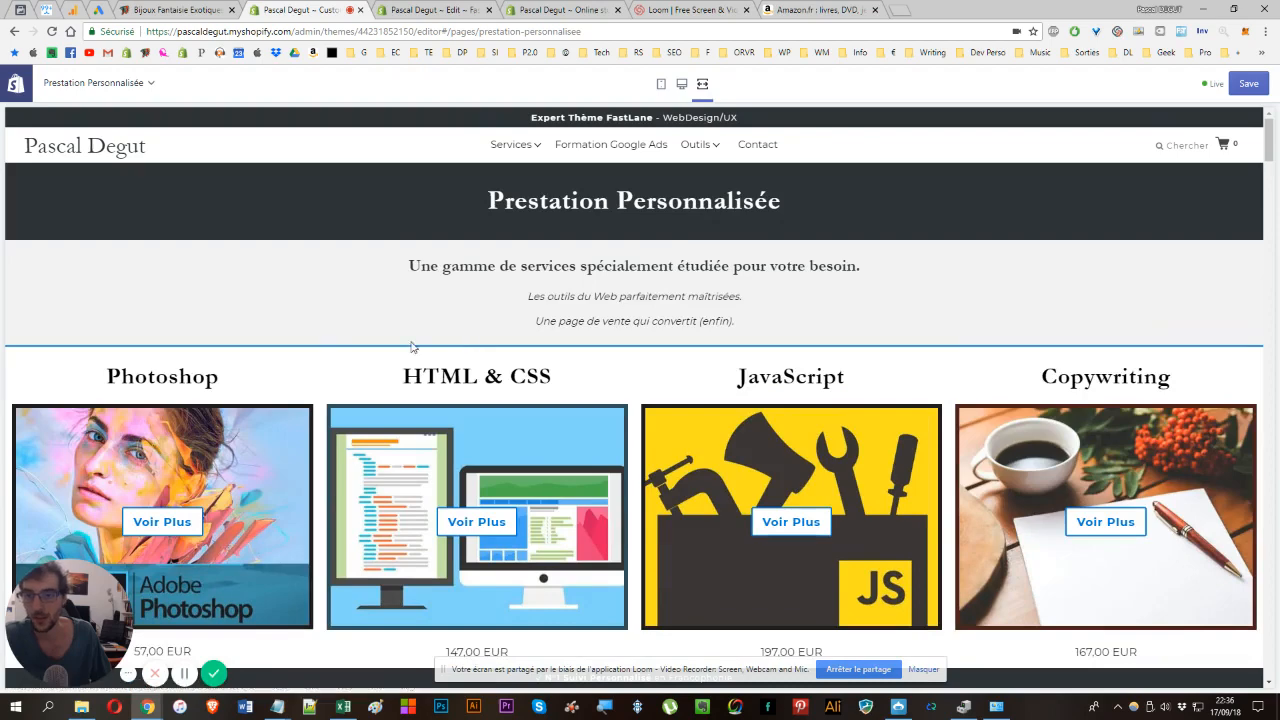
pyautogui.scroll(-1, 270, 540)
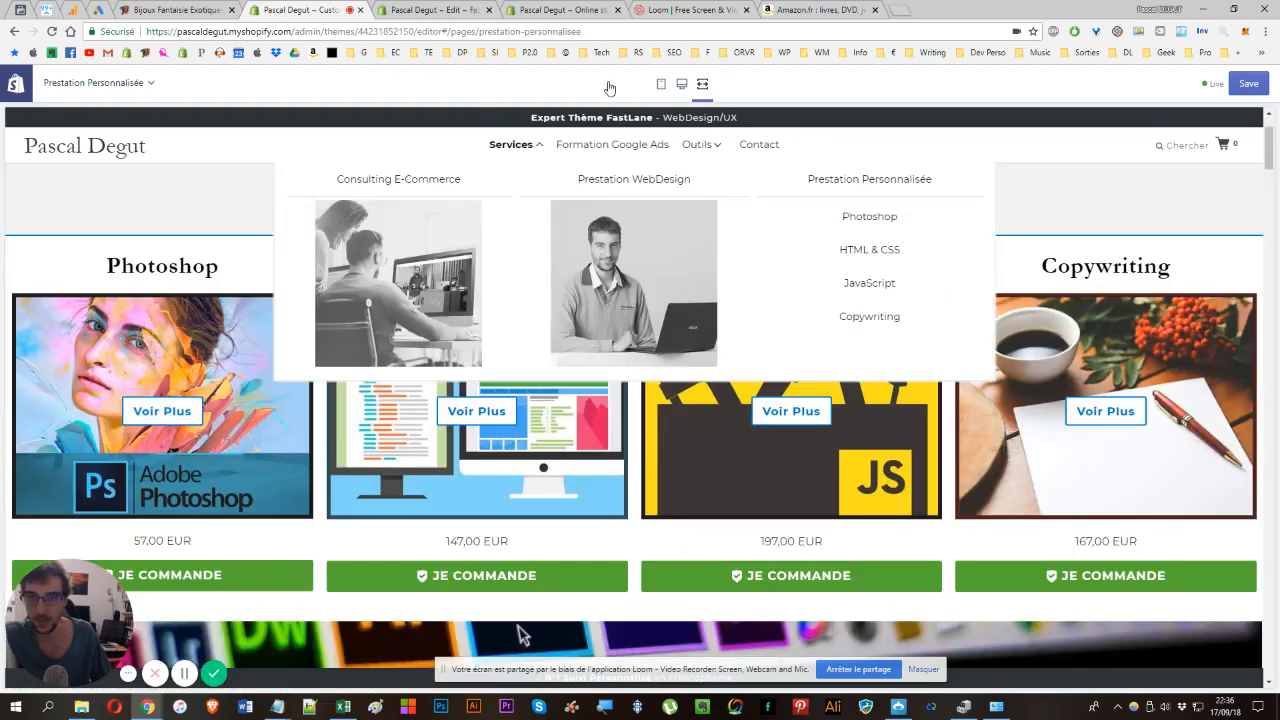
pyautogui.click(681, 84)
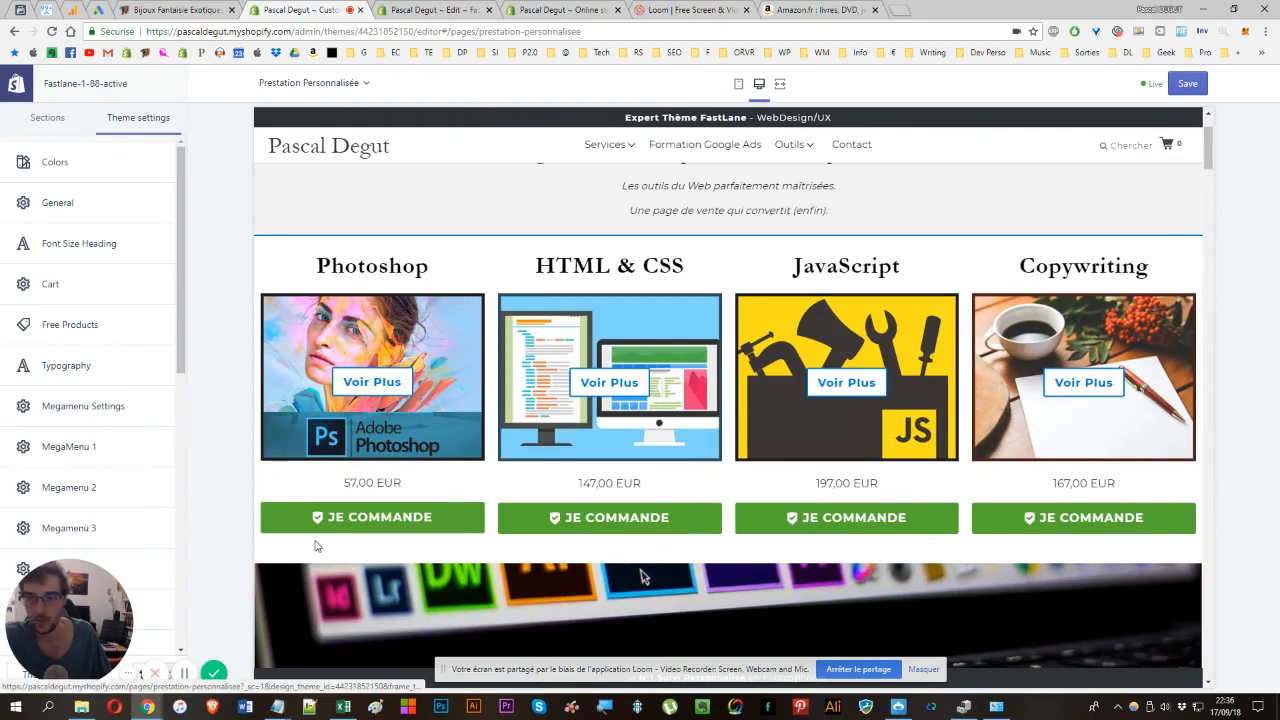
pyautogui.click(50, 128)
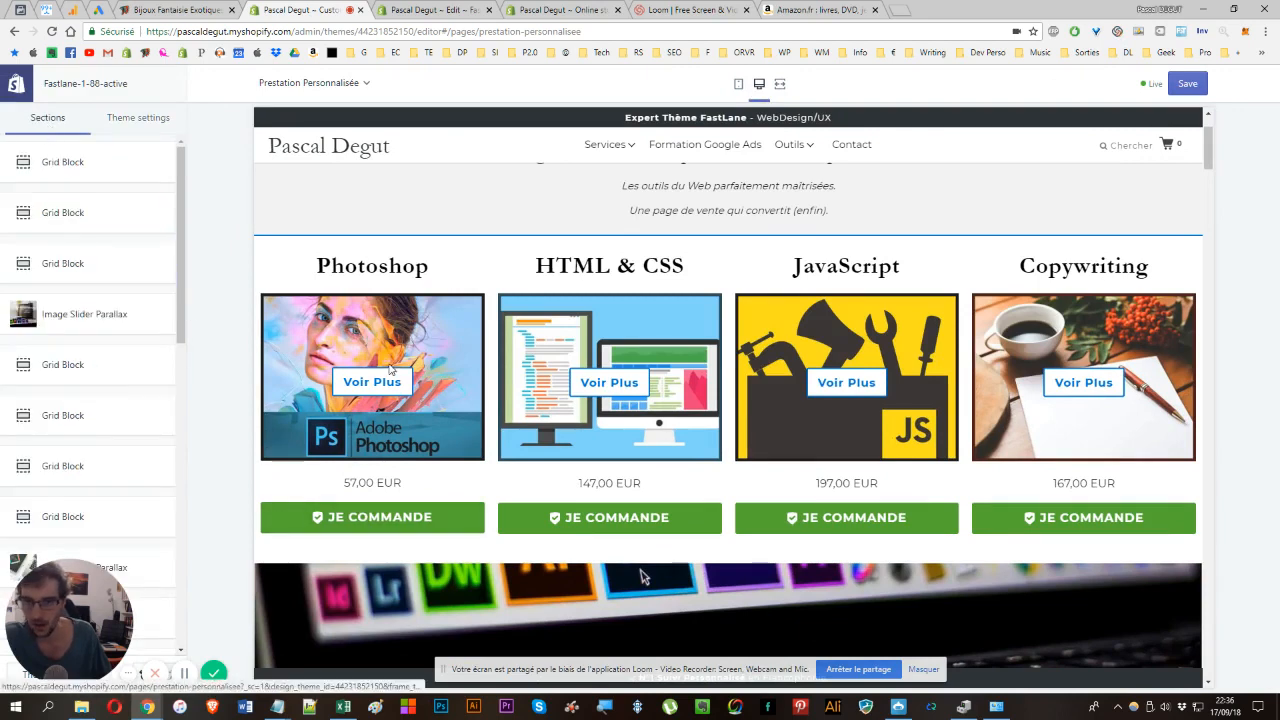
pyautogui.scroll(2, 390, 370)
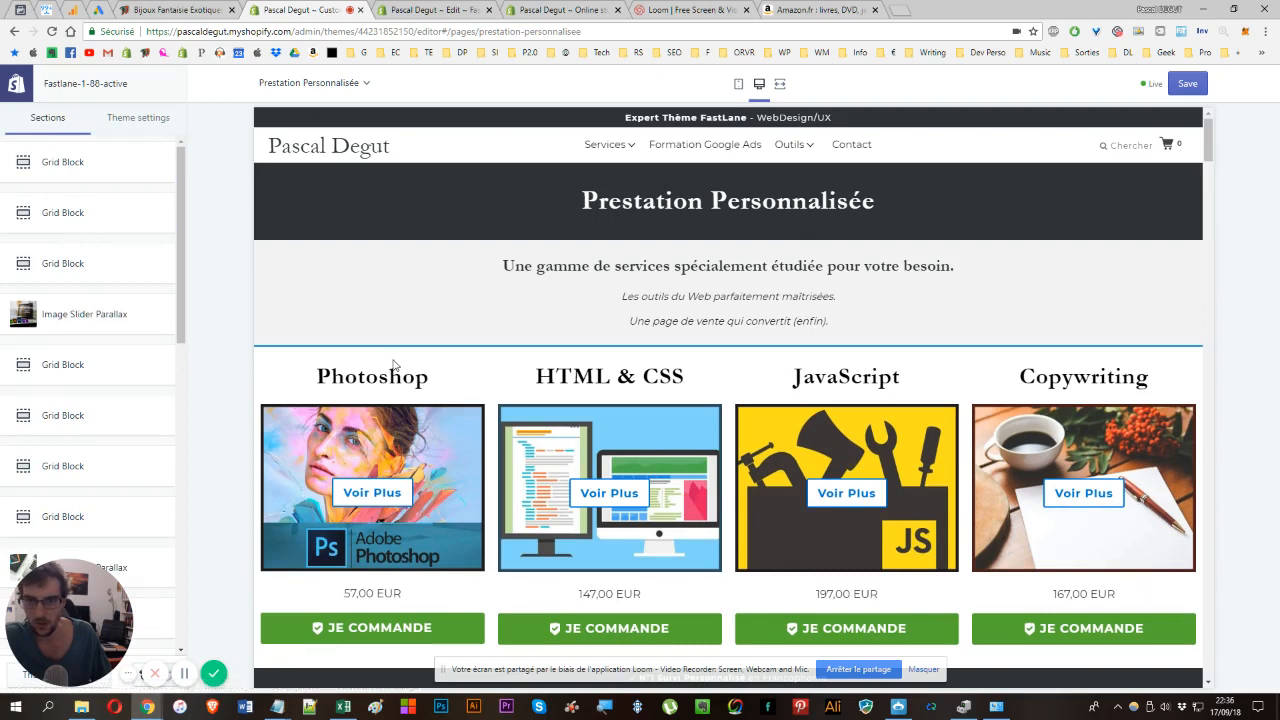
pyautogui.click(62, 263)
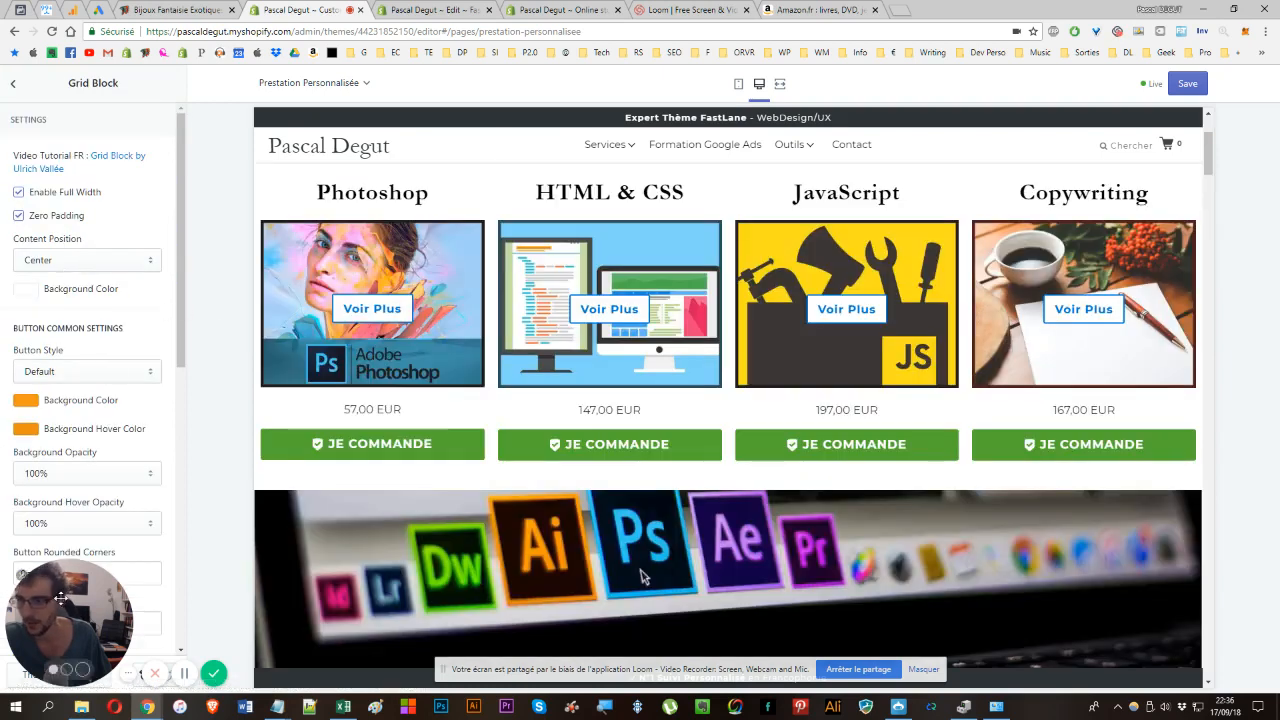
# - Examine the Grid Block's content blocks and the content types offered for adding new content
pyautogui.moveTo(65, 603); pyautogui.dragTo(267, 590)
pyautogui.scroll(-6, 93, 437)
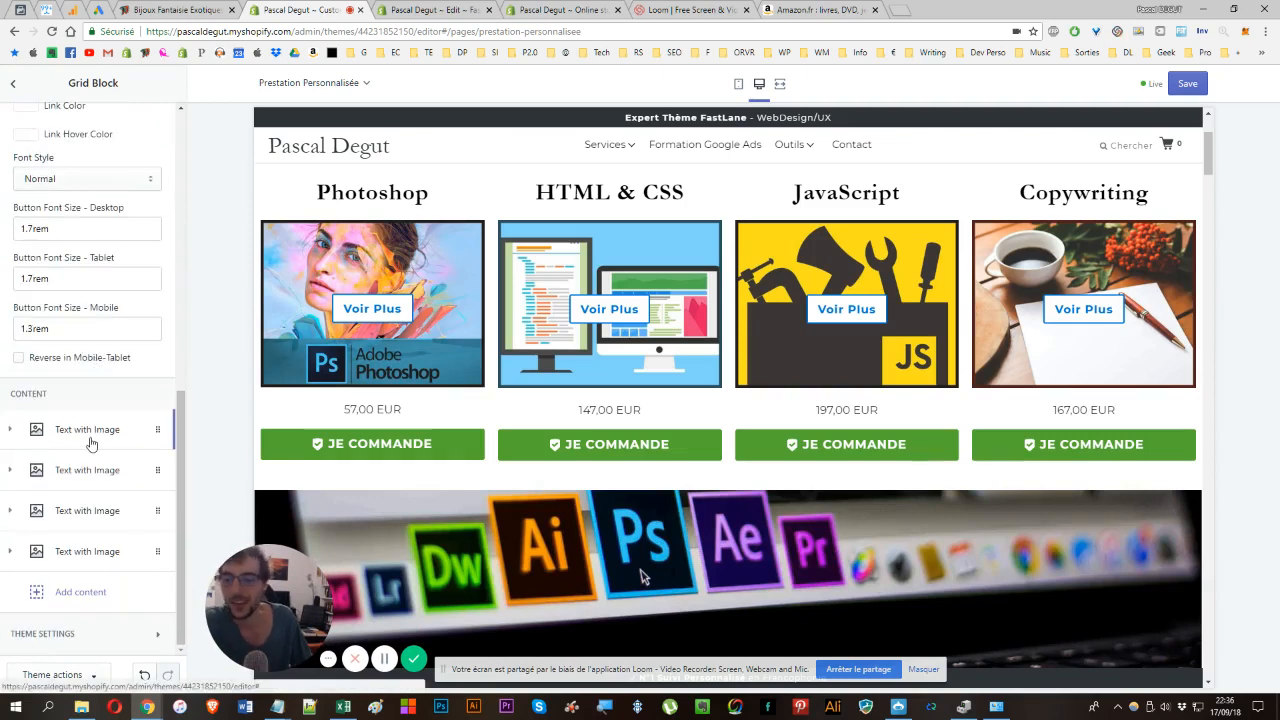
pyautogui.click(66, 592)
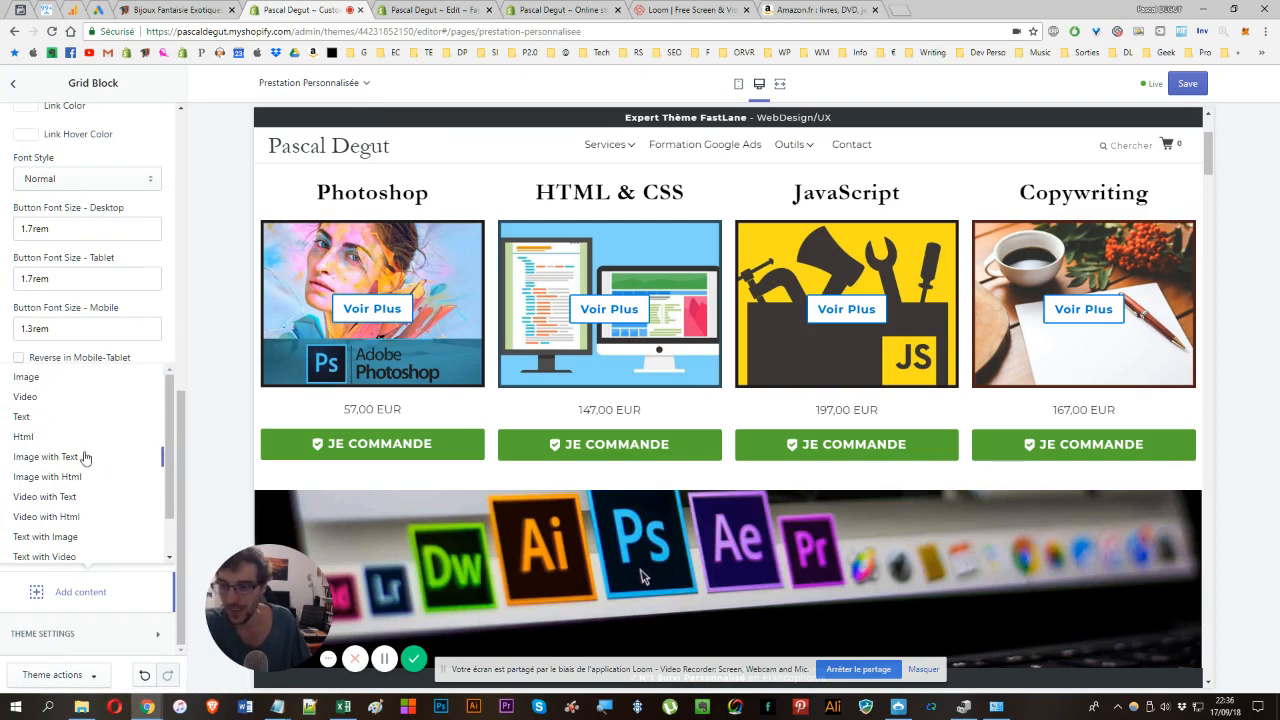
pyautogui.scroll(-1, 86, 458)
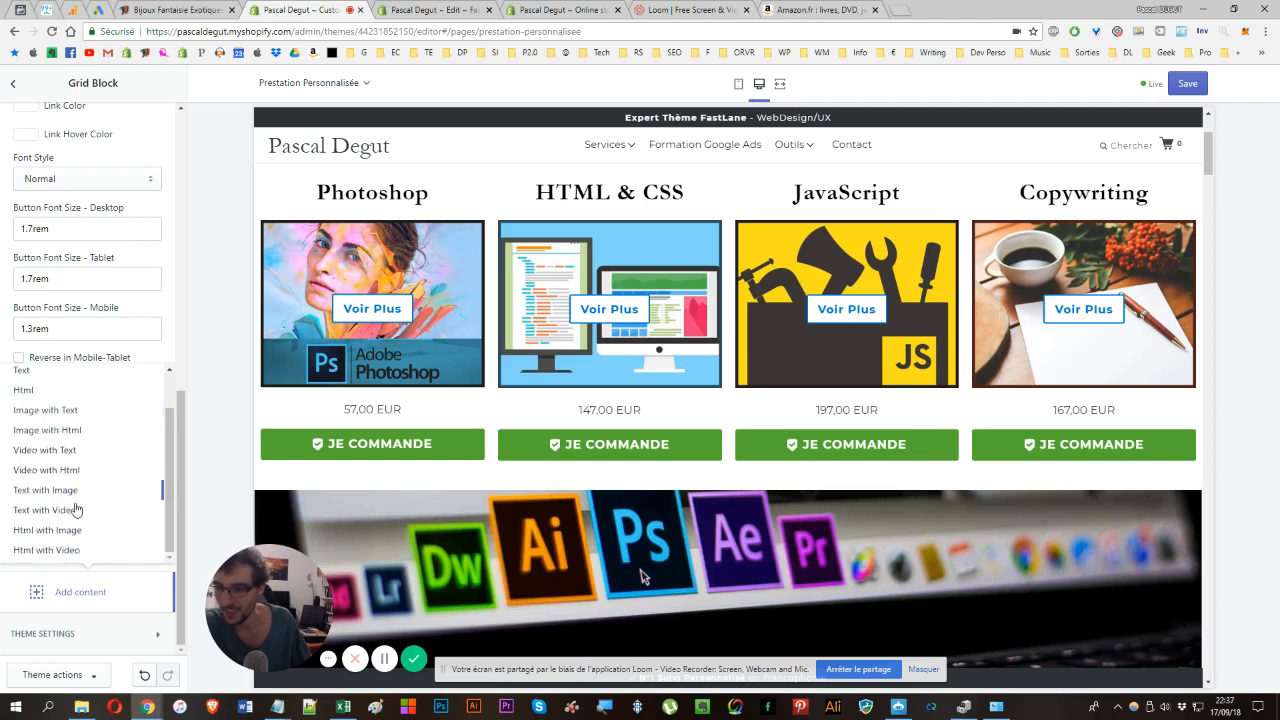
pyautogui.click(175, 483)
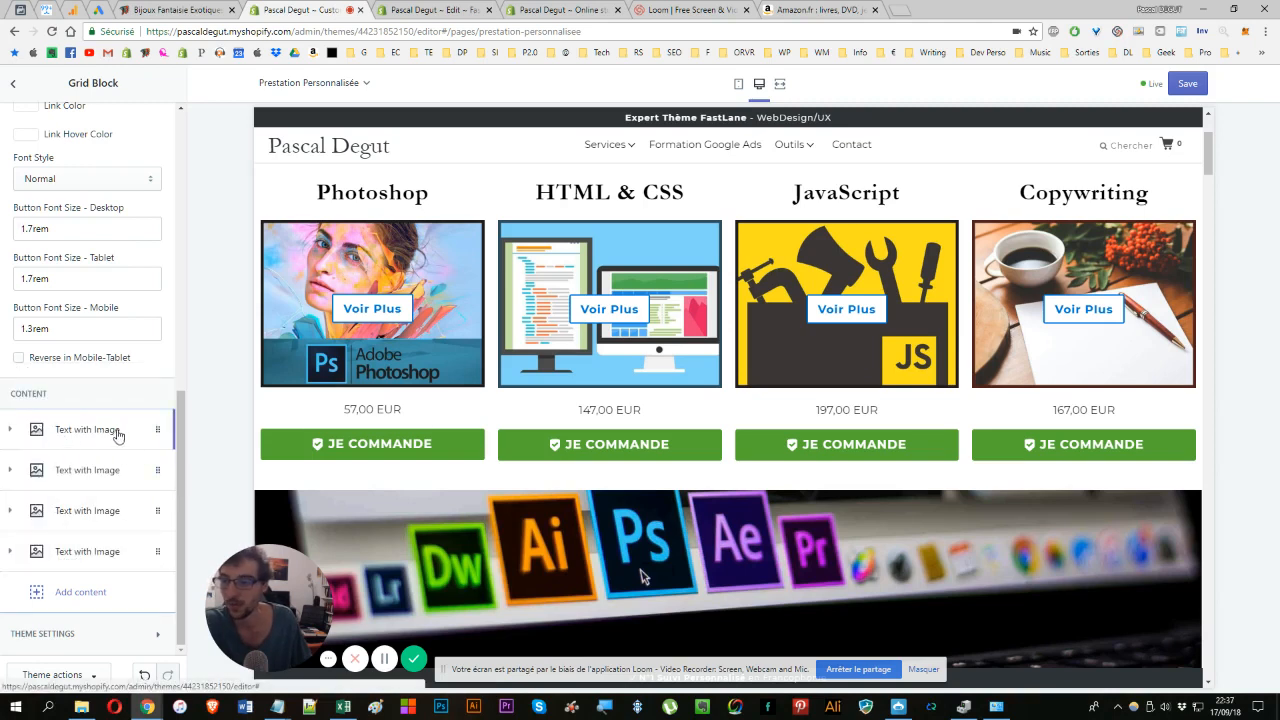
pyautogui.click(29, 595)
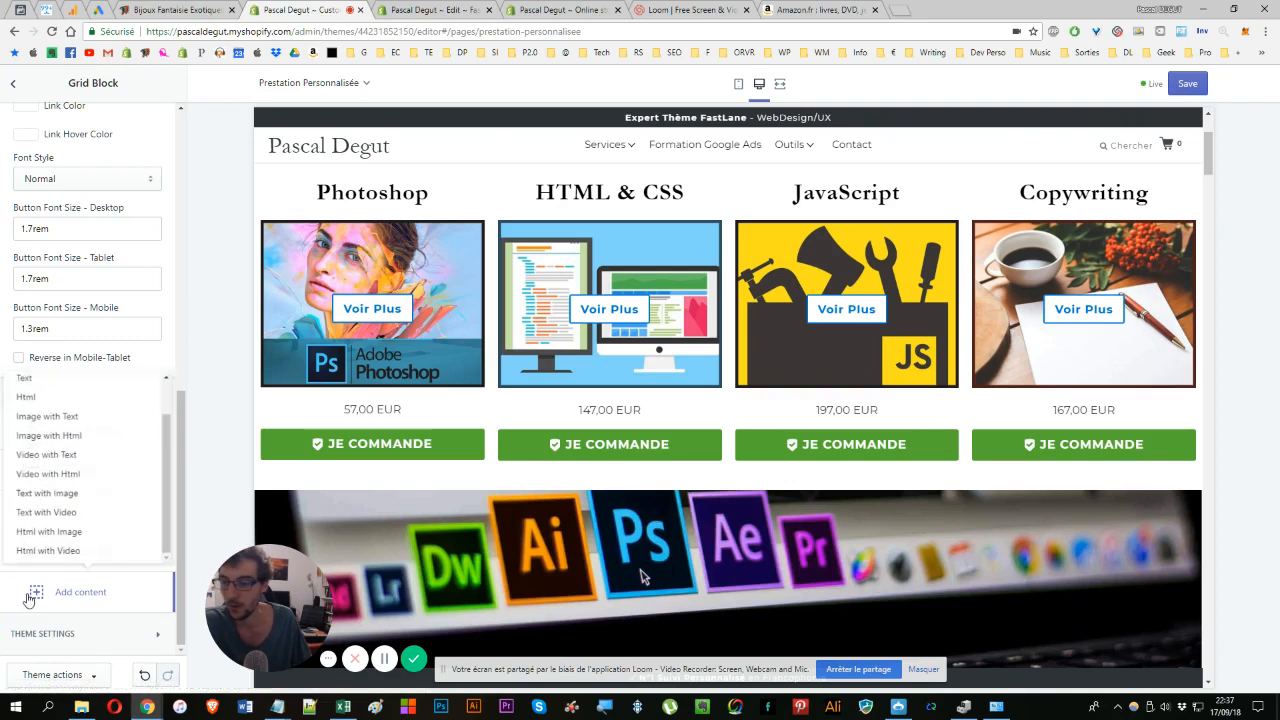
pyautogui.click(186, 533)
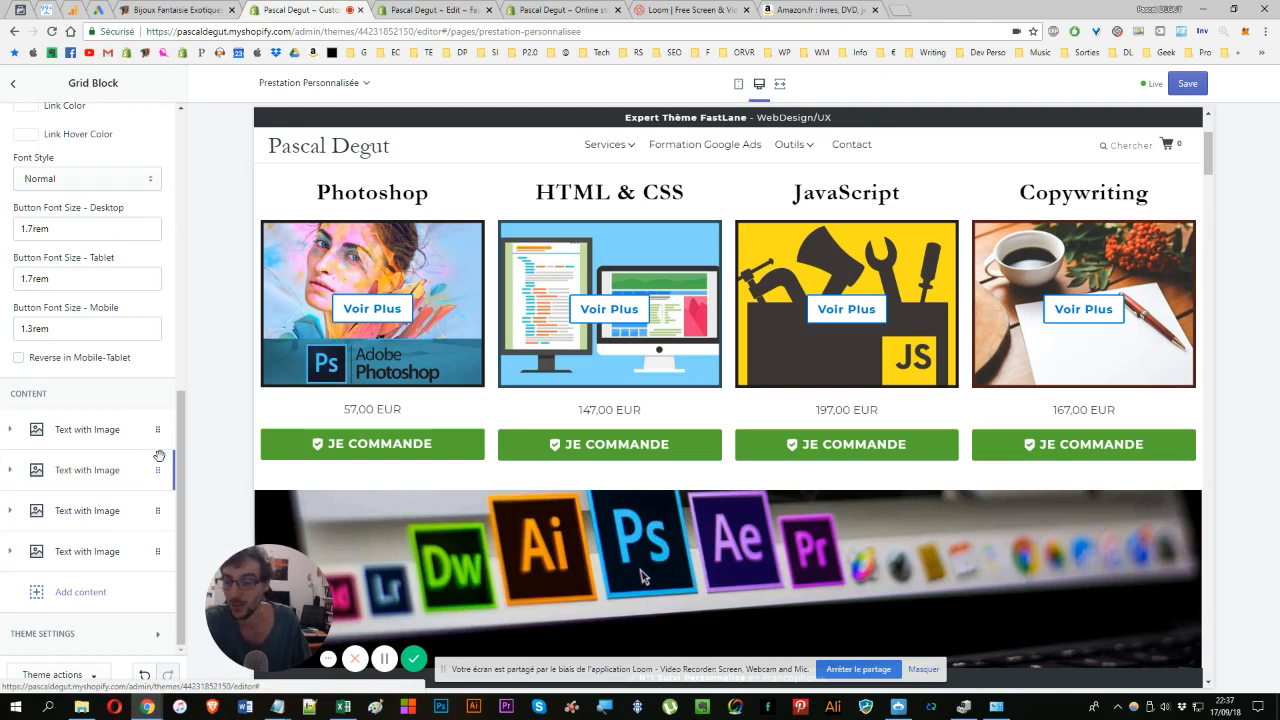
# - Highlight the Photoshop card's title, image and price in the desktop preview
pyautogui.moveTo(318, 195)
pyautogui.mouseDown()
pyautogui.moveTo(793, 248)
pyautogui.moveTo(1000, 255)
pyautogui.moveTo(990, 267)
pyautogui.moveTo(276, 232)
pyautogui.moveTo(293, 192)
pyautogui.mouseUp()
pyautogui.click(293, 192)
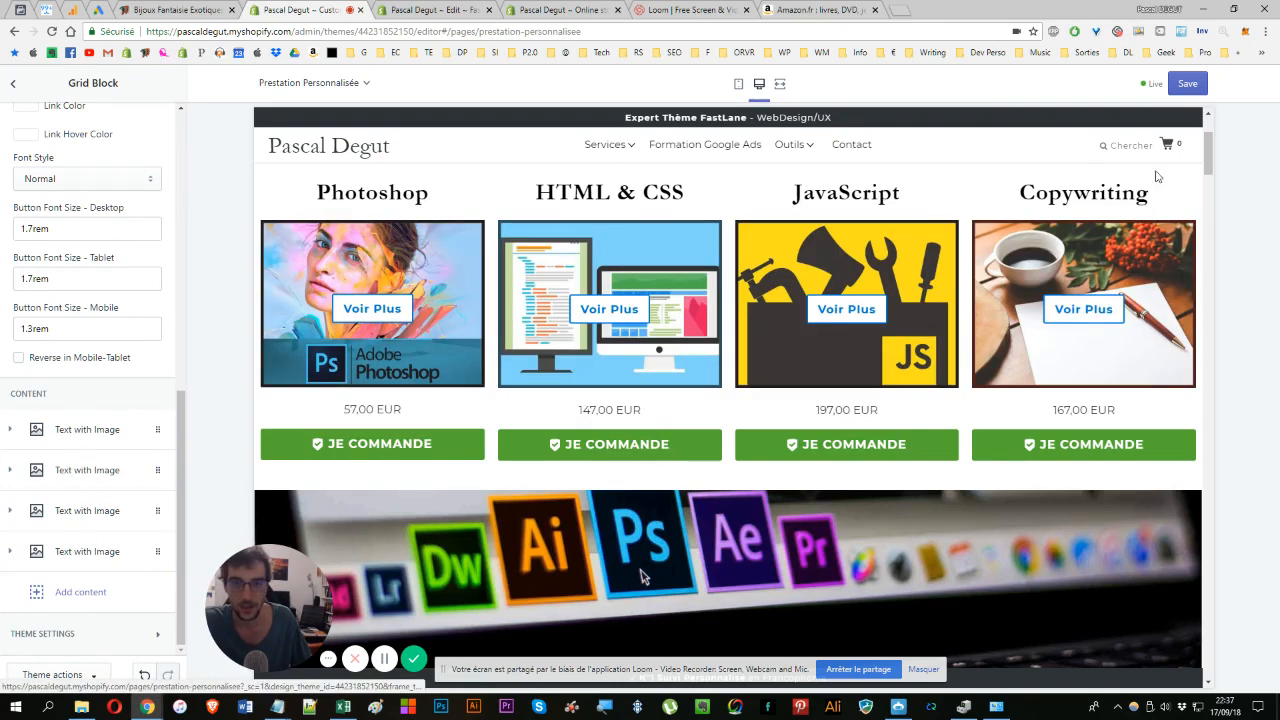
pyautogui.moveTo(310, 176); pyautogui.dragTo(450, 373)
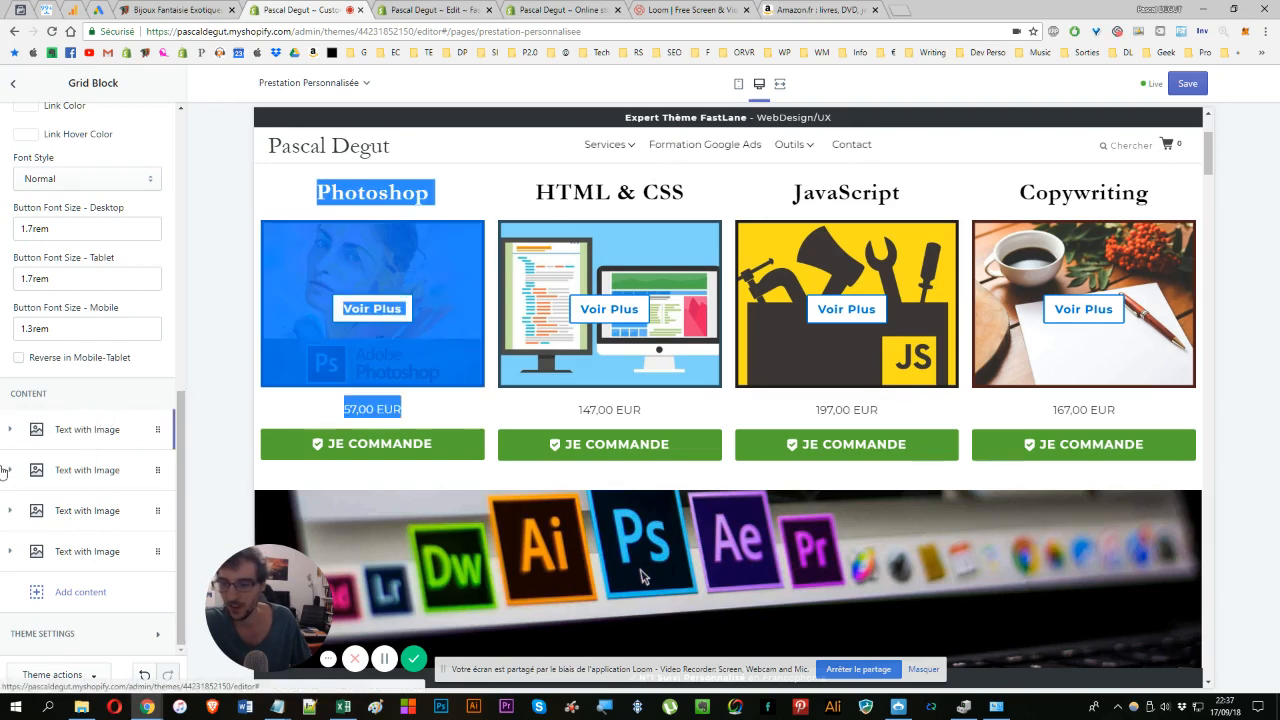
# - Switch the preview to mobile view and look over how the Photoshop and HTML & CSS cards stack
pyautogui.click(738, 84)
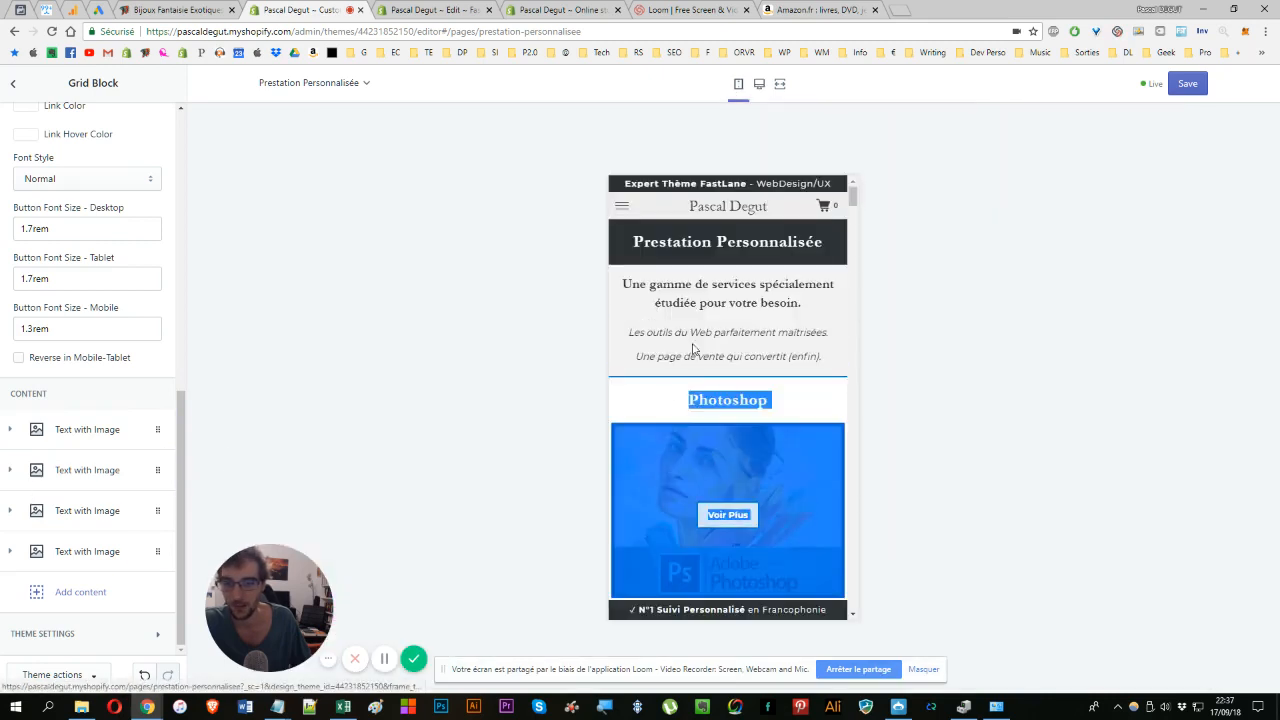
pyautogui.scroll(1, 650, 262)
pyautogui.click(651, 285)
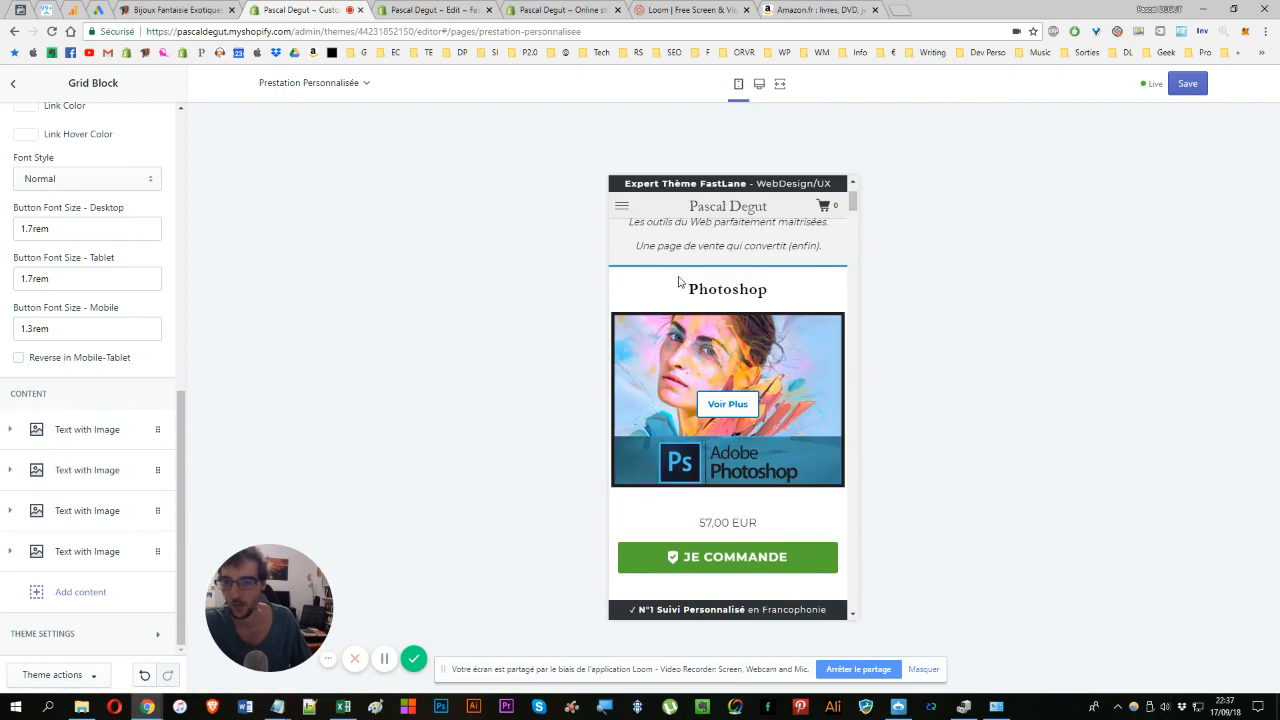
pyautogui.doubleClick(698, 283)
pyautogui.scroll(-1, 716, 283)
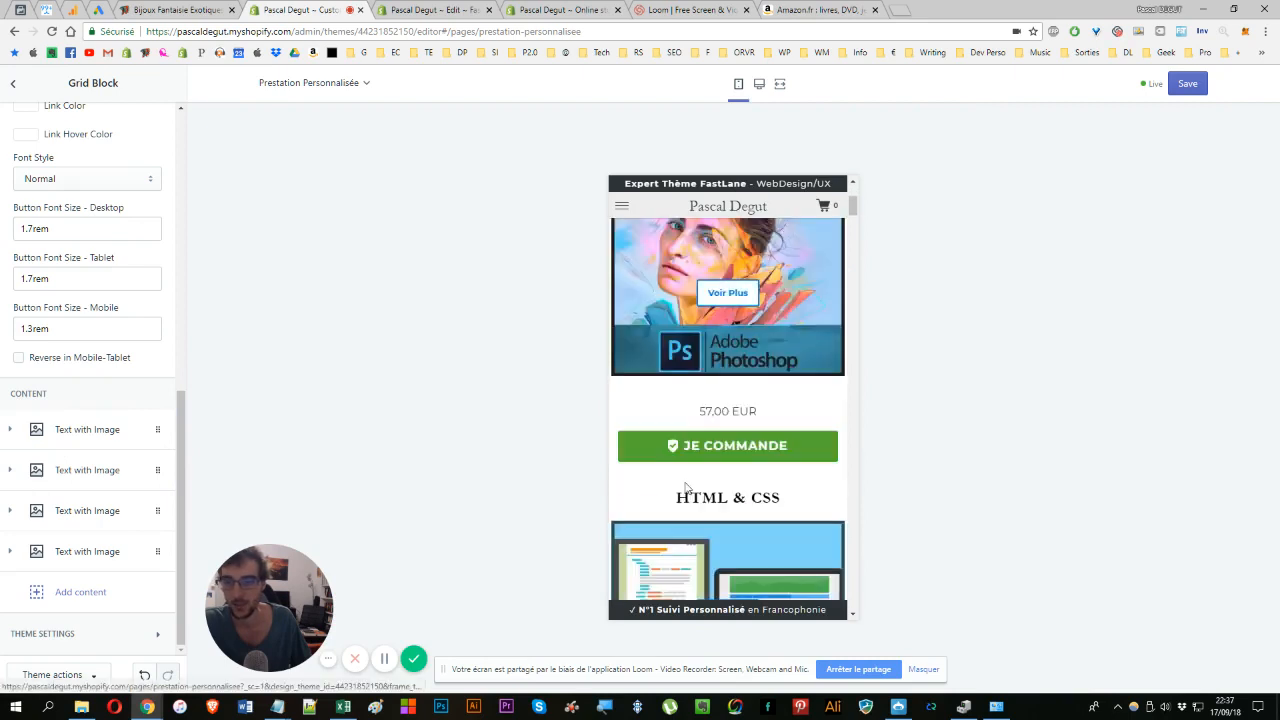
pyautogui.scroll(-2, 760, 353)
pyautogui.moveTo(690, 277); pyautogui.dragTo(748, 277)
pyautogui.scroll(2, 618, 346)
pyautogui.scroll(2, 618, 346)
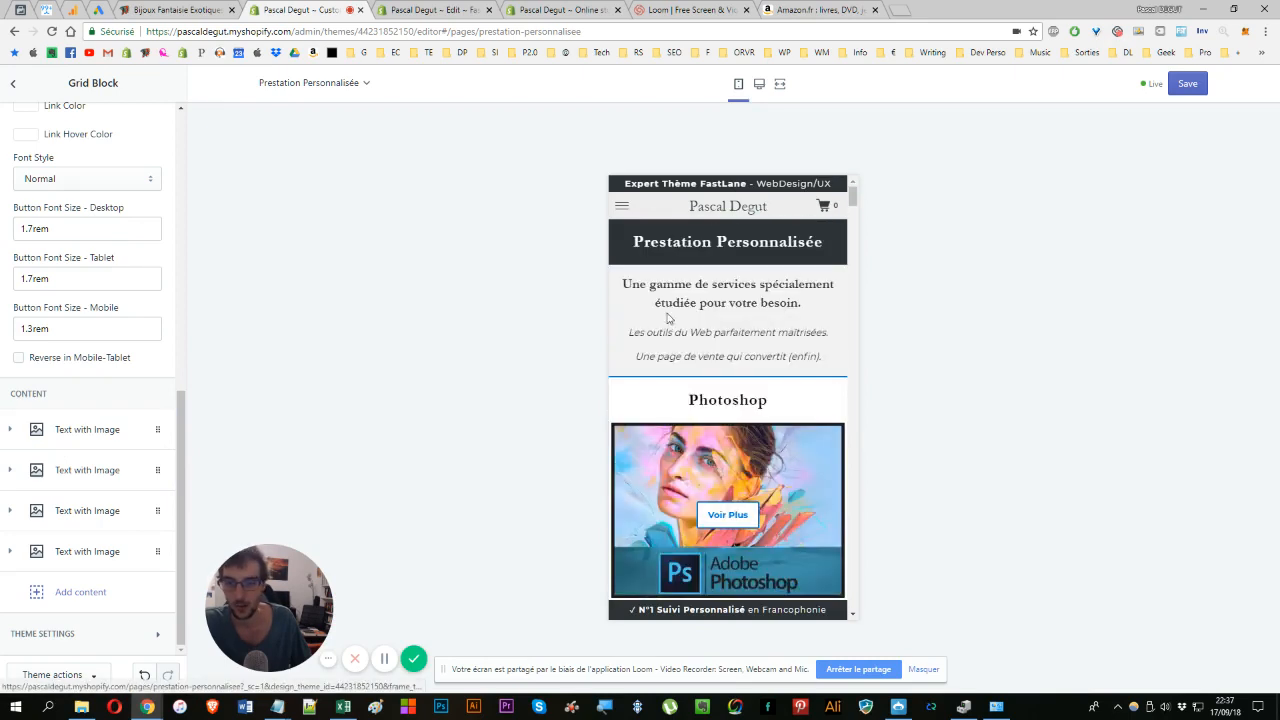
# - Highlight the Photoshop, HTML & CSS and JavaScript cards in turn in the mobile preview
pyautogui.doubleClick(752, 408)
pyautogui.scroll(-1, 752, 414)
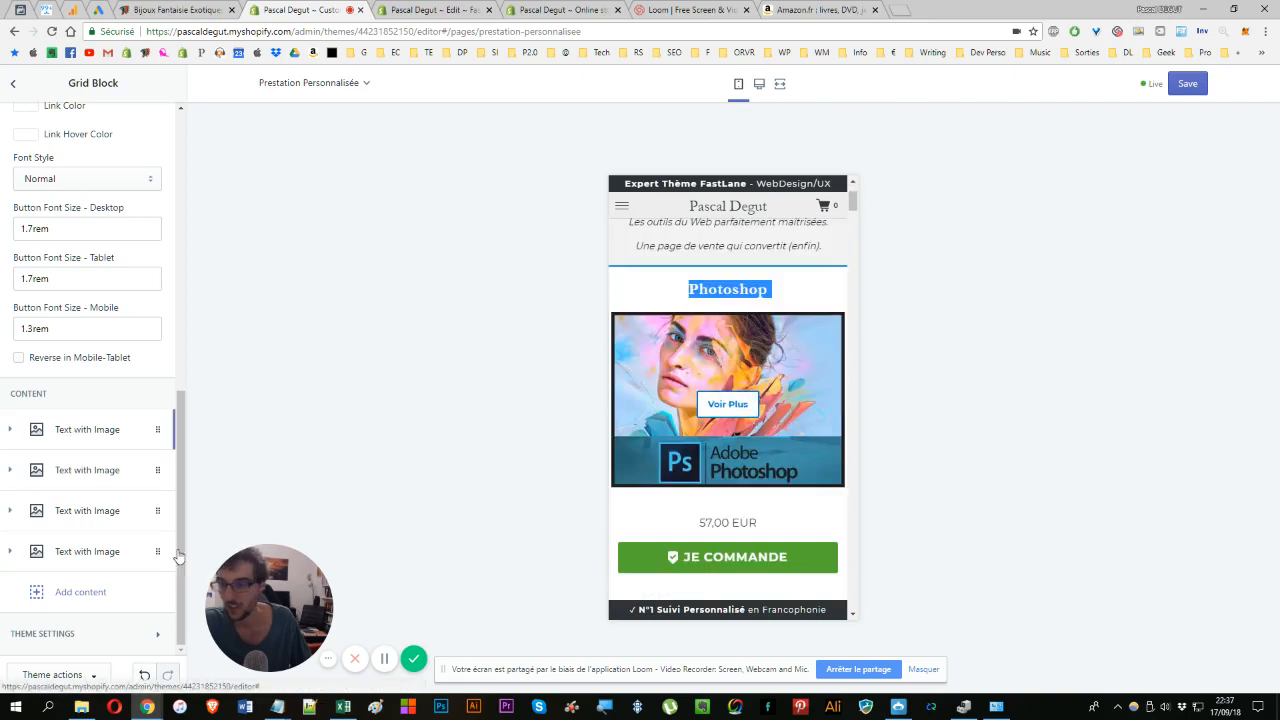
pyautogui.moveTo(648, 288); pyautogui.dragTo(797, 400)
pyautogui.scroll(-3, 797, 400)
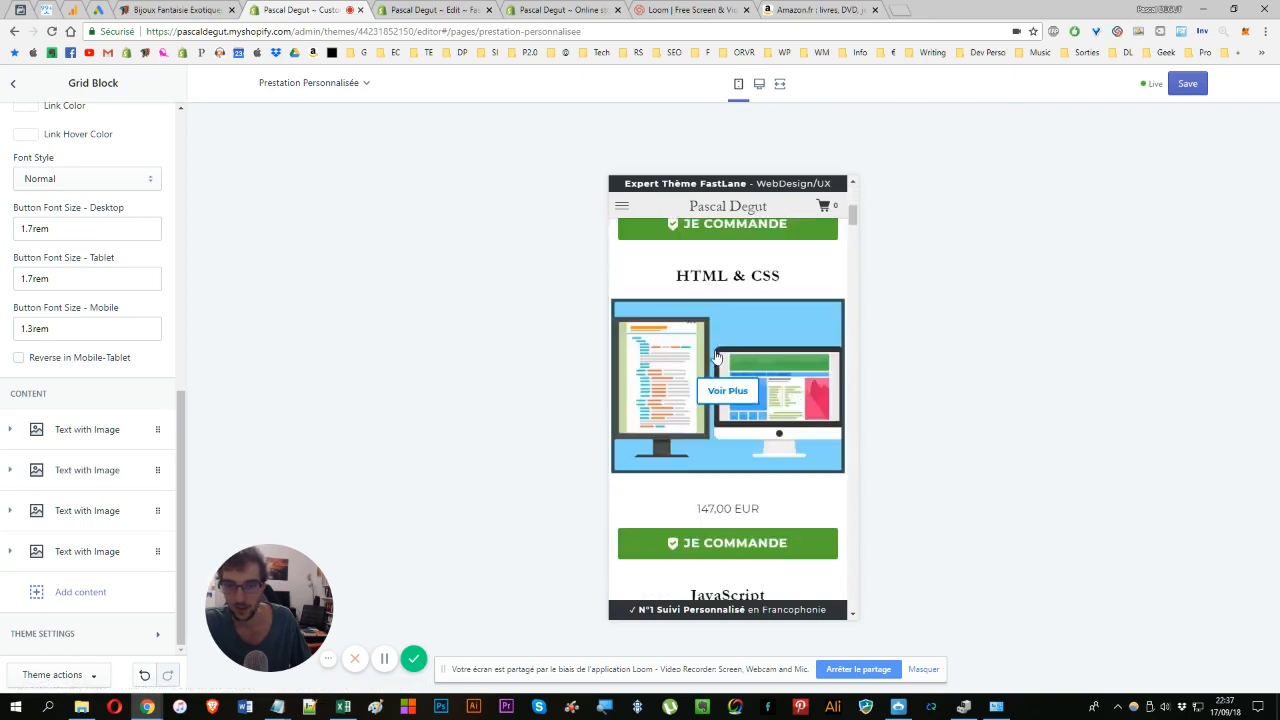
pyautogui.moveTo(652, 275); pyautogui.dragTo(799, 369)
pyautogui.scroll(-2, 677, 290)
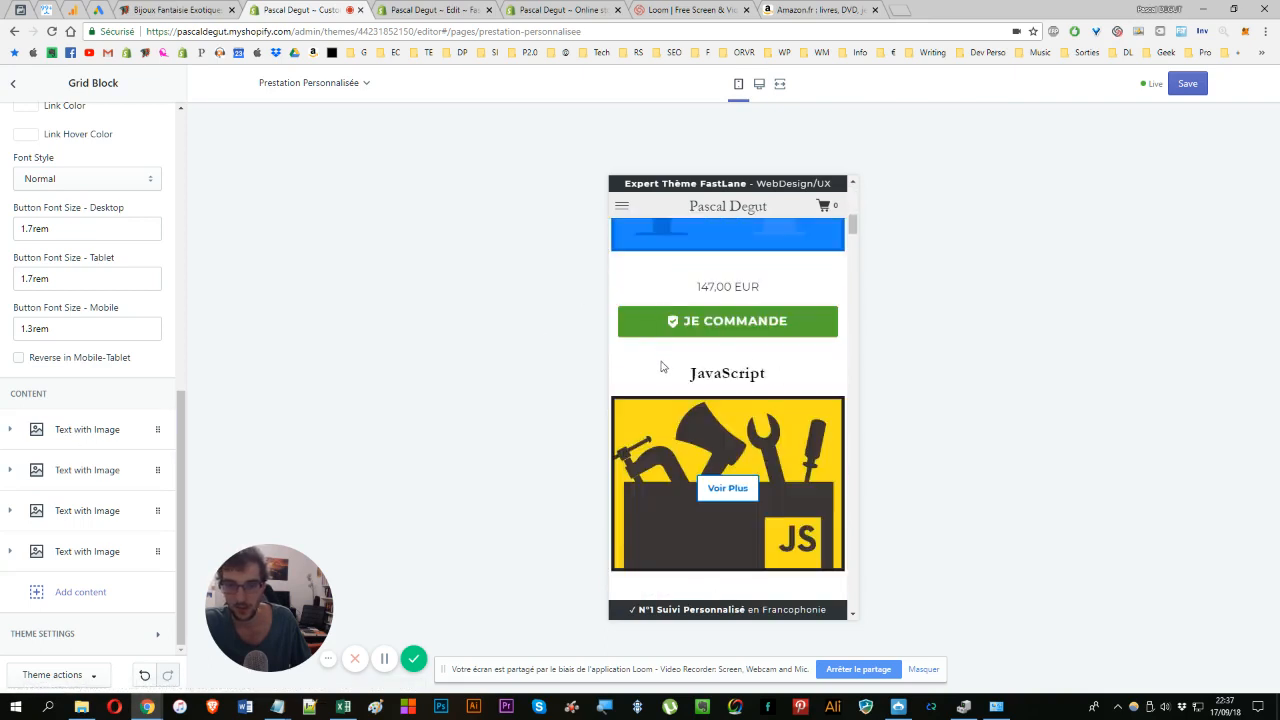
pyautogui.moveTo(660, 367); pyautogui.dragTo(780, 437)
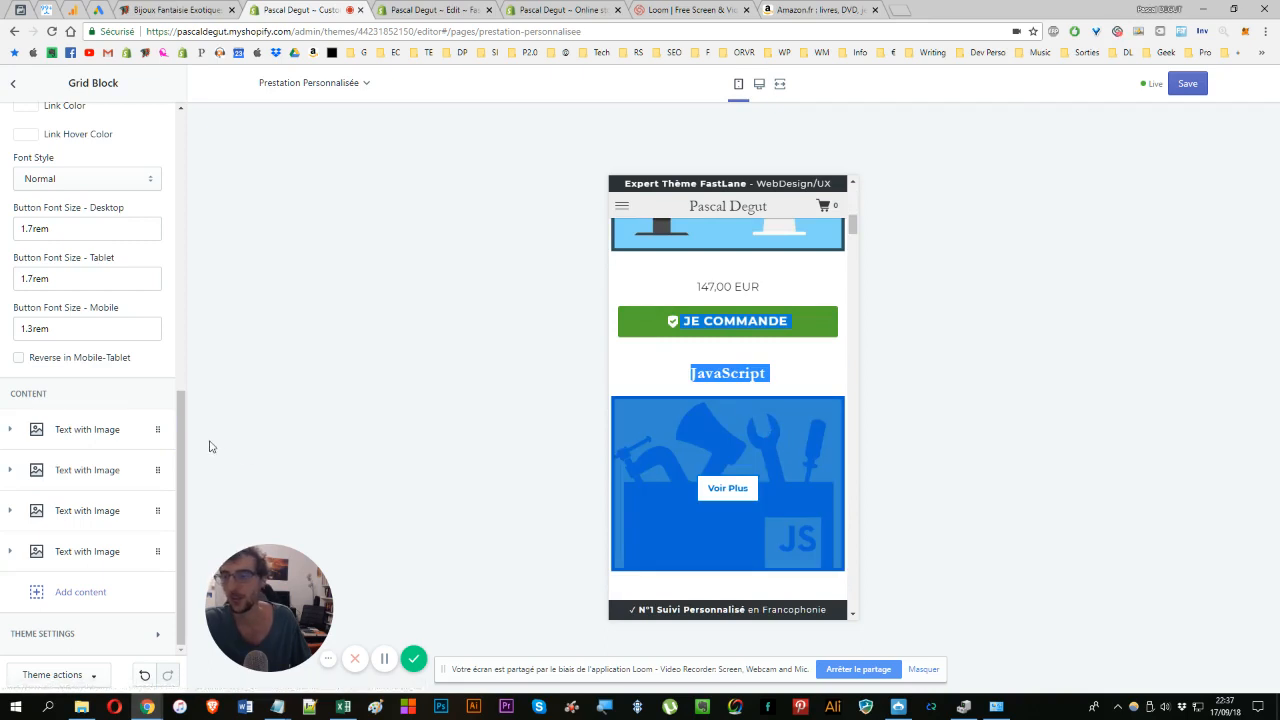
# - Go back to the Photoshop card in the mobile preview, highlight it and look over the cards below it again
pyautogui.scroll(6, 790, 418)
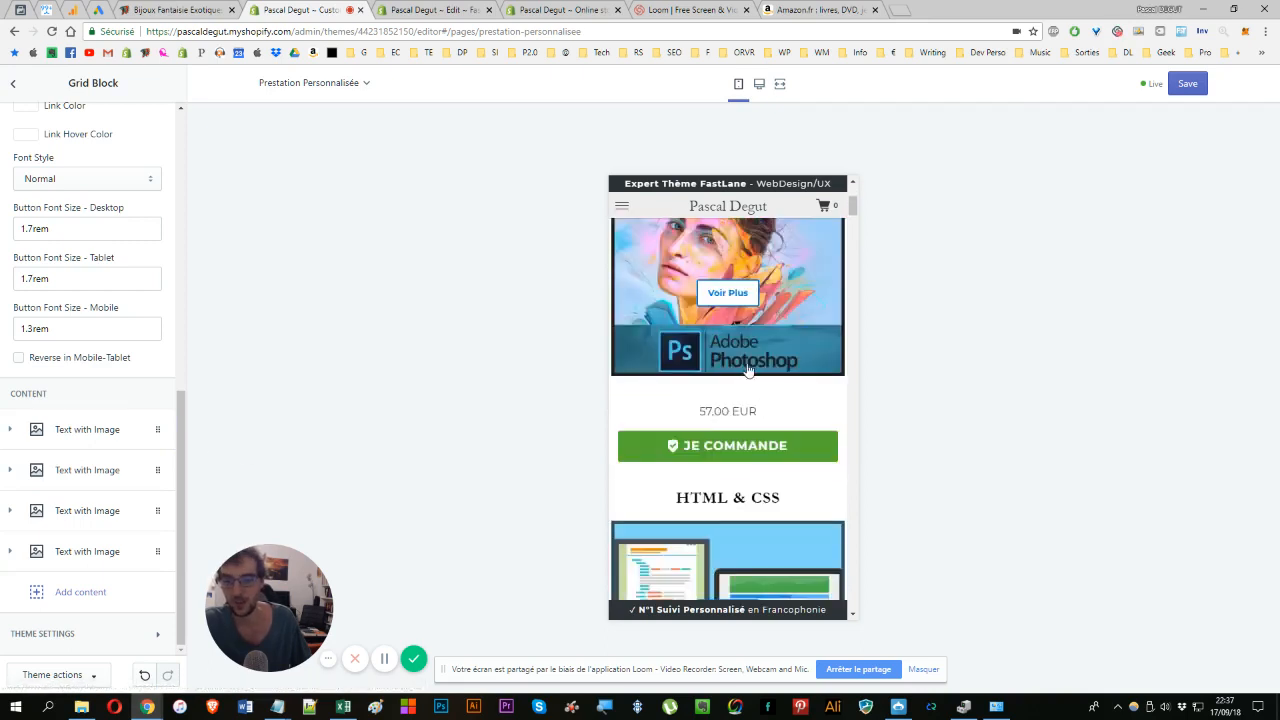
pyautogui.moveTo(645, 427); pyautogui.dragTo(757, 392)
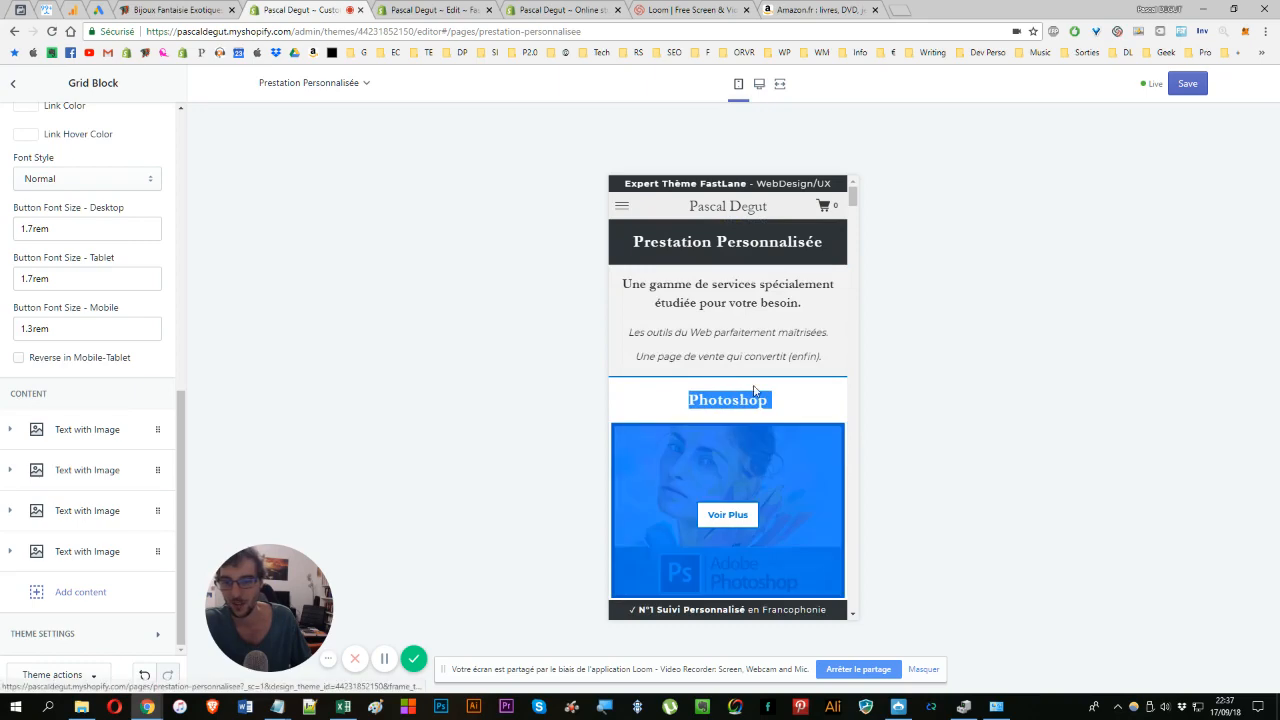
pyautogui.click(757, 392)
pyautogui.scroll(-4, 729, 300)
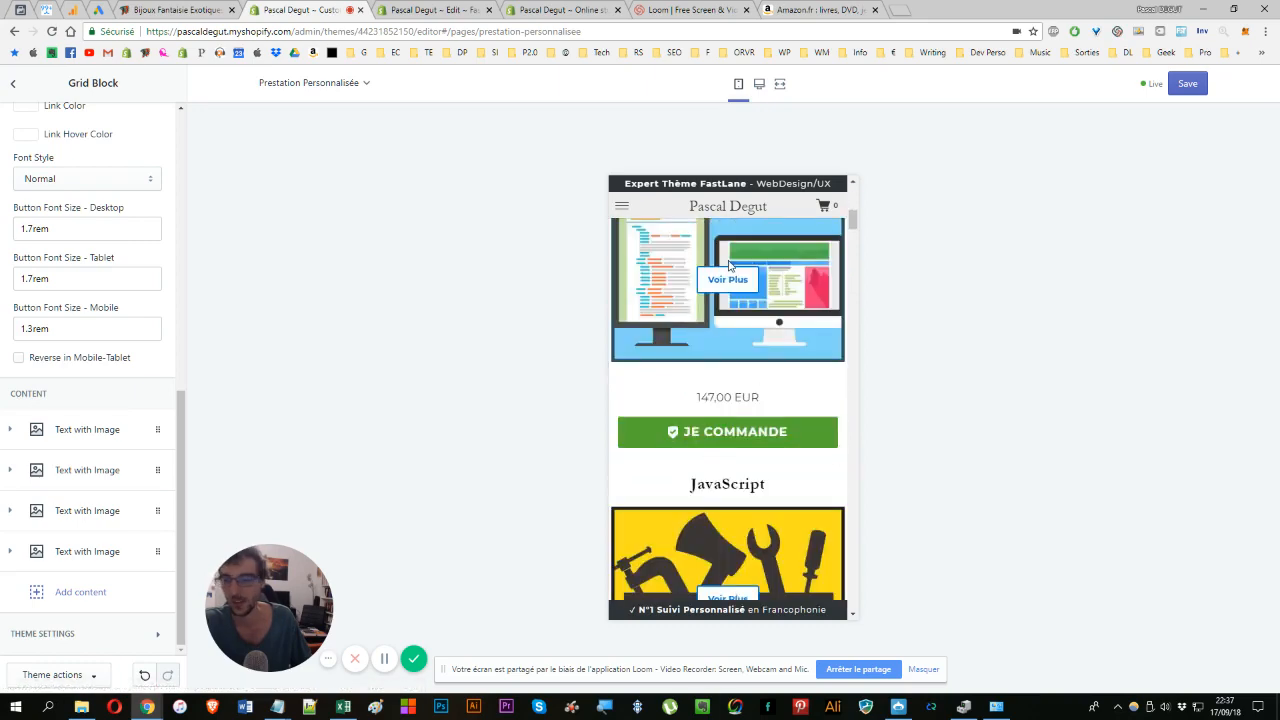
# - Return the preview to desktop view, expand the first Text with Image block and select its Photoshop title
pyautogui.click(762, 85)
pyautogui.click(121, 430)
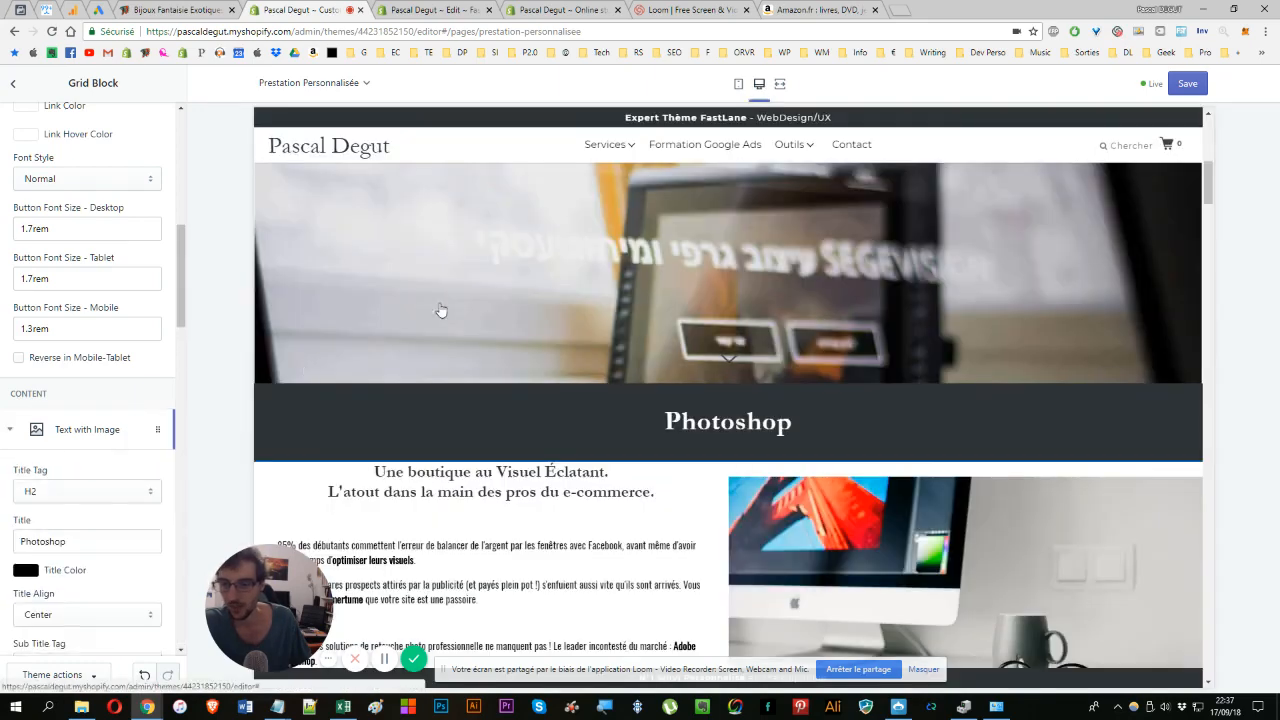
pyautogui.scroll(-3, 107, 409)
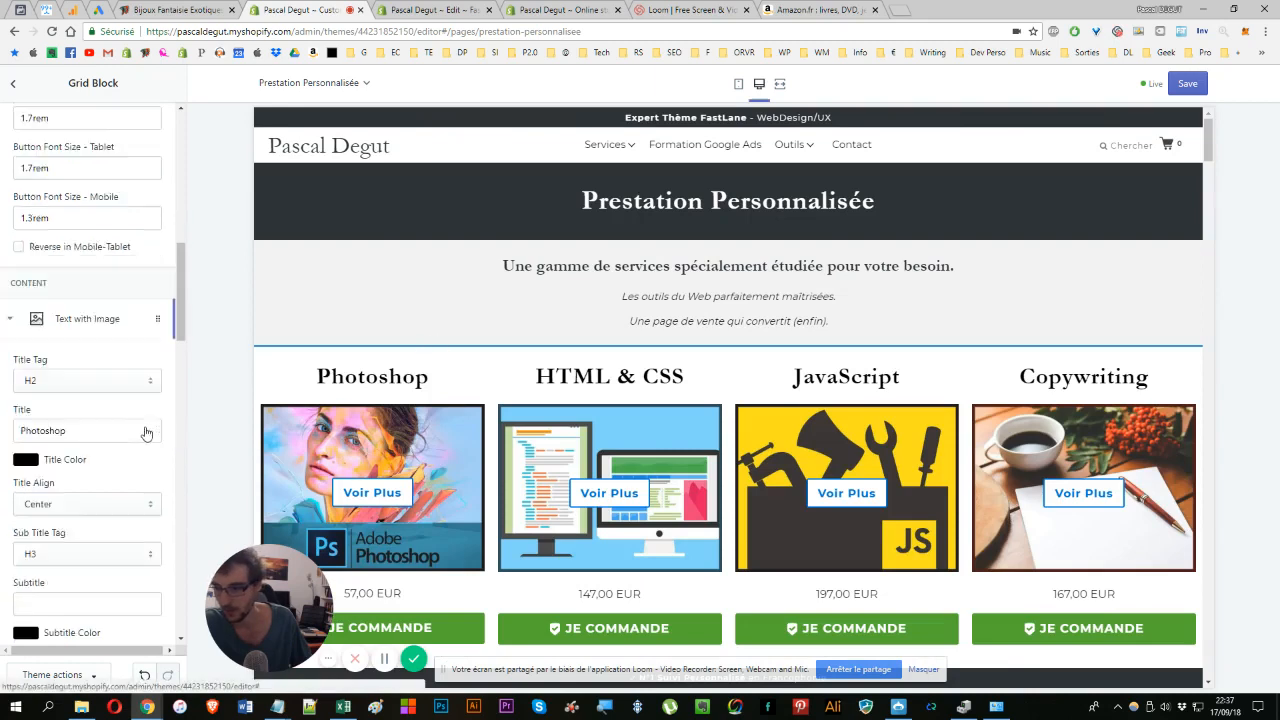
pyautogui.click(55, 207)
pyautogui.doubleClick(55, 207)
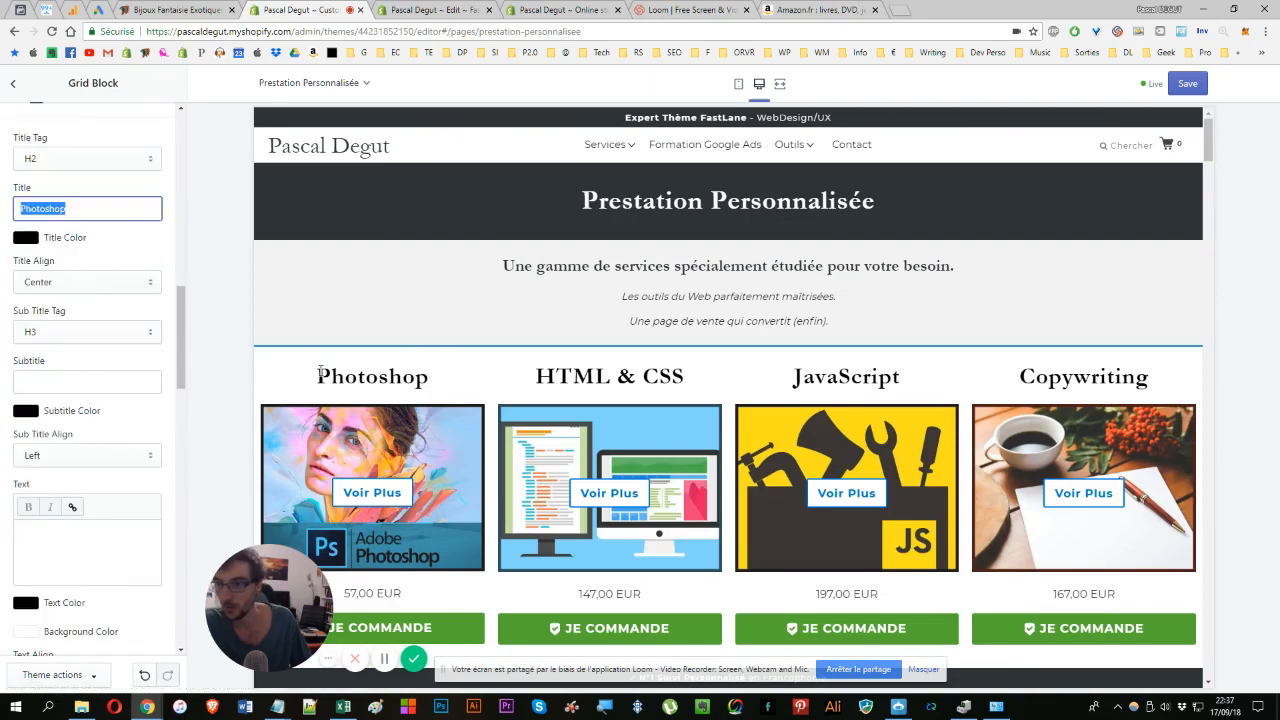
# - Examine the Photoshop block's image link, Voir Plus button text and button link by selecting each value
pyautogui.scroll(-5, 102, 283)
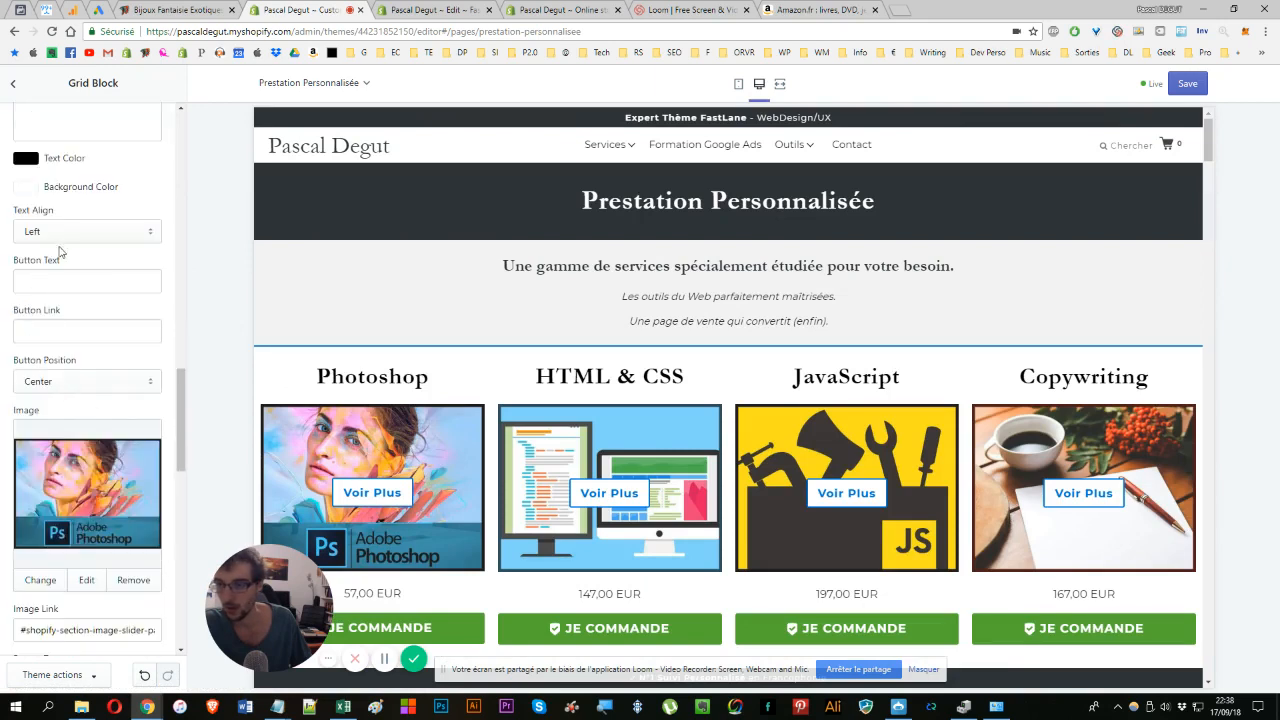
pyautogui.scroll(-1, 85, 365)
pyautogui.scroll(-1, 52, 468)
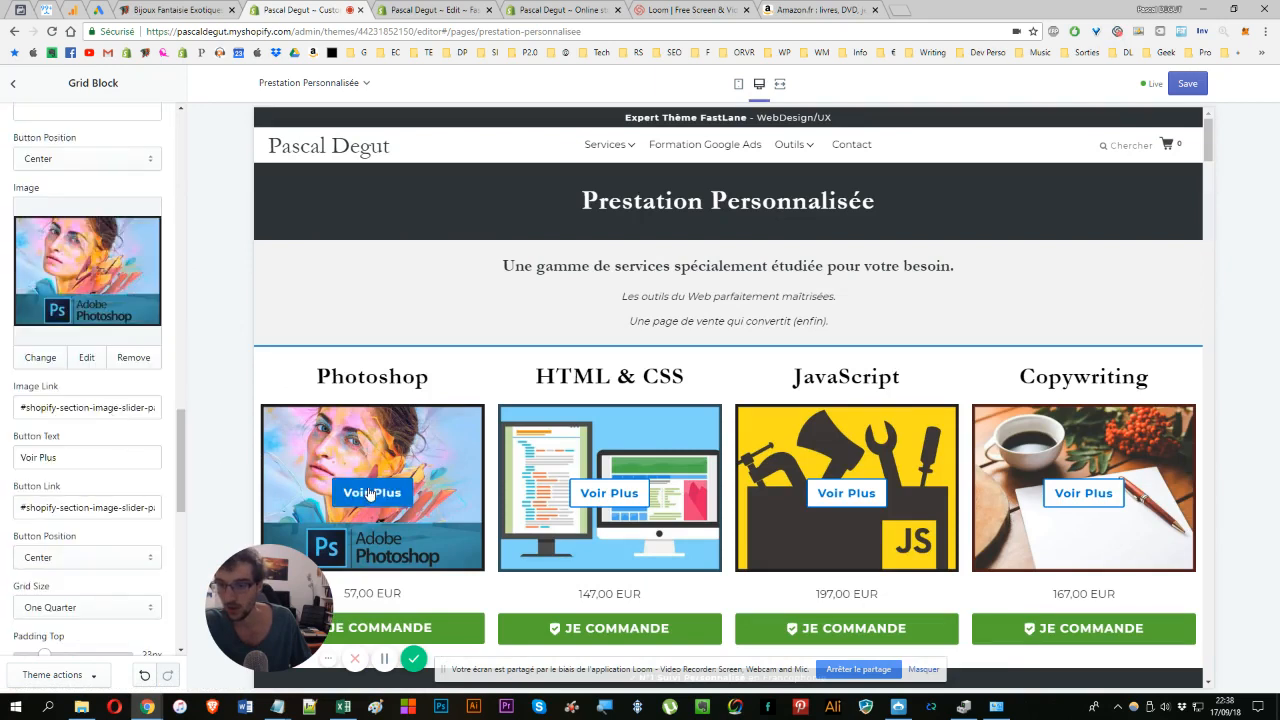
pyautogui.doubleClick(74, 407)
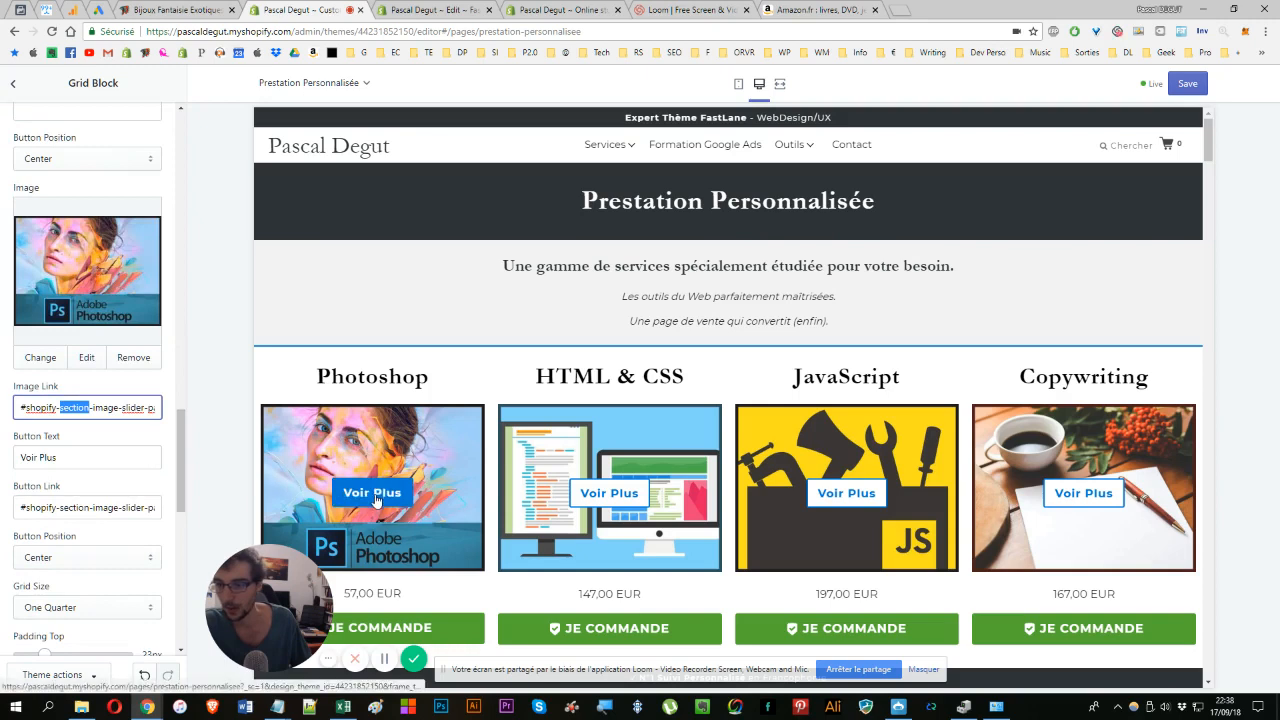
pyautogui.doubleClick(50, 457)
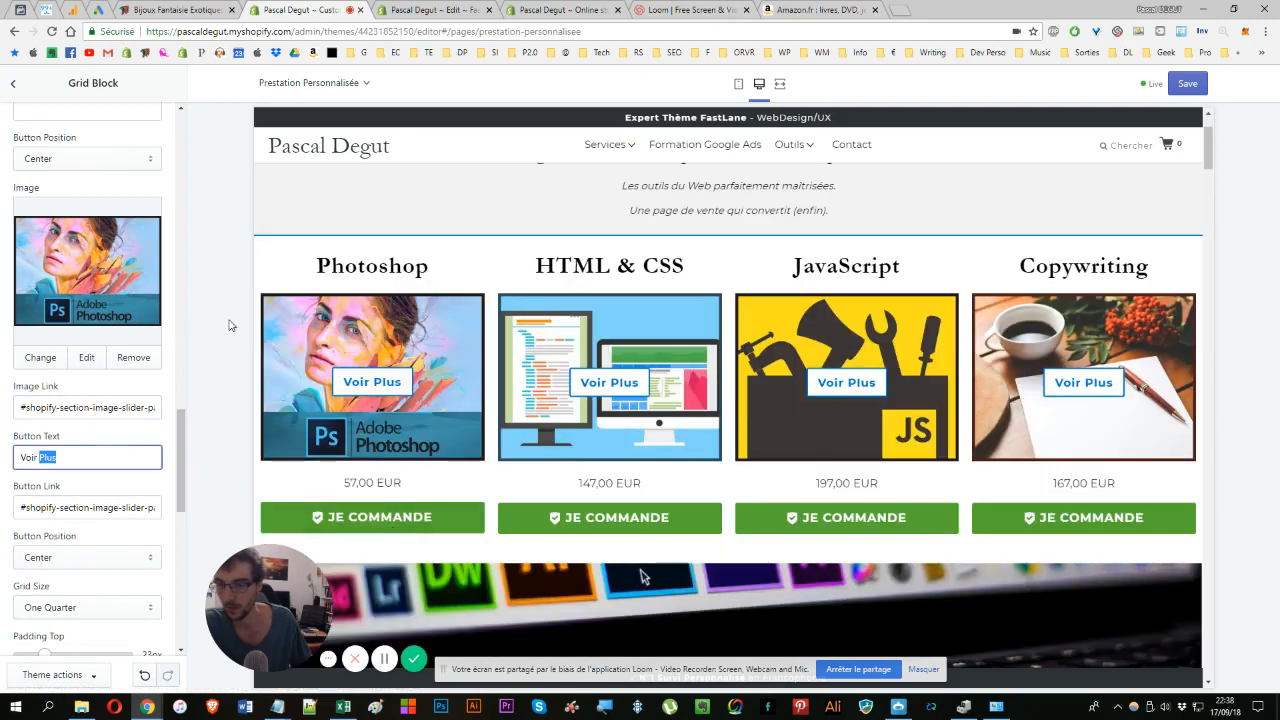
pyautogui.tripleClick(78, 503)
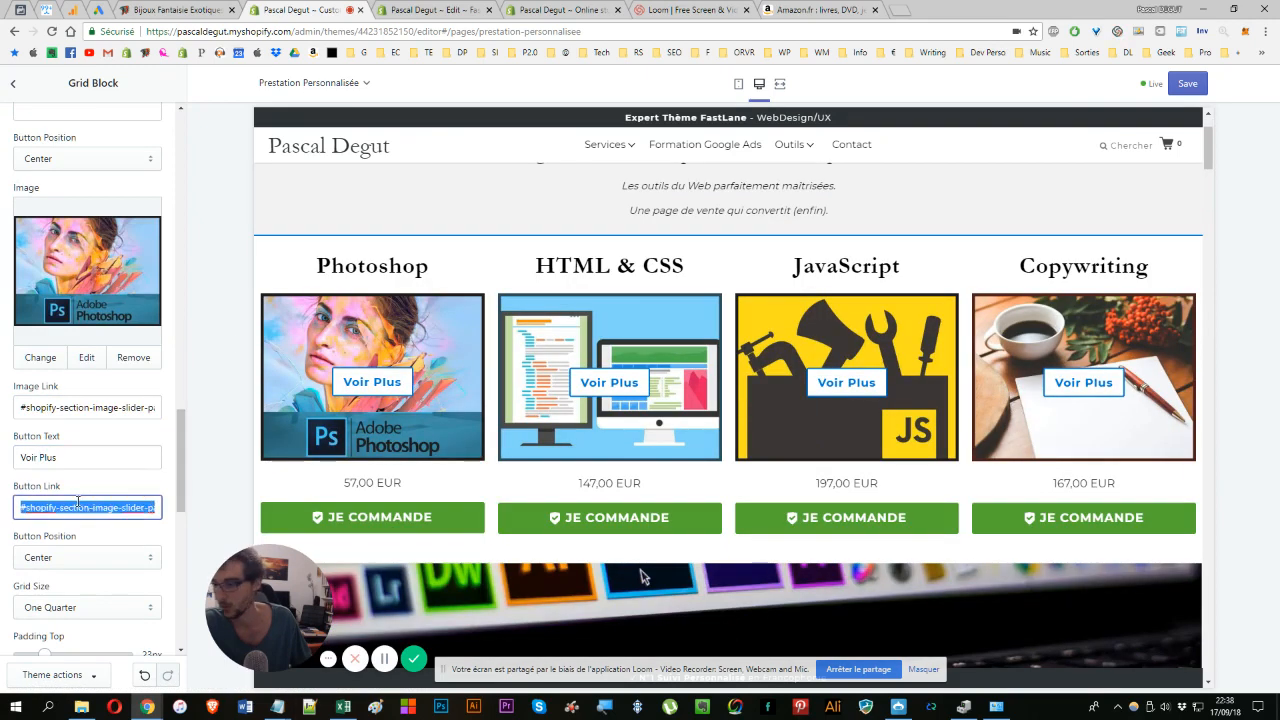
pyautogui.click(59, 507)
# - Examine the Photoshop block's grid size, desktop and mobile padding, and linked product settings
pyautogui.scroll(-3, 60, 420)
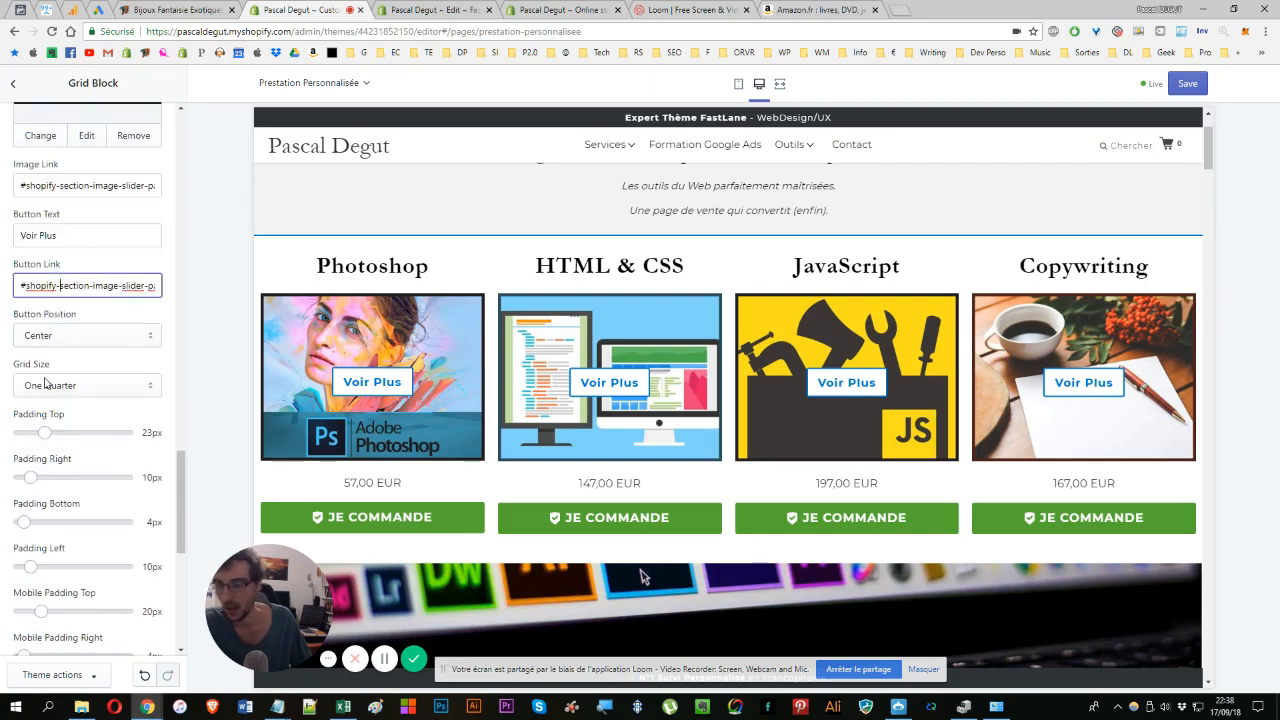
pyautogui.click(45, 383)
pyautogui.click(45, 383)
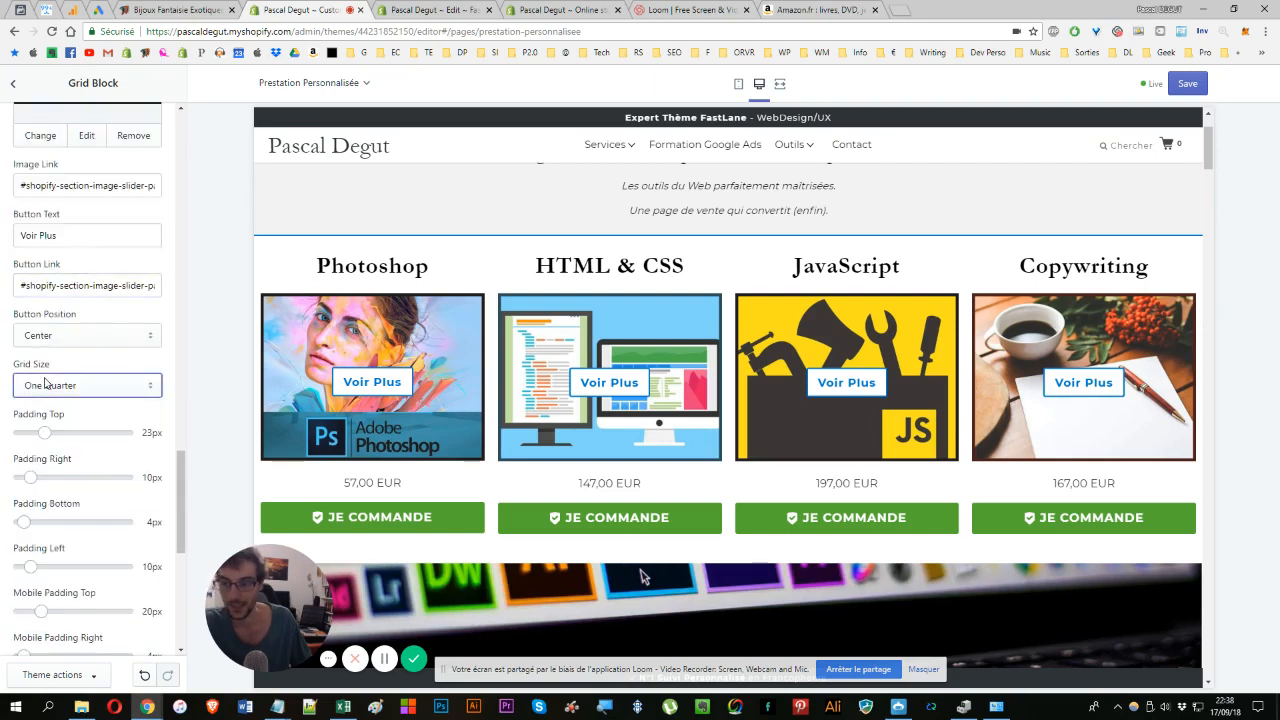
pyautogui.scroll(-1, 40, 440)
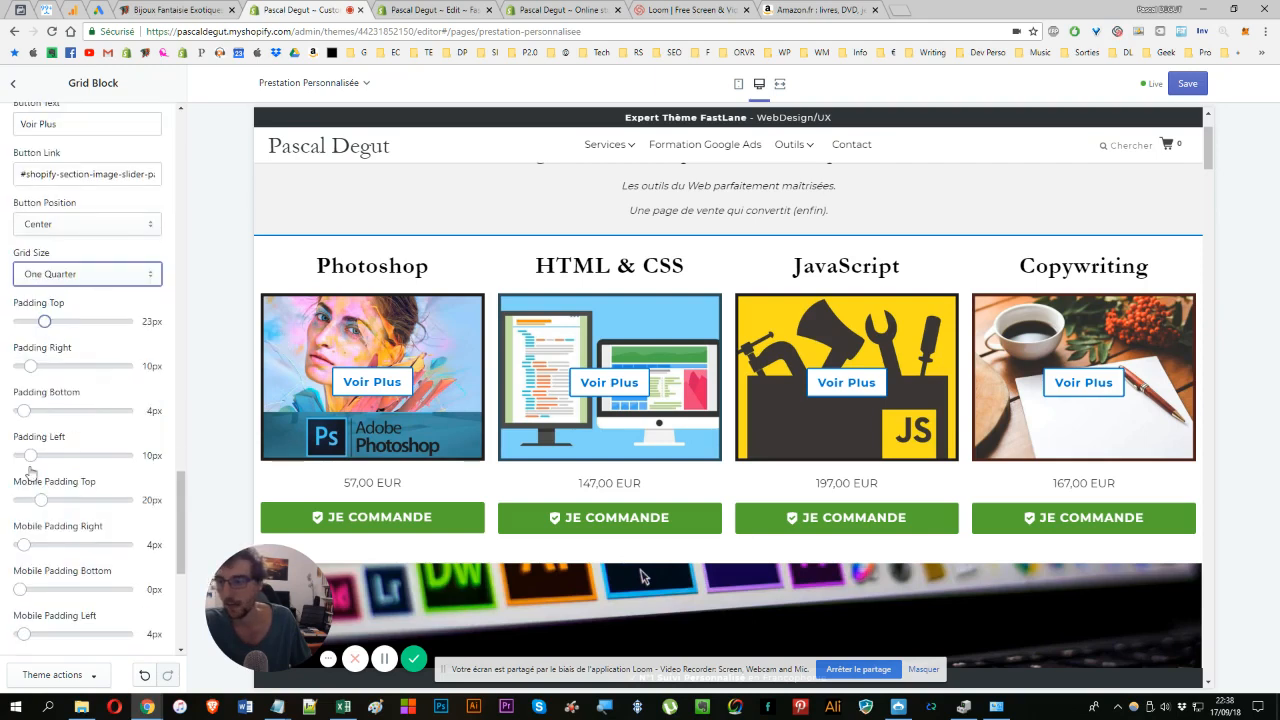
pyautogui.scroll(-3, 95, 530)
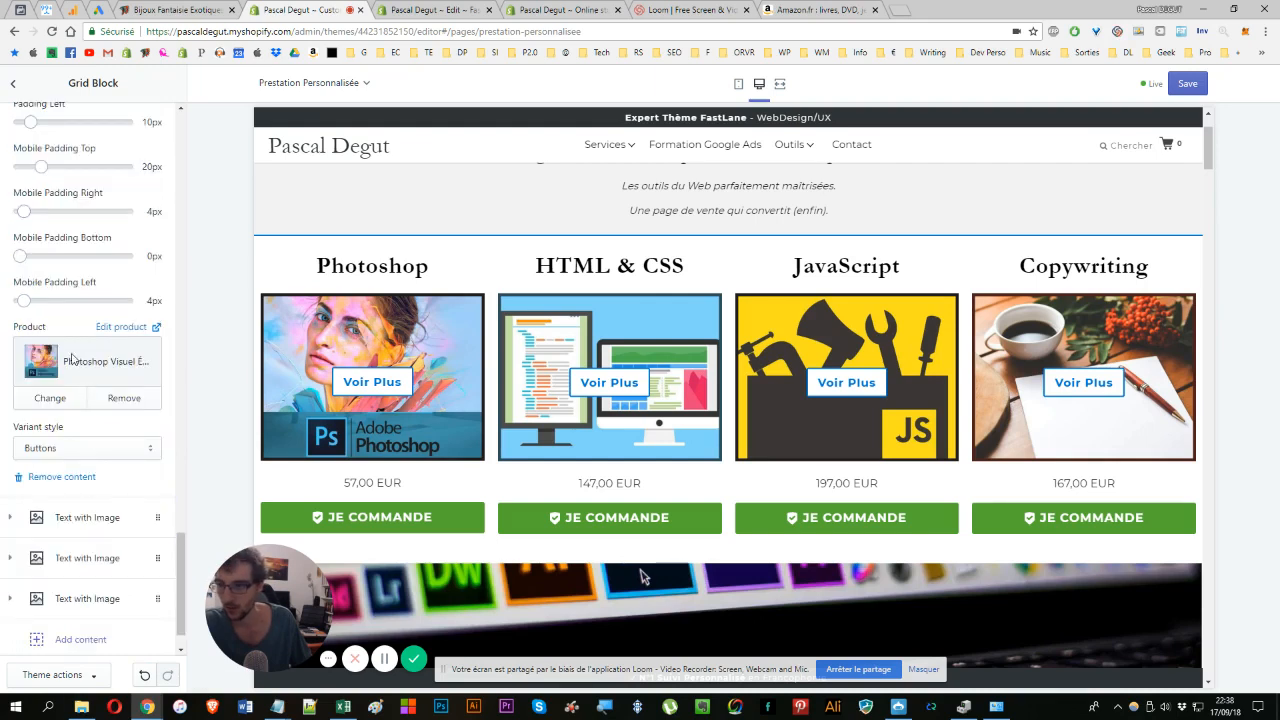
pyautogui.scroll(1, 71, 359)
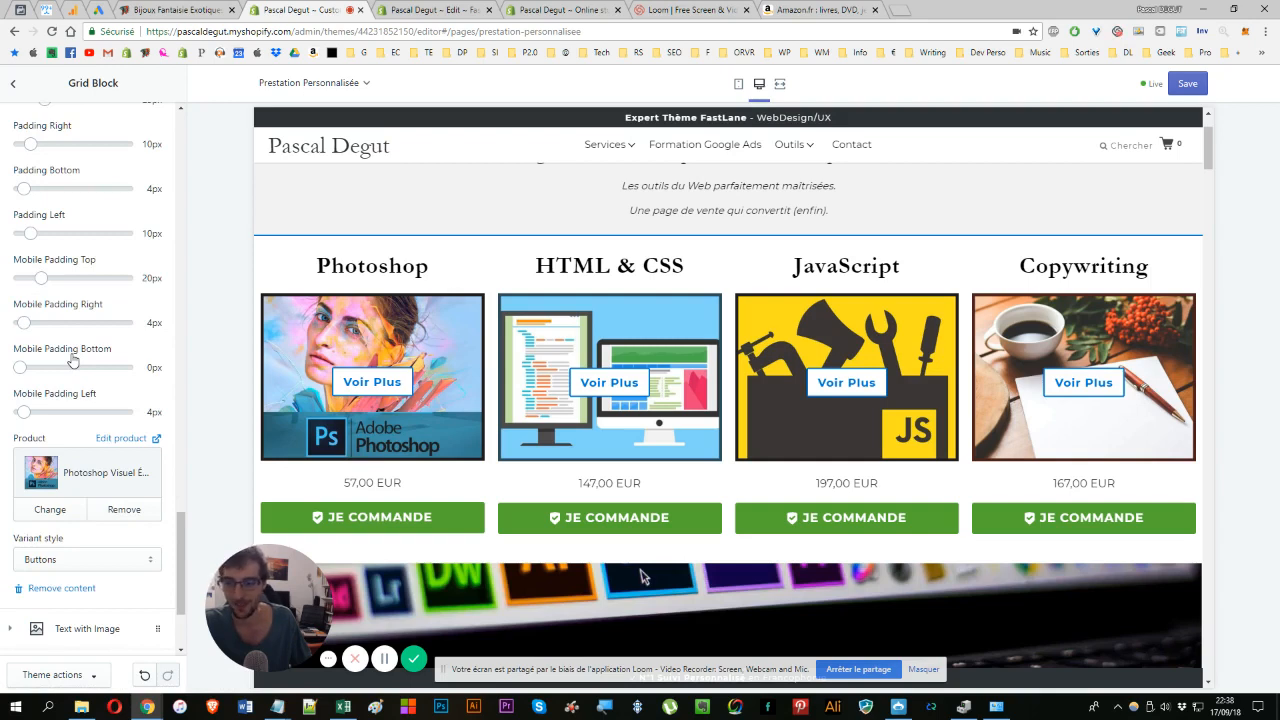
pyautogui.scroll(-2, 132, 470)
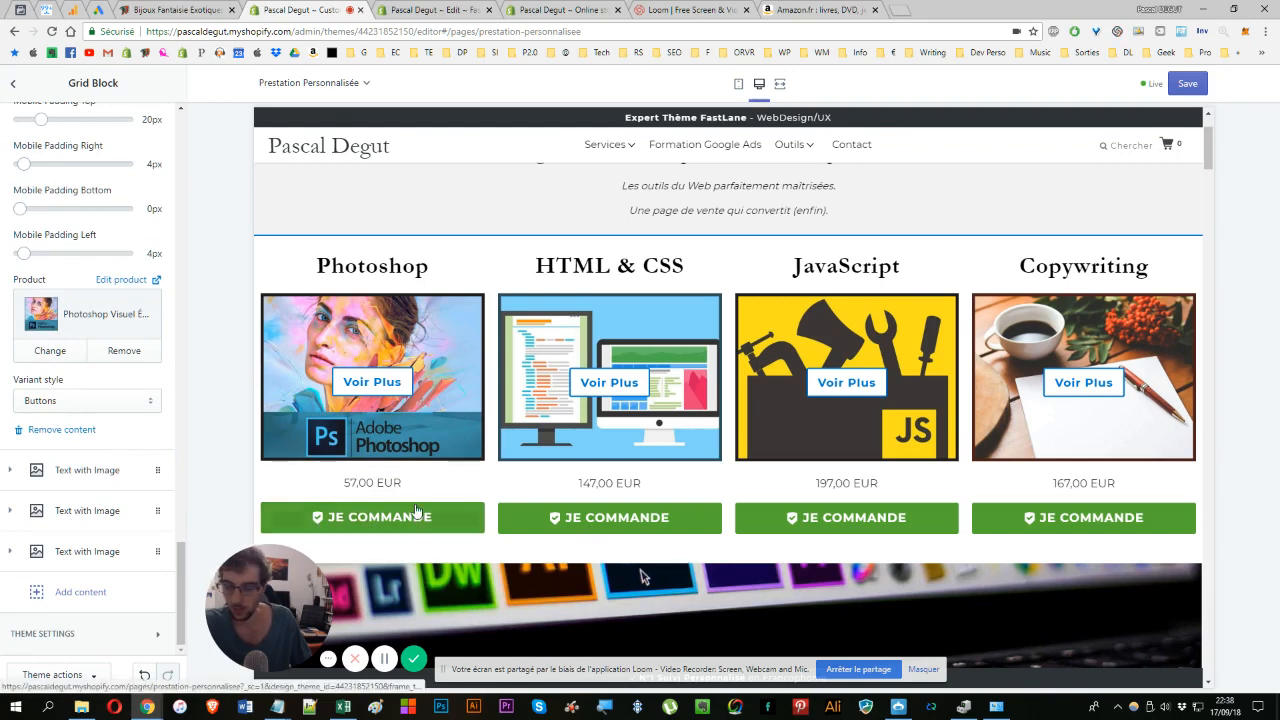
# - Look over the Photoshop section below the service cards and return to the start of the Prestation Personnalisée page
pyautogui.moveTo(294, 563); pyautogui.dragTo(88, 566)
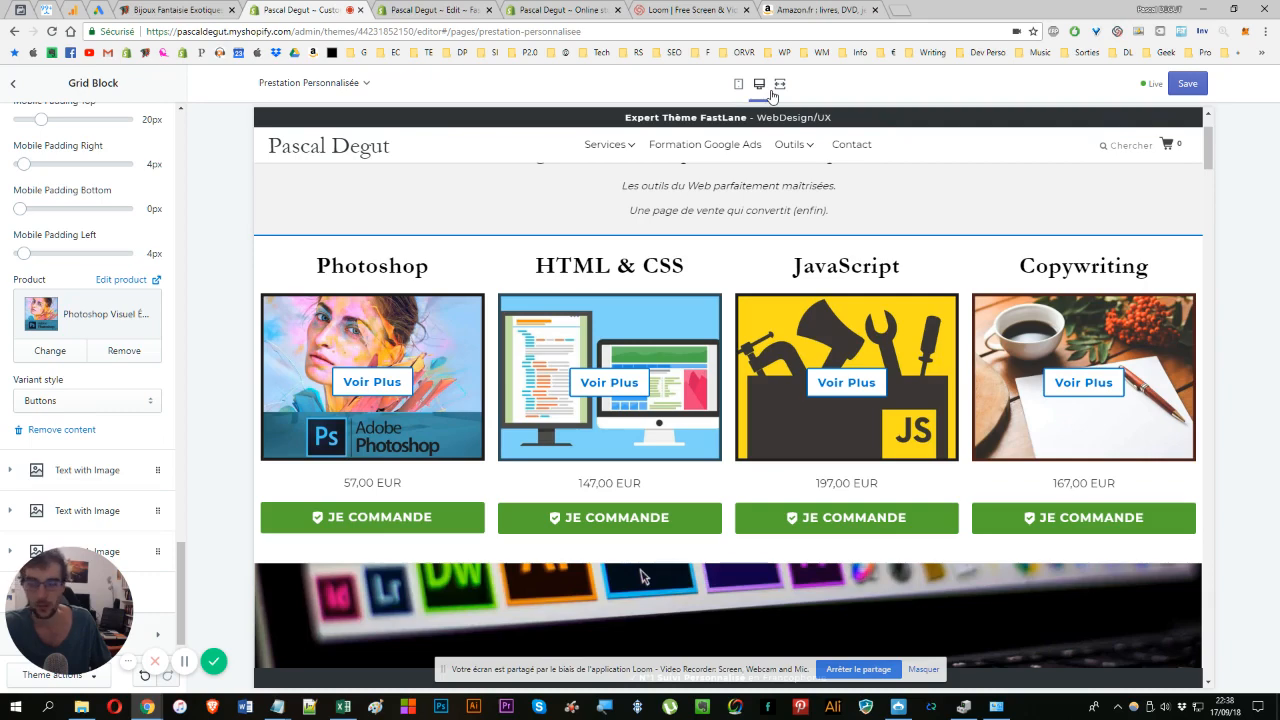
pyautogui.scroll(-1, 550, 303)
pyautogui.scroll(-2, 510, 330)
pyautogui.scroll(2, 472, 355)
pyautogui.scroll(-3, 468, 359)
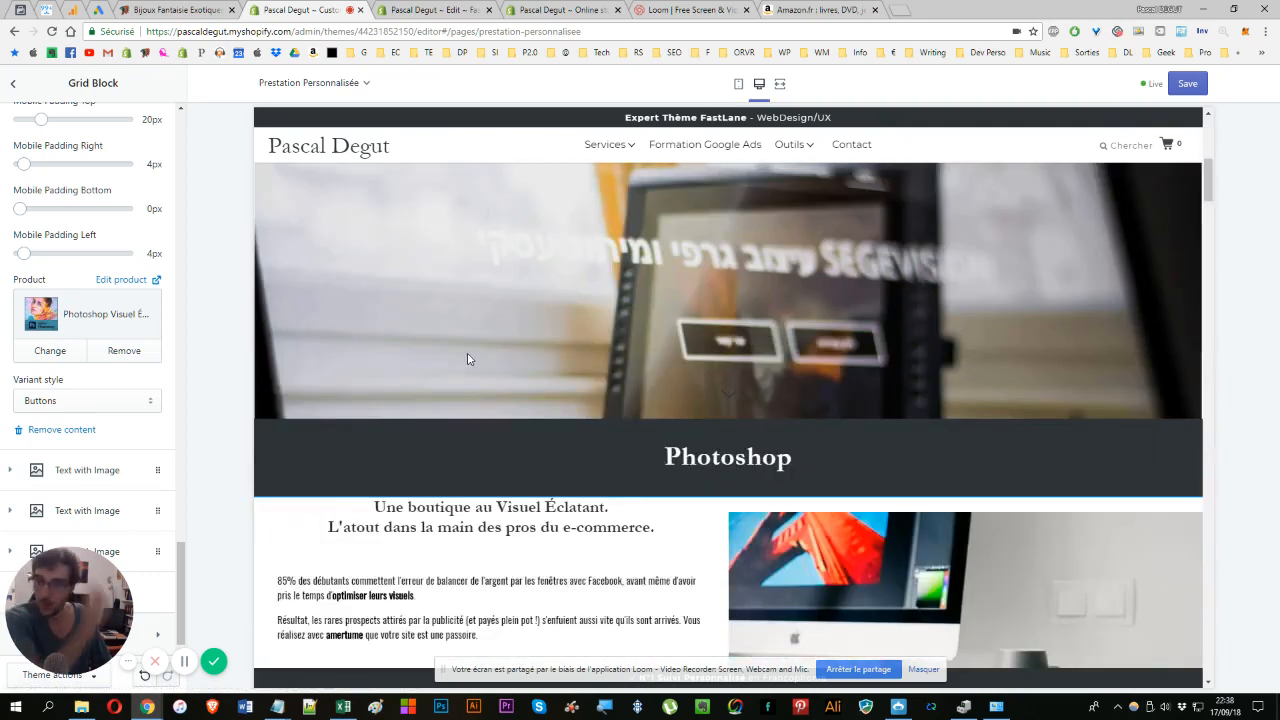
pyautogui.scroll(1, 474, 348)
pyautogui.scroll(4, 476, 343)
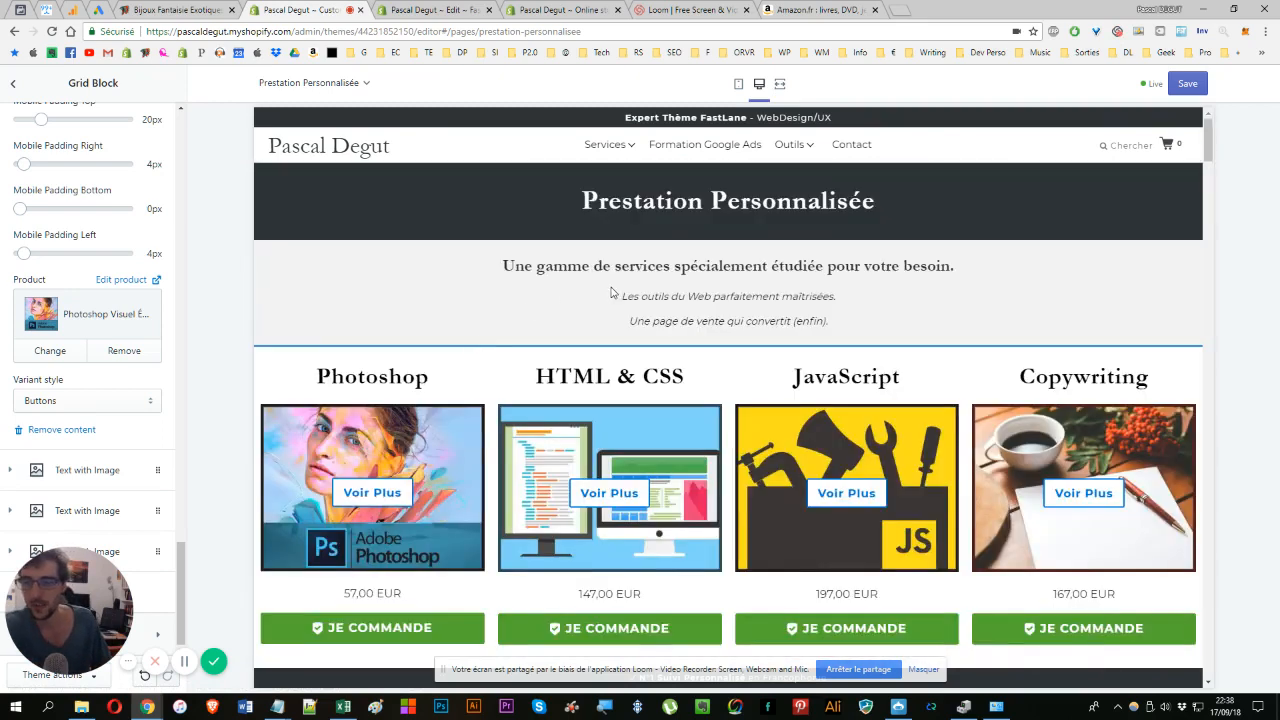
# - Open the Formation Google Ads page in the theme editor and display the theme settings
pyautogui.click(697, 152)
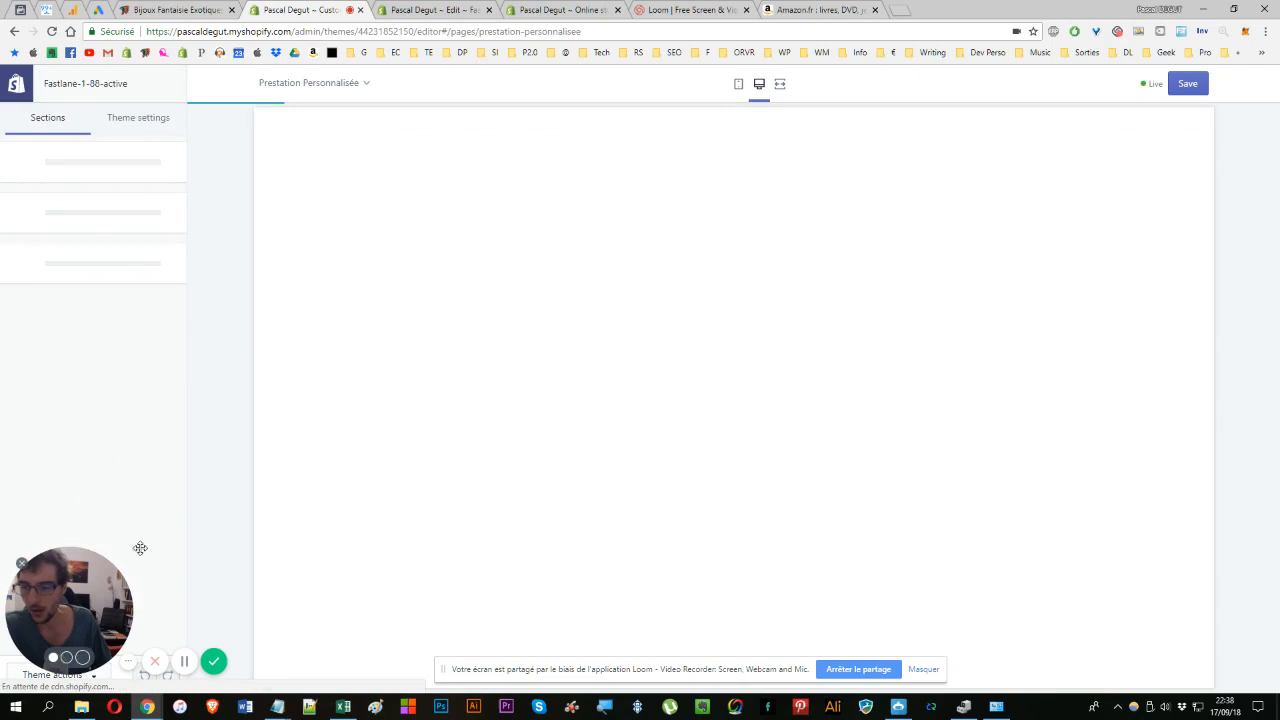
pyautogui.moveTo(137, 549); pyautogui.dragTo(223, 592)
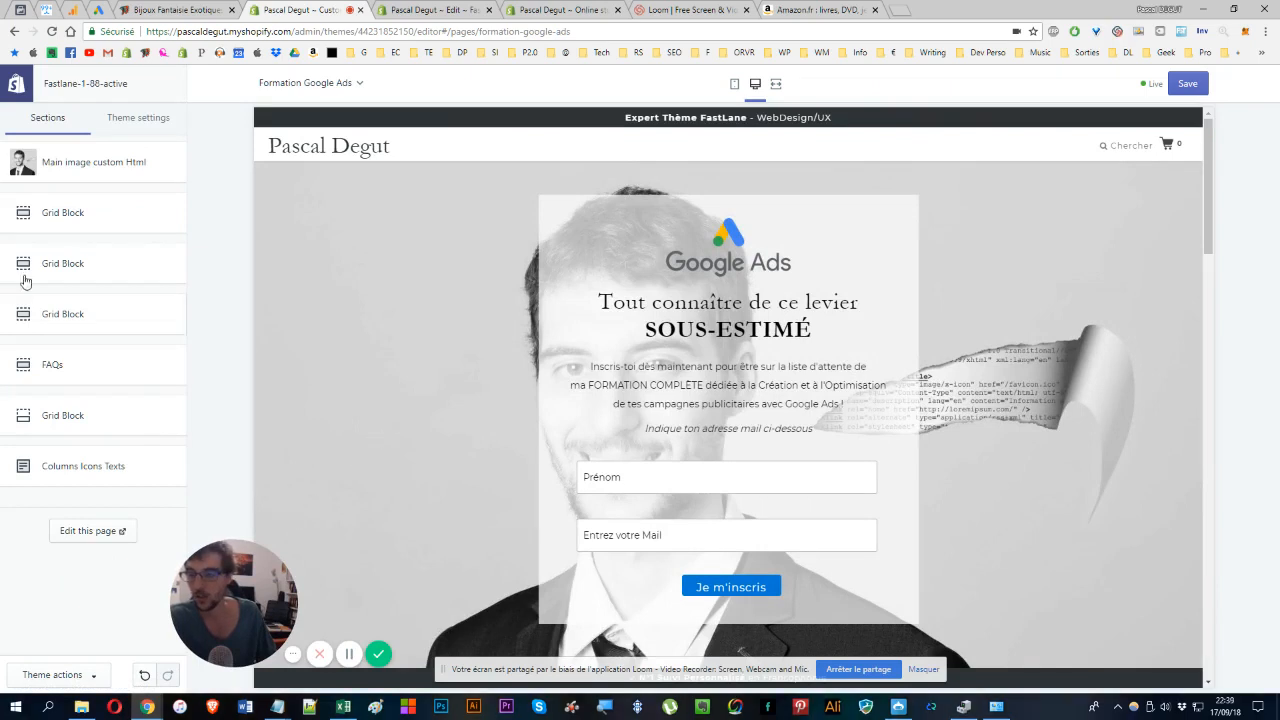
pyautogui.click(121, 128)
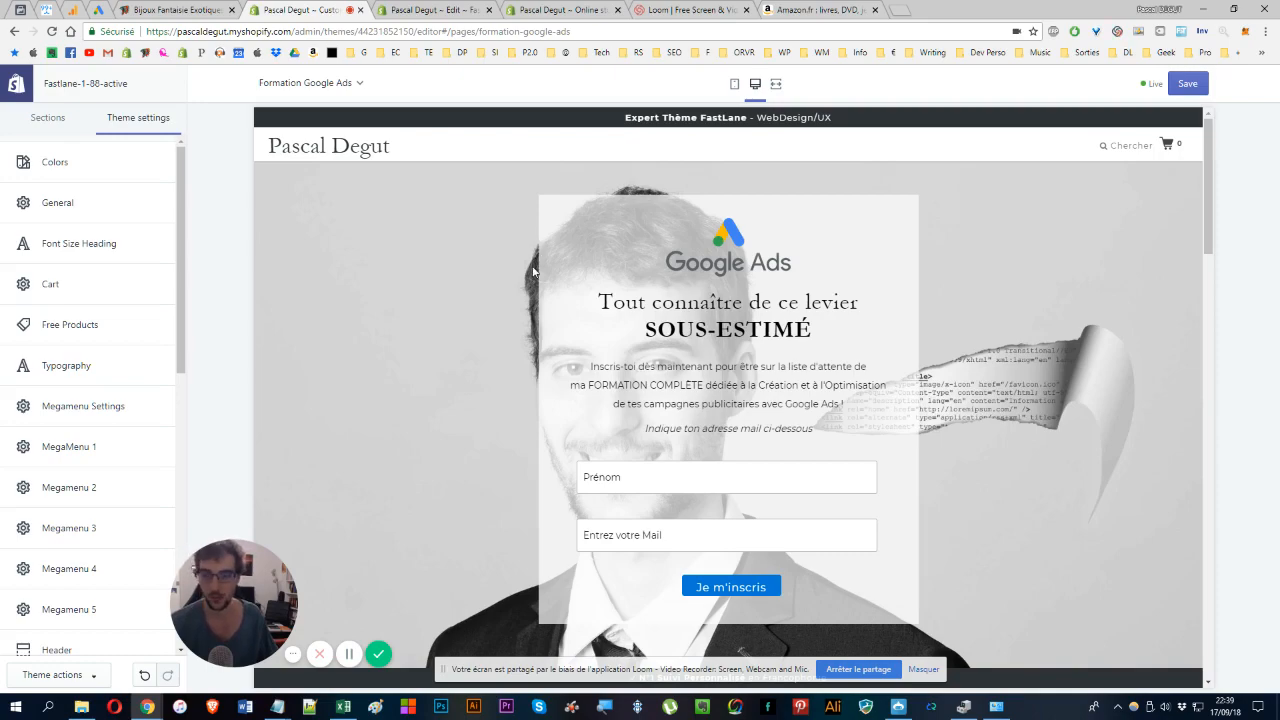
# - Look over the Formation Google Ads page's text and image blocks and switch the preview to full-width view
pyautogui.scroll(-10, 494, 248)
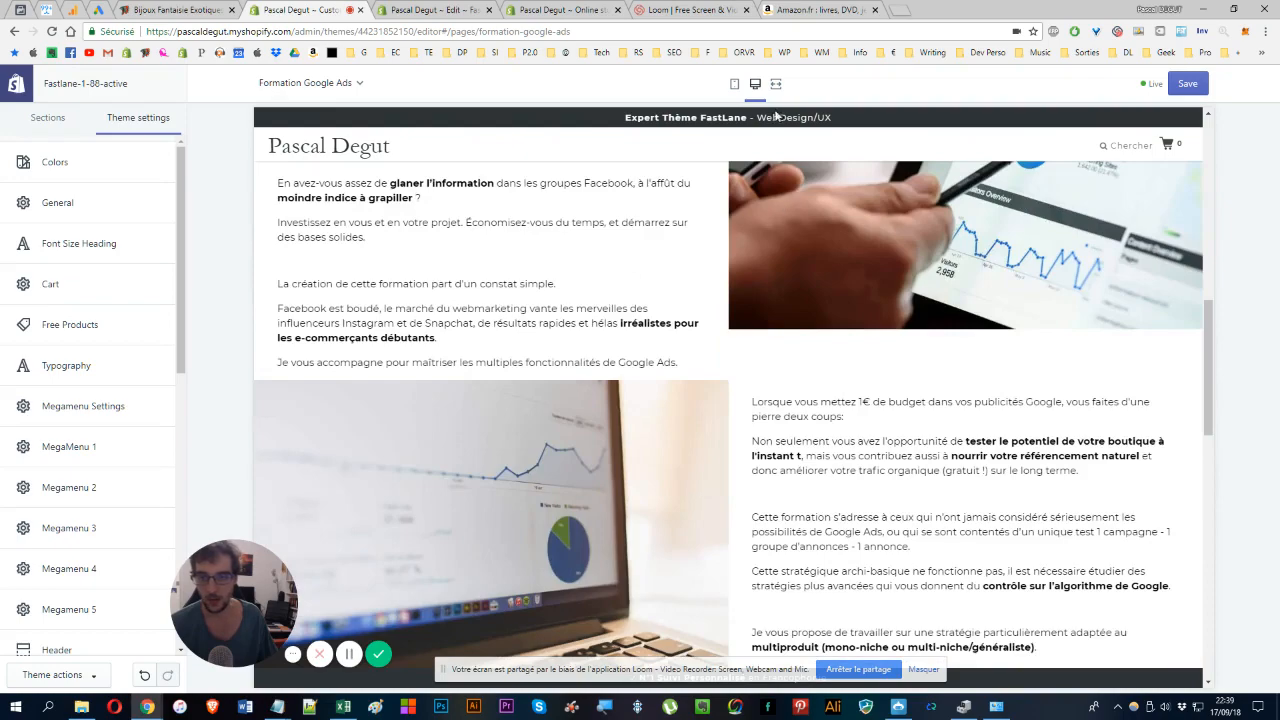
pyautogui.click(775, 84)
pyautogui.scroll(10, 588, 302)
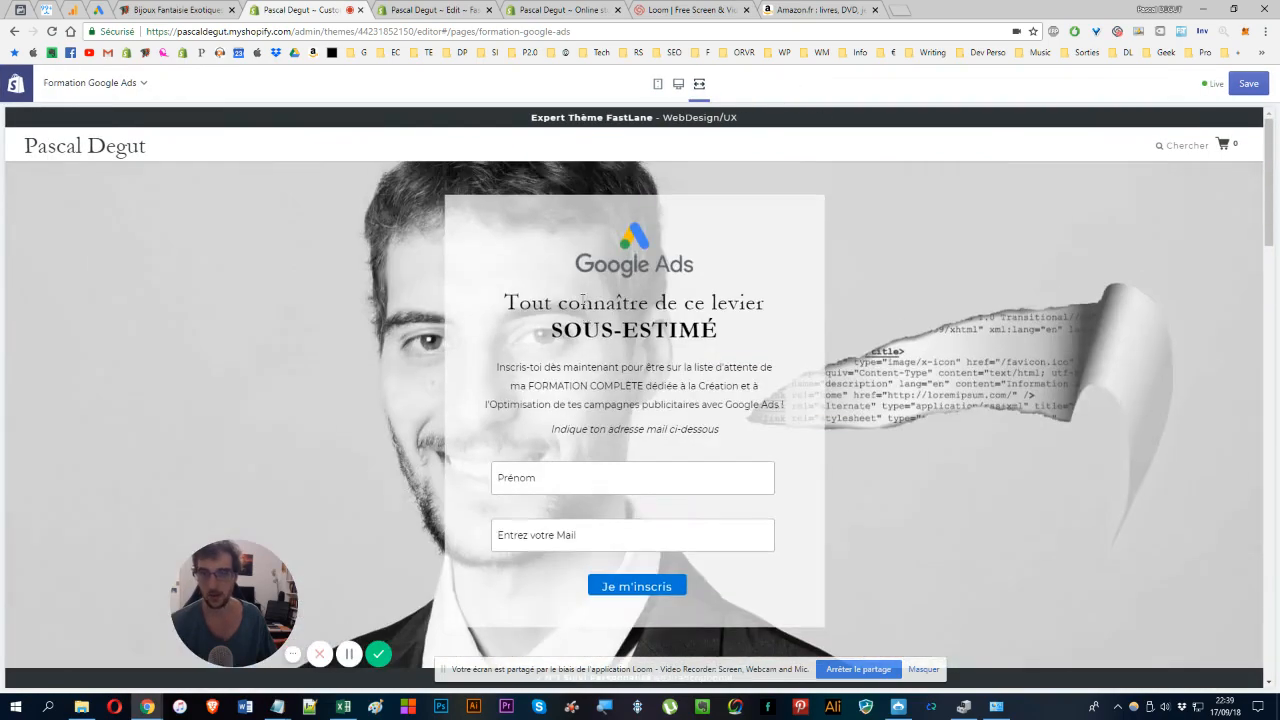
# - Look over the hero section with the sign-up form on the Formation Google Ads page
pyautogui.scroll(-4, 417, 343)
pyautogui.scroll(2, 415, 342)
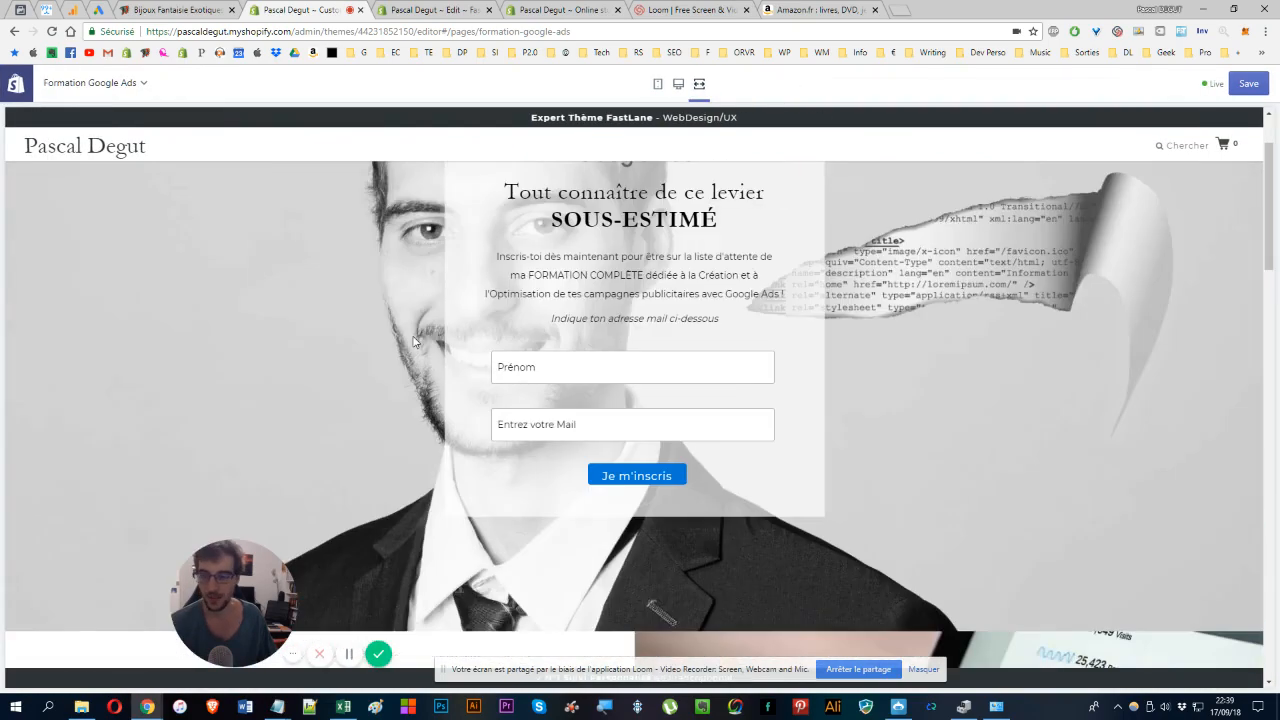
pyautogui.scroll(1, 415, 342)
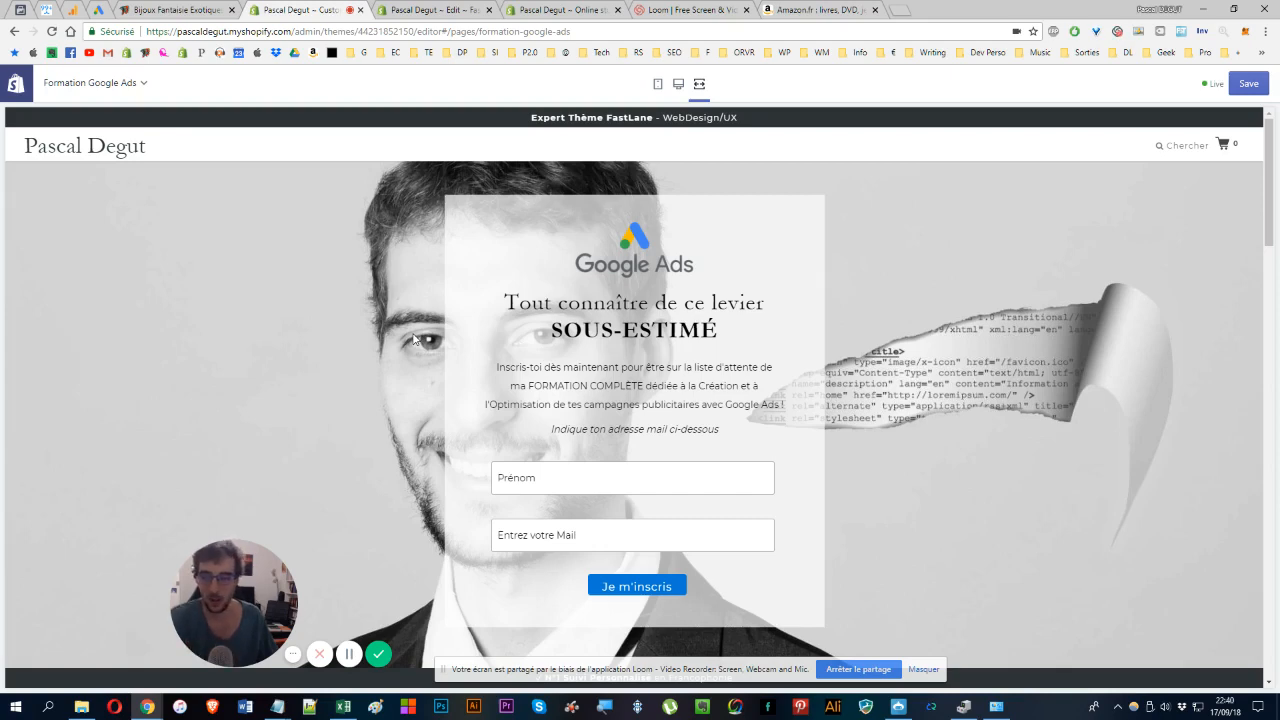
# - Switch to the store admin and open the Boîte à Outils JavaScript product from the product list
pyautogui.click(562, 10)
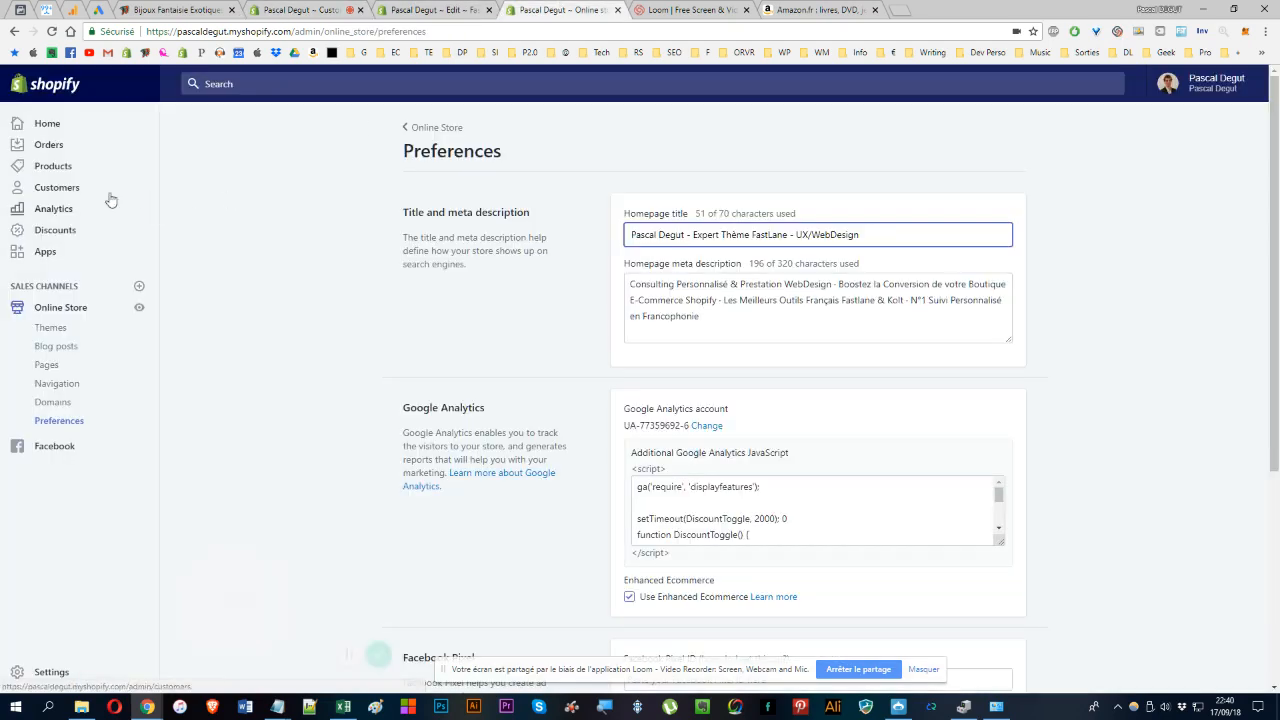
pyautogui.click(58, 166)
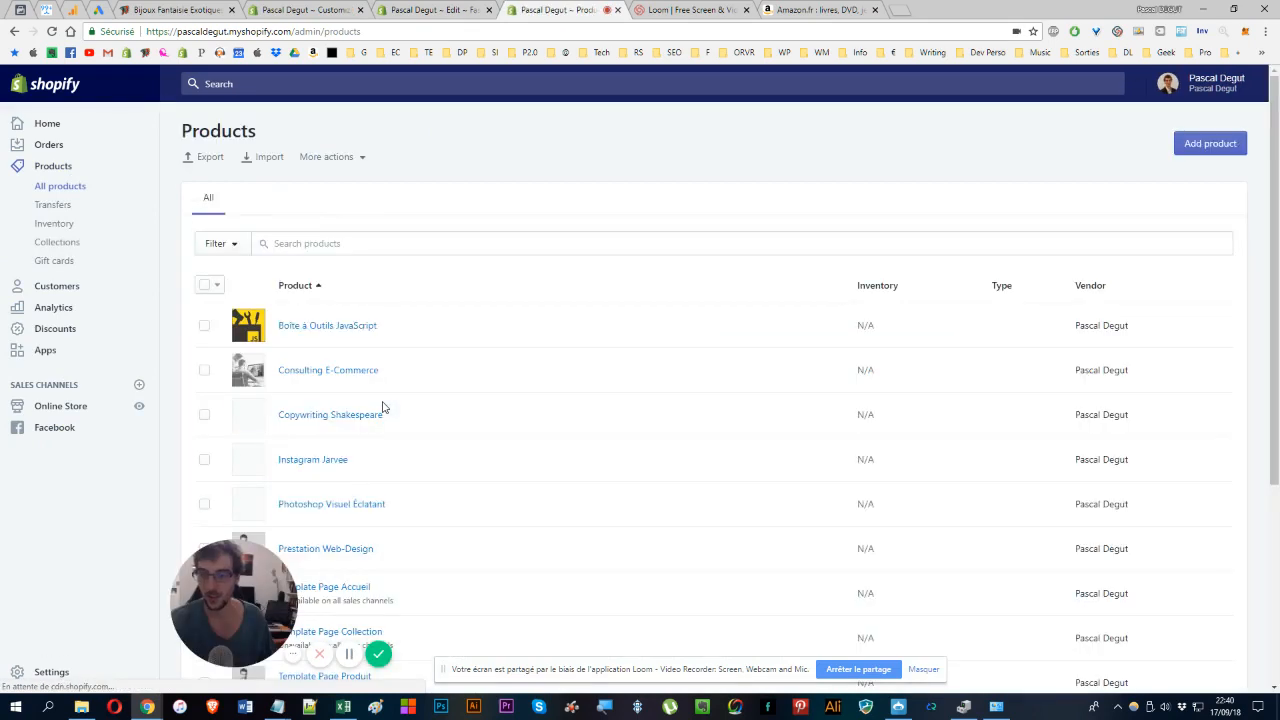
pyautogui.click(339, 332)
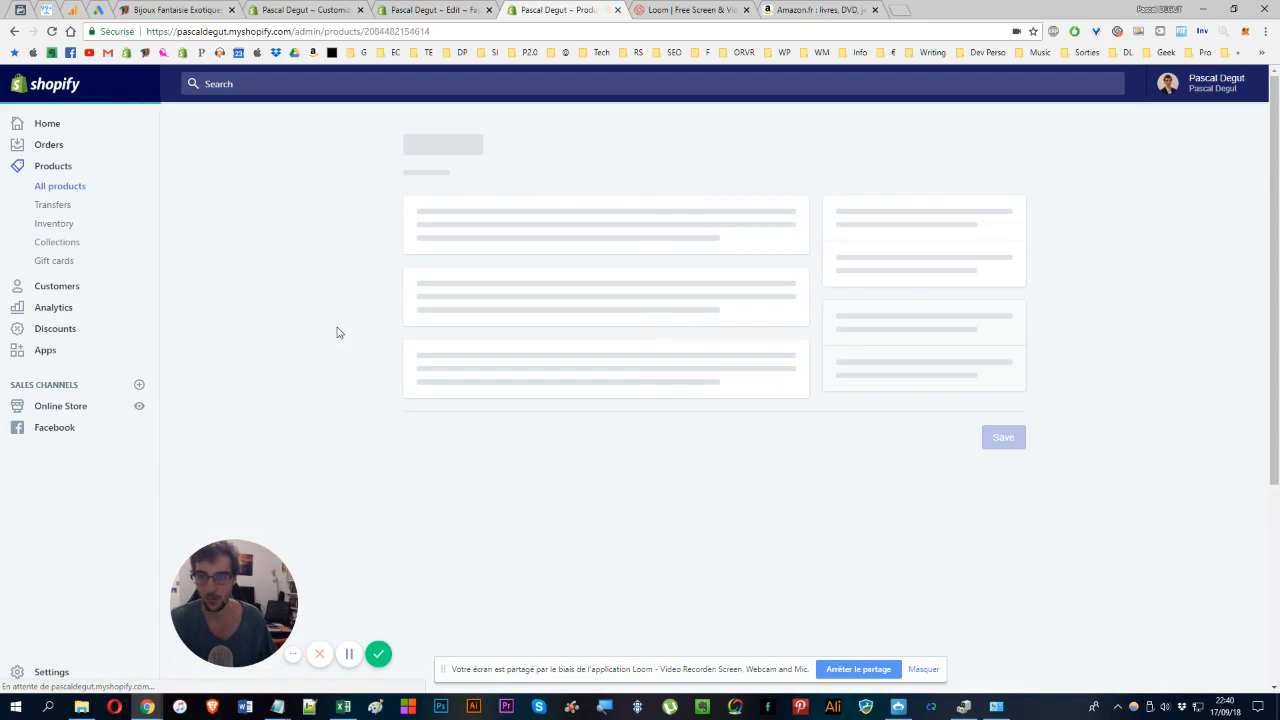
# - View the alt text editor for the product's toolbox image and close it without entering anything
pyautogui.scroll(-3, 360, 325)
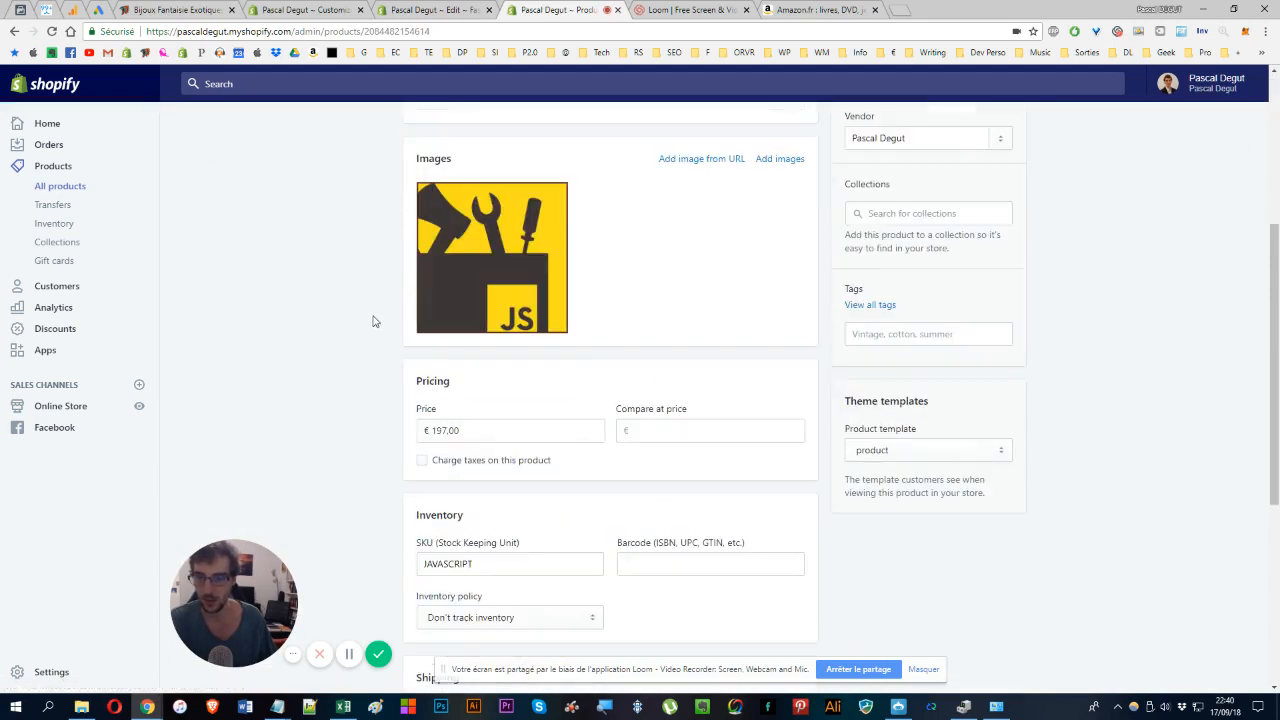
pyautogui.moveTo(482, 263)
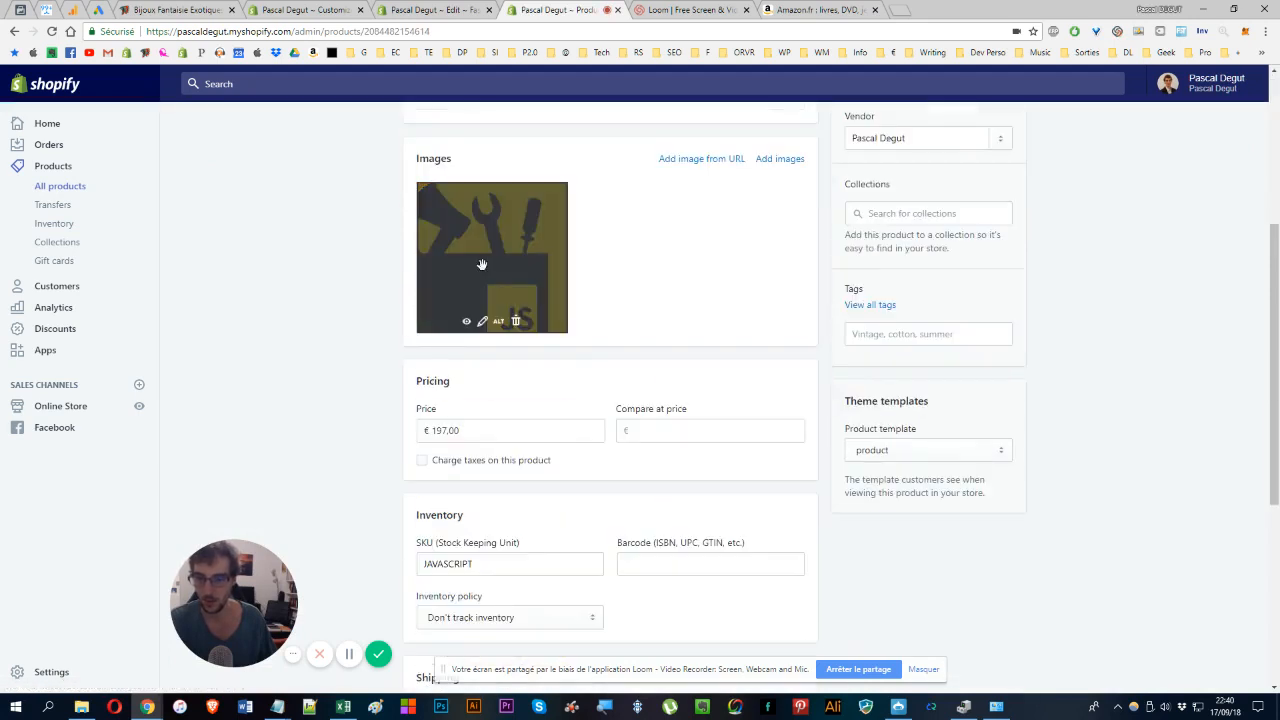
pyautogui.click(498, 321)
pyautogui.click(628, 232)
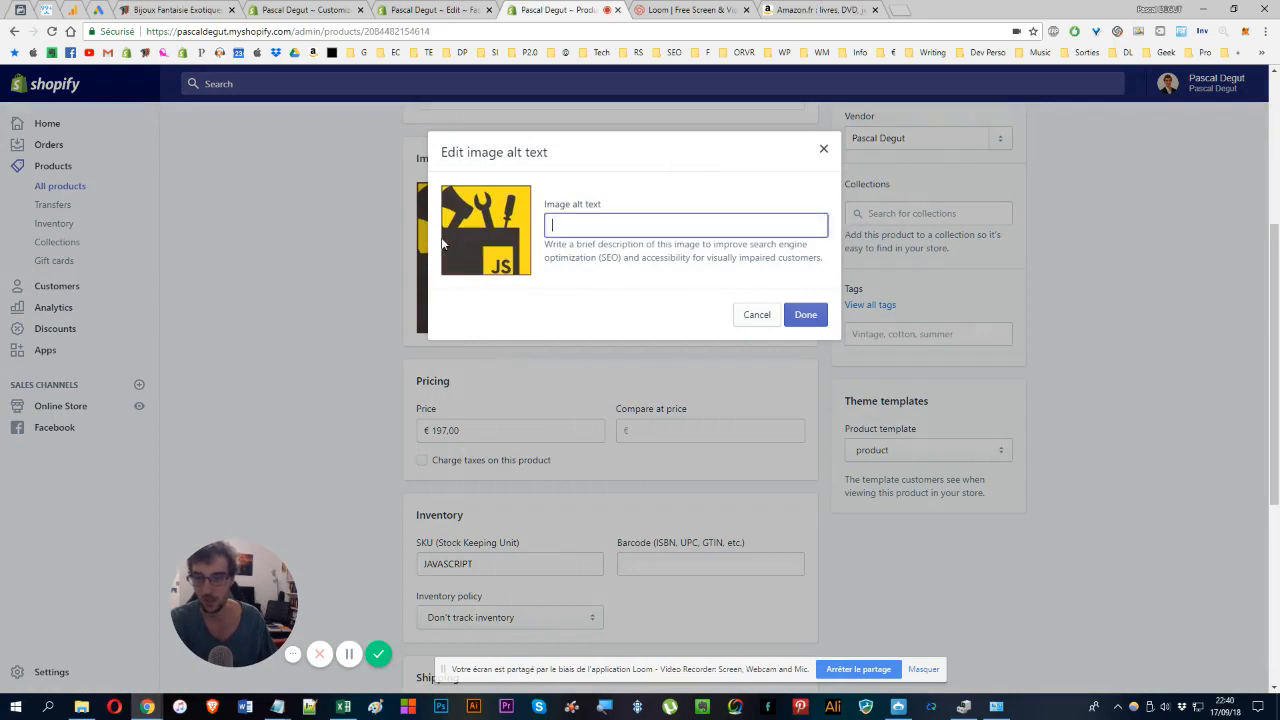
pyautogui.click(311, 259)
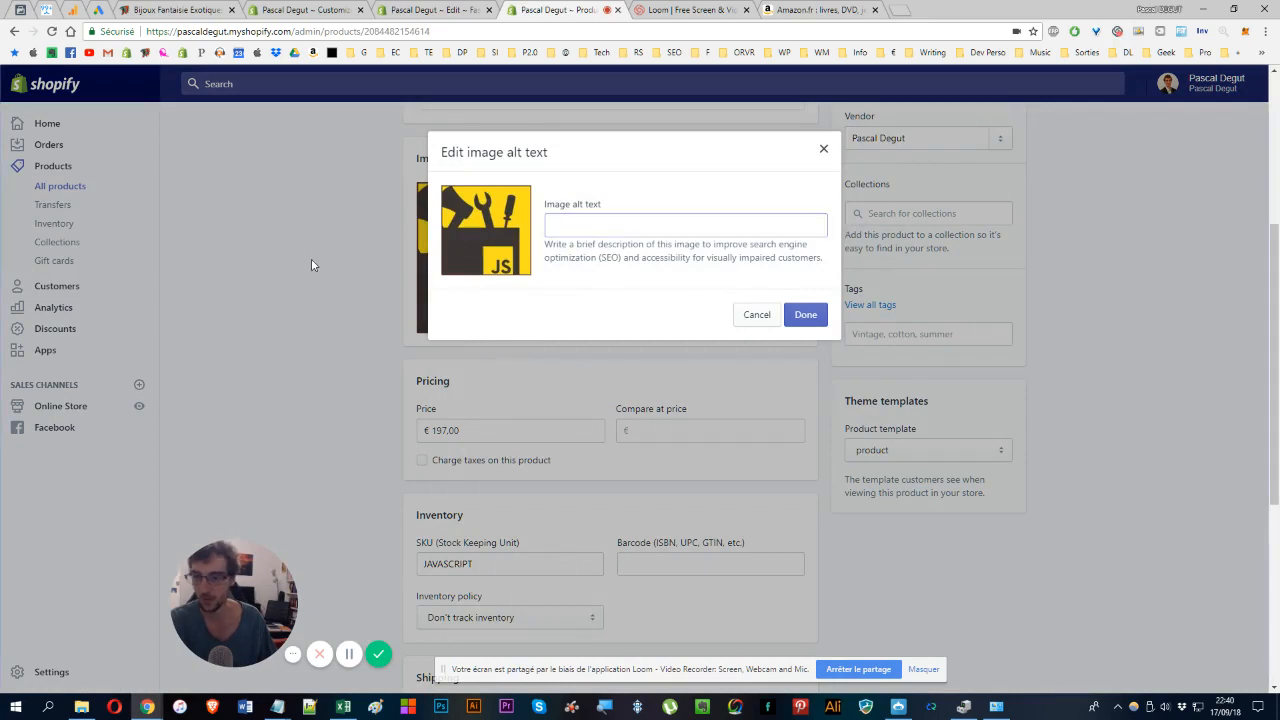
pyautogui.click(822, 152)
# - Open the product's website SEO fields and select the page title "Boîte à Outils JavaScript"
pyautogui.scroll(-4, 573, 349)
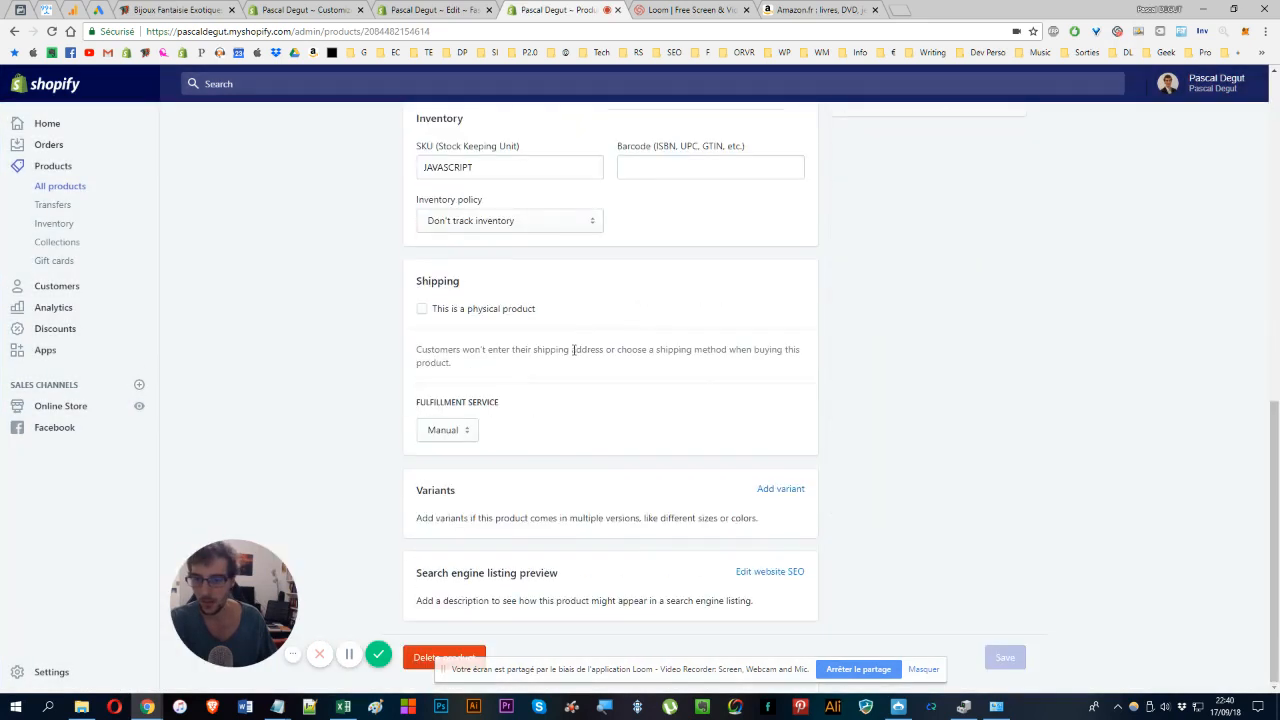
pyautogui.click(769, 571)
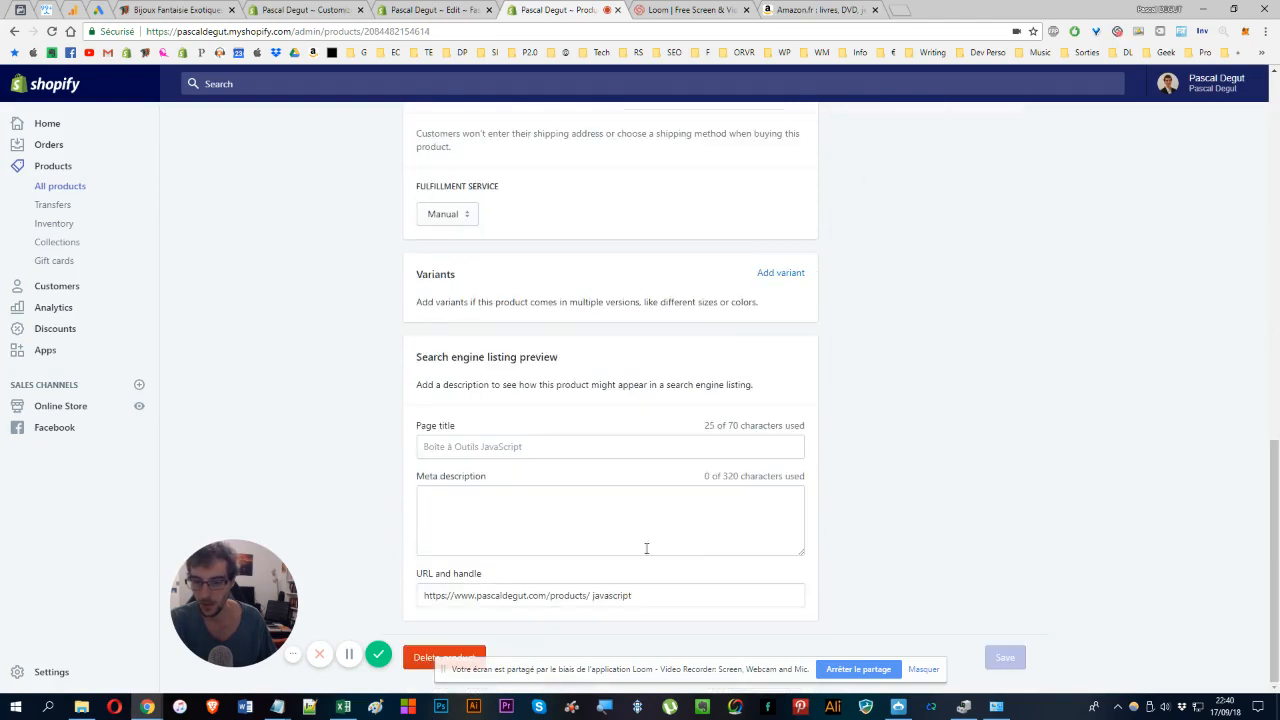
pyautogui.click(518, 446)
pyautogui.write('Boîte à Outils JavaScript')
pyautogui.moveTo(560, 448); pyautogui.dragTo(418, 447)
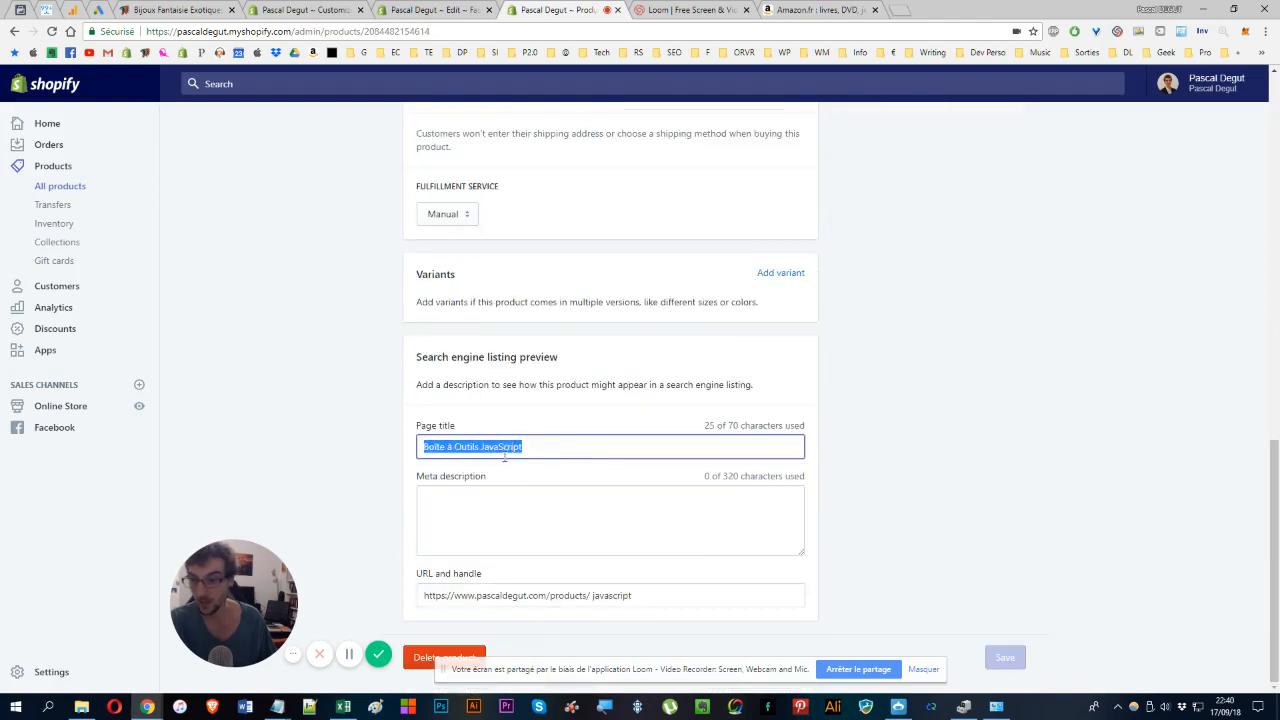
# - Compare the product's title with the page title and meta description fields of its search engine listing
pyautogui.scroll(15, 390, 402)
pyautogui.click(445, 236)
pyautogui.hotkey('ctrl', 'a')
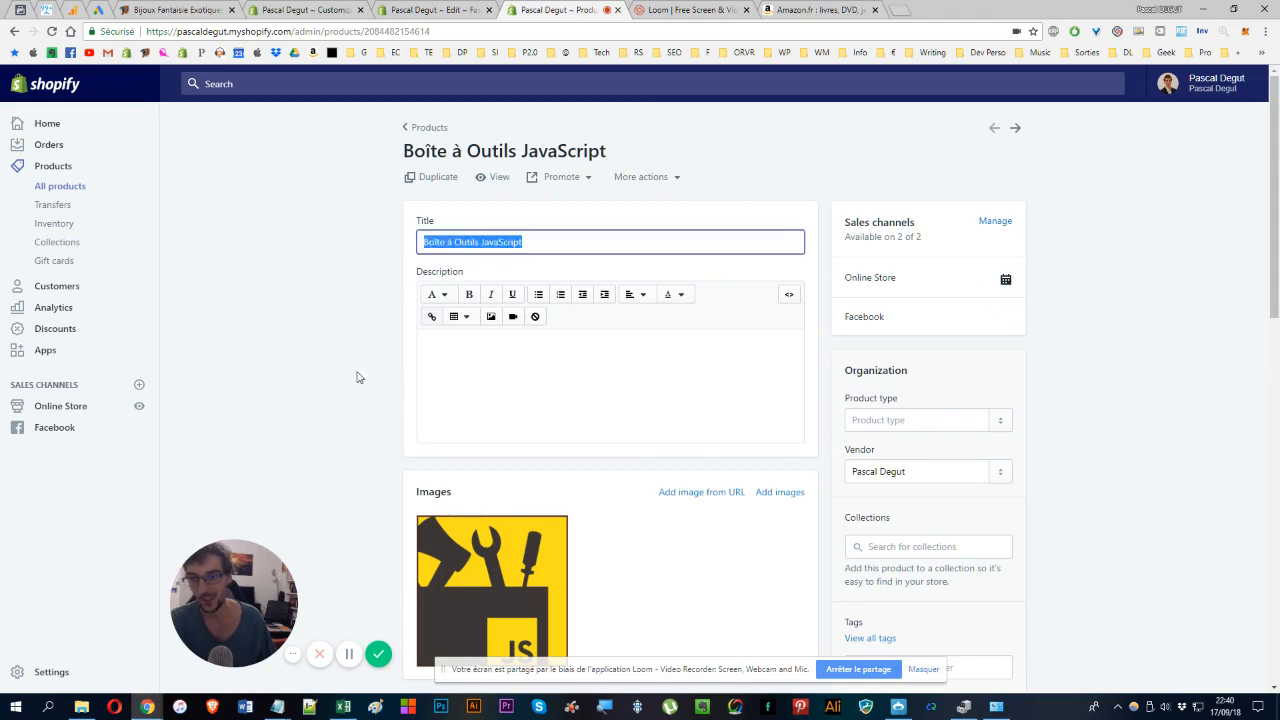
pyautogui.scroll(-15, 357, 375)
pyautogui.click(461, 505)
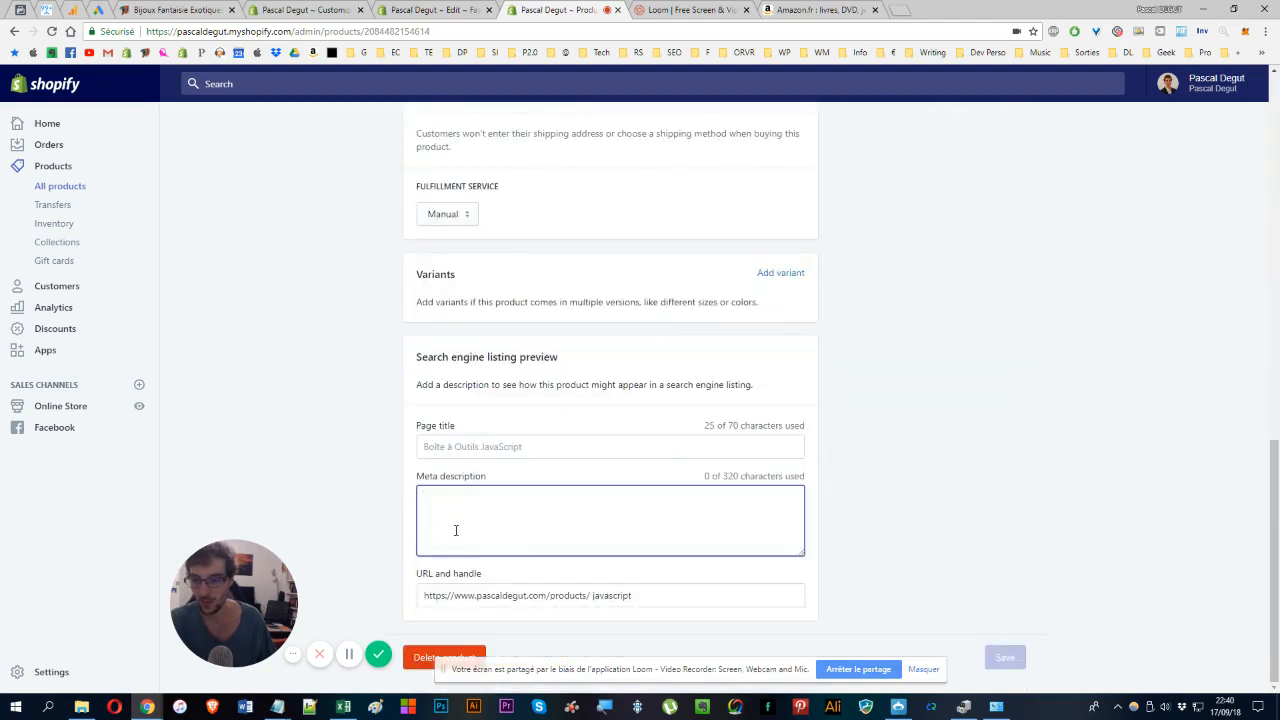
pyautogui.click(460, 446)
pyautogui.click(457, 514)
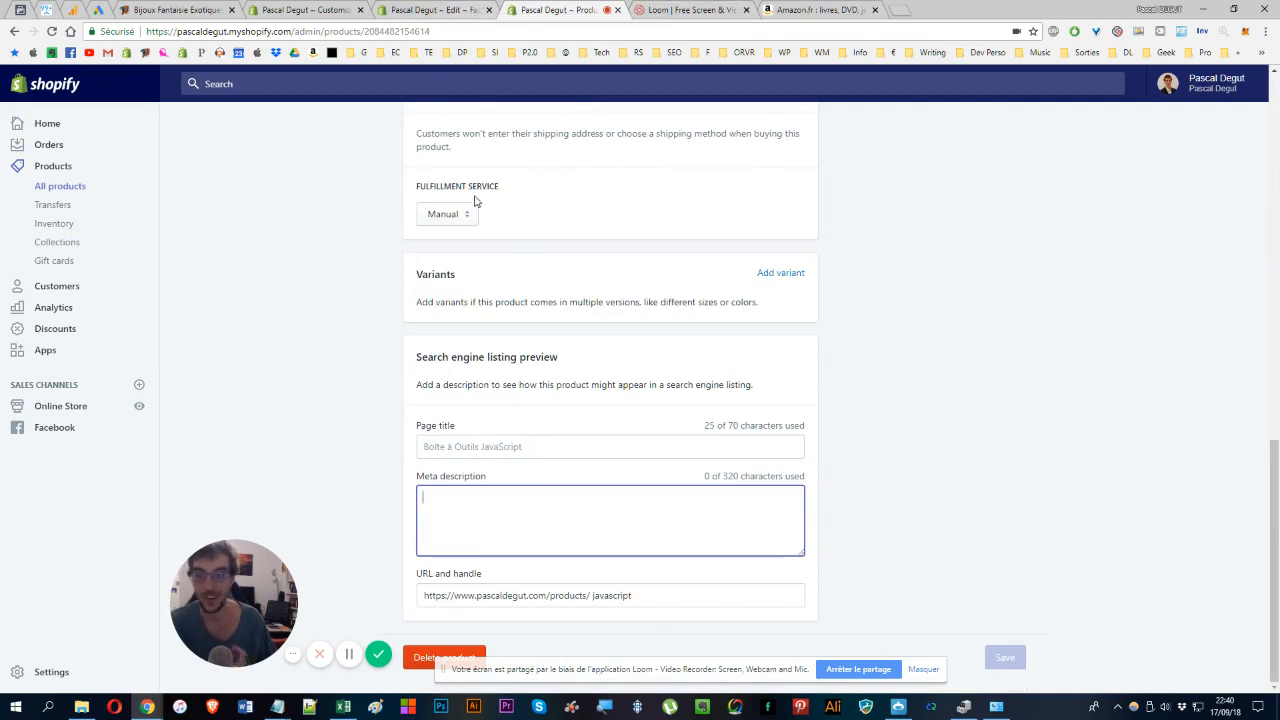
# - Review the product's title and description, then the page title, meta description and URL handle in its search listing
pyautogui.scroll(15, 466, 347)
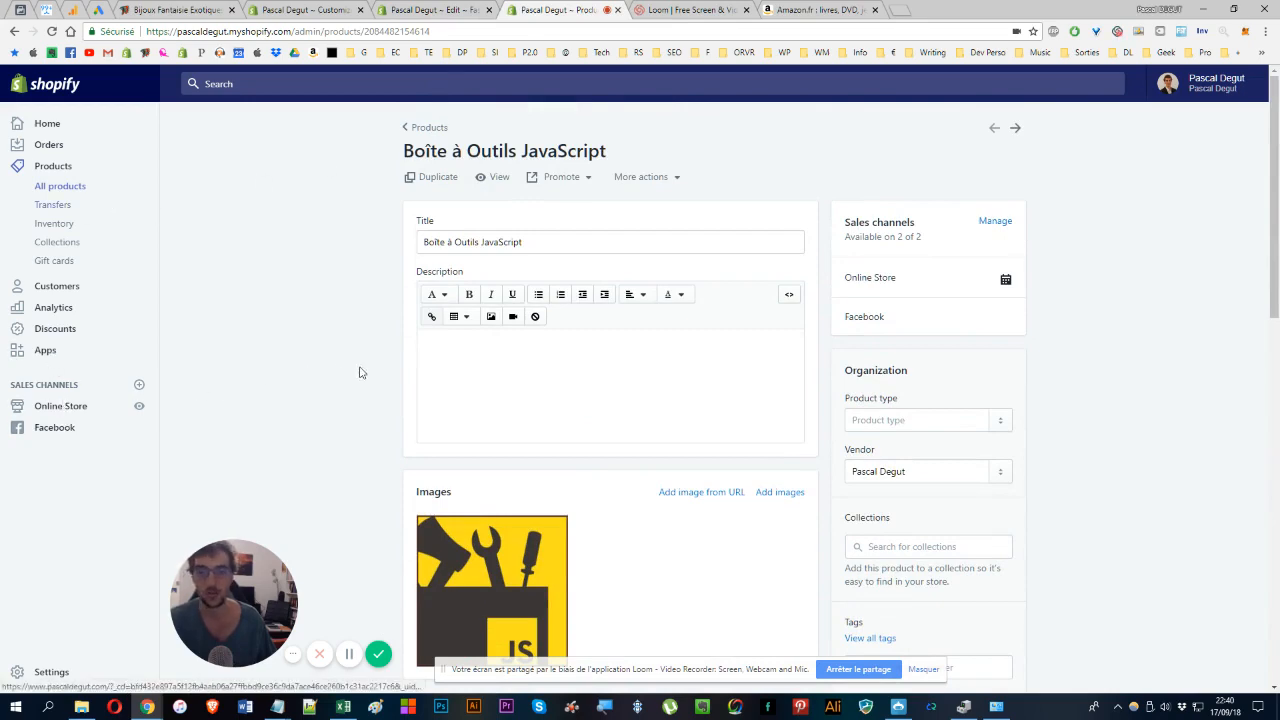
pyautogui.scroll(-10, 390, 392)
pyautogui.scroll(-3, 400, 400)
pyautogui.click(450, 480)
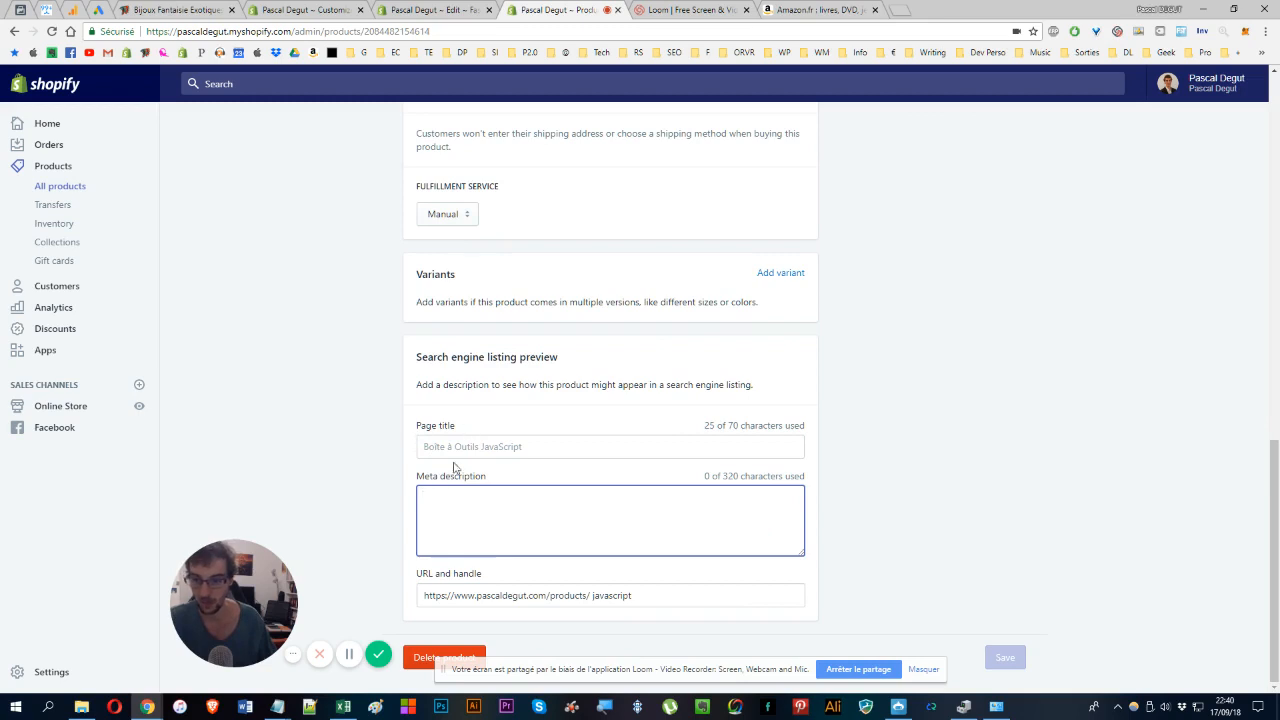
pyautogui.click(458, 447)
pyautogui.click(517, 497)
pyautogui.click(590, 592)
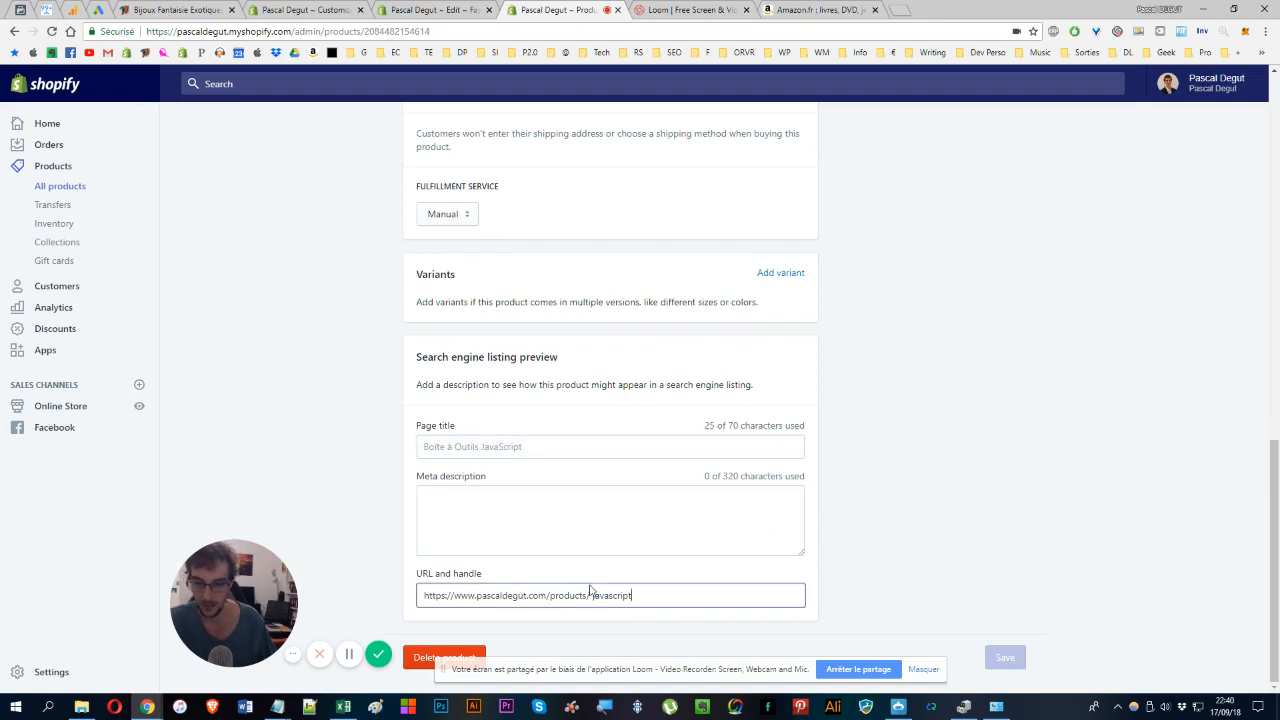
pyautogui.doubleClick(606, 595)
pyautogui.click(509, 495)
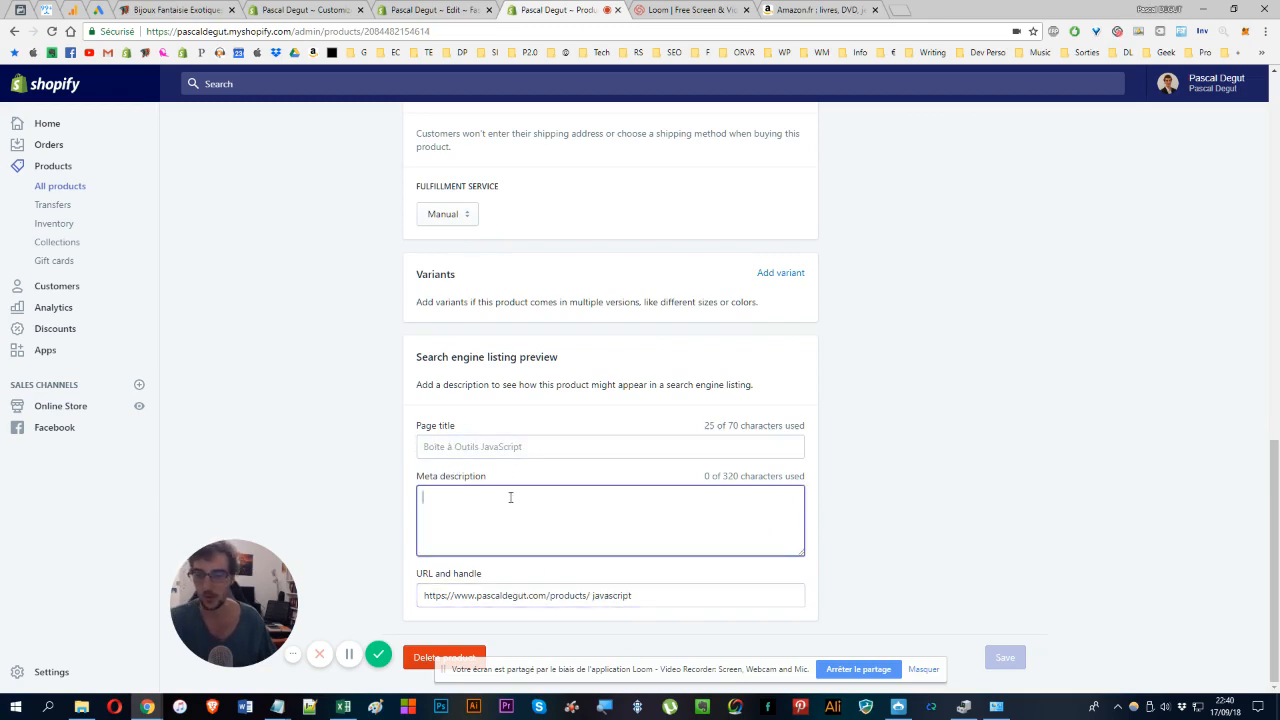
pyautogui.click(502, 438)
pyautogui.scroll(15, 489, 436)
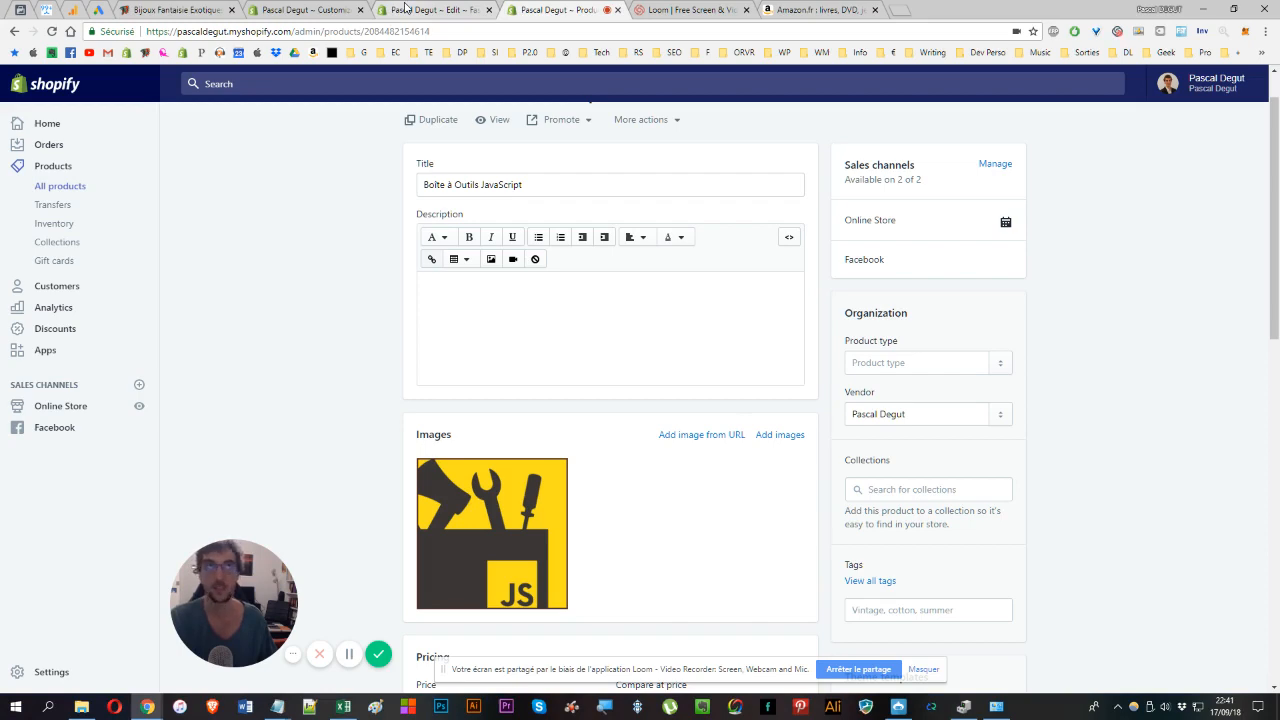
# - Return to the Formation Google Ads page in the theme editor and examine its first text and image block
pyautogui.click(405, 8)
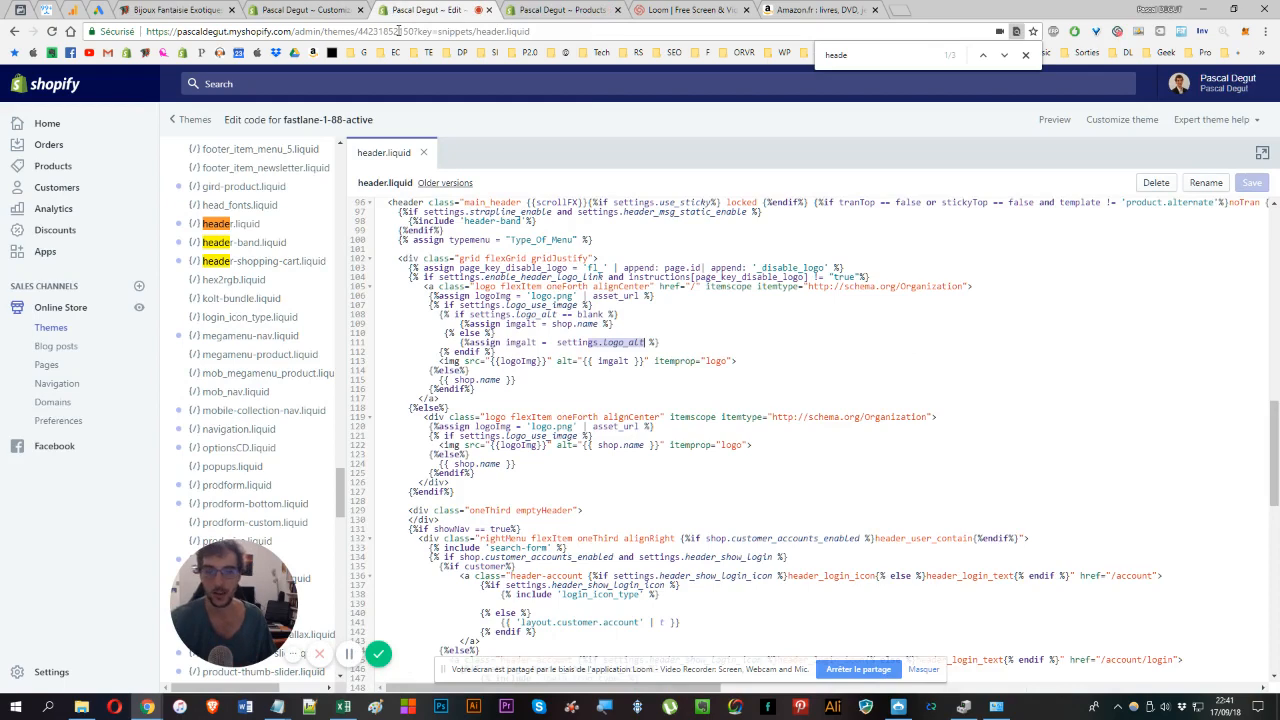
pyautogui.click(308, 8)
pyautogui.scroll(-3, 436, 332)
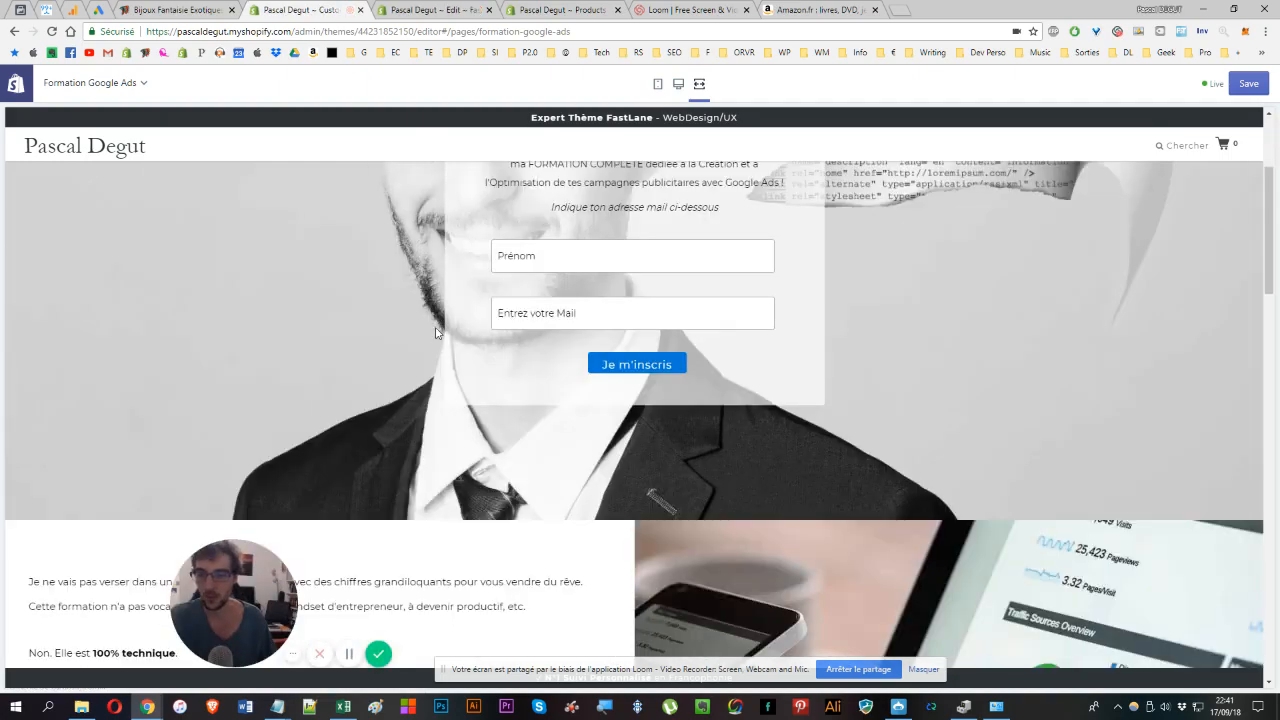
pyautogui.moveTo(234, 598); pyautogui.dragTo(74, 588)
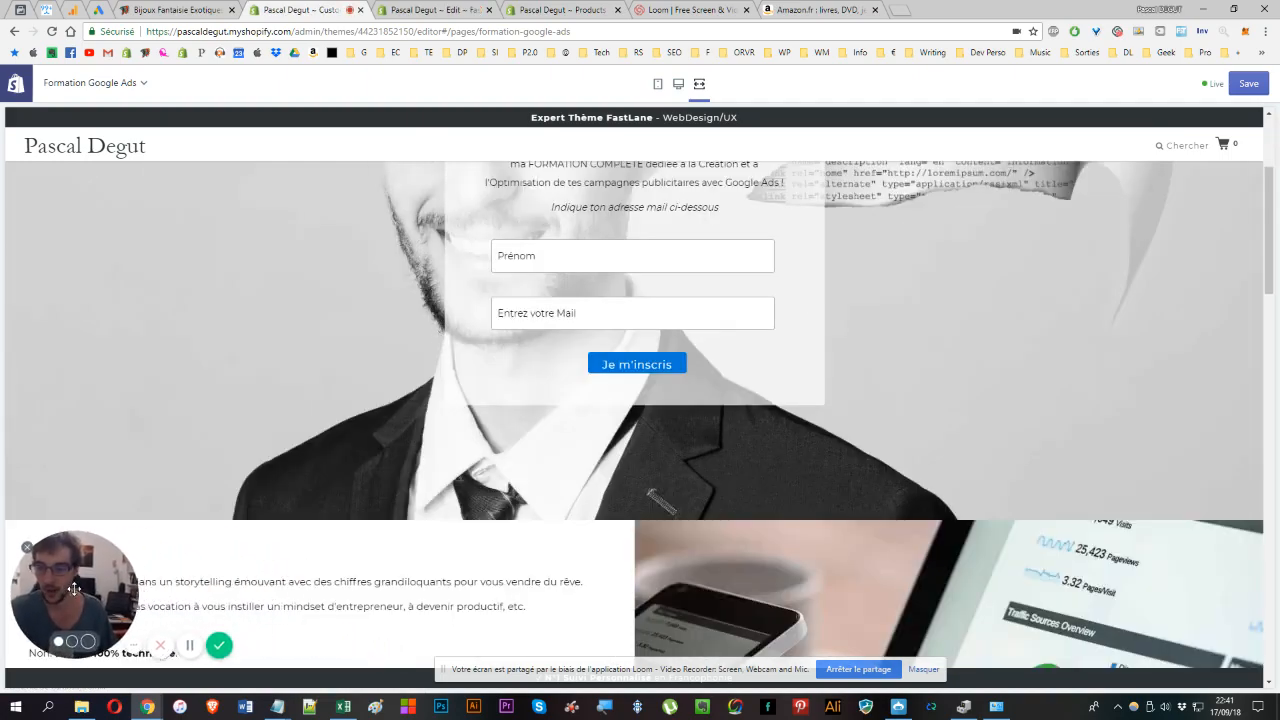
pyautogui.scroll(-5, 512, 502)
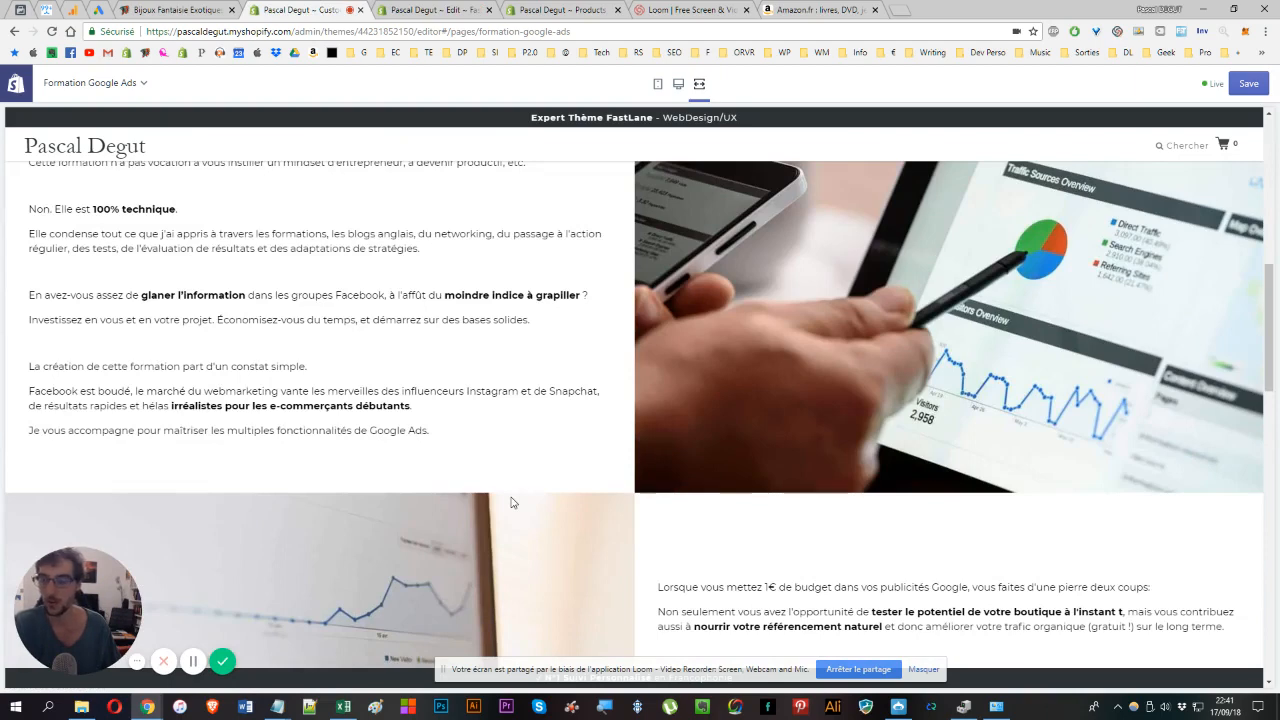
pyautogui.scroll(1, 481, 404)
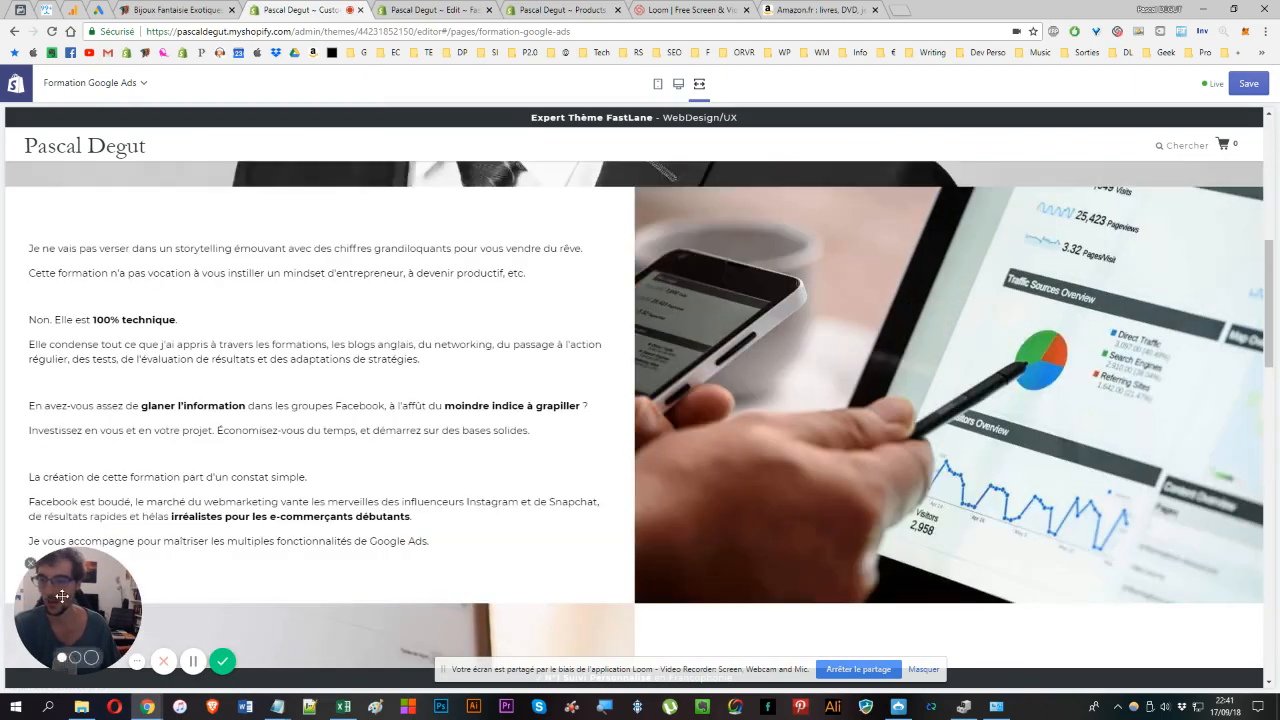
pyautogui.moveTo(61, 590)
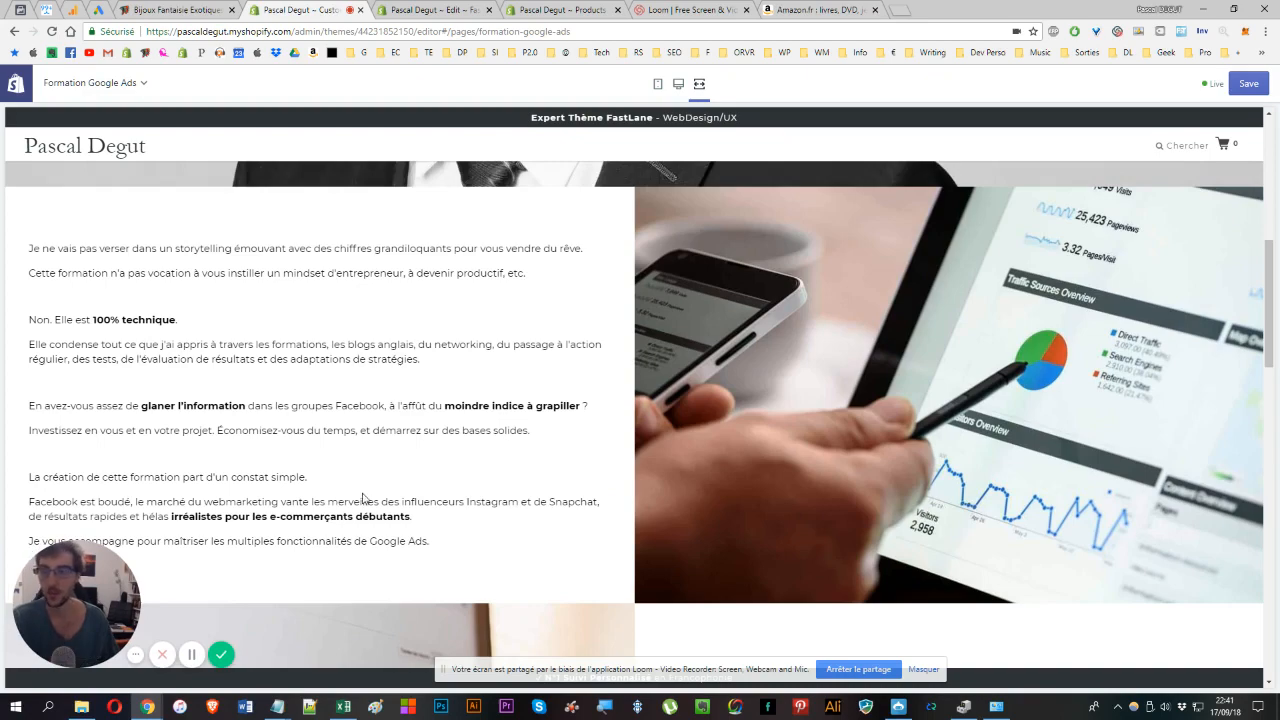
# - Examine the page's second text block, dark text band, FAQ questions, and Services and Outils image links
pyautogui.scroll(-4, 364, 498)
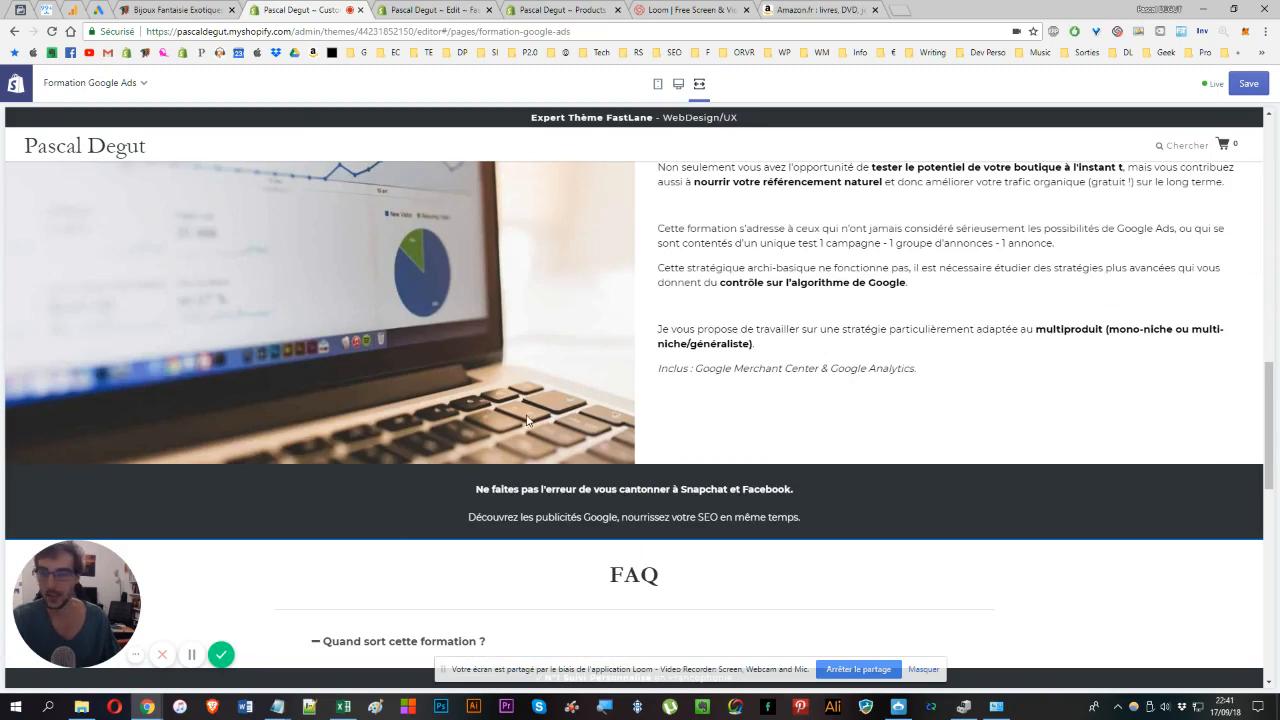
pyautogui.scroll(-2, 528, 421)
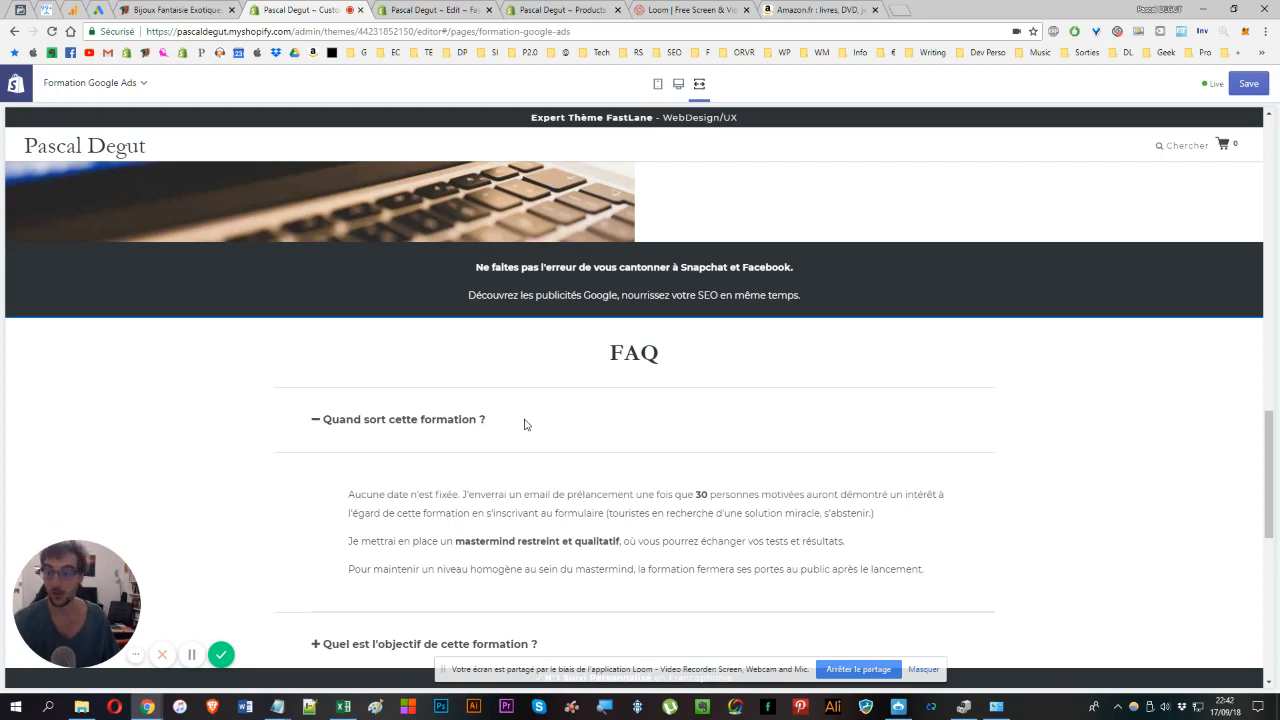
pyautogui.scroll(-2, 524, 425)
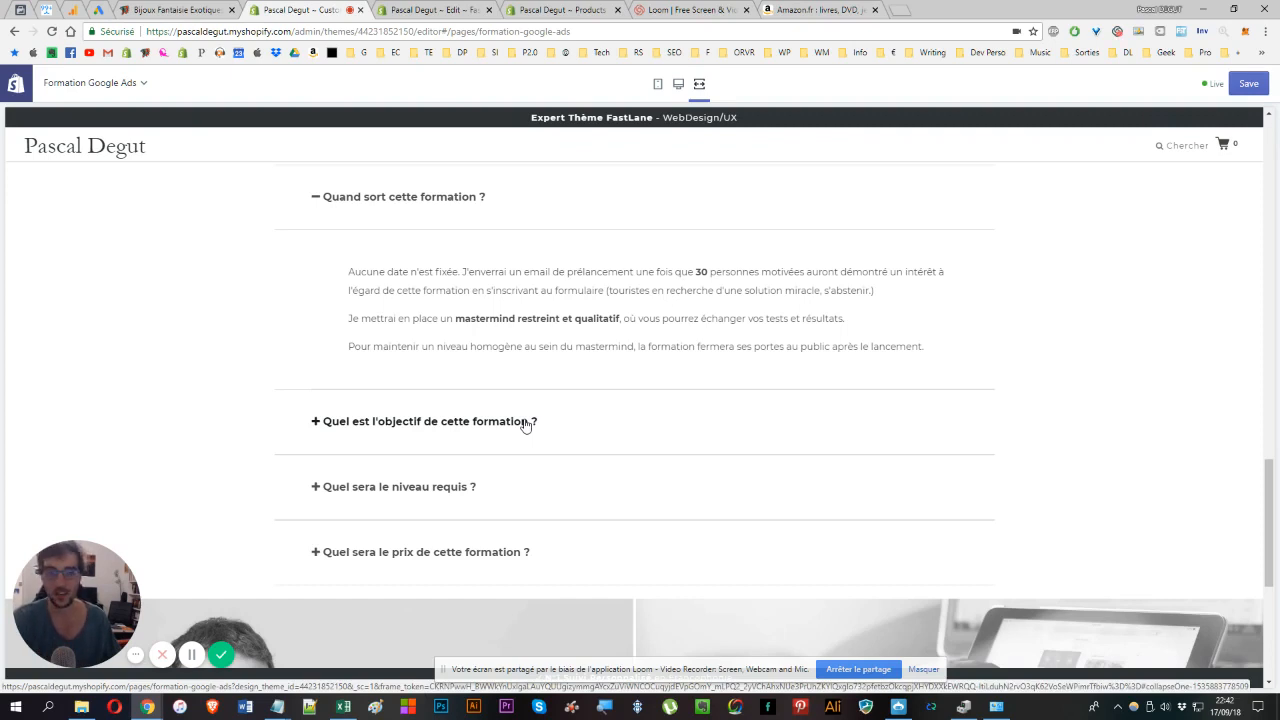
pyautogui.scroll(-2, 524, 422)
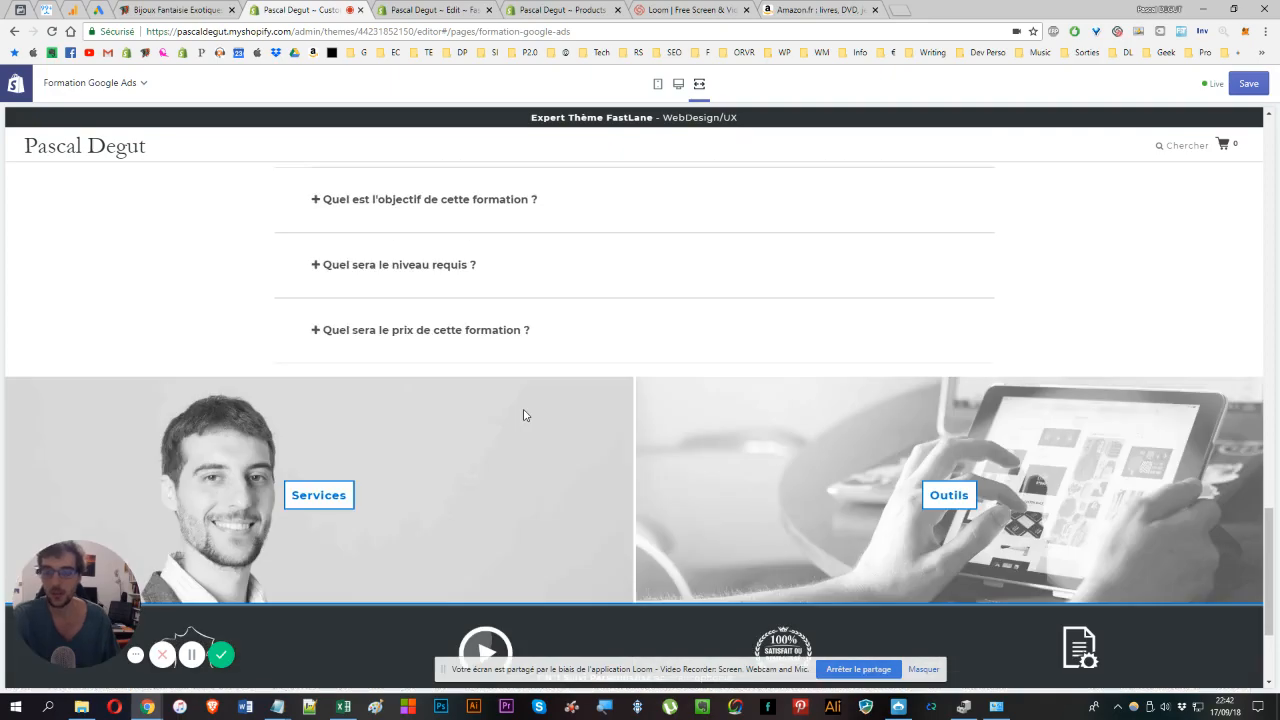
# - Look back over the Formation Google Ads page's content blocks and return to the sign-up form
pyautogui.scroll(5, 524, 415)
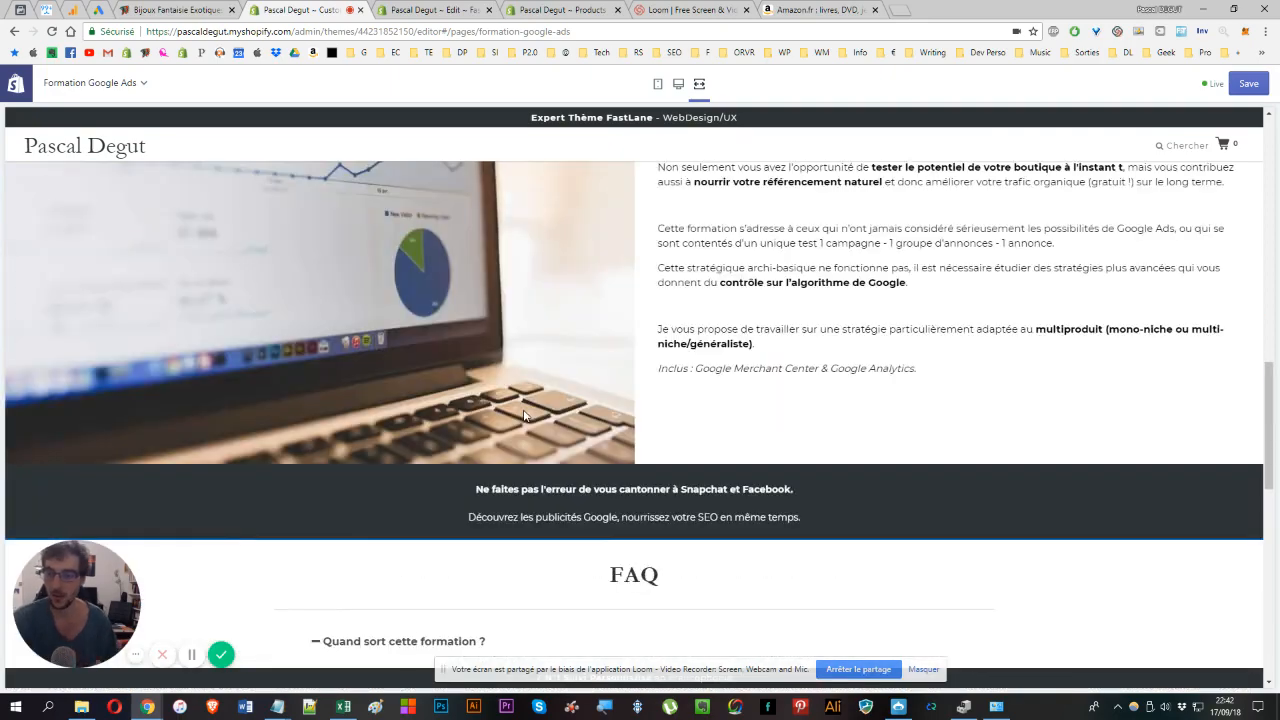
pyautogui.scroll(10, 524, 415)
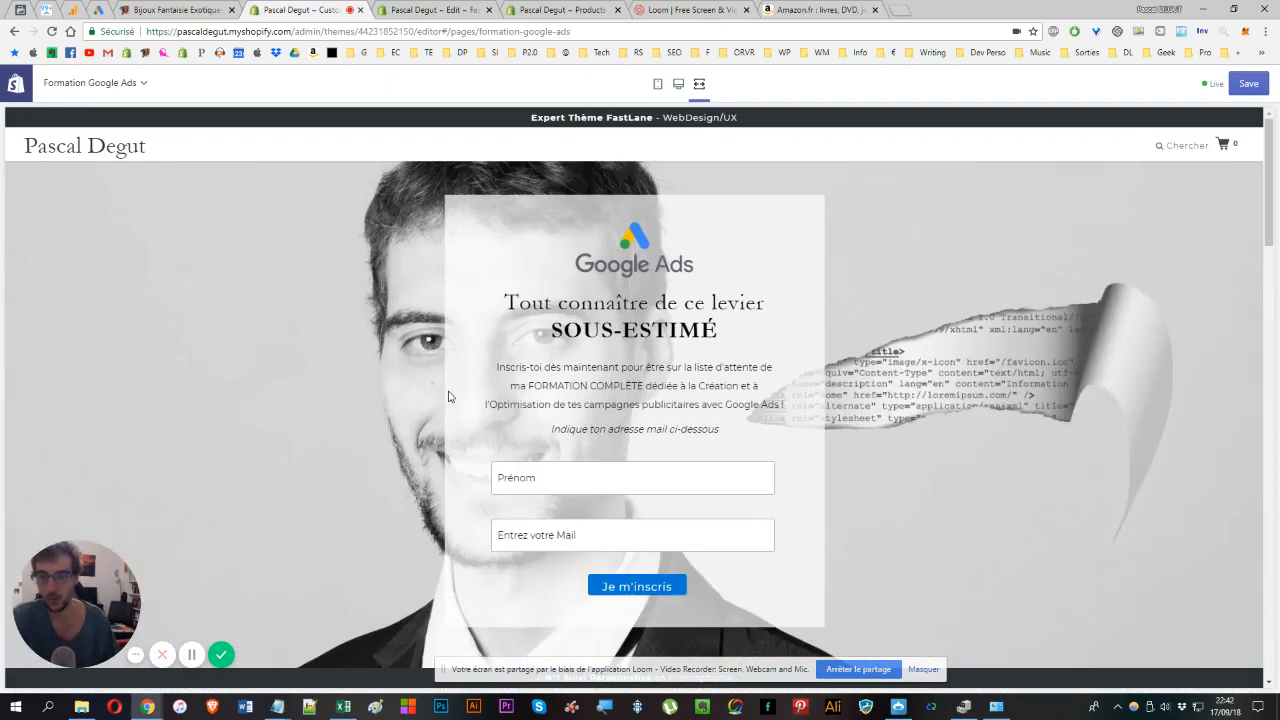
pyautogui.scroll(-8, 448, 367)
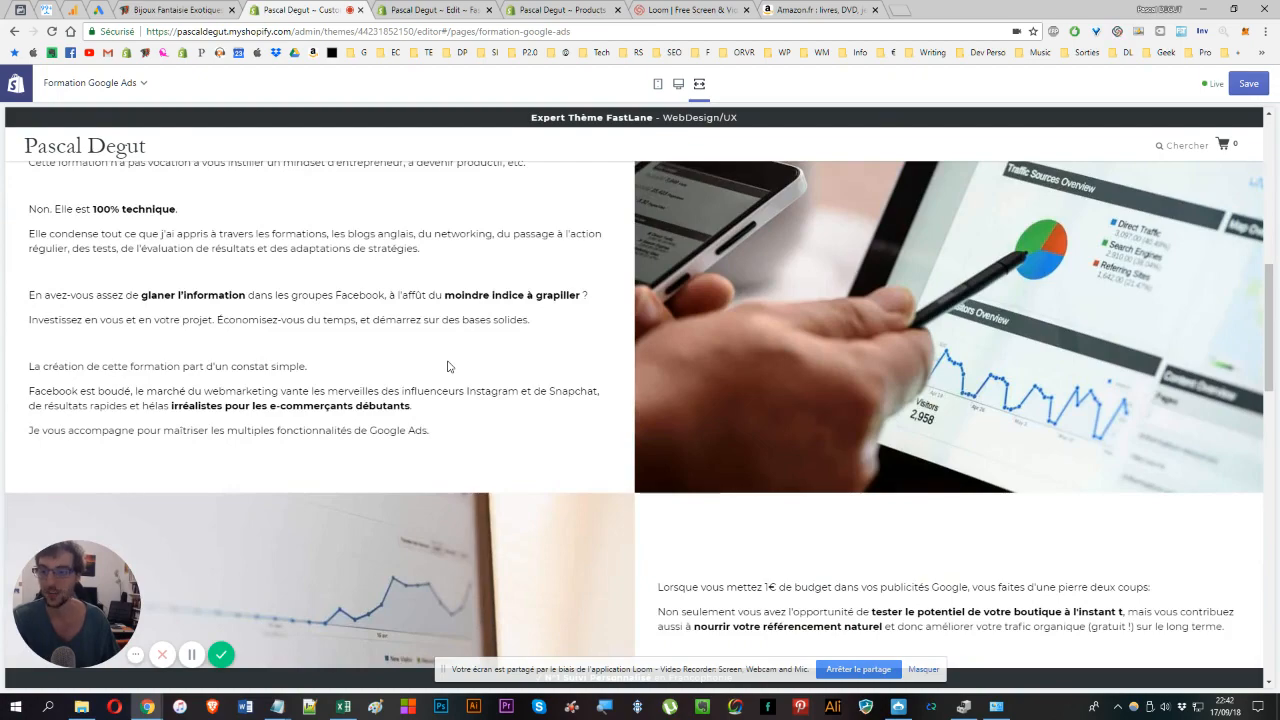
pyautogui.scroll(8, 448, 367)
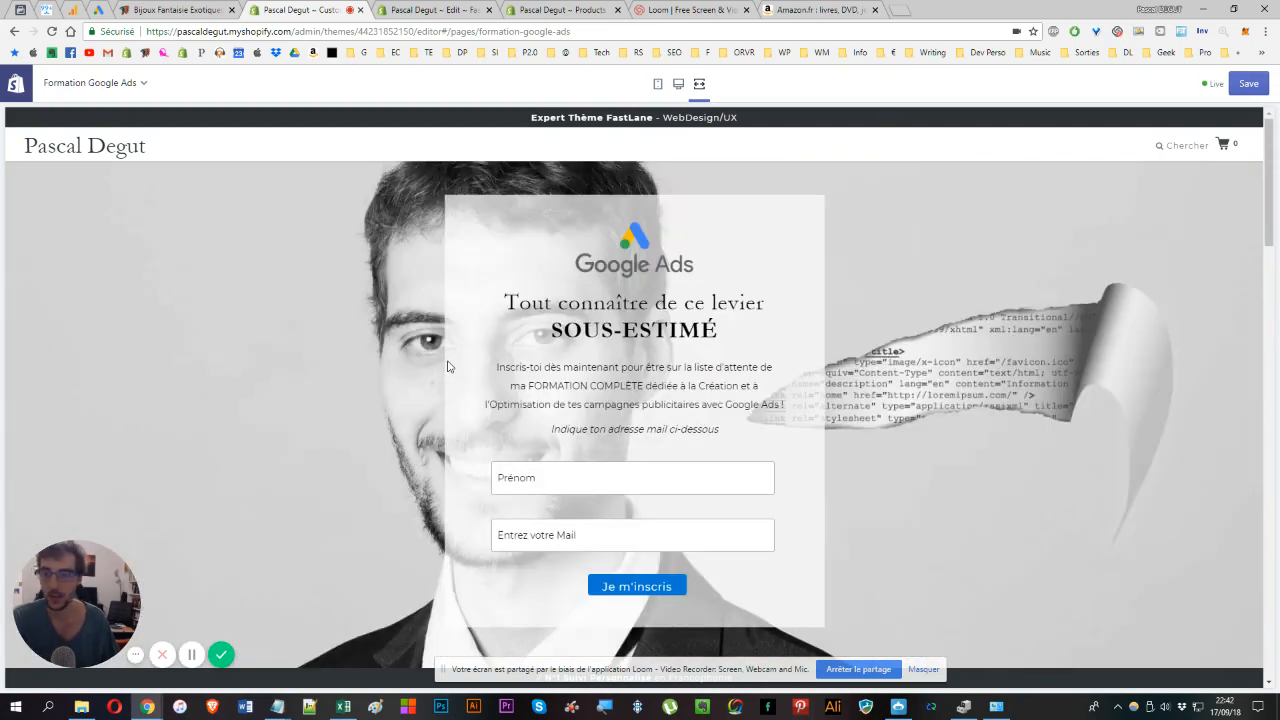
pyautogui.scroll(-3, 448, 367)
pyautogui.scroll(3, 574, 251)
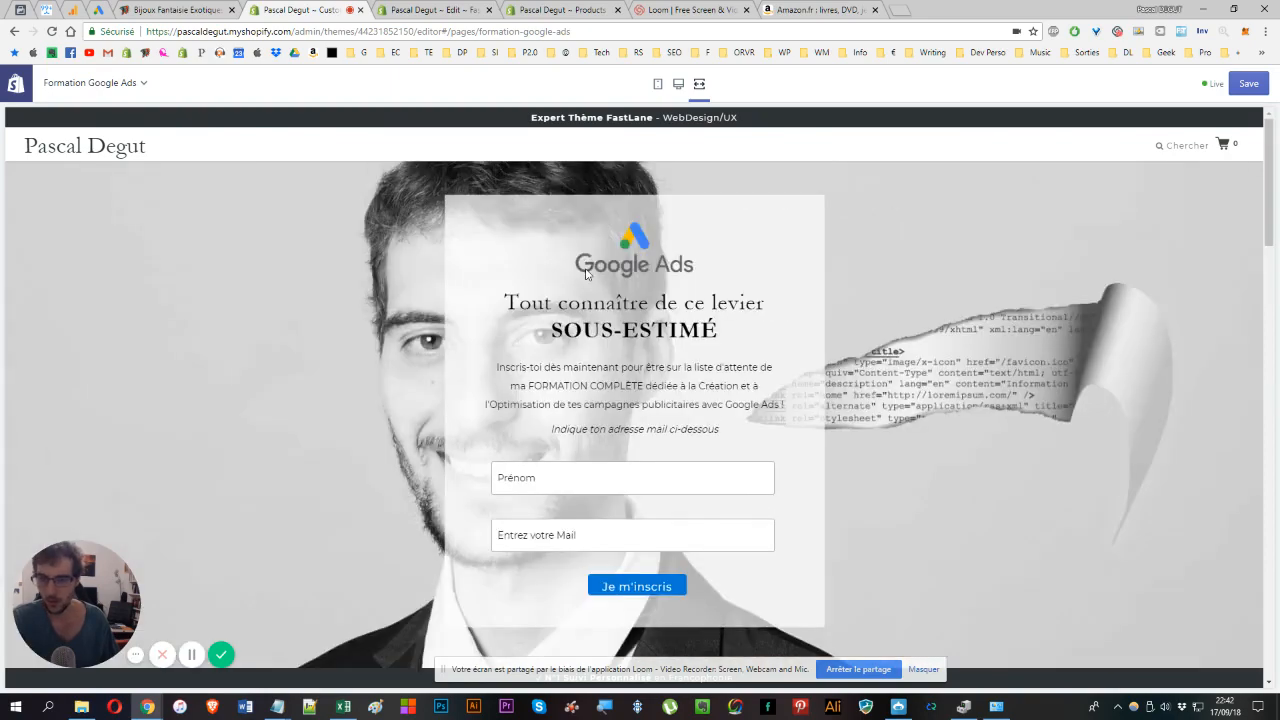
# - Read the FAQ answer to "Quand sort cette formation ?" and return to the first-name field of the sign-up form
pyautogui.scroll(-12, 604, 381)
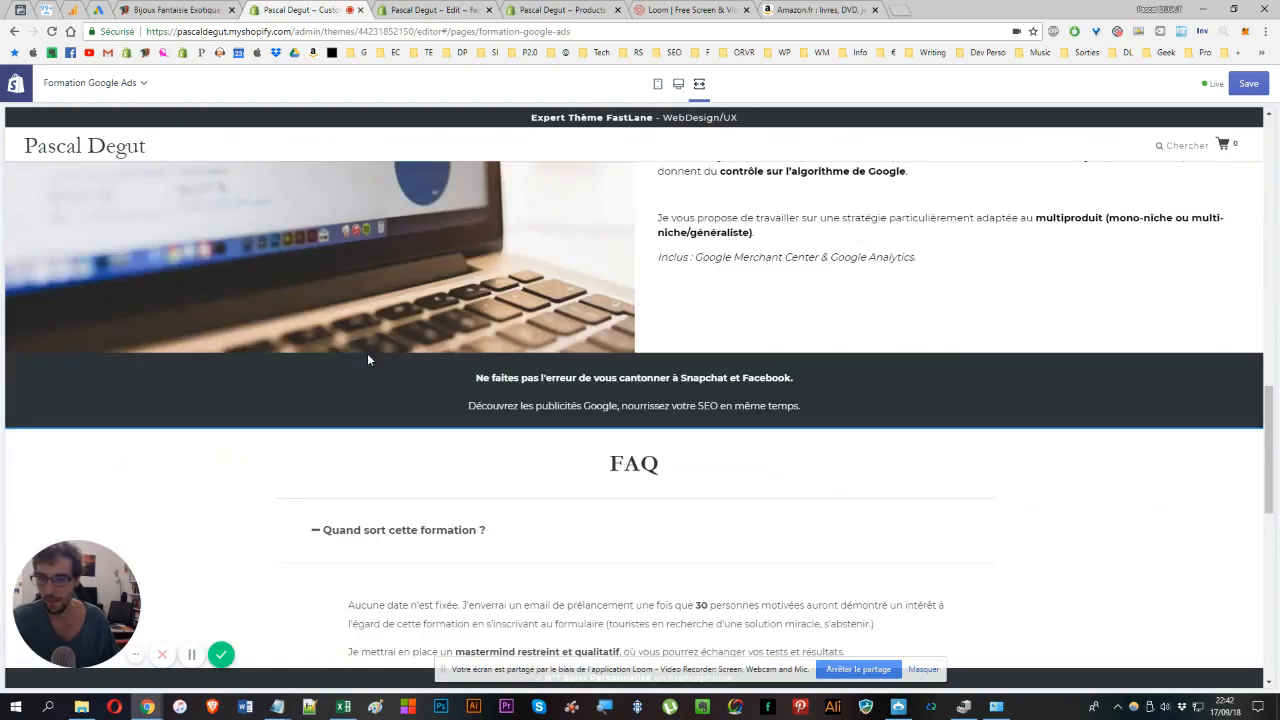
pyautogui.scroll(-3, 367, 358)
pyautogui.moveTo(674, 271); pyautogui.dragTo(765, 290)
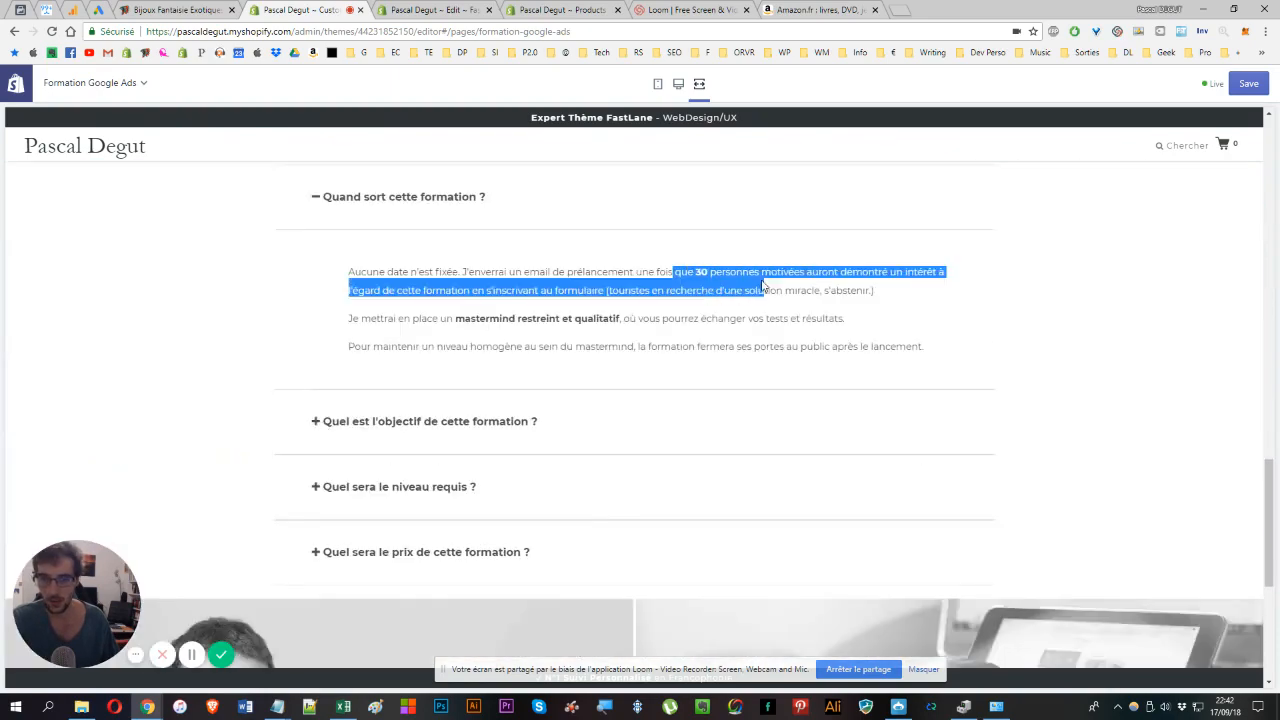
pyautogui.click(703, 290)
pyautogui.scroll(15, 703, 290)
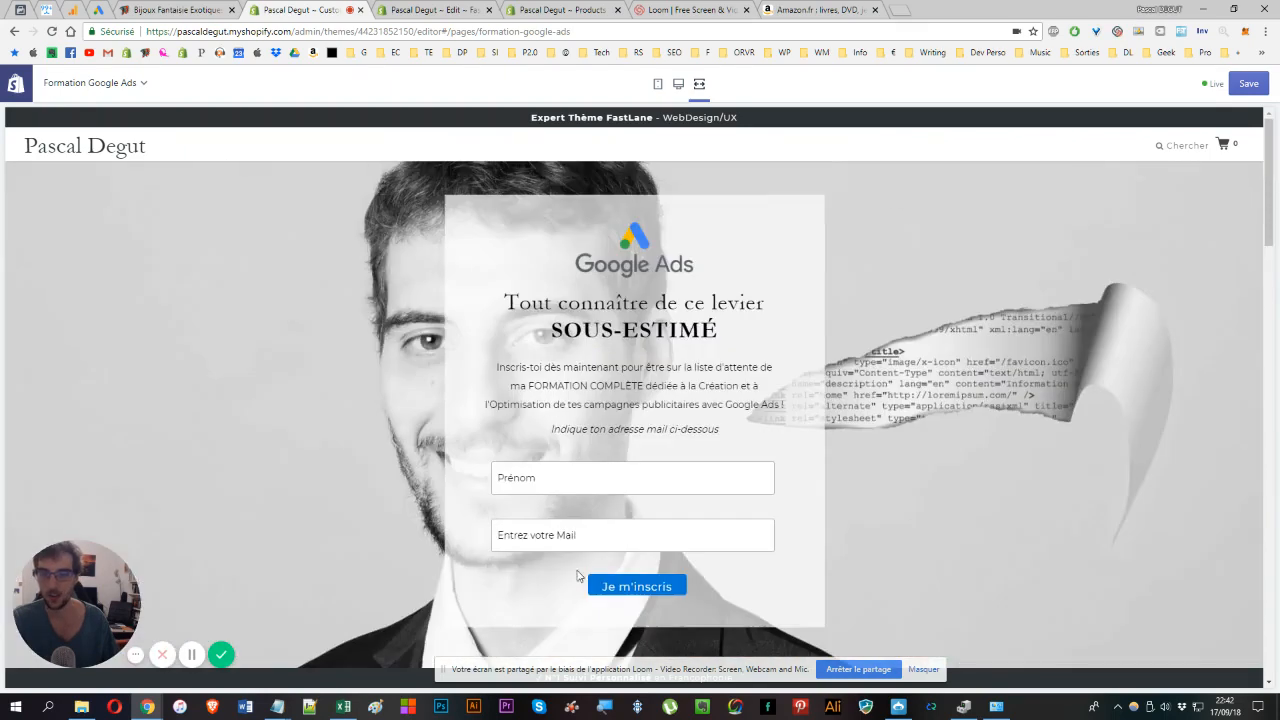
pyautogui.click(563, 470)
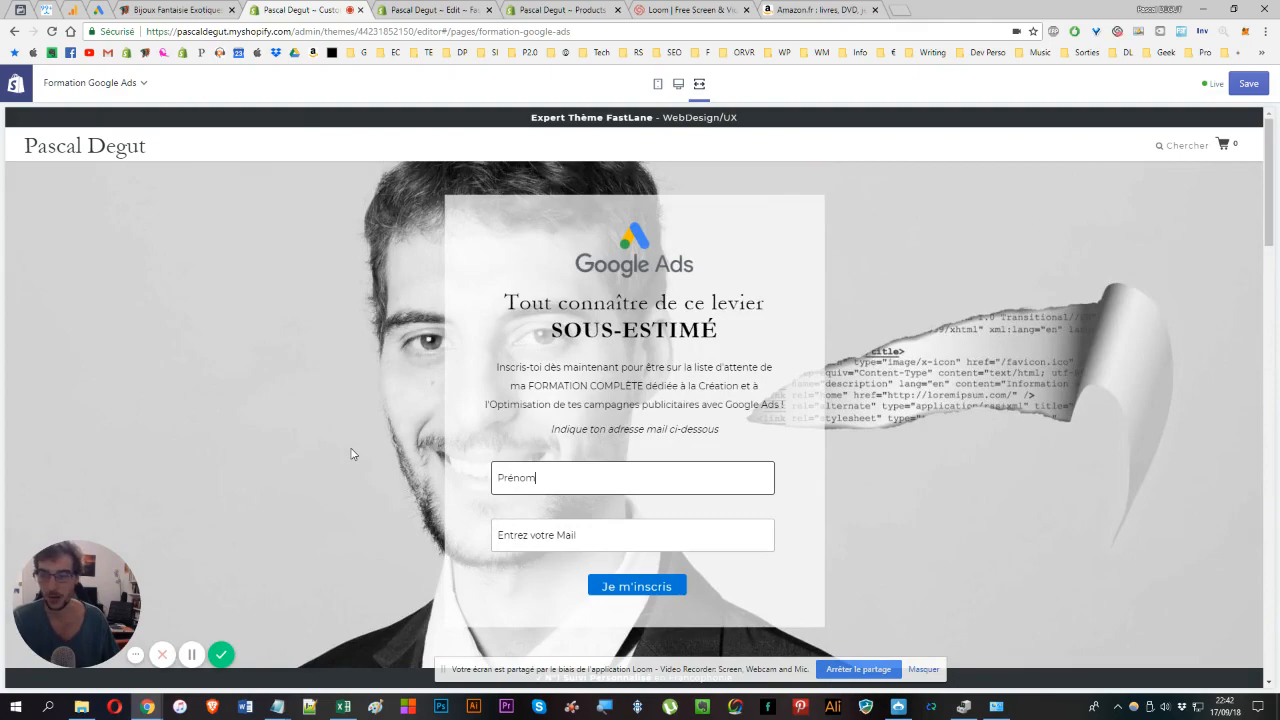
pyautogui.scroll(-4, 337, 443)
pyautogui.scroll(4, 337, 443)
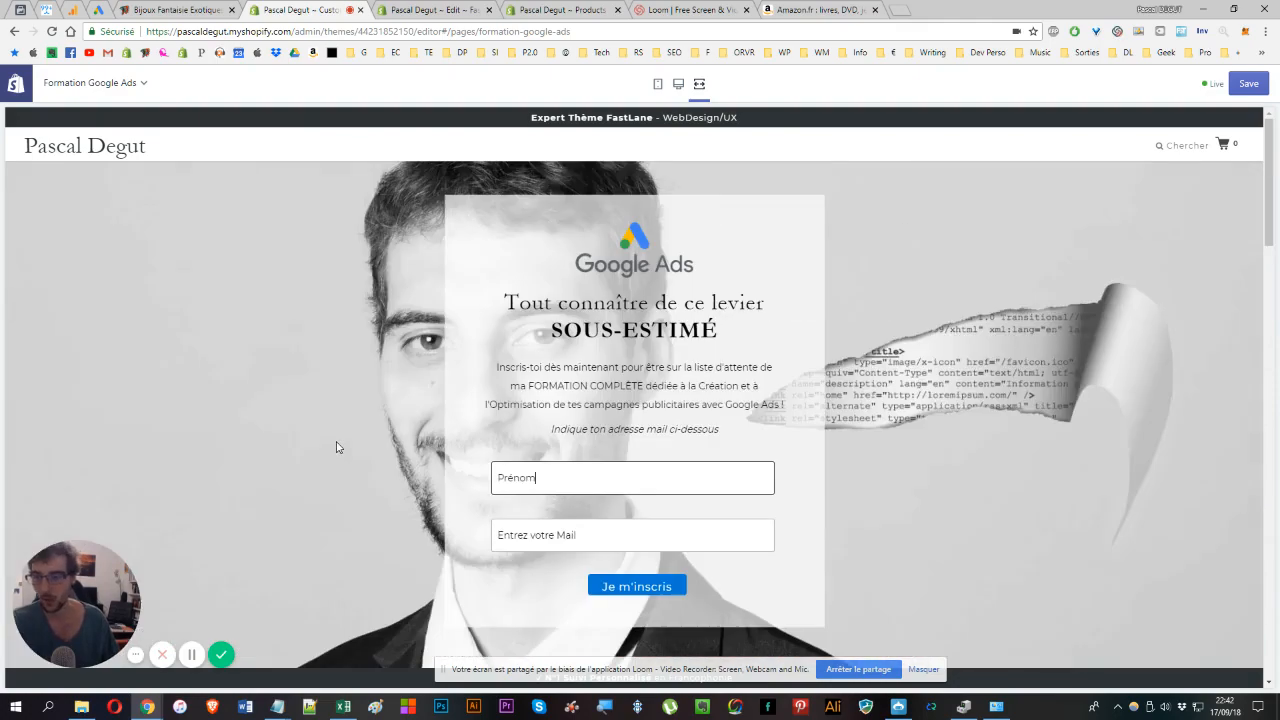
# - Expand the FAQ question "Quel sera le prix de cette formation ?", examine the pre-launch and regular prices, and return to the sign-up form
pyautogui.scroll(-8, 351, 472)
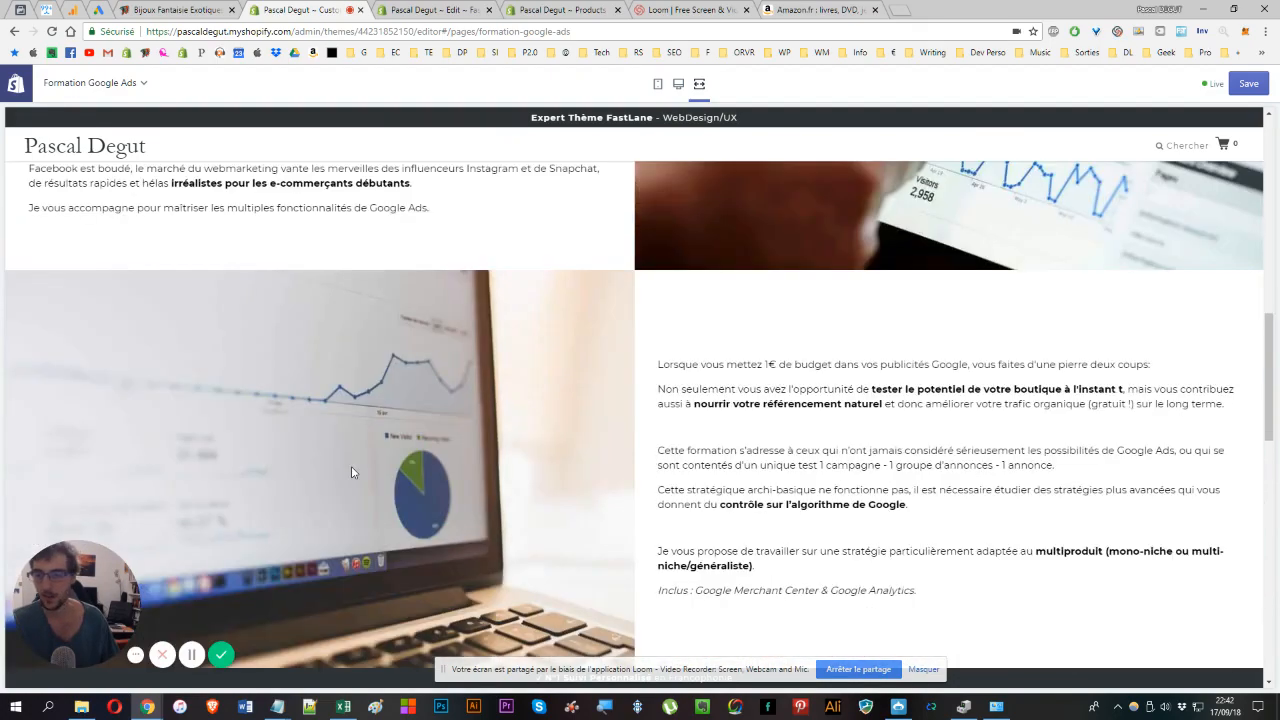
pyautogui.scroll(-10, 351, 472)
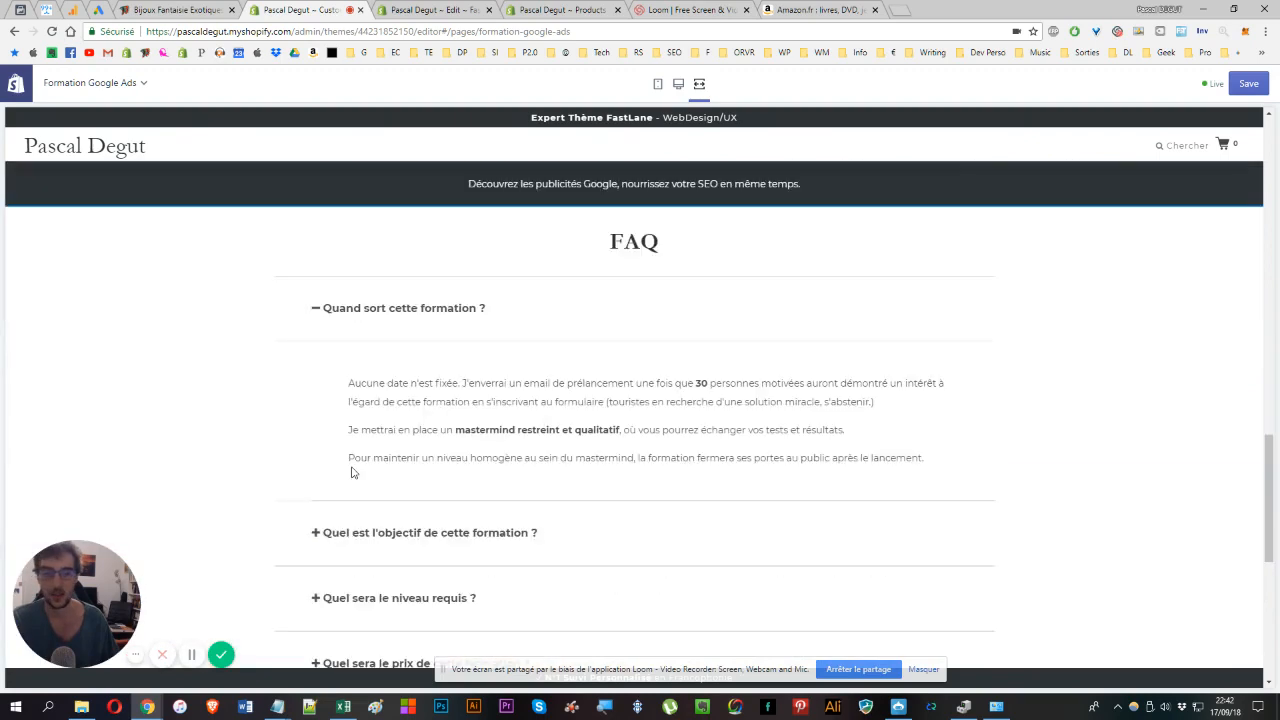
pyautogui.scroll(-2, 360, 510)
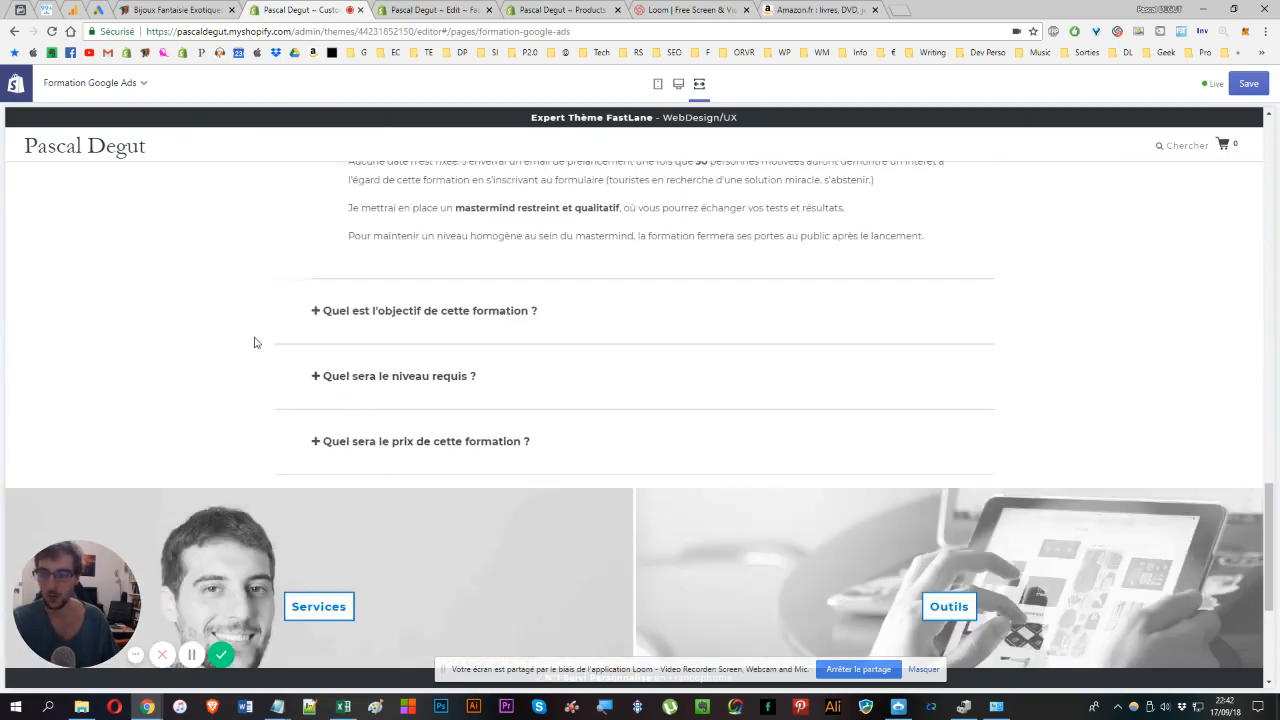
pyautogui.scroll(1, 254, 342)
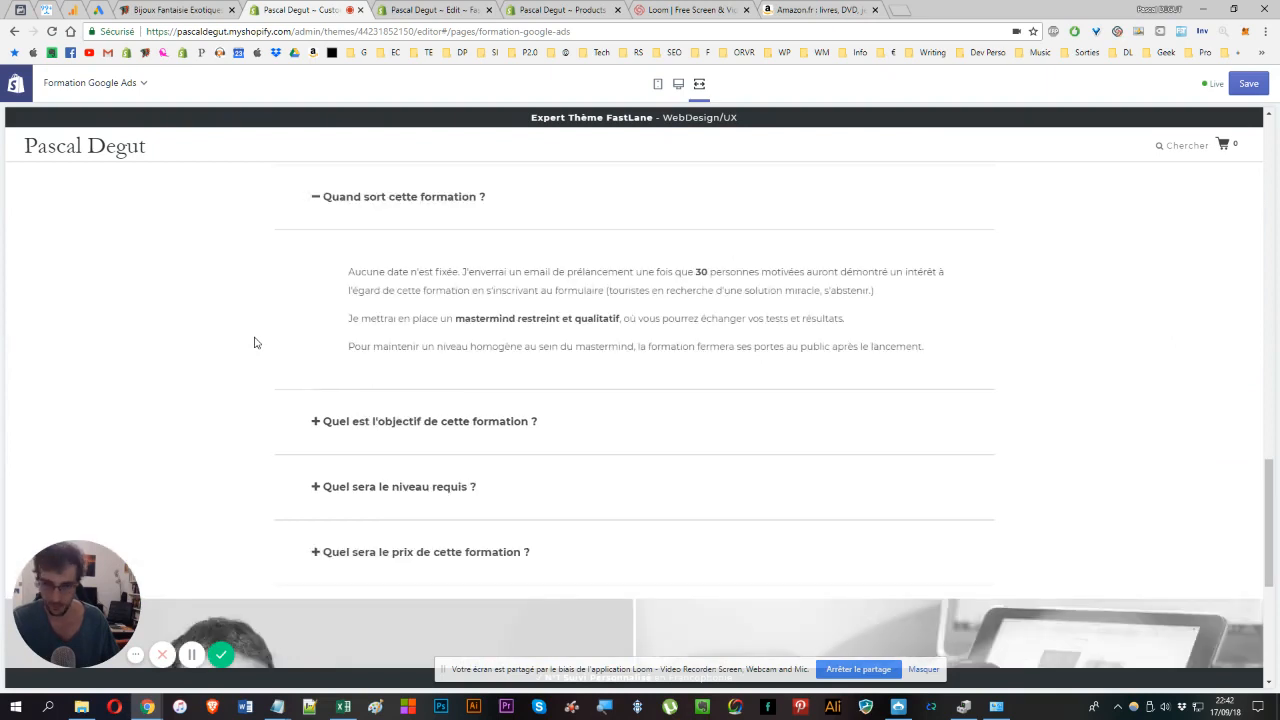
pyautogui.click(381, 559)
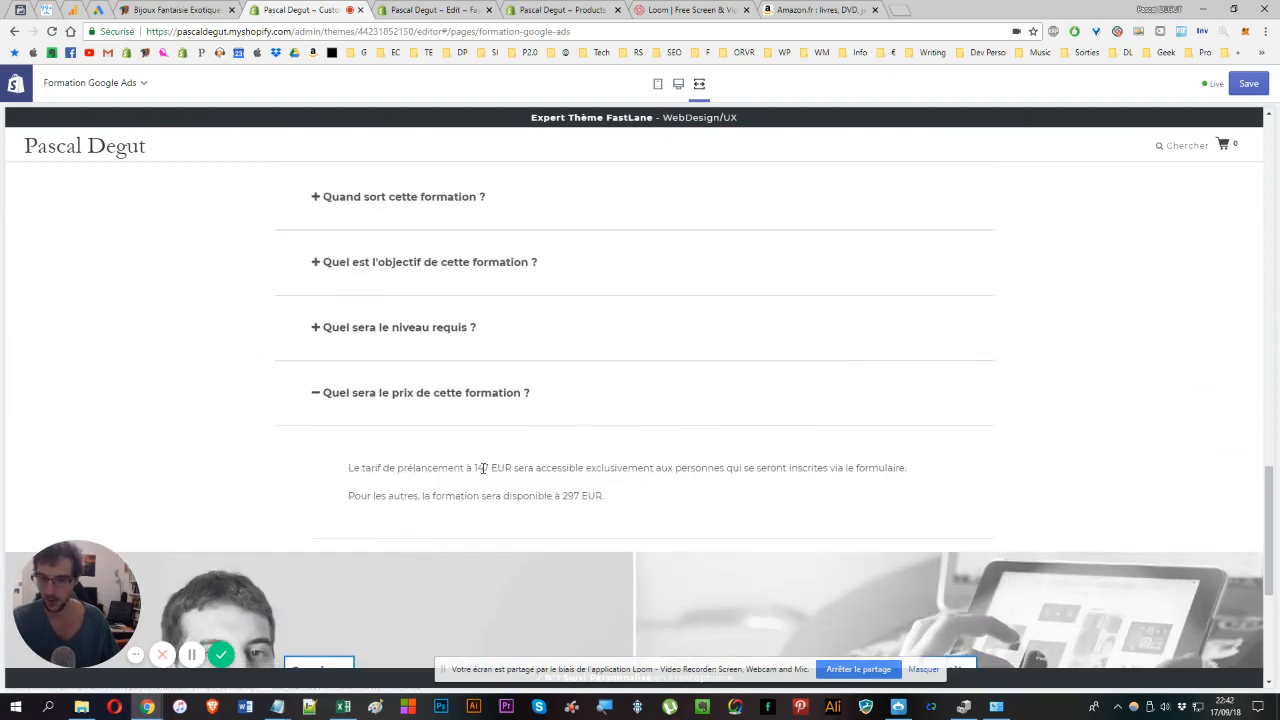
pyautogui.moveTo(453, 468); pyautogui.dragTo(607, 500)
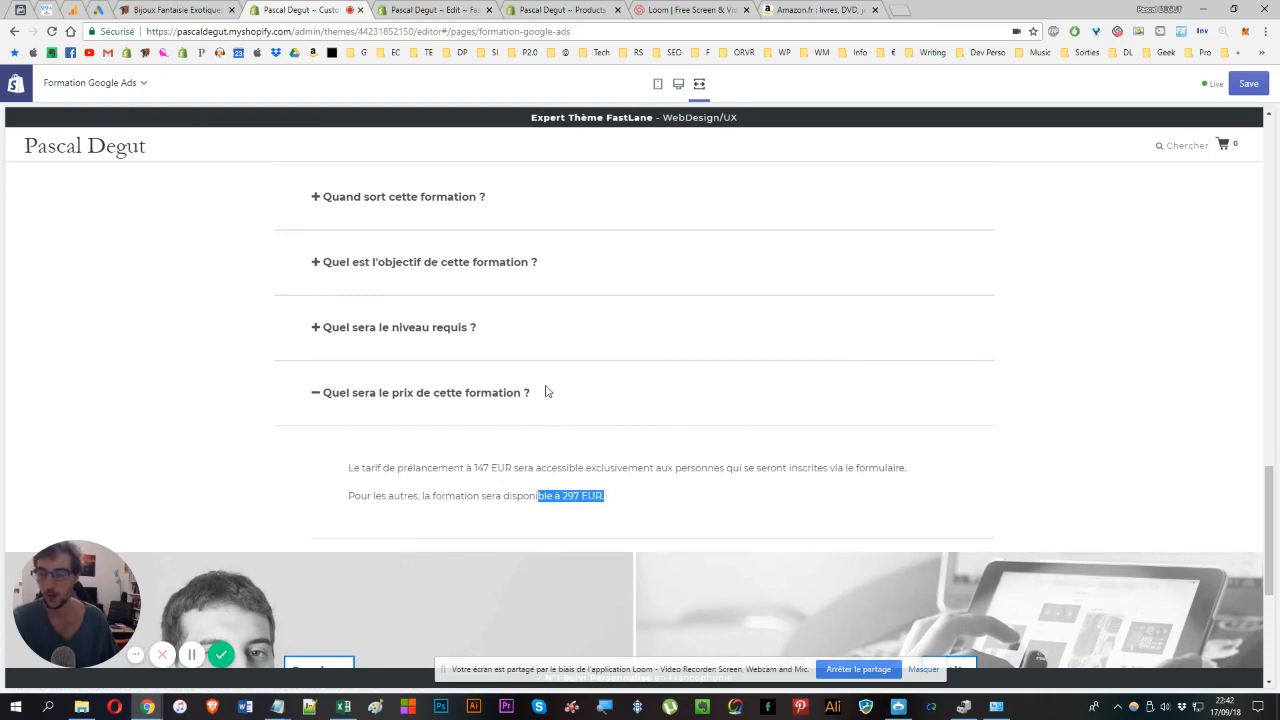
pyautogui.scroll(6, 545, 388)
pyautogui.scroll(5, 525, 328)
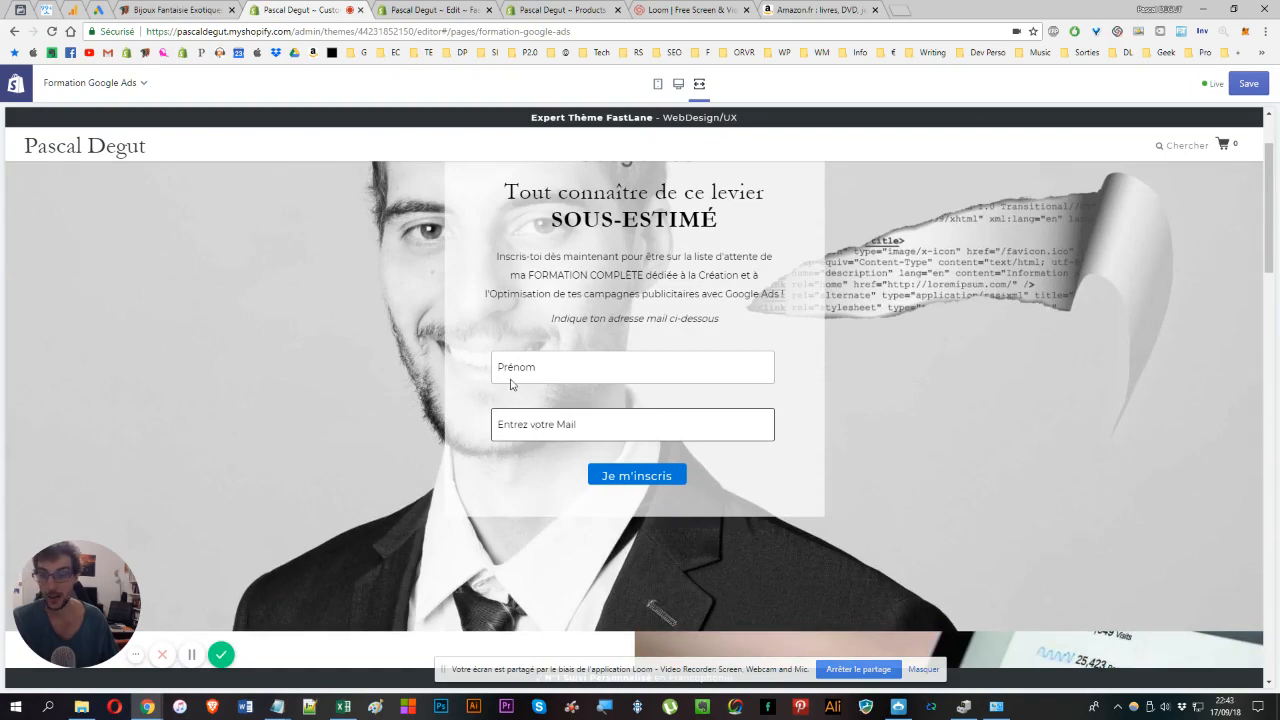
# - Expand the FAQ question "Quel sera le niveau requis ?", read its answer, and look back over the first text block and sign-up form
pyautogui.scroll(-5, 408, 400)
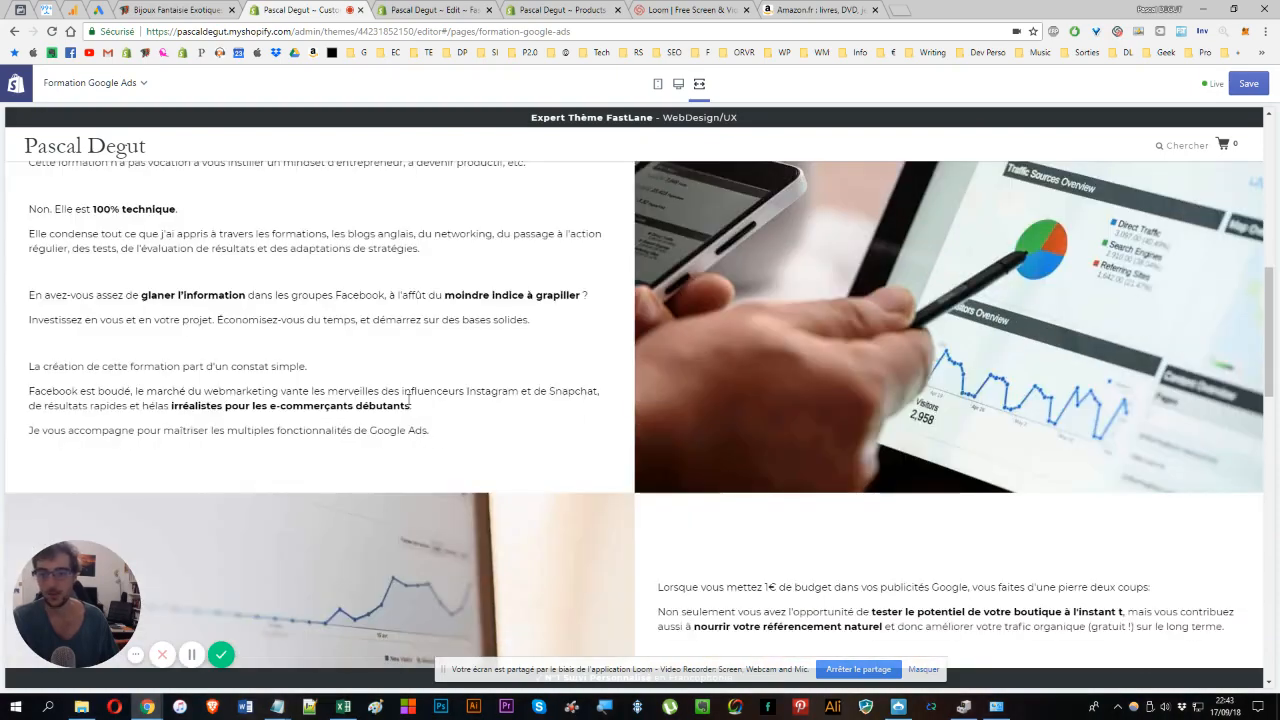
pyautogui.scroll(-4, 408, 400)
pyautogui.scroll(-3, 408, 402)
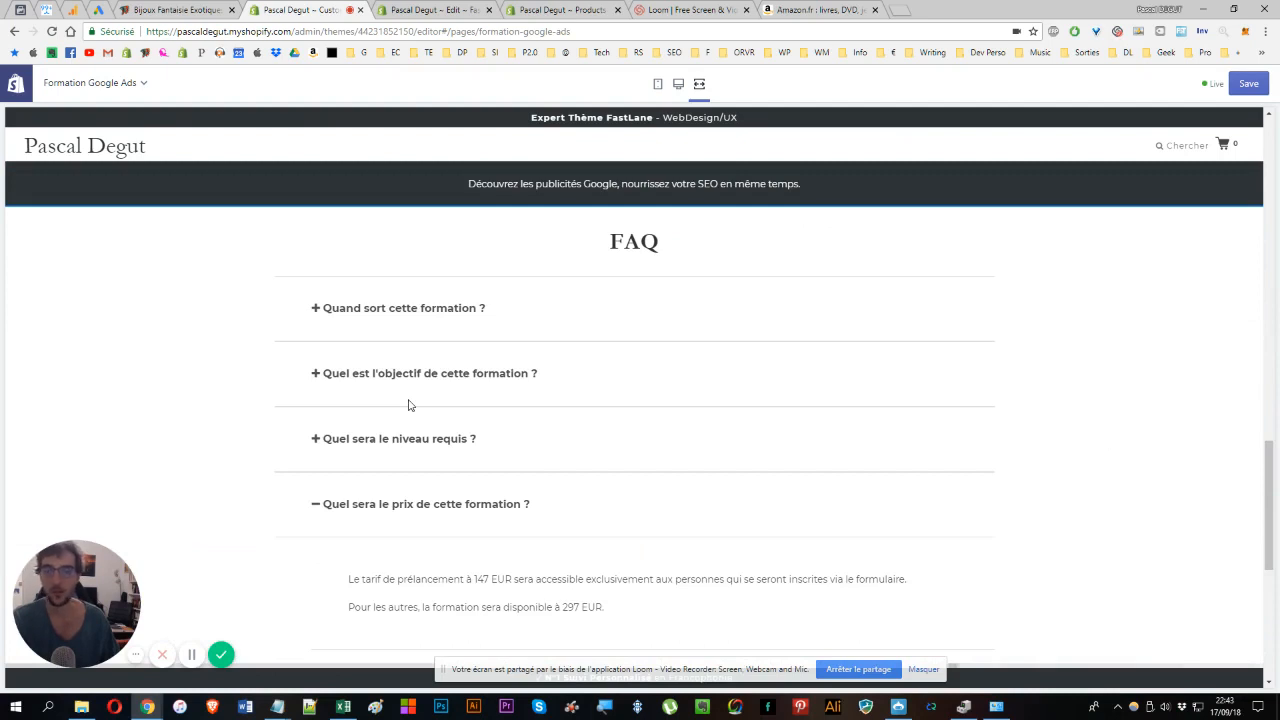
pyautogui.click(408, 441)
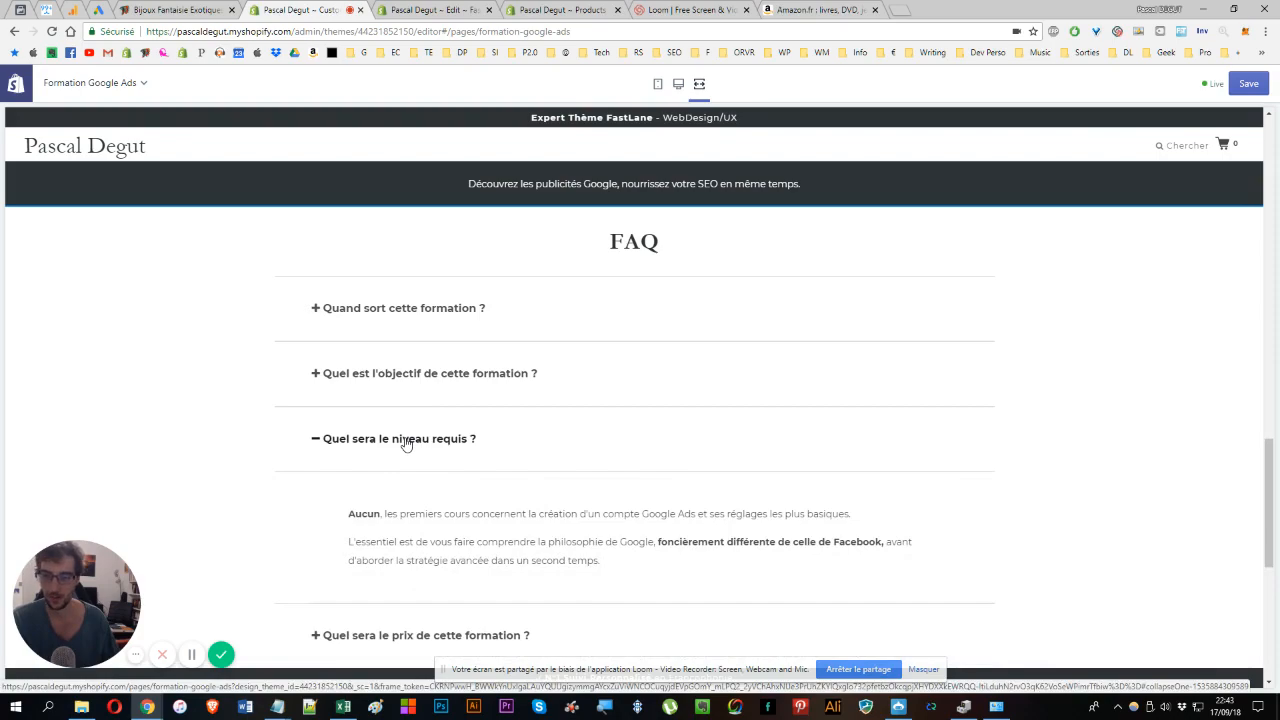
pyautogui.scroll(10, 405, 444)
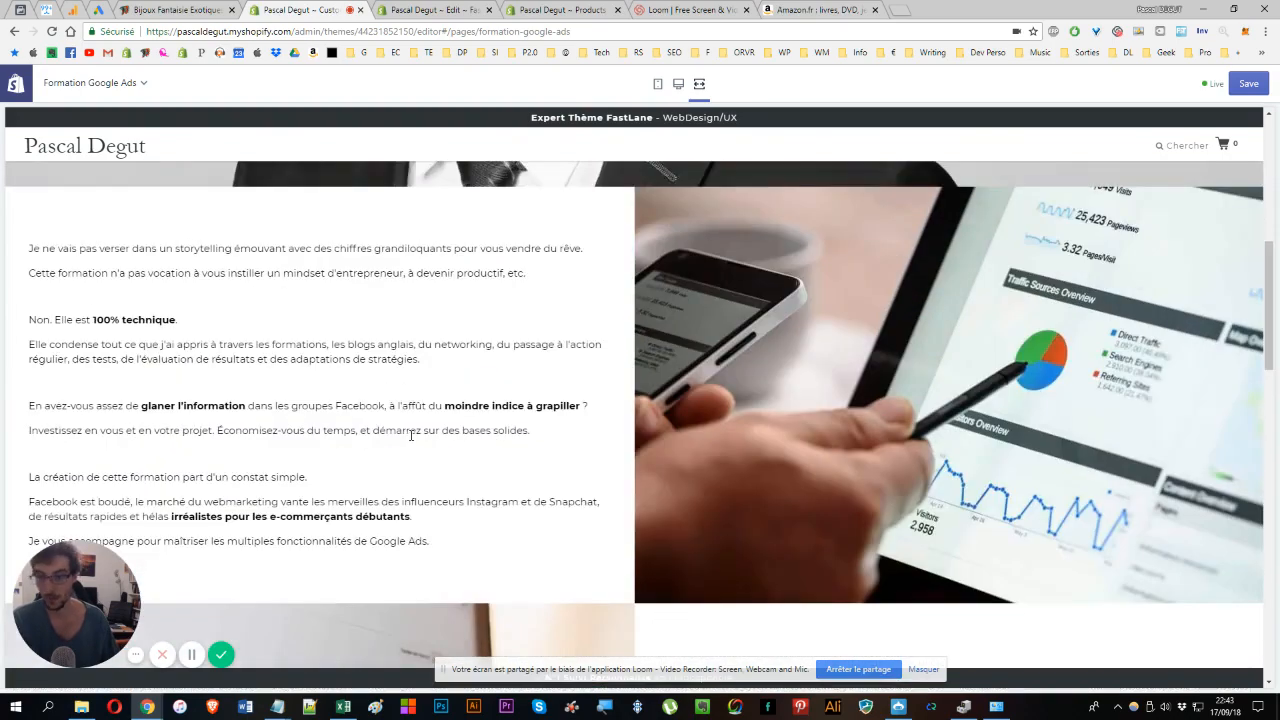
pyautogui.scroll(5, 401, 432)
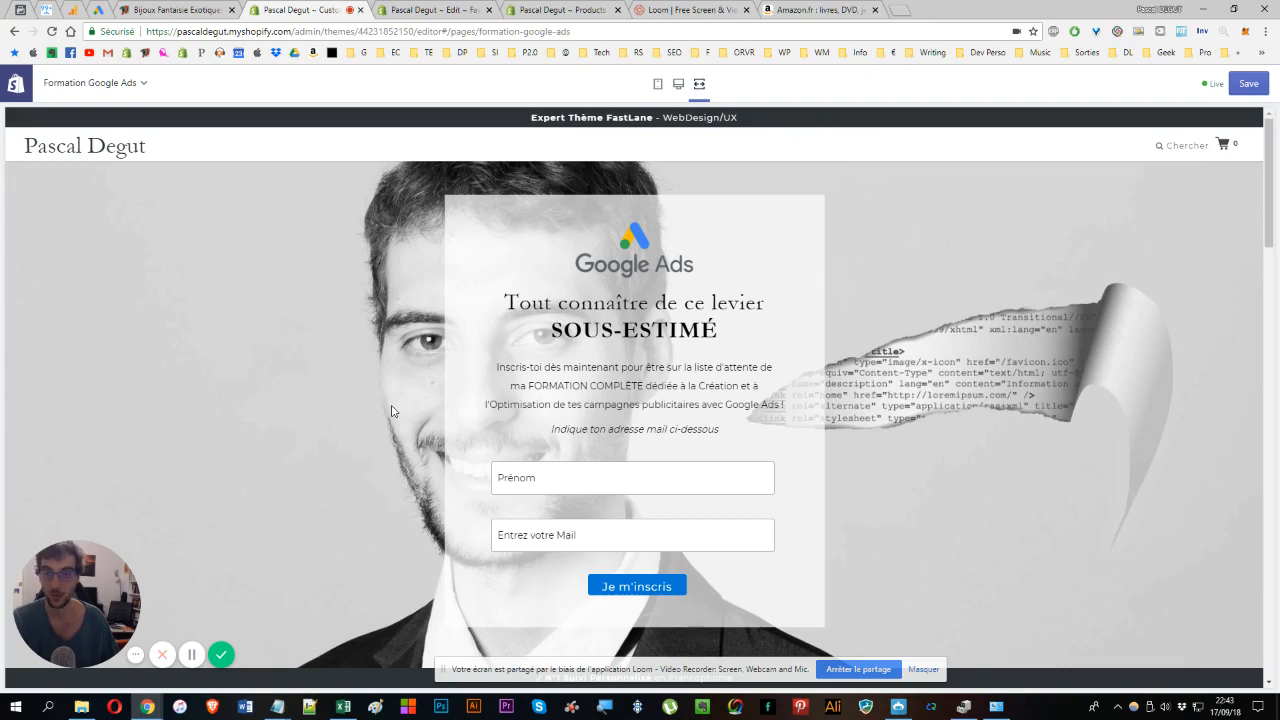
pyautogui.scroll(-7, 392, 411)
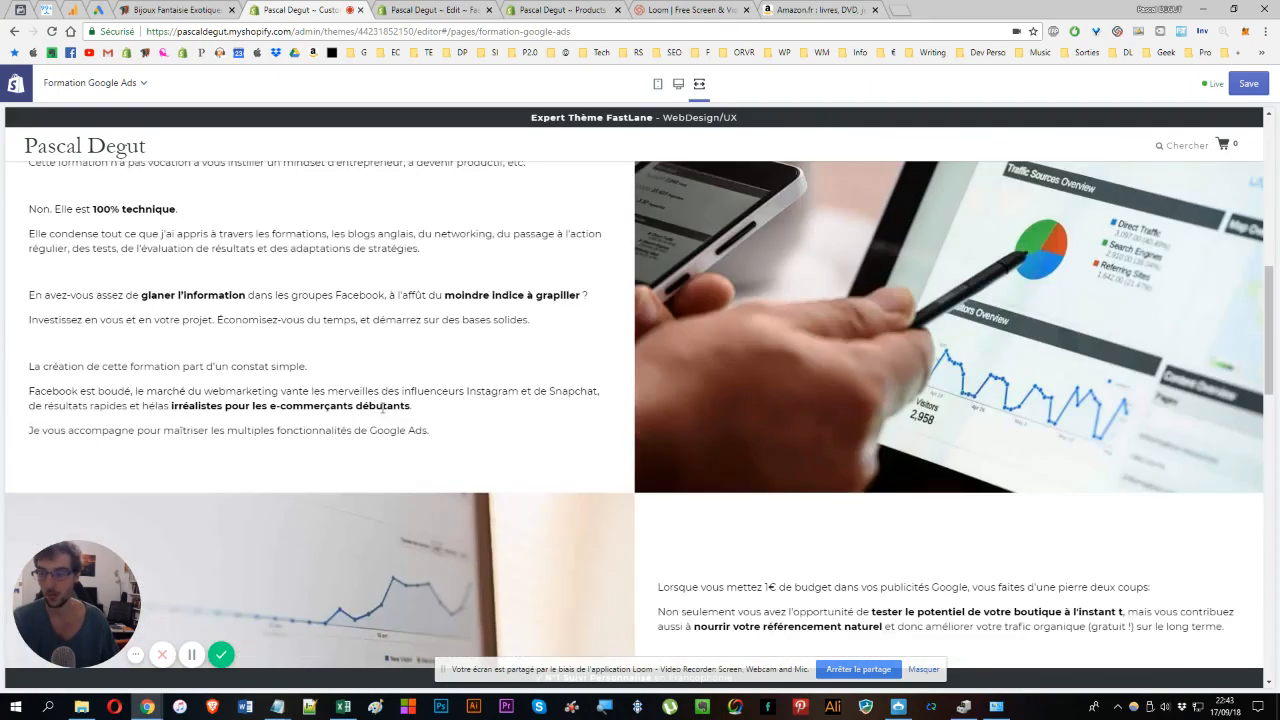
pyautogui.scroll(7, 381, 413)
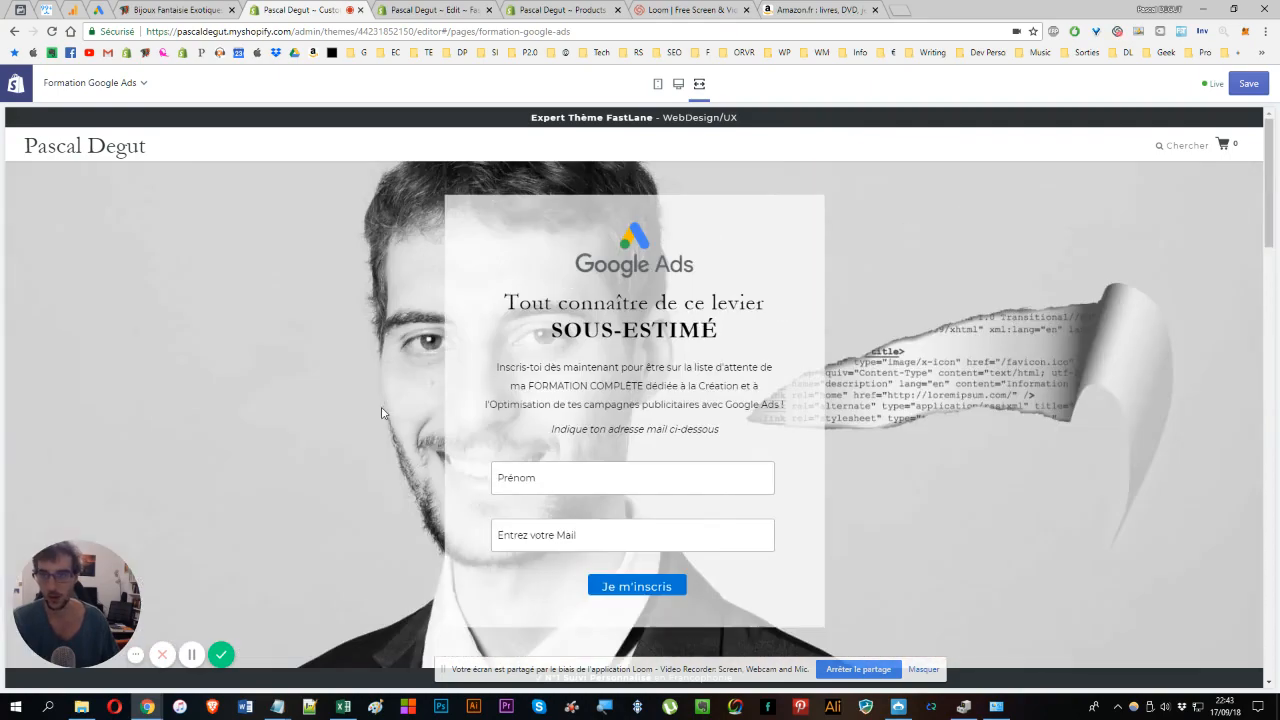